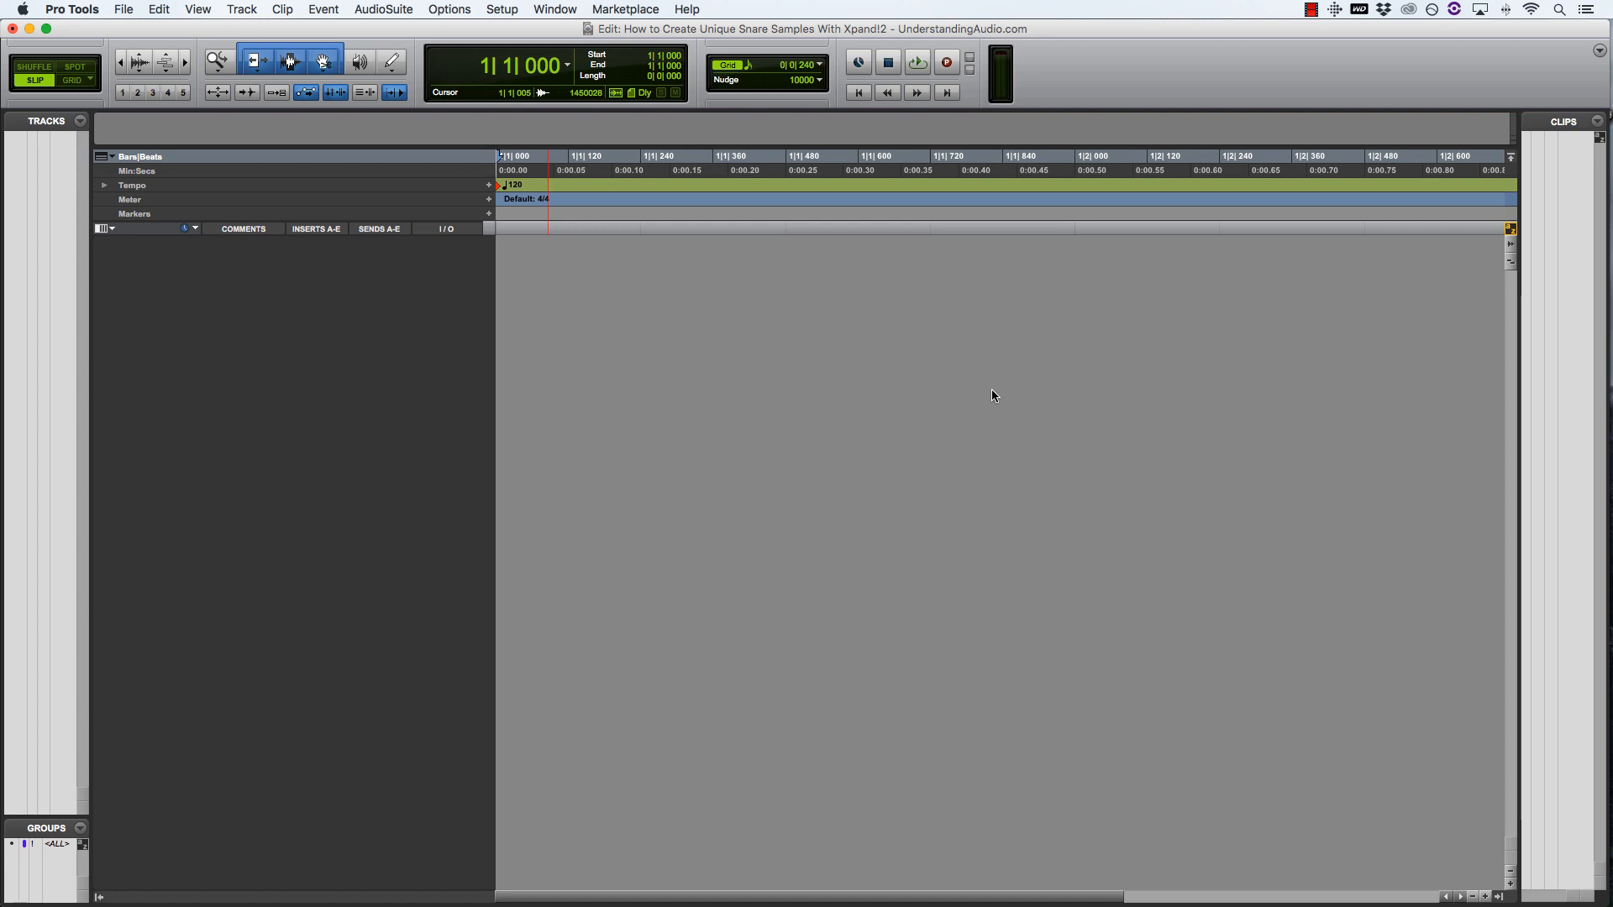
- Create one new mono instrument track with a tick-based timebase
{"action": "key", "text": "shift+super+n"}
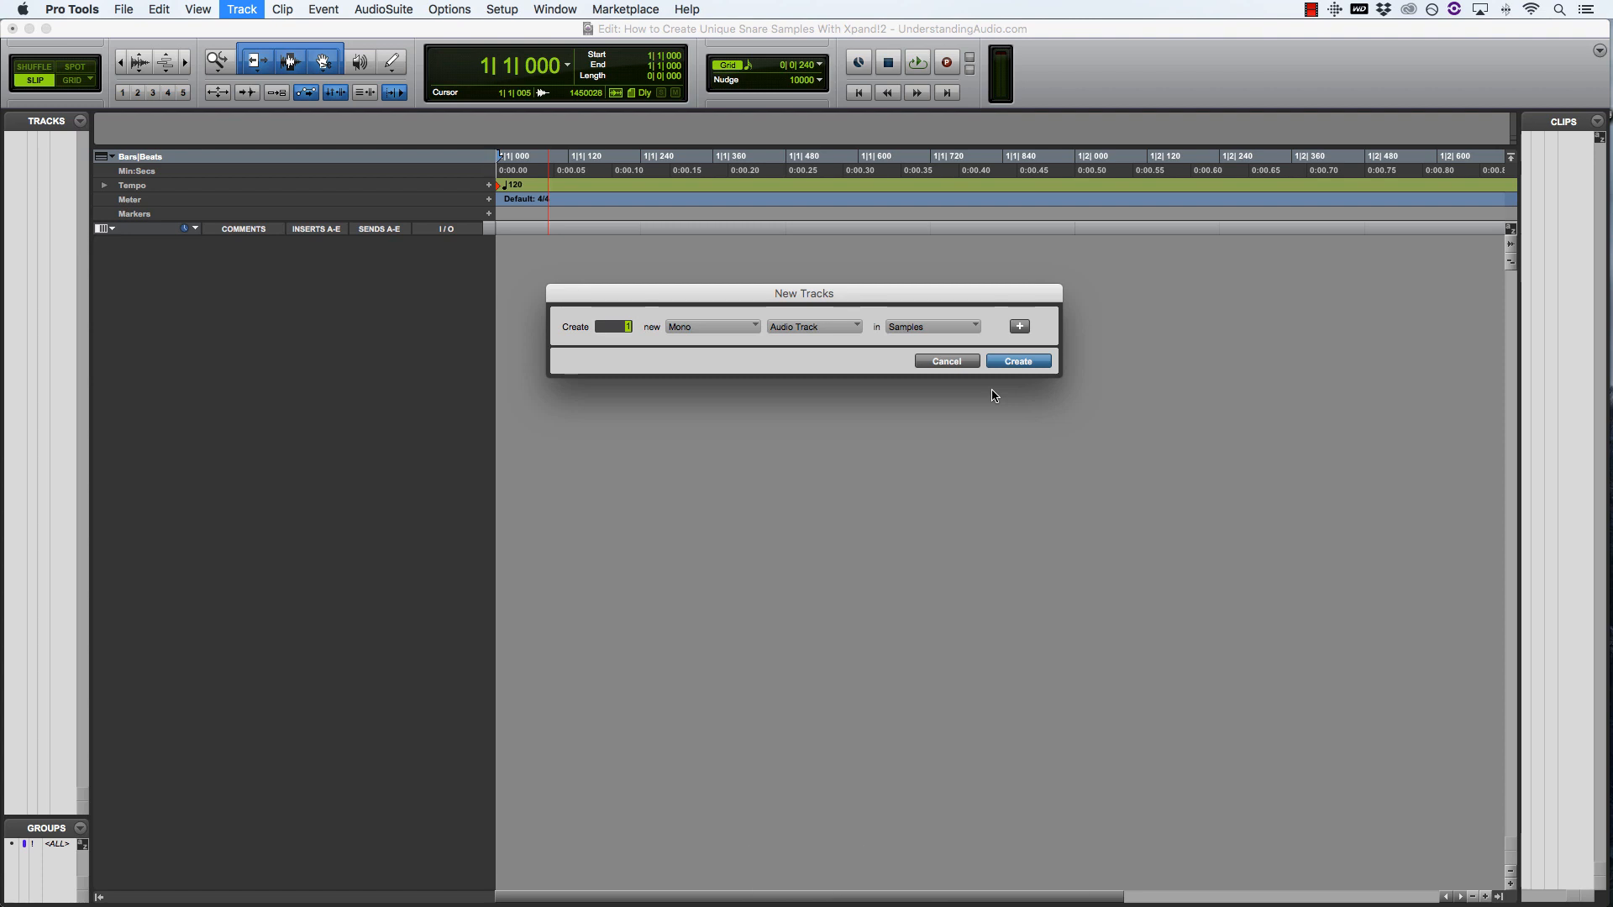
{"action": "key", "text": "super+Up"}
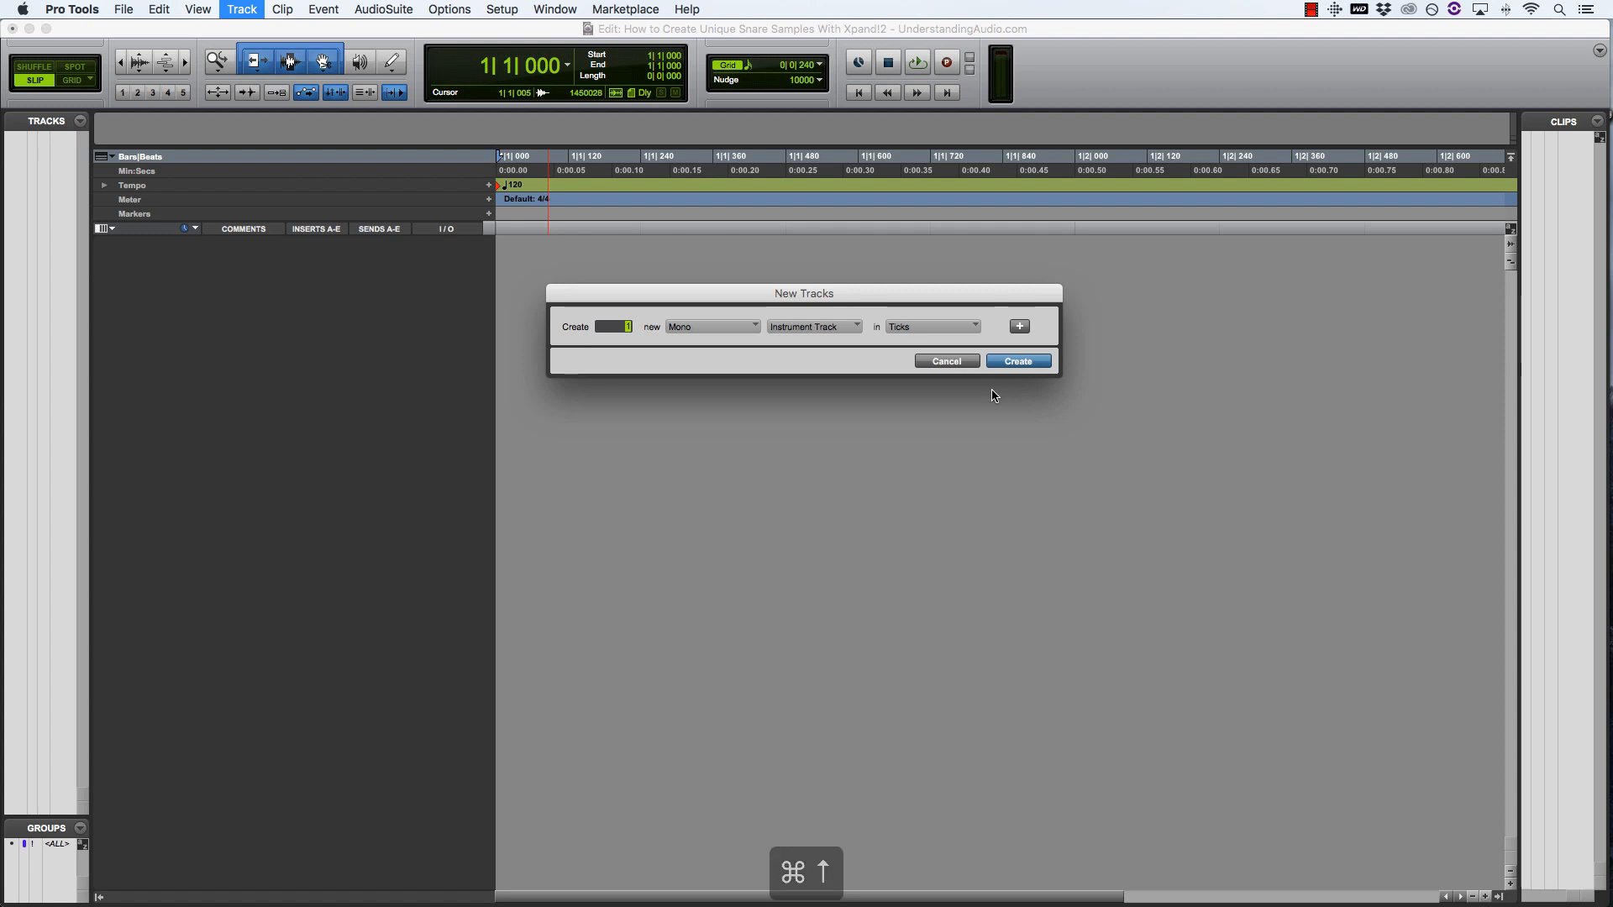
{"action": "key", "text": "Return"}
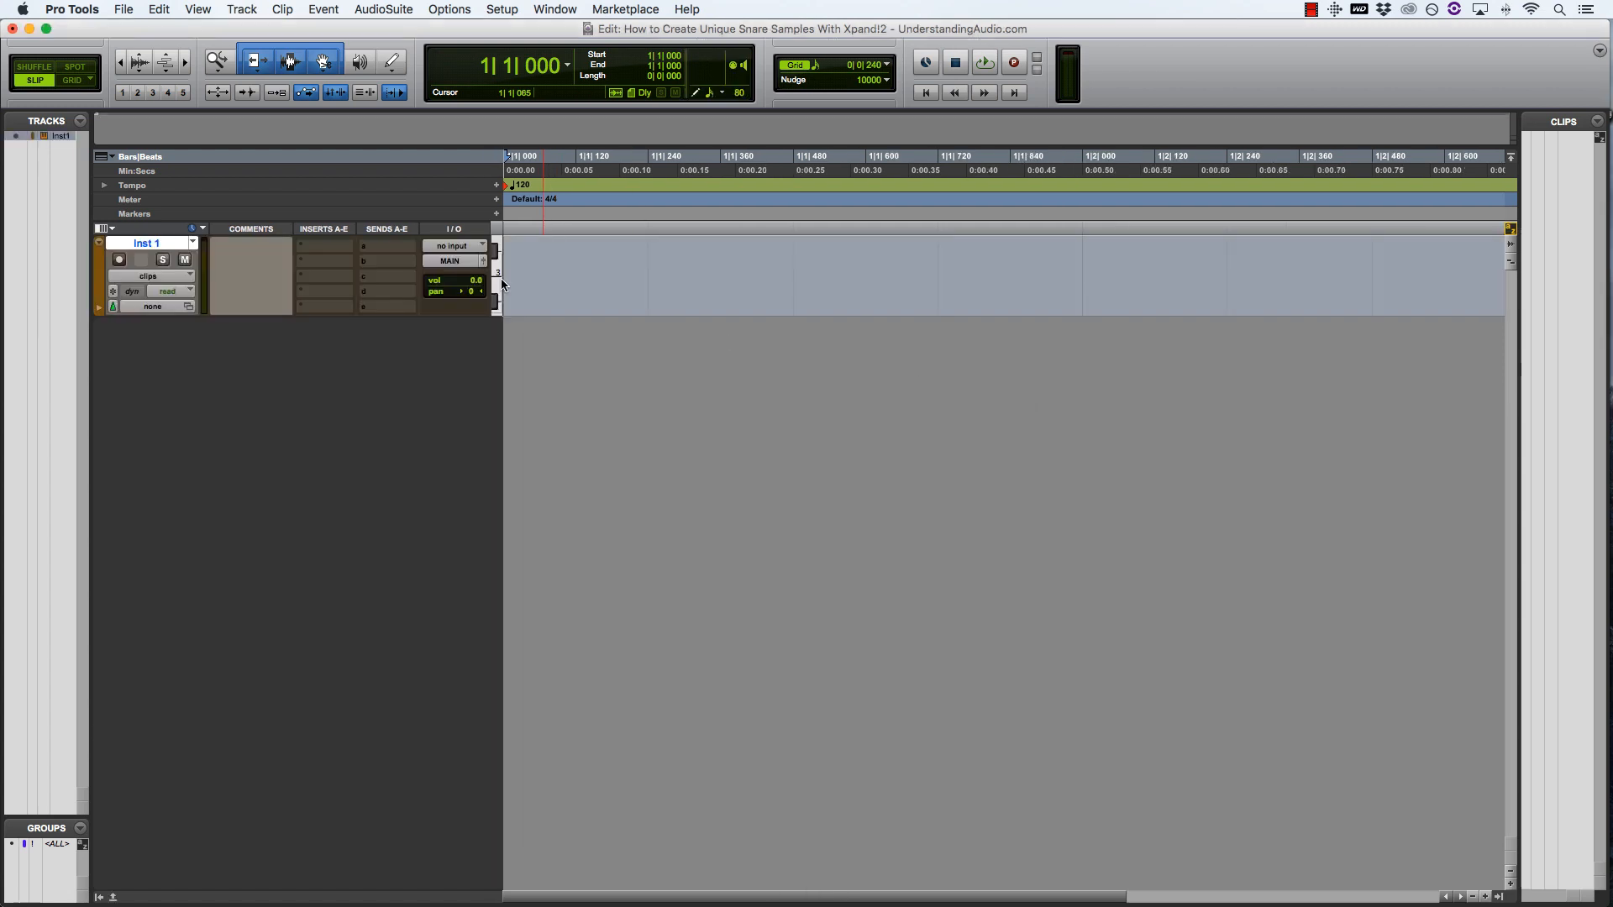
- Insert the mono Xpand!2 instrument plug-in in the first insert slot of the Inst 1 track
{"action": "left_click", "coordinate": [328, 245]}
{"action": "mouse_move", "coordinate": [370, 280]}
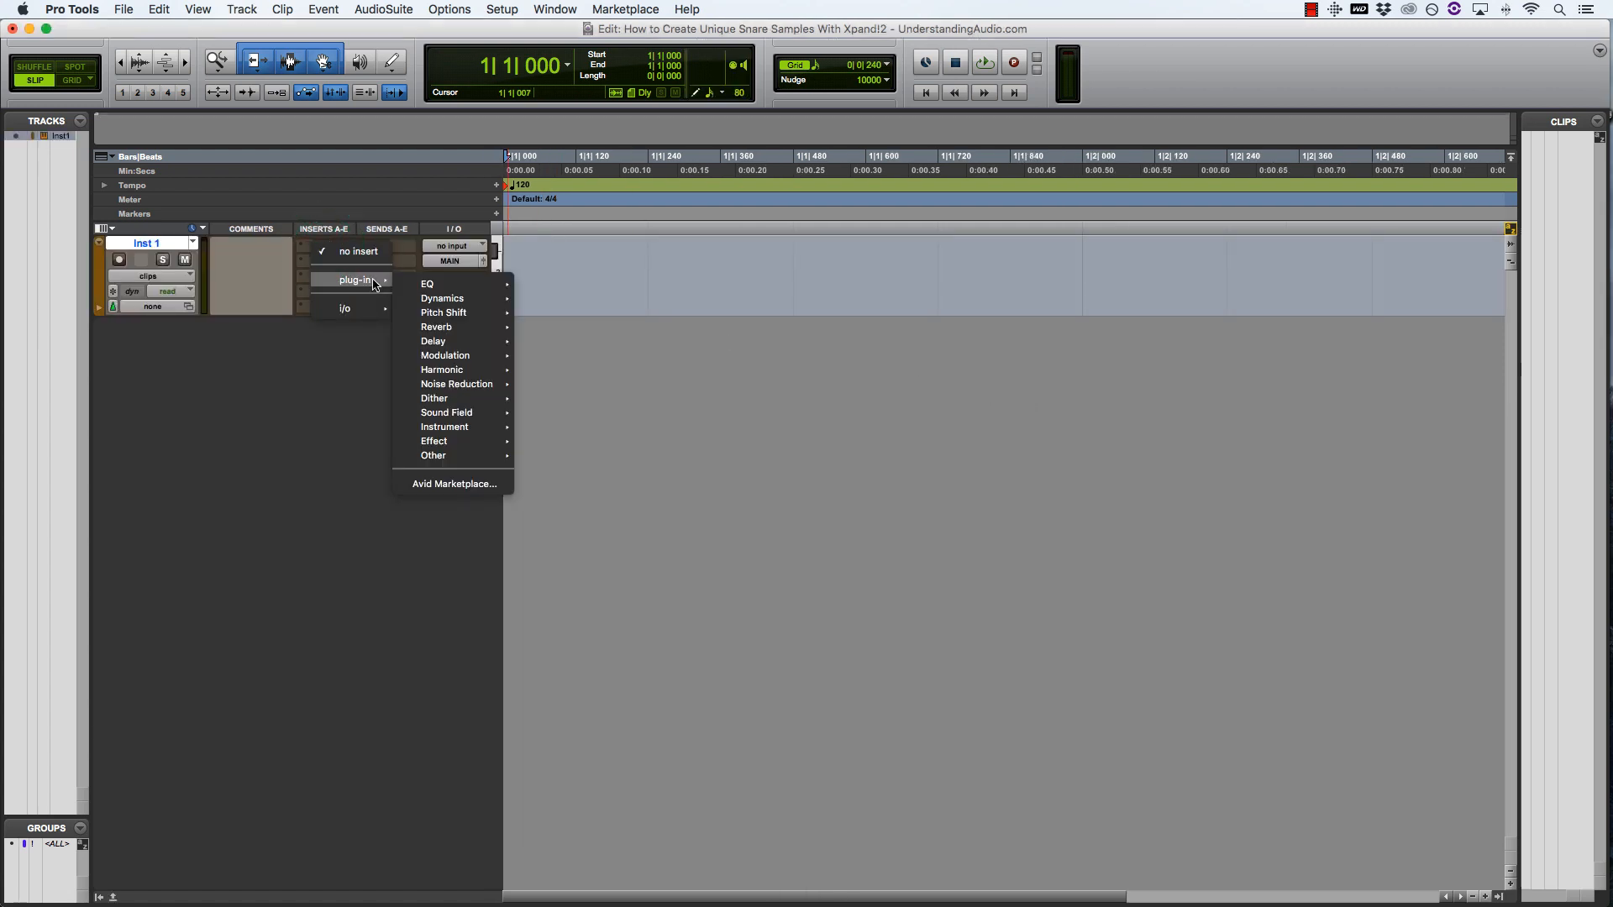
{"action": "mouse_move", "coordinate": [471, 427]}
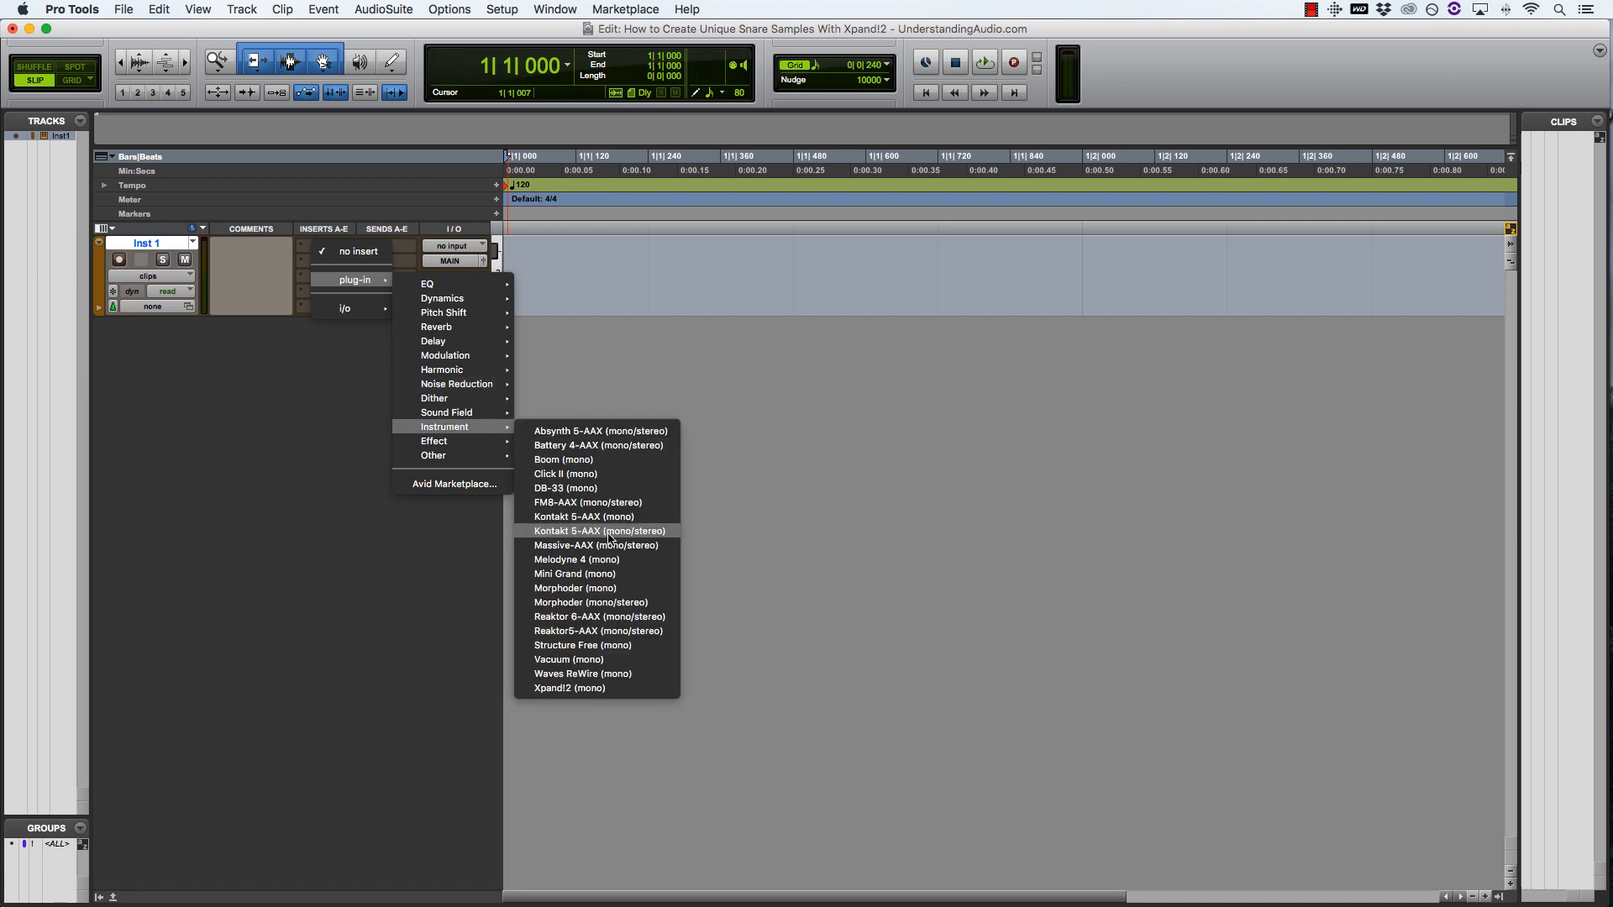
{"action": "left_click", "coordinate": [636, 688]}
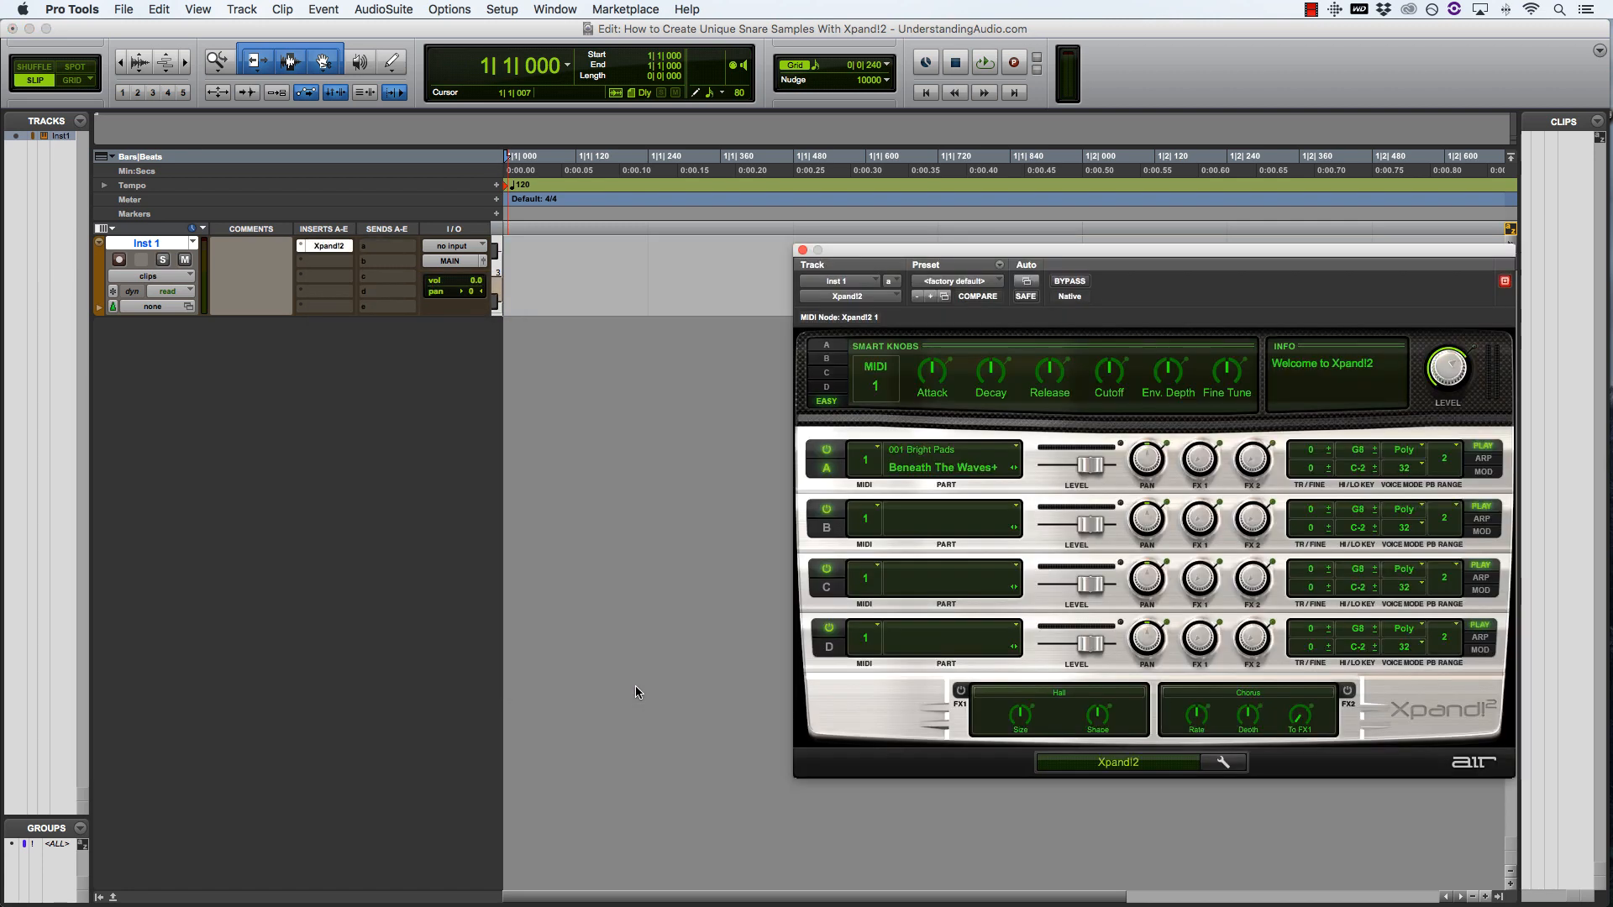
- Load the 38 Snares Menu preset from the 26 Drums category in Xpand!2 and close the plug-in window
{"action": "left_click", "coordinate": [960, 284]}
{"action": "mouse_move", "coordinate": [996, 210]}
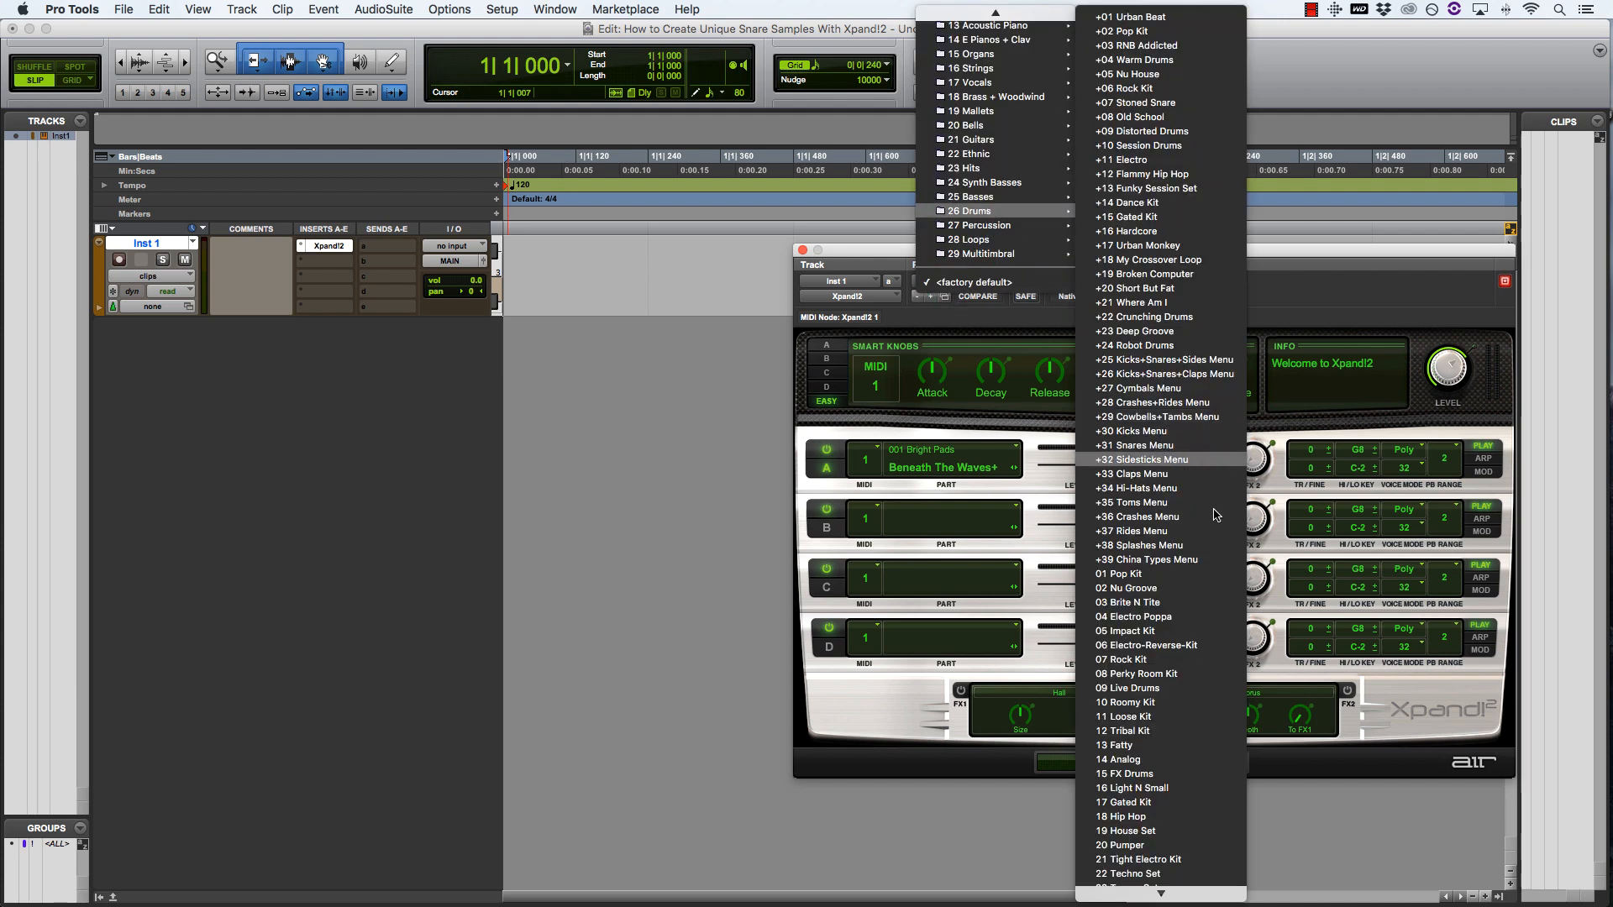
{"action": "scroll", "coordinate": [1215, 515], "scroll_direction": "down", "scroll_amount": 2}
{"action": "left_click", "coordinate": [1199, 781]}
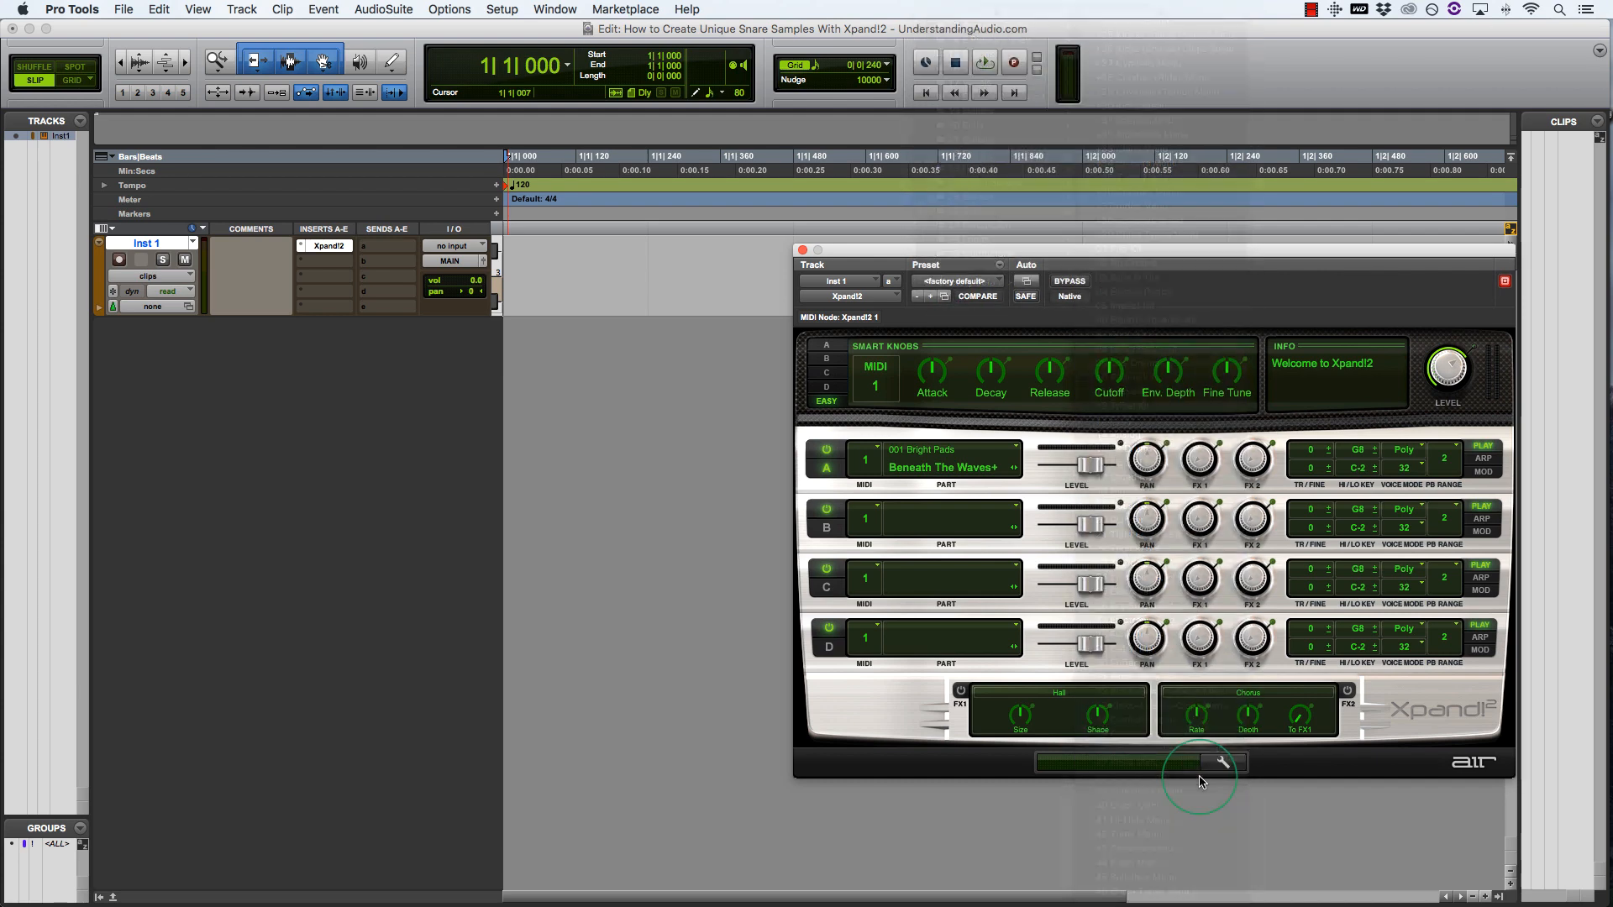
{"action": "left_click_drag", "start_coordinate": [1030, 250], "coordinate": [893, 294]}
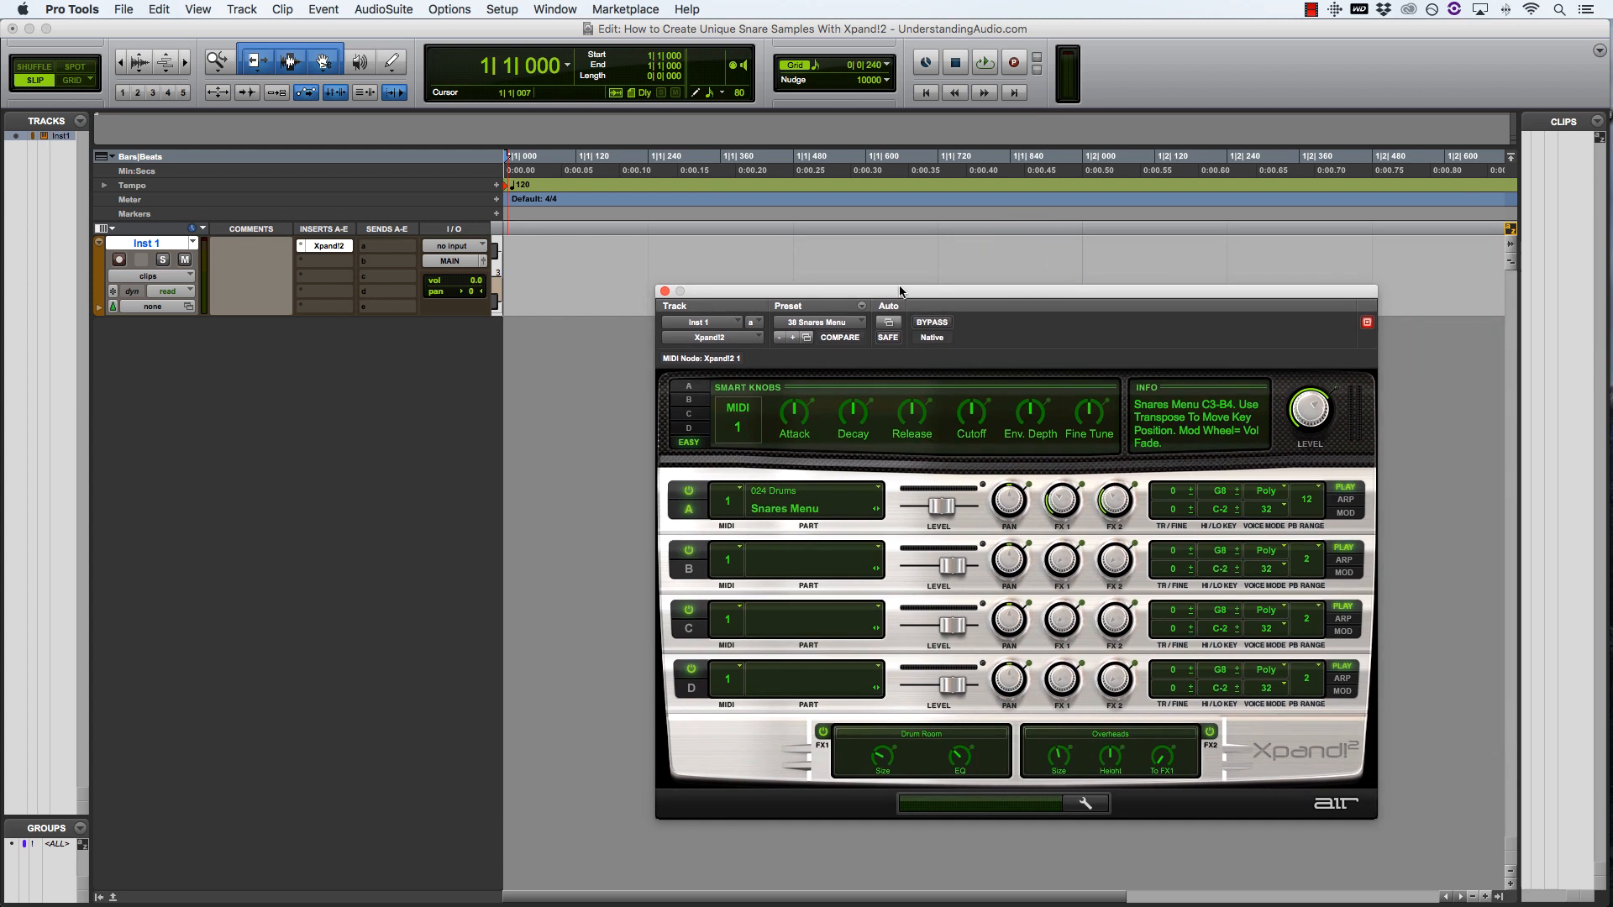
{"action": "left_click", "coordinate": [665, 292]}
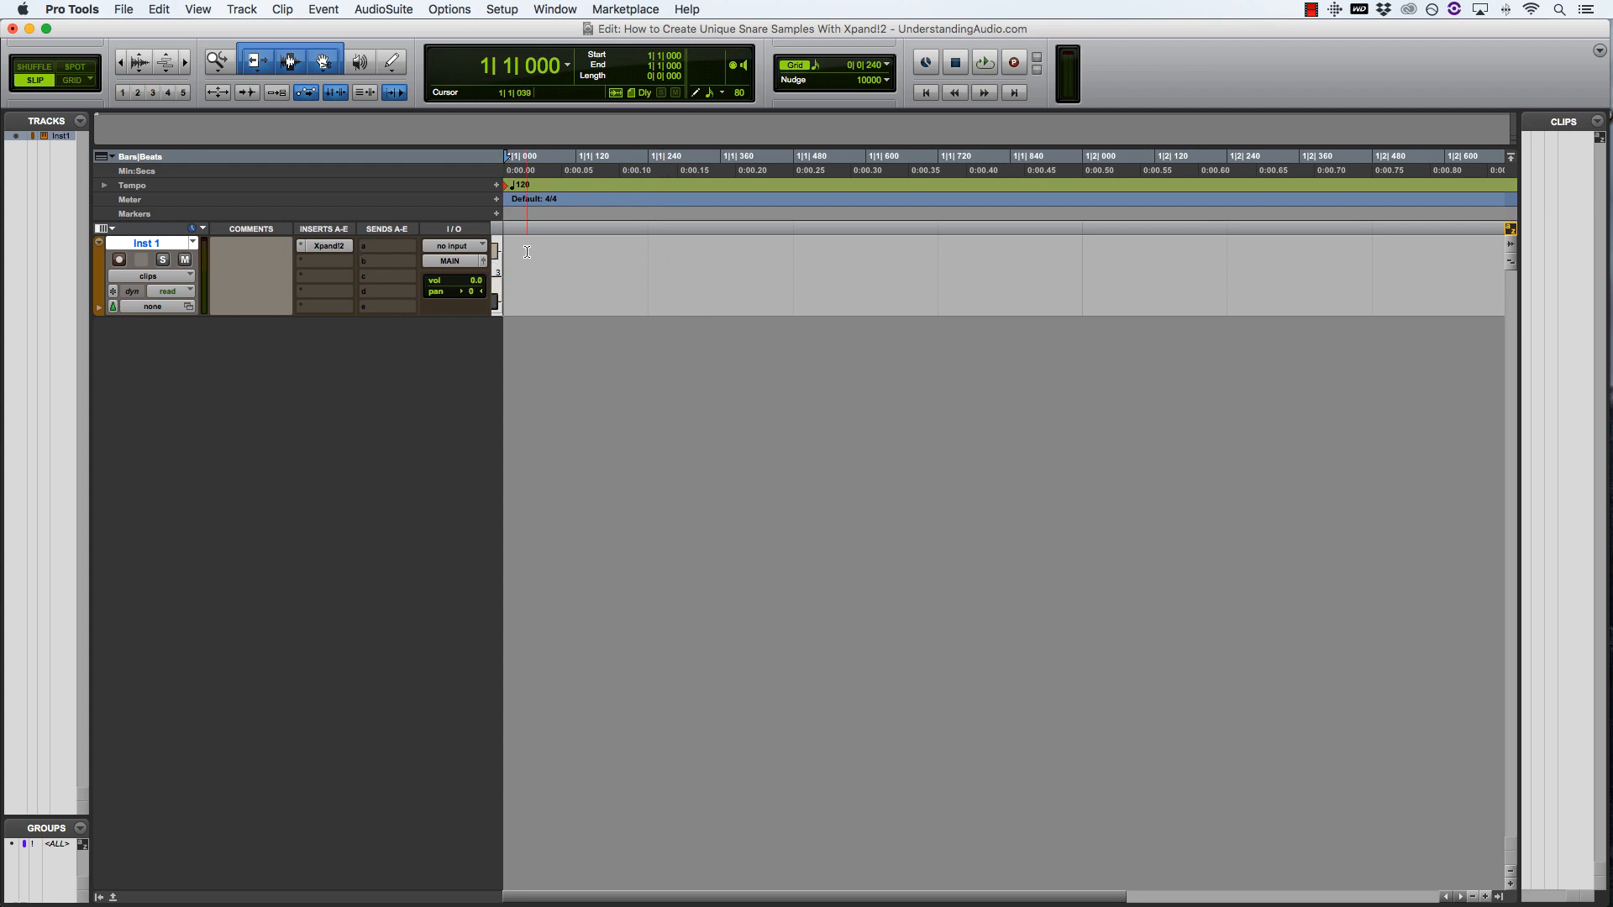
- Open Inst 1 in the MIDI Editor and draw an E4 note from the start of bar 1, extended to one full bar
{"action": "left_click", "coordinate": [555, 10]}
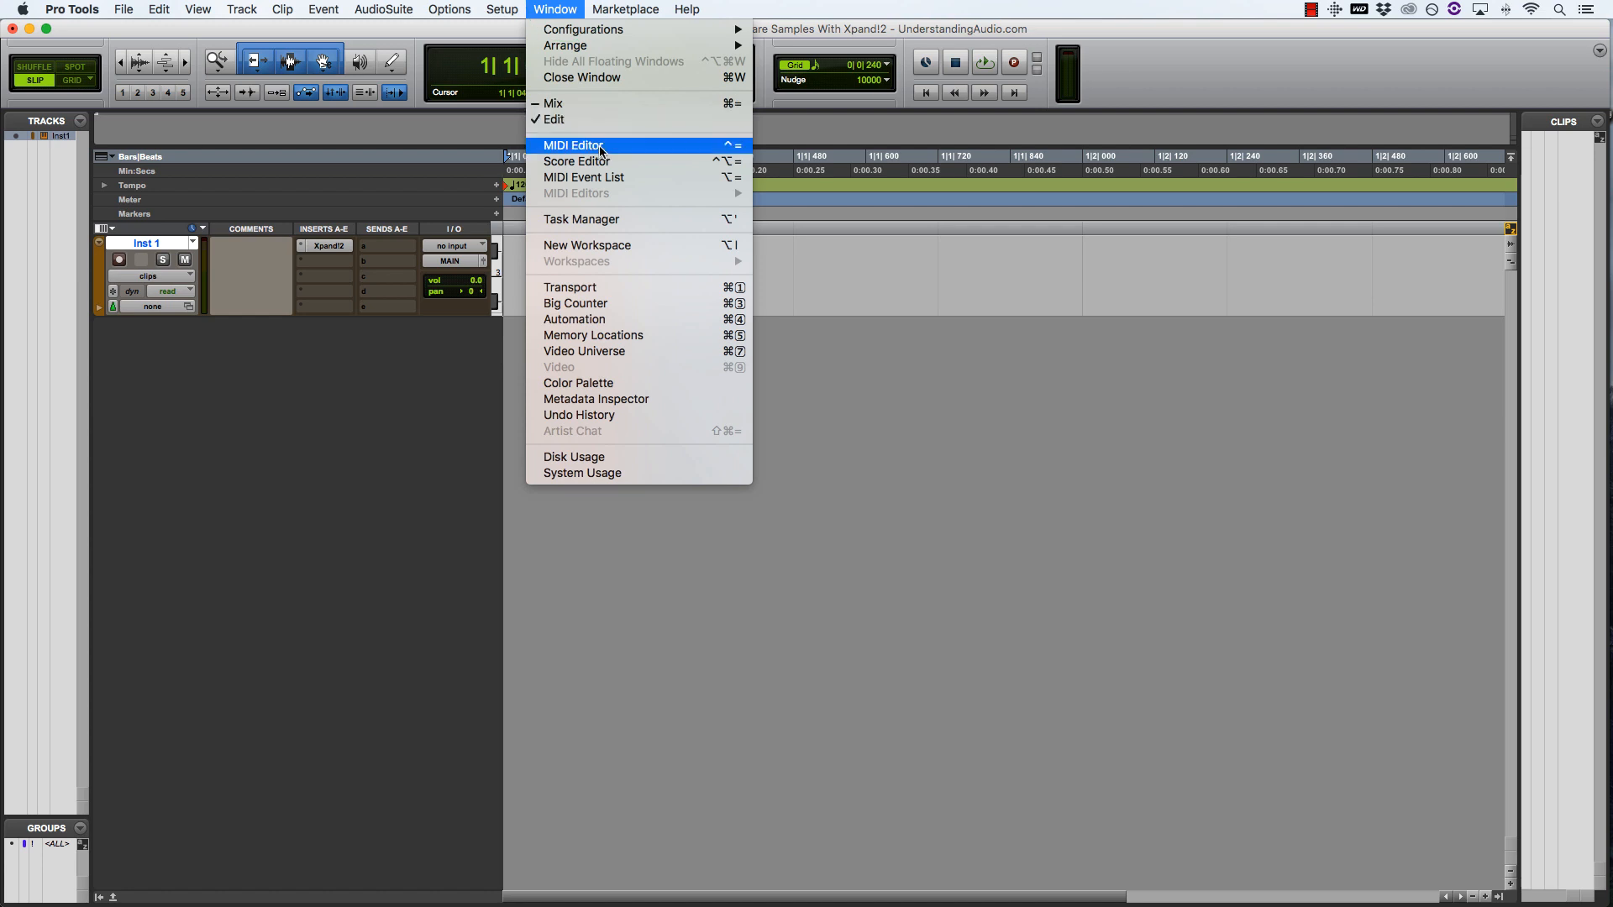
{"action": "left_click", "coordinate": [599, 146]}
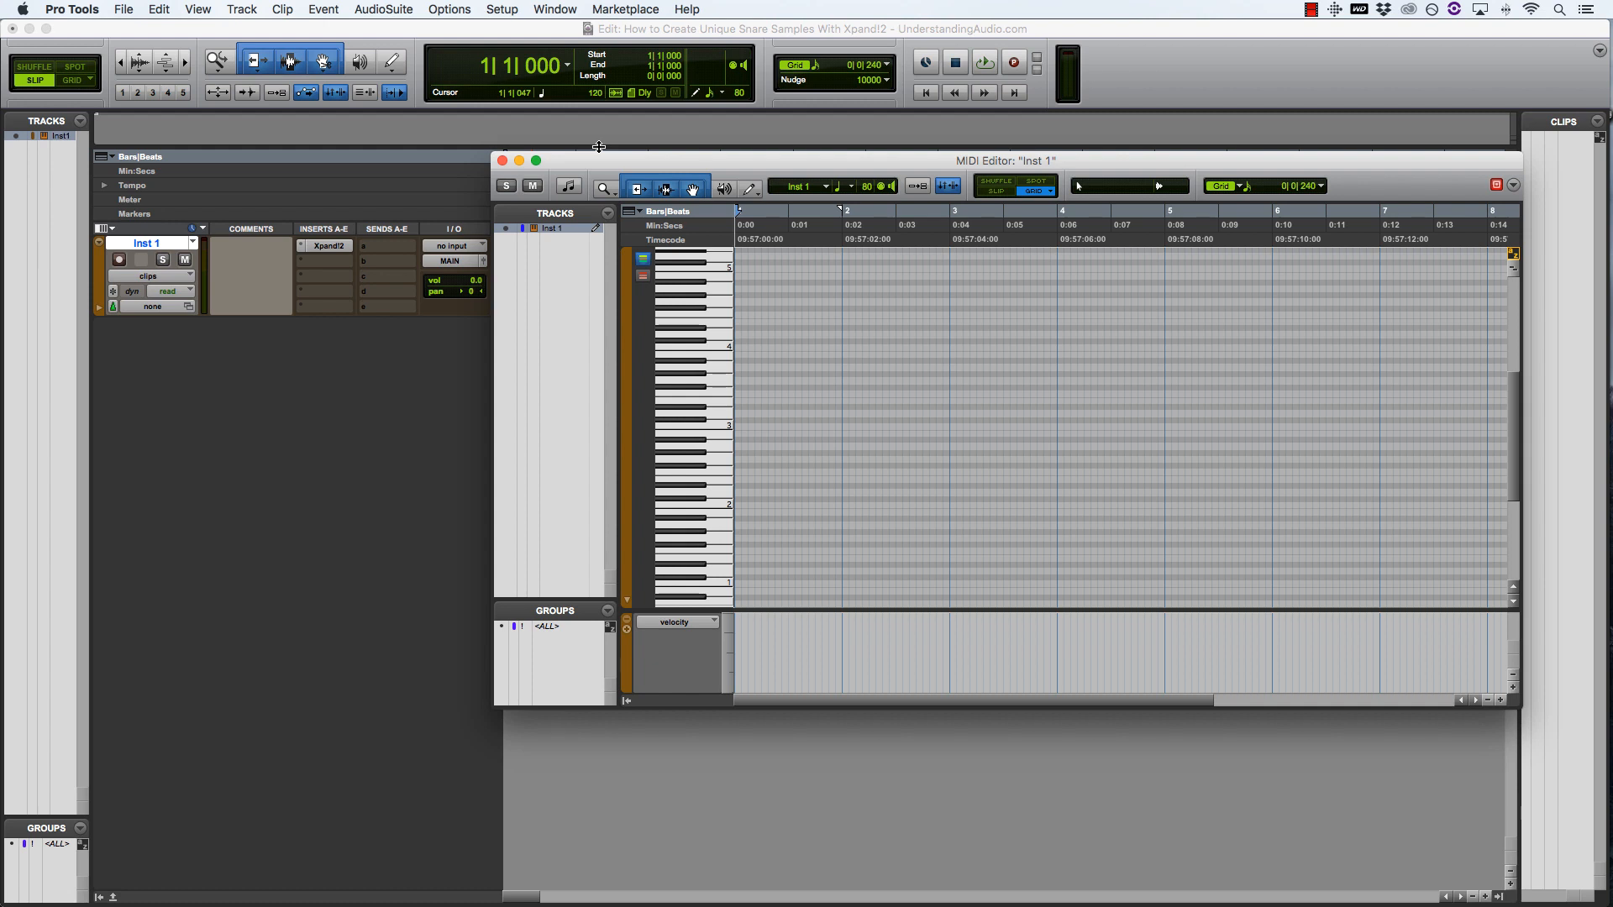
{"action": "left_click", "coordinate": [739, 321]}
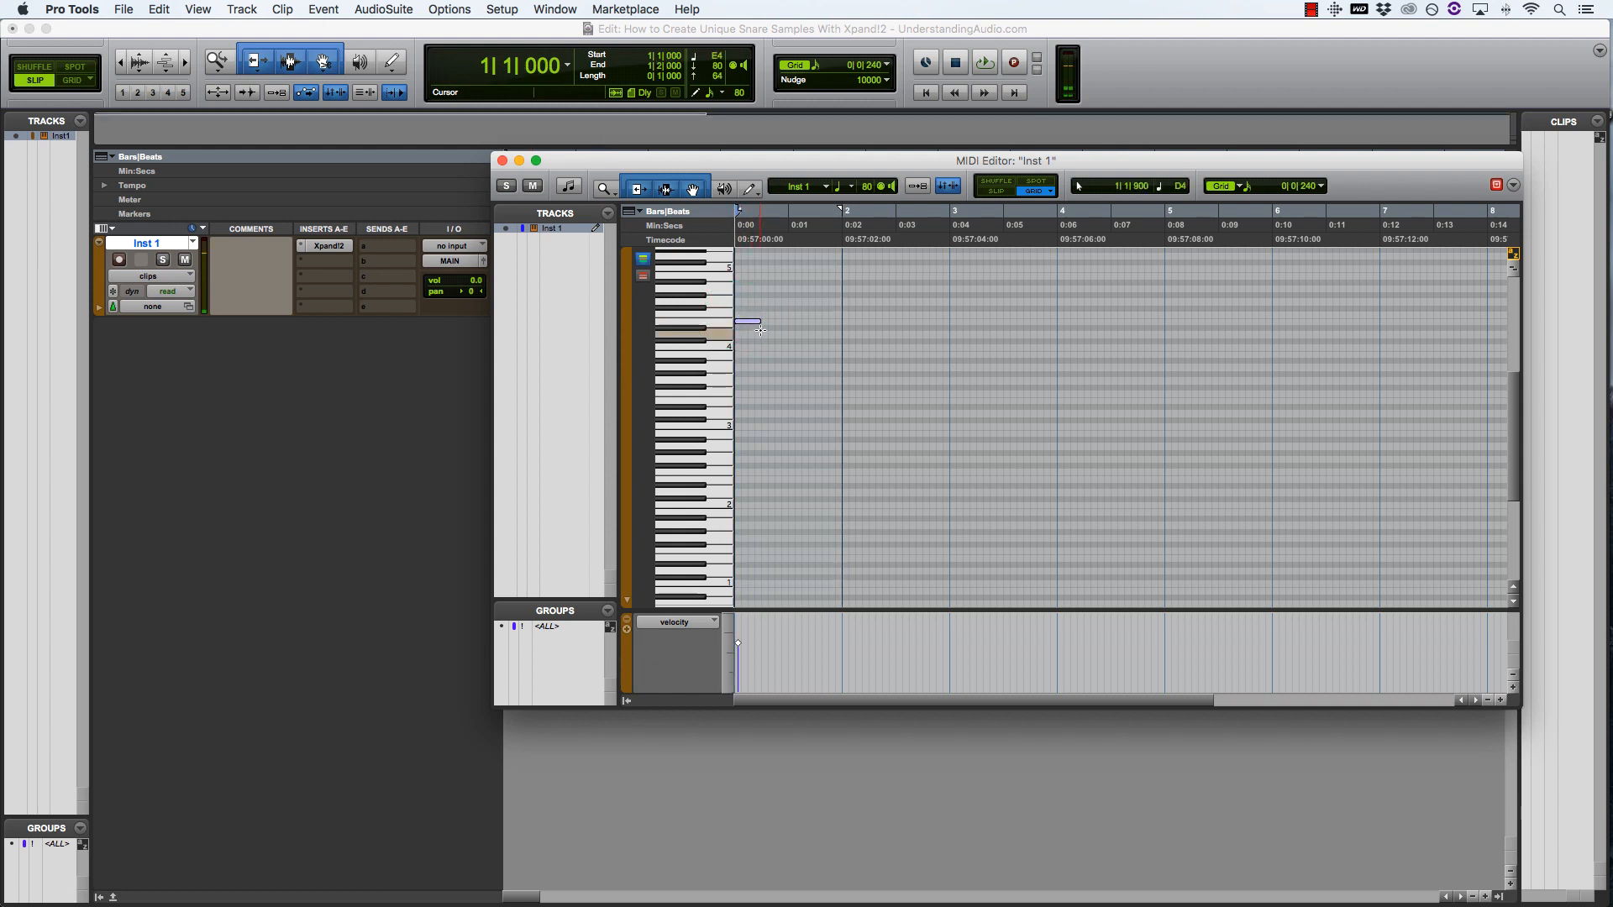
{"action": "left_click_drag", "start_coordinate": [754, 322], "coordinate": [842, 322]}
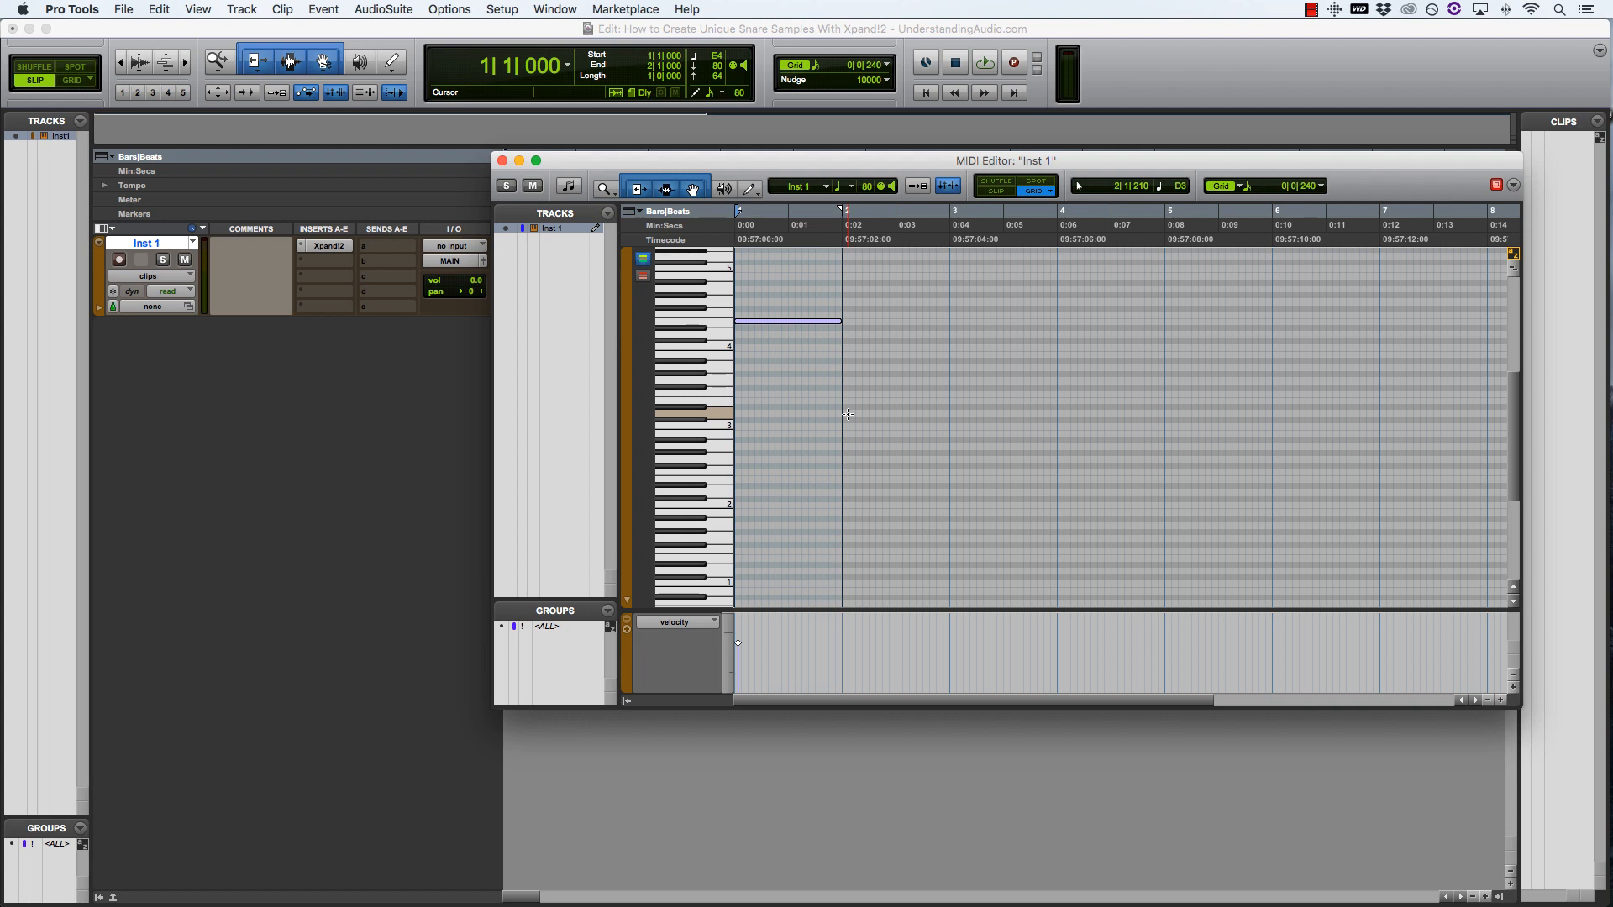
- Create four new mono audio tracks and close the MIDI Editor
{"action": "key", "text": "shift+super+n"}
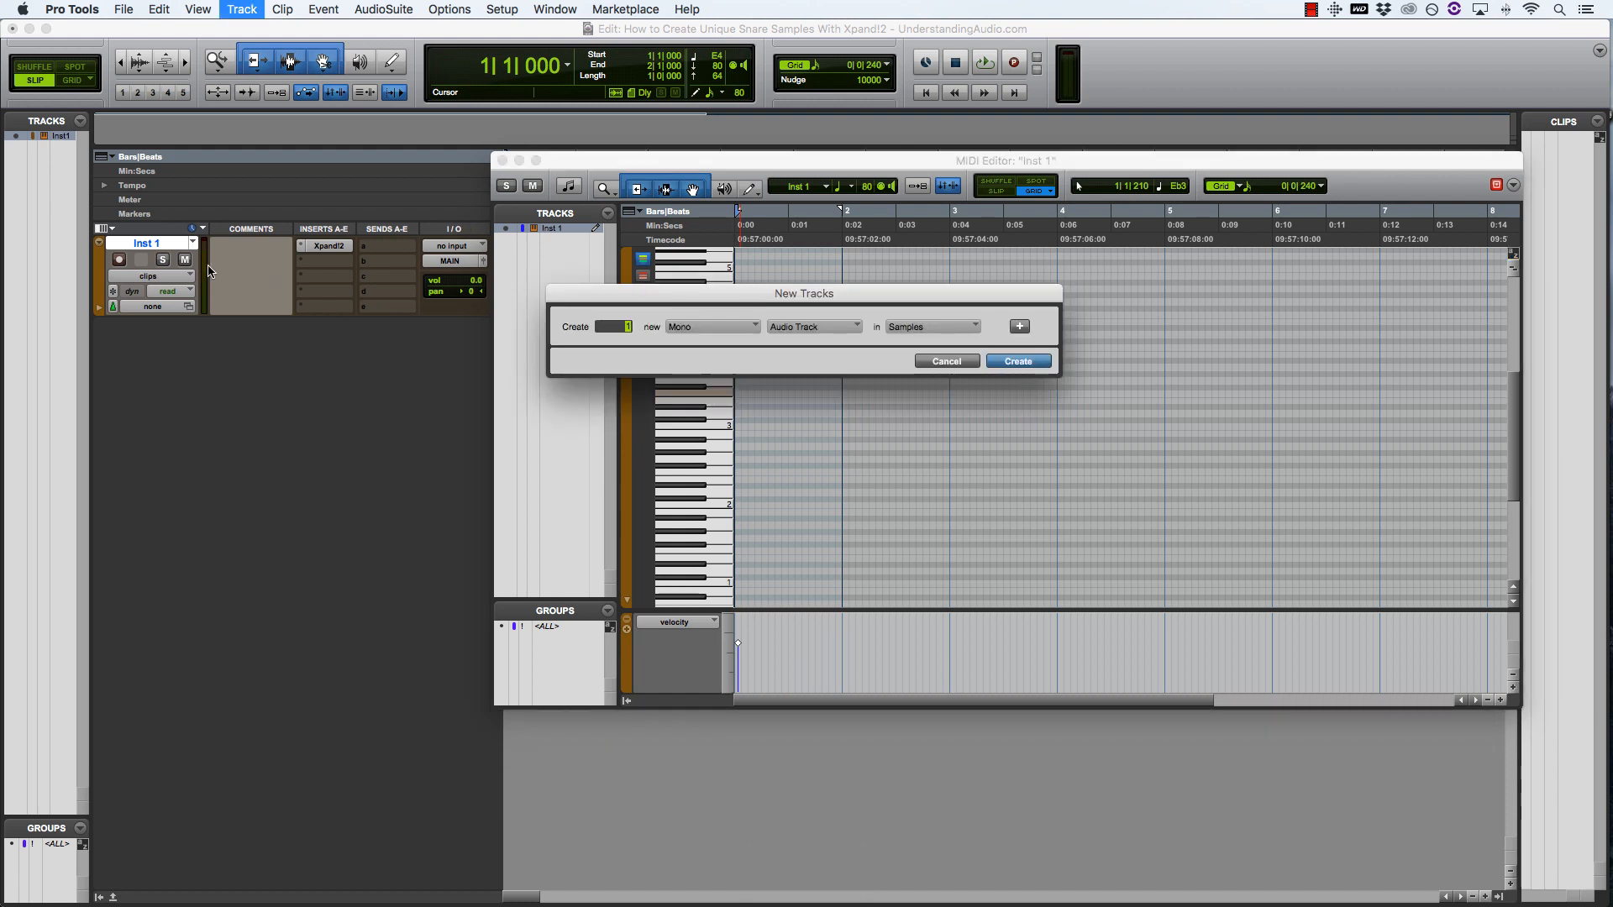
{"action": "key", "text": "Return"}
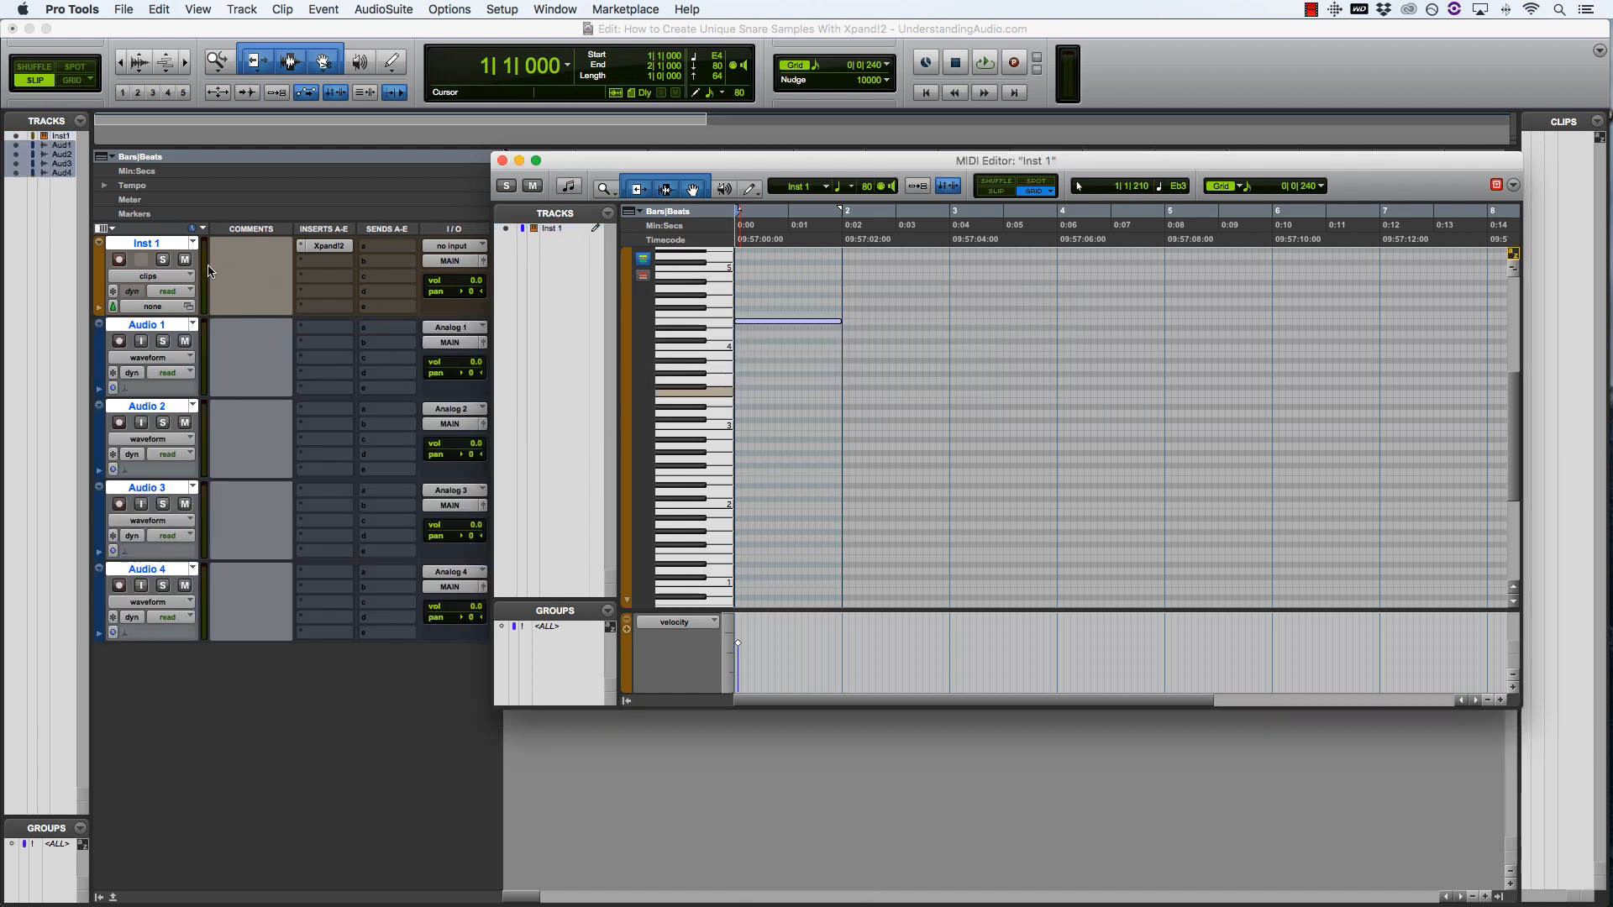
{"action": "left_click", "coordinate": [502, 161]}
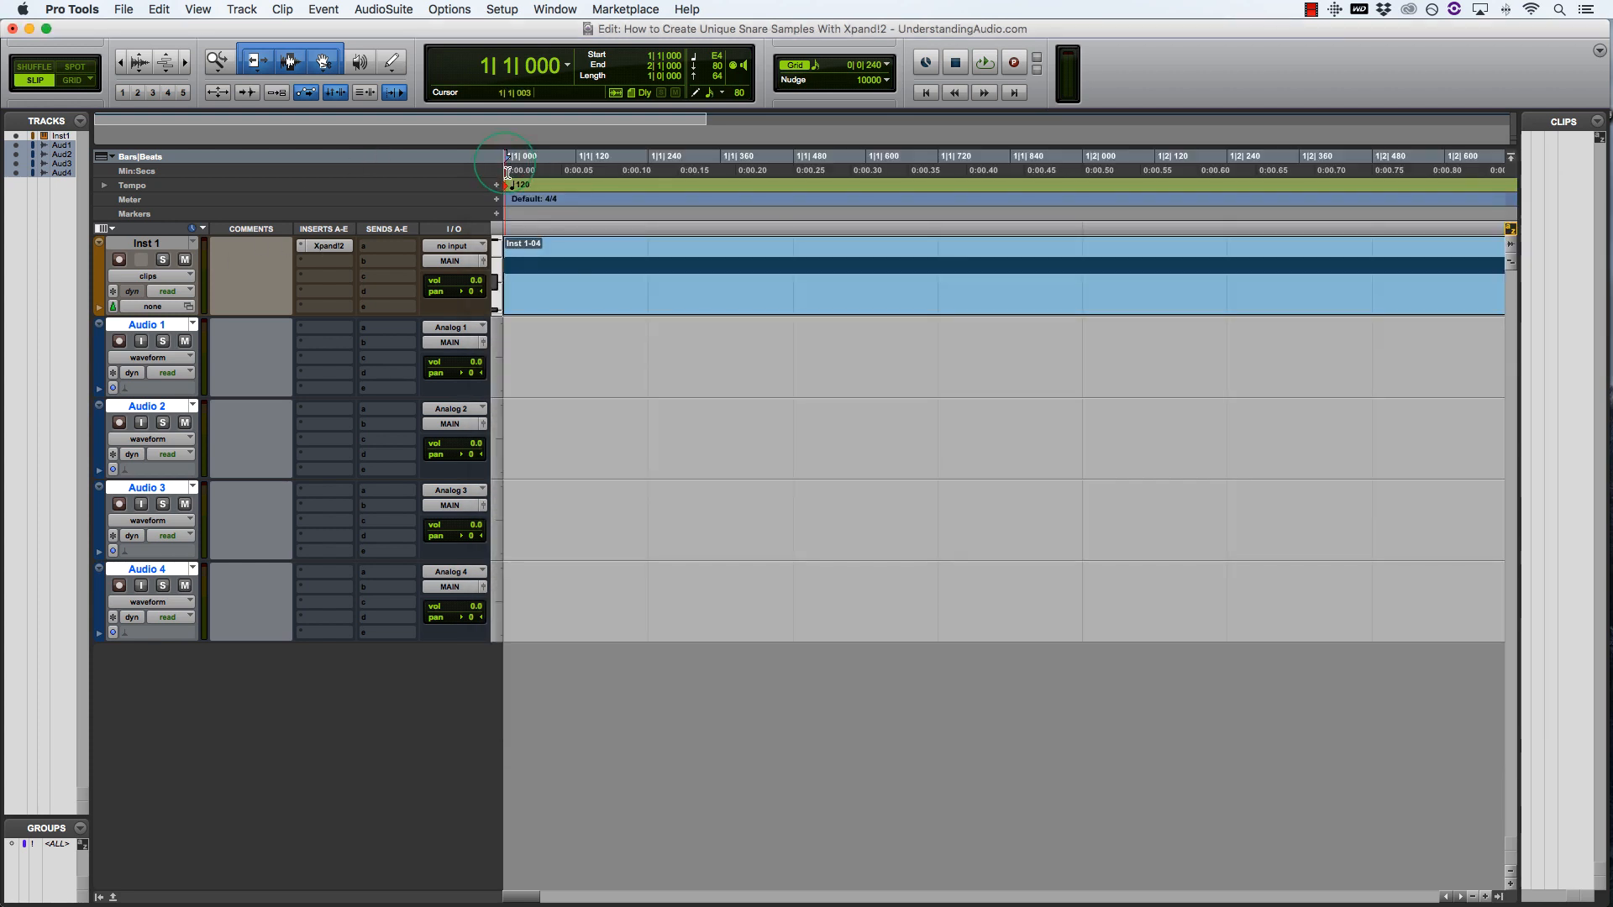
- Render the Inst 1 MIDI clip as audio onto the Audio 1 track at the session start
{"action": "left_click", "coordinate": [592, 292]}
{"action": "left_click_drag", "start_coordinate": [587, 358], "coordinate": [588, 356]}
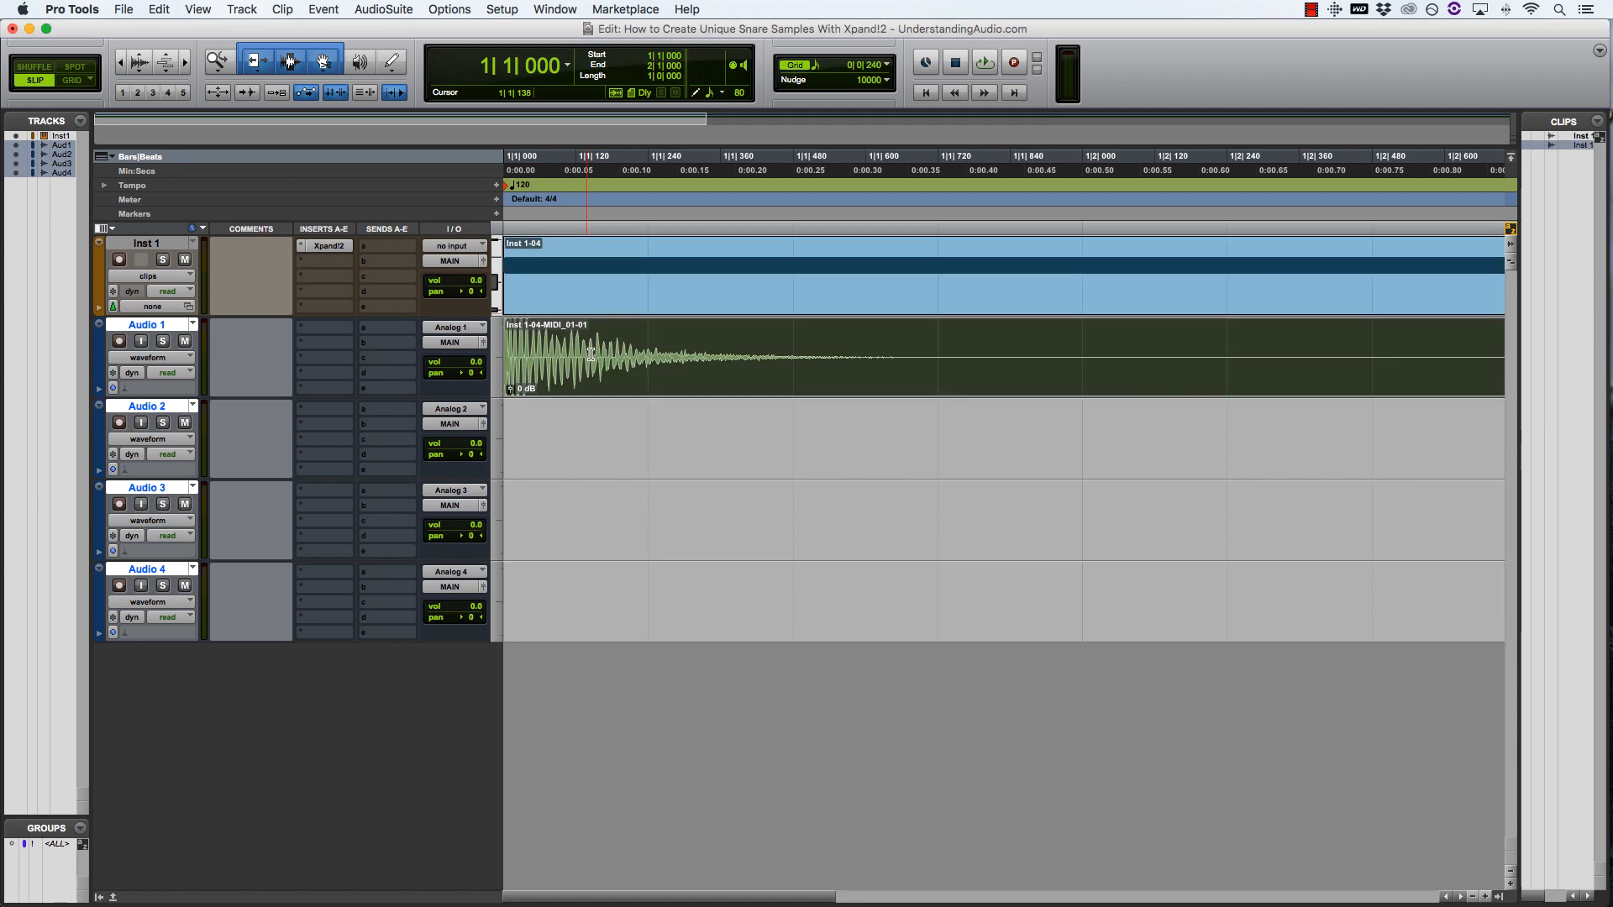
{"action": "key", "text": "super+bracketleft"}
{"action": "key", "text": "super+bracketleft"}
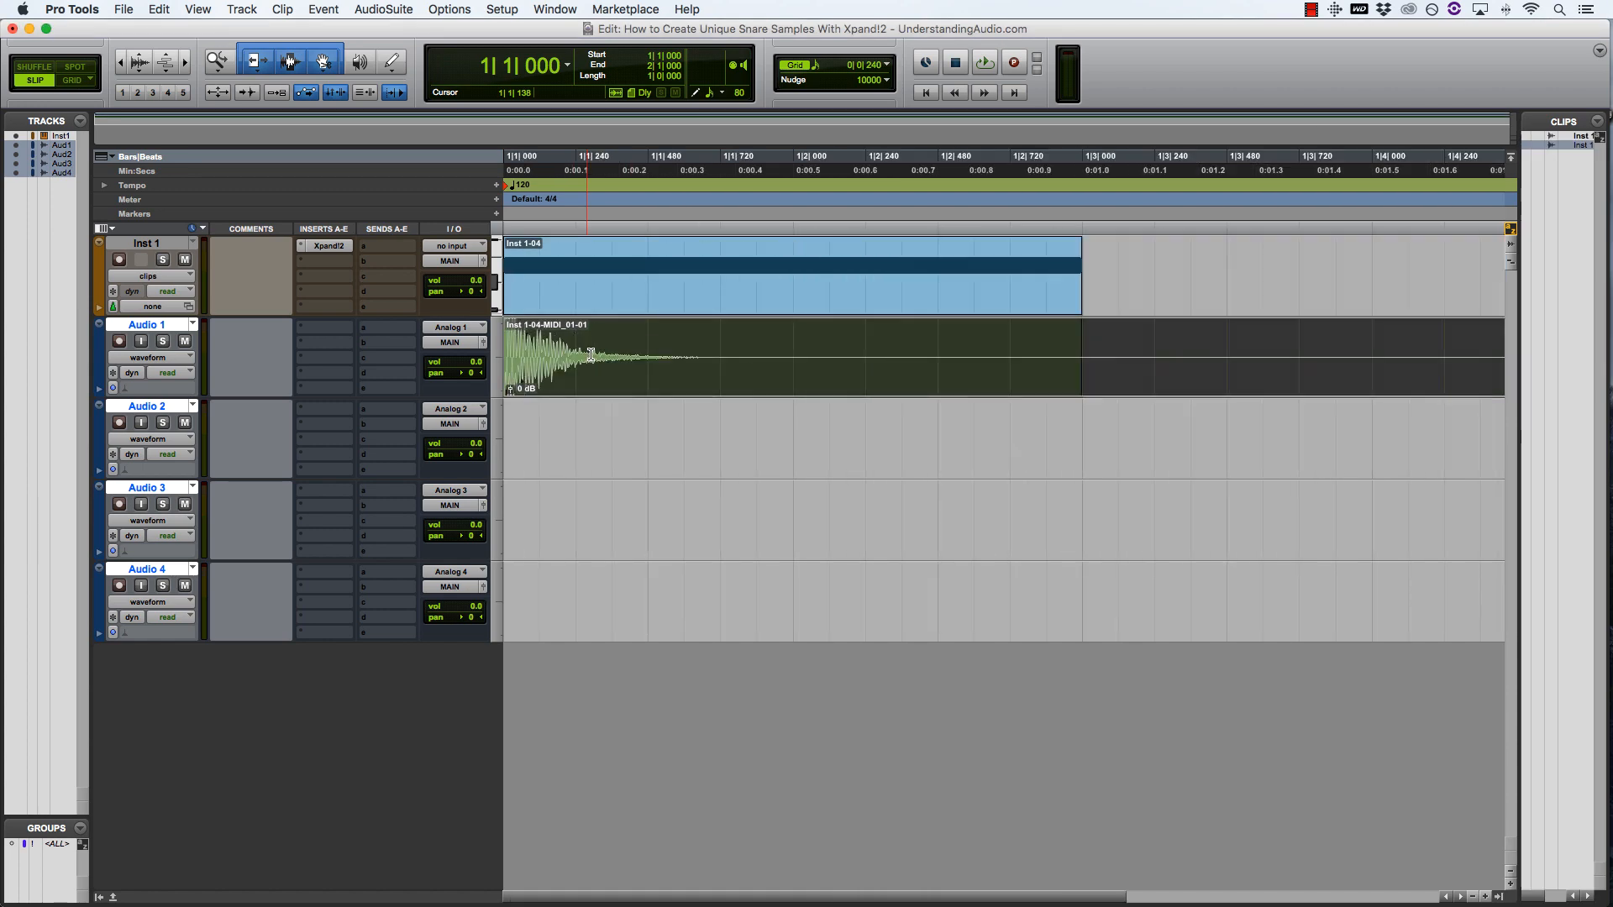
- Transpose the Inst 1 MIDI note to C4 and render the clip as audio onto the Audio 2 track
{"action": "double_click", "coordinate": [595, 296]}
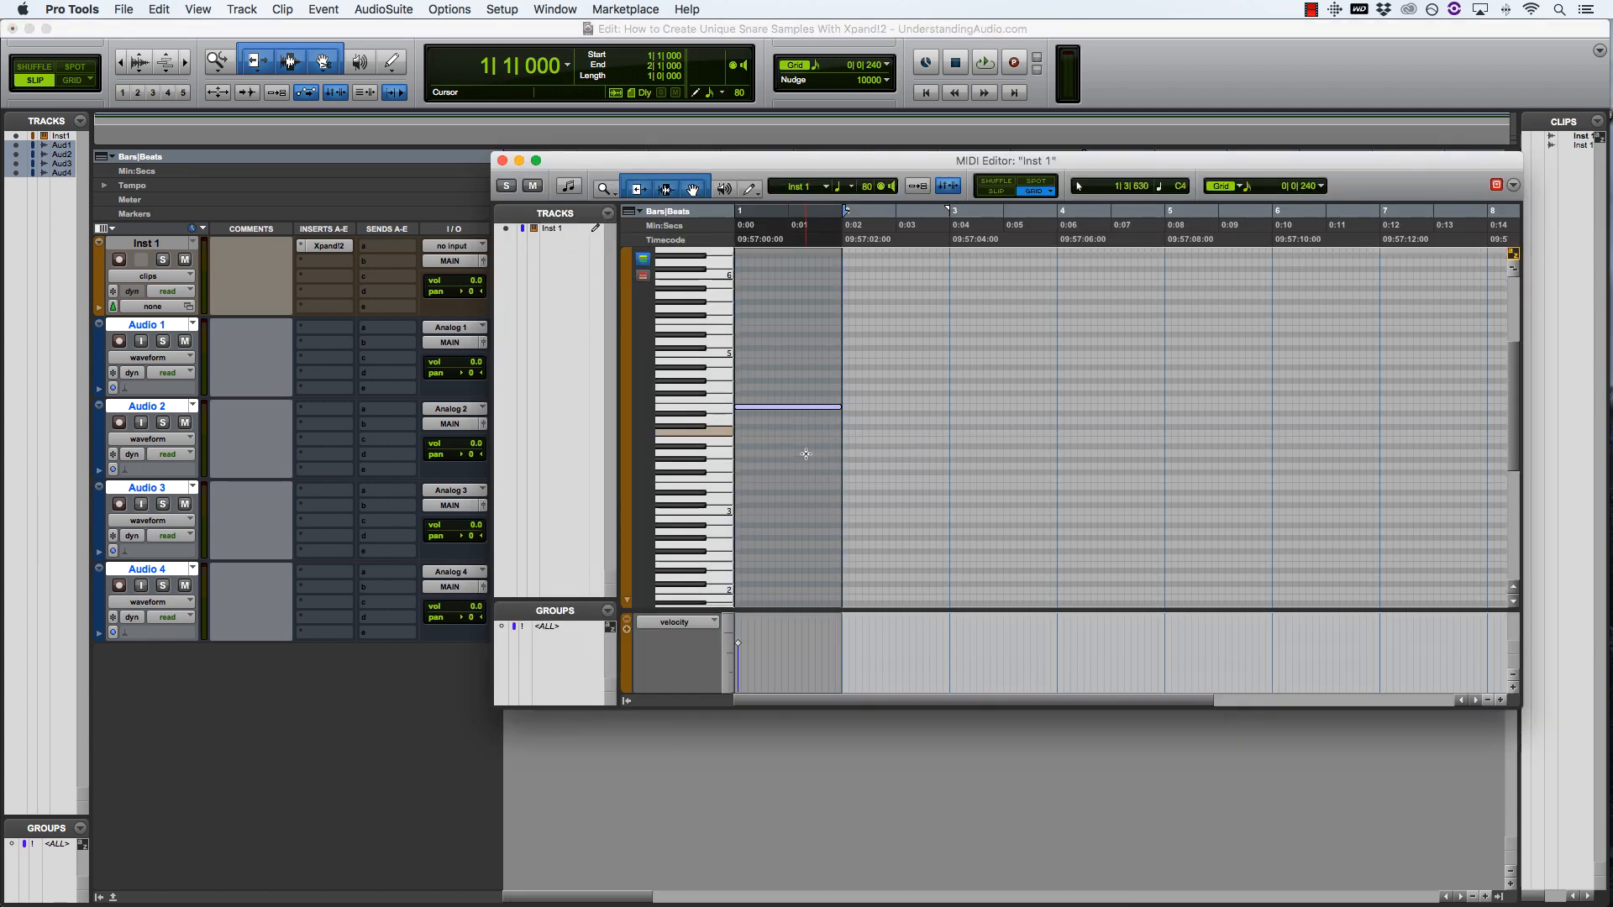
{"action": "scroll", "coordinate": [806, 454], "scroll_direction": "down", "scroll_amount": 3}
{"action": "left_click", "coordinate": [801, 439]}
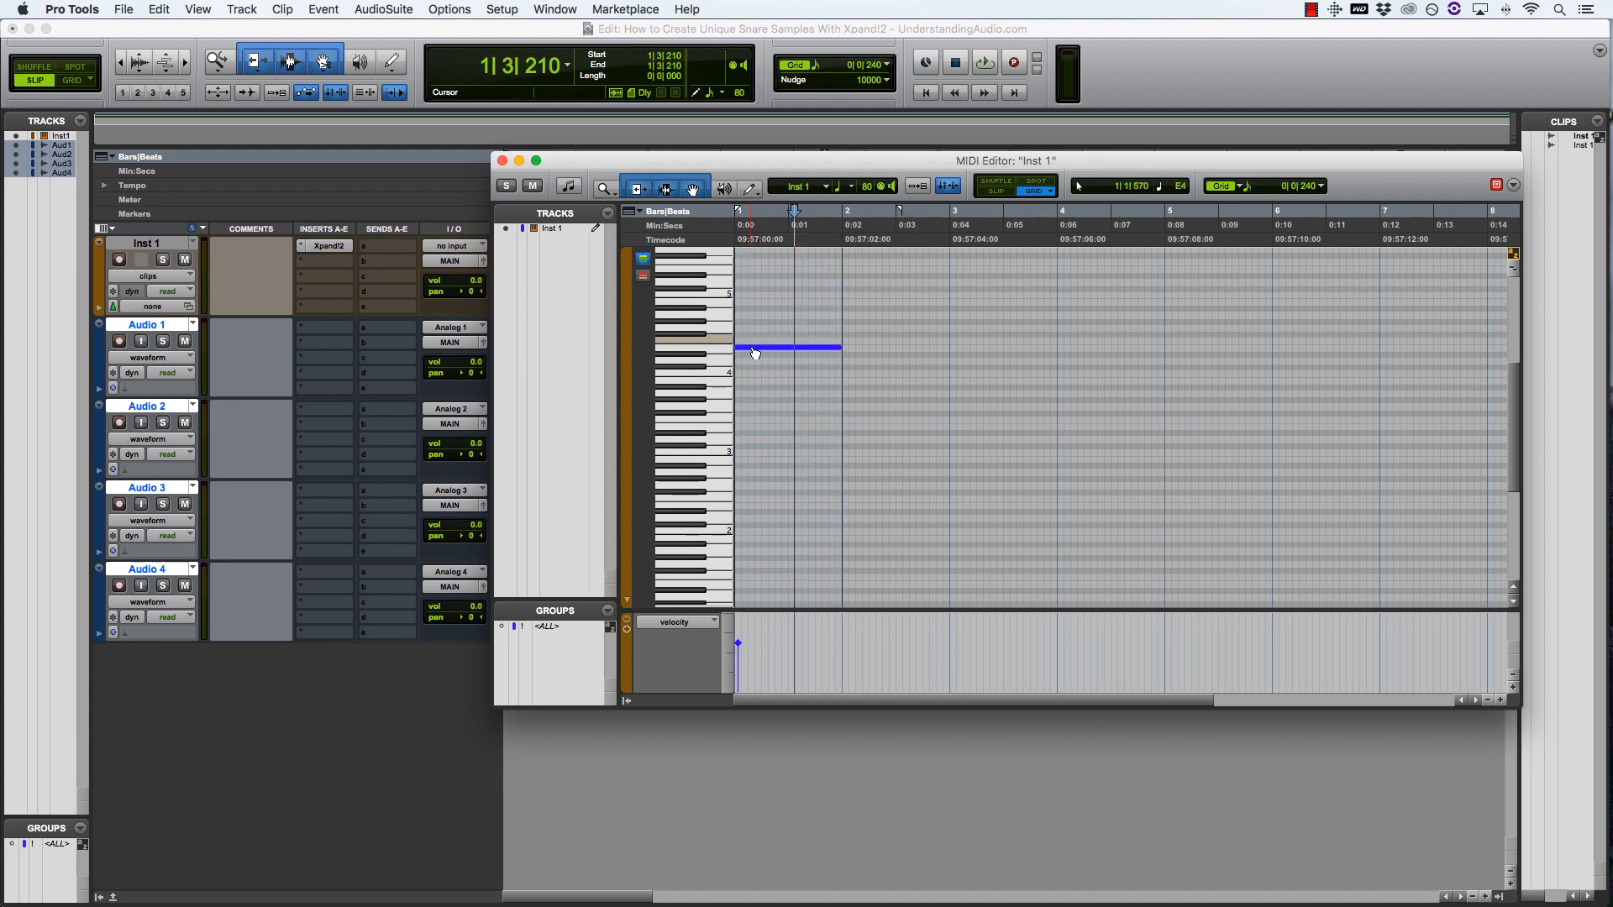
{"action": "left_click", "coordinate": [752, 348]}
{"action": "left_click_drag", "start_coordinate": [755, 353], "coordinate": [754, 381]}
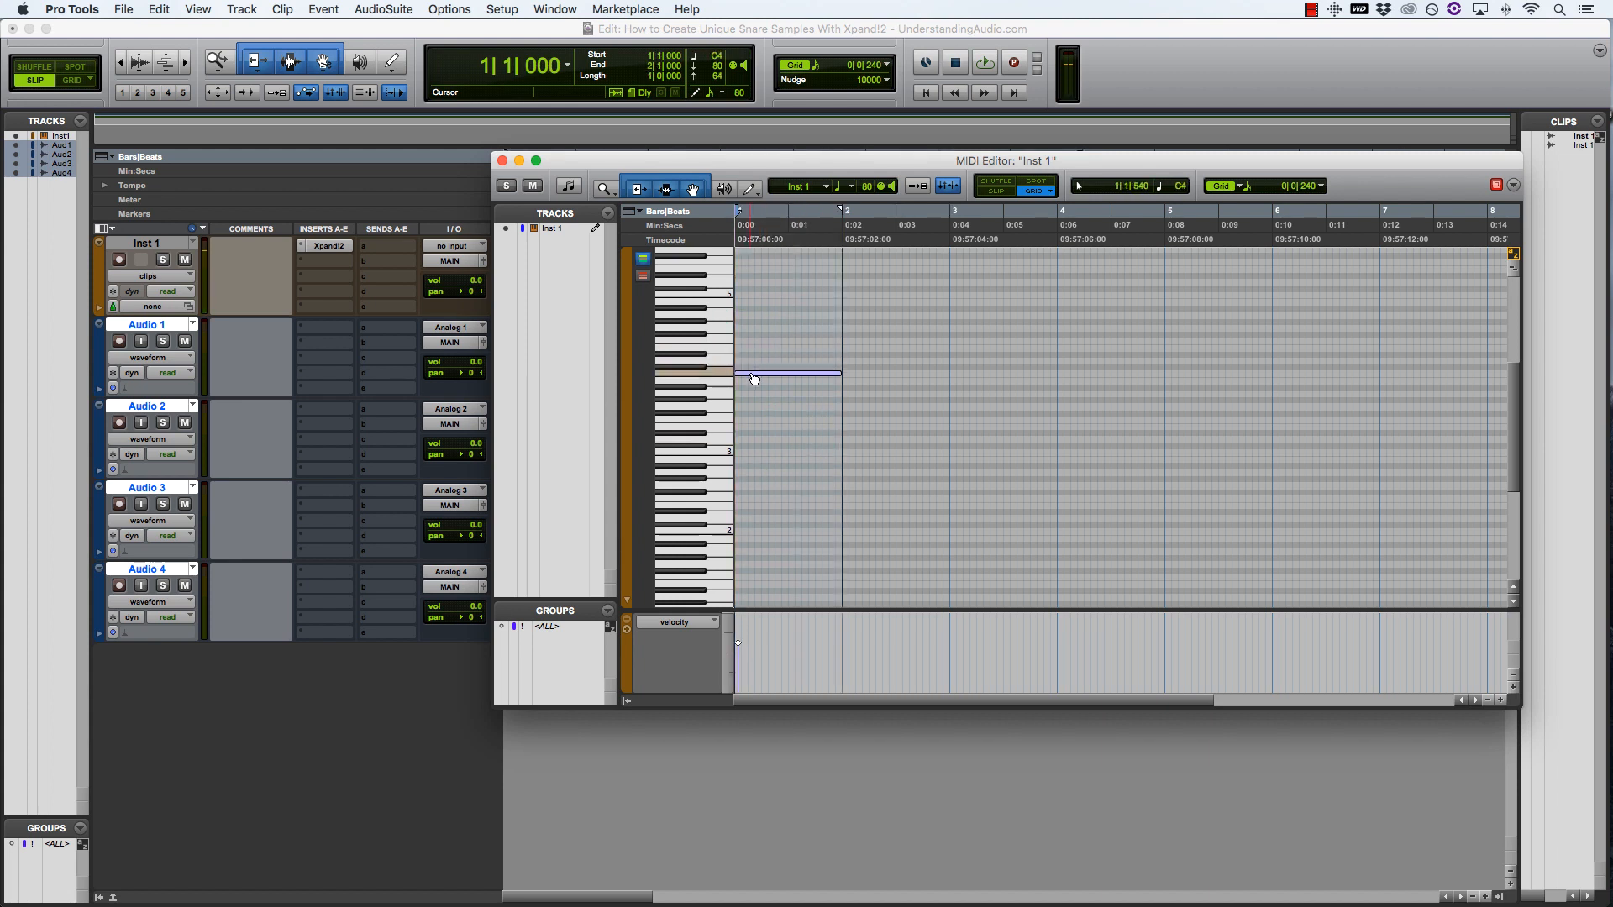
{"action": "left_click", "coordinate": [619, 123]}
{"action": "left_click_drag", "start_coordinate": [612, 288], "coordinate": [599, 423]}
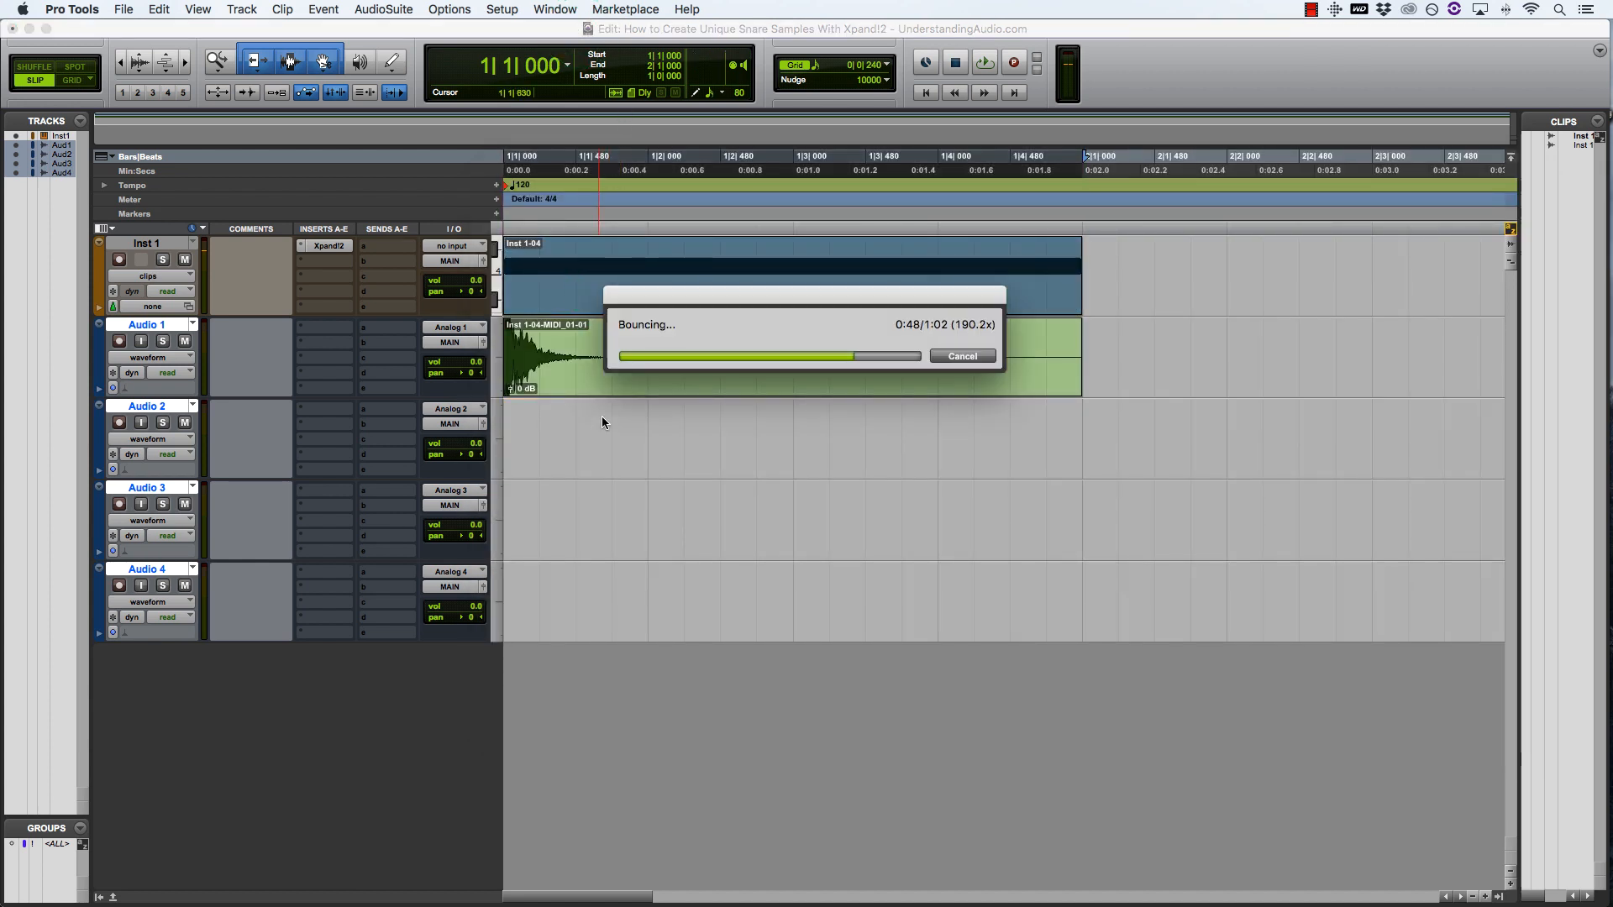
- Transpose the Inst 1 MIDI note to Eb3 and render the clip as audio onto the Audio 3 track
{"action": "double_click", "coordinate": [619, 295]}
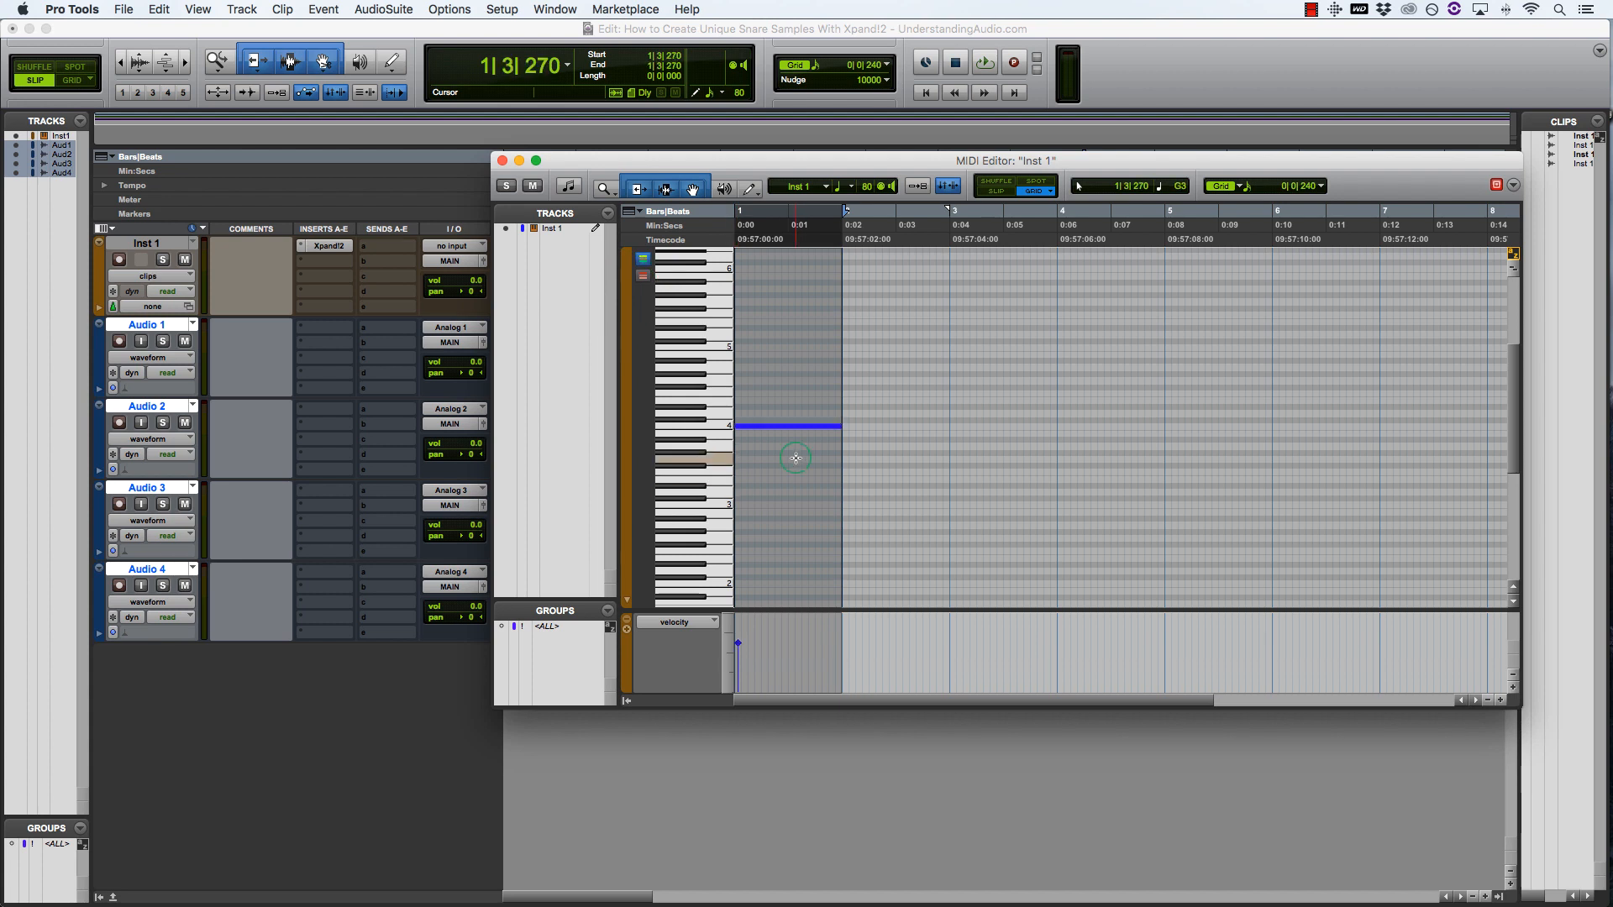
{"action": "left_click_drag", "start_coordinate": [775, 431], "coordinate": [770, 487]}
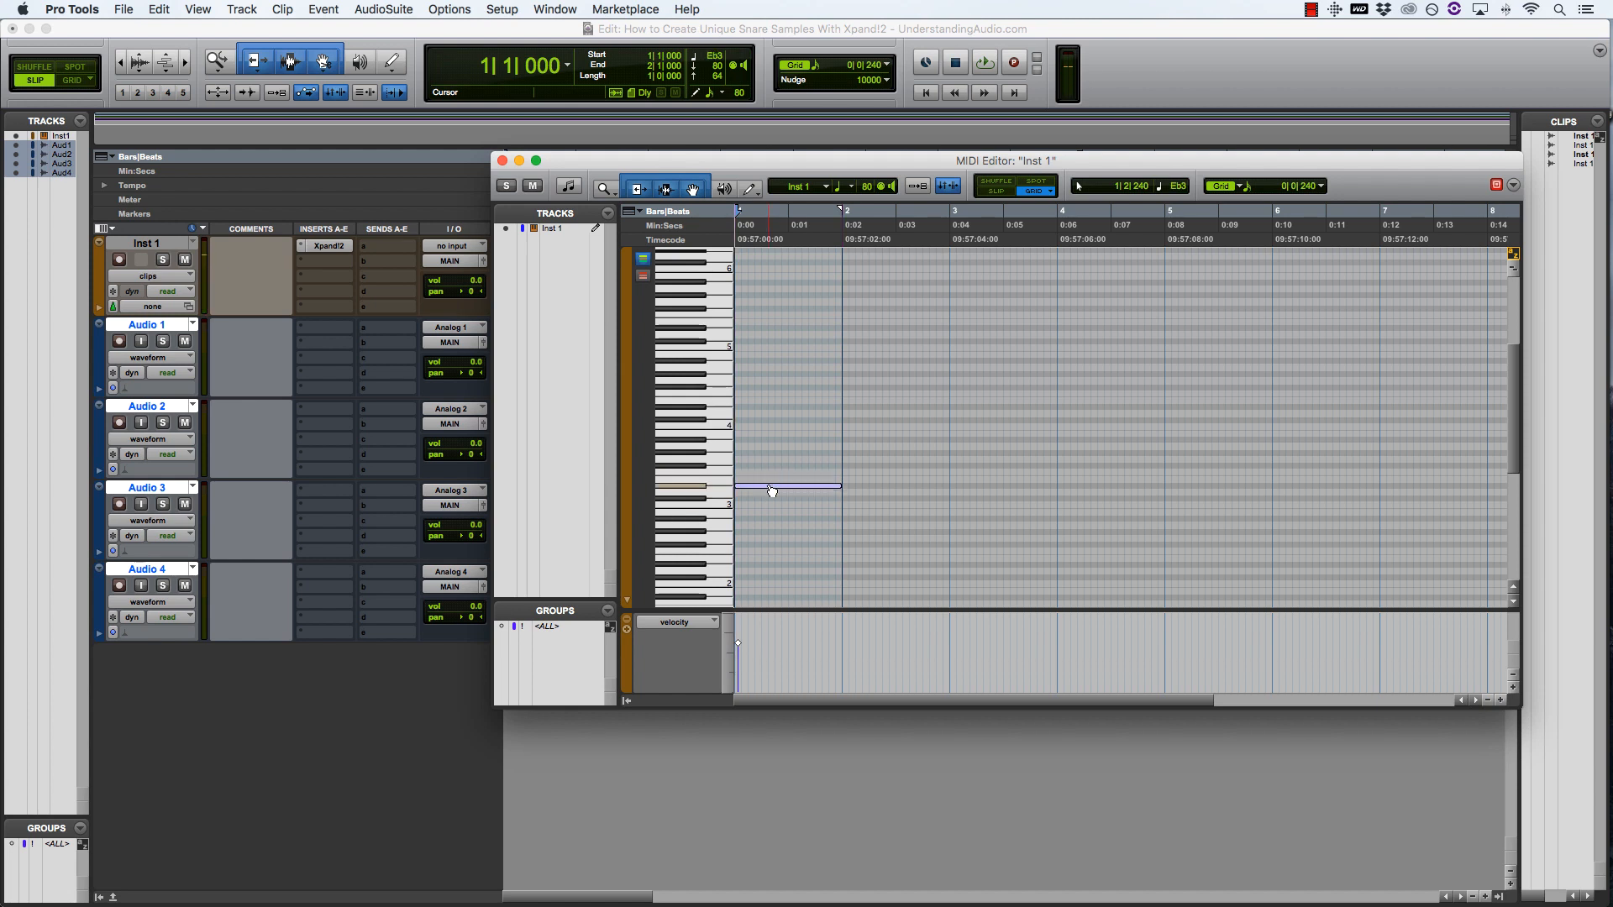
{"action": "left_click", "coordinate": [639, 33]}
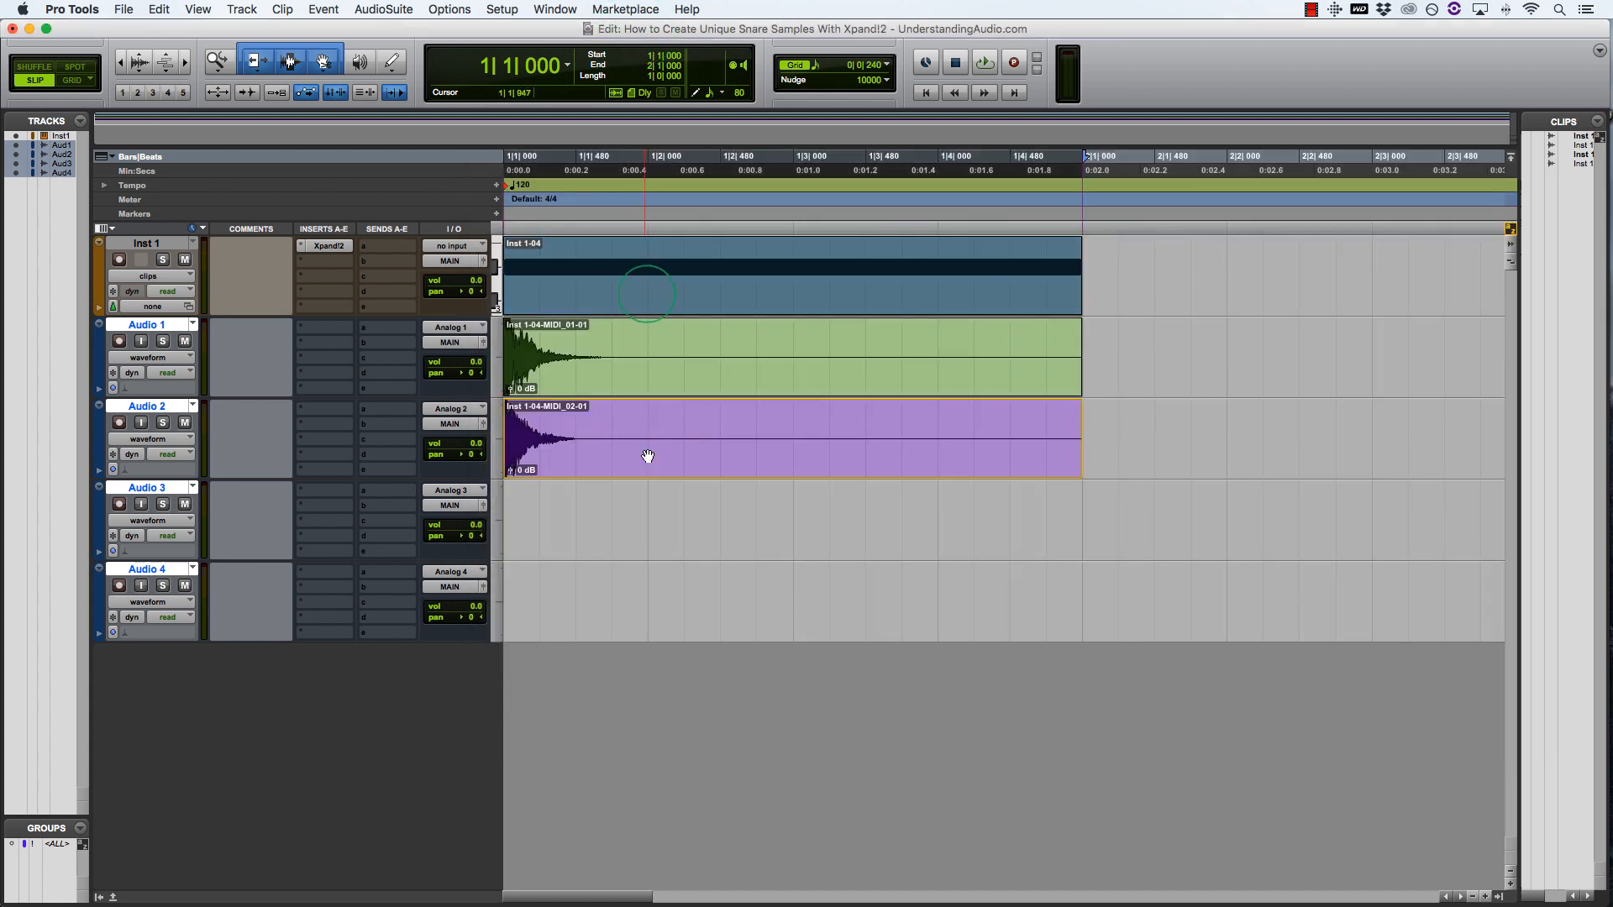
{"action": "left_click_drag", "start_coordinate": [655, 496], "coordinate": [655, 495]}
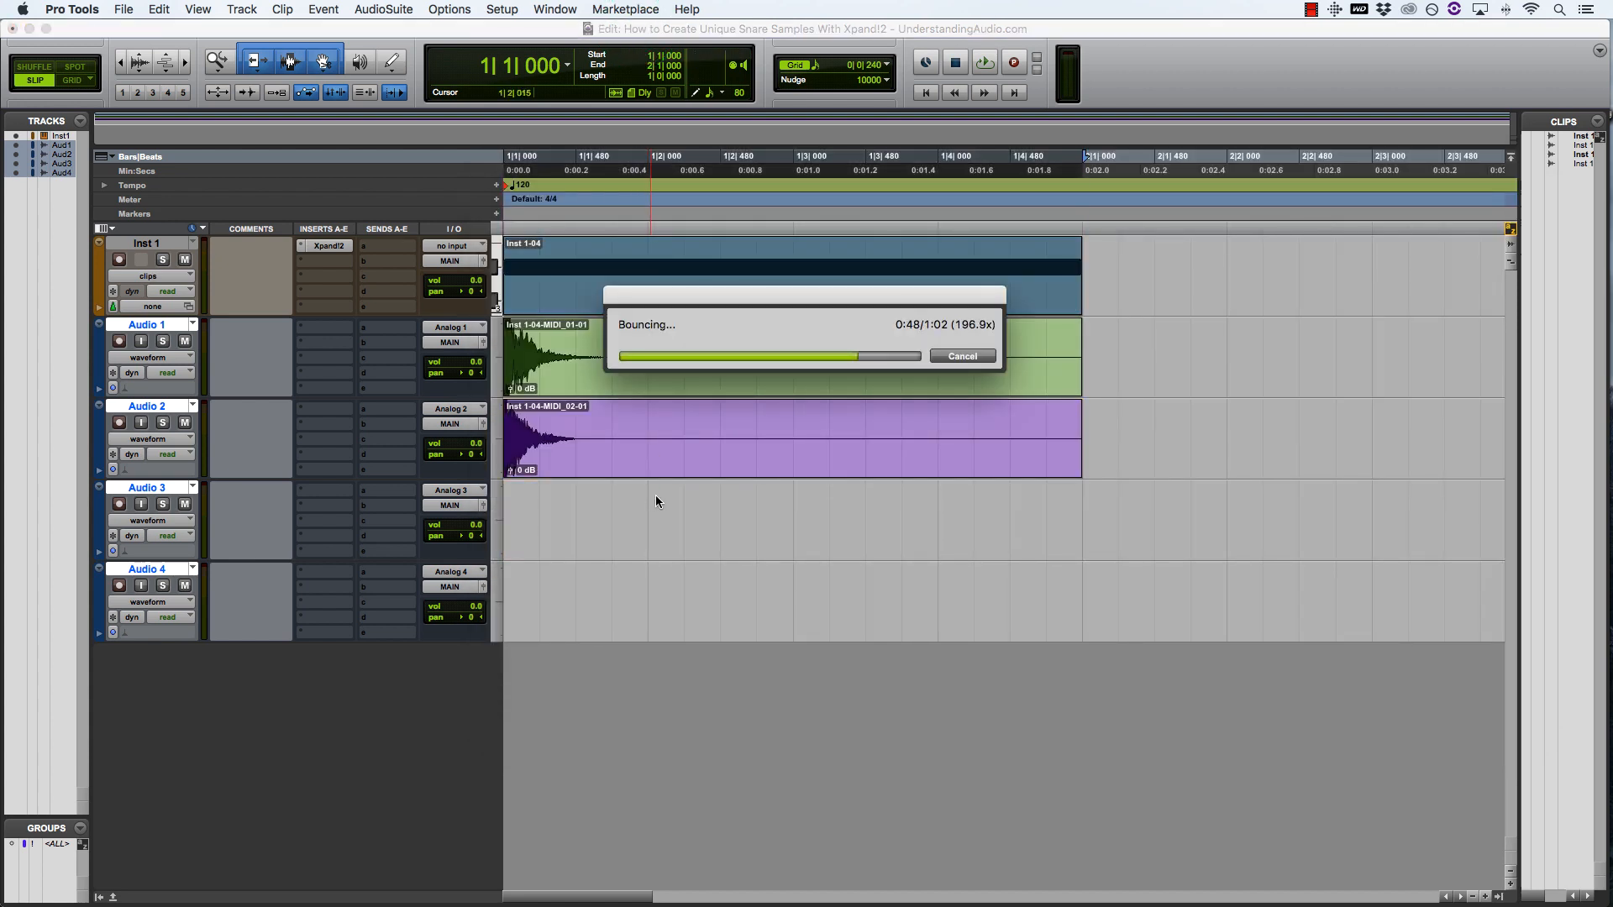
- Transpose the Inst 1 MIDI note to B4 and render the clip as audio onto the Audio 4 track
{"action": "double_click", "coordinate": [659, 289]}
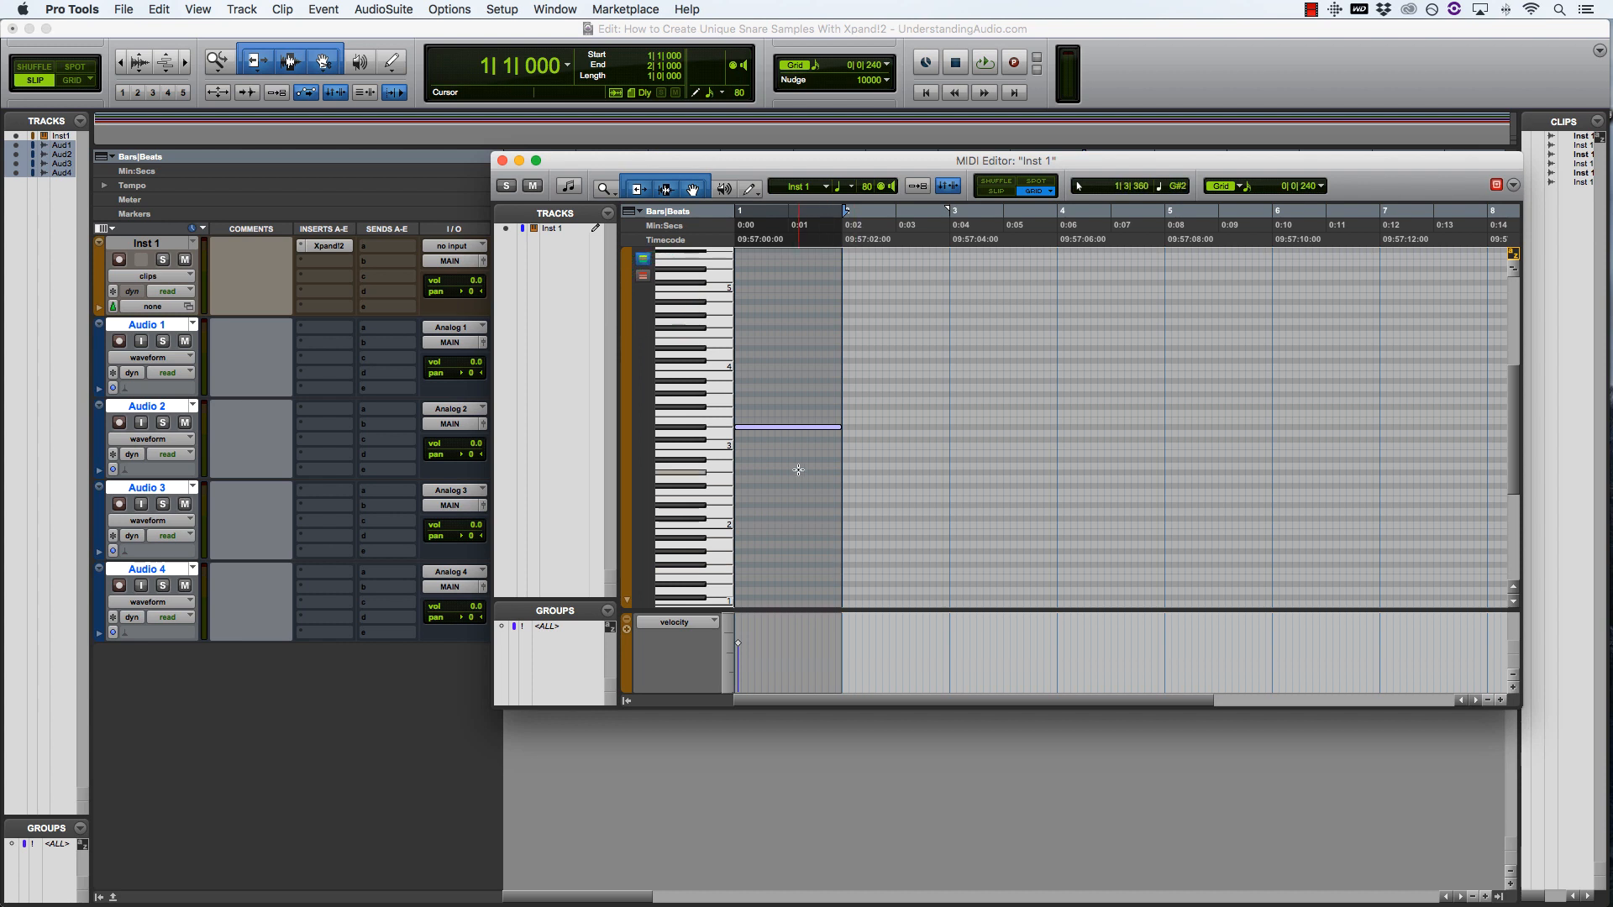
{"action": "mouse_move", "coordinate": [783, 430]}
{"action": "left_mouse_down"}
{"action": "mouse_move", "coordinate": [782, 462]}
{"action": "mouse_move", "coordinate": [774, 263]}
{"action": "mouse_move", "coordinate": [775, 315]}
{"action": "left_mouse_up"}
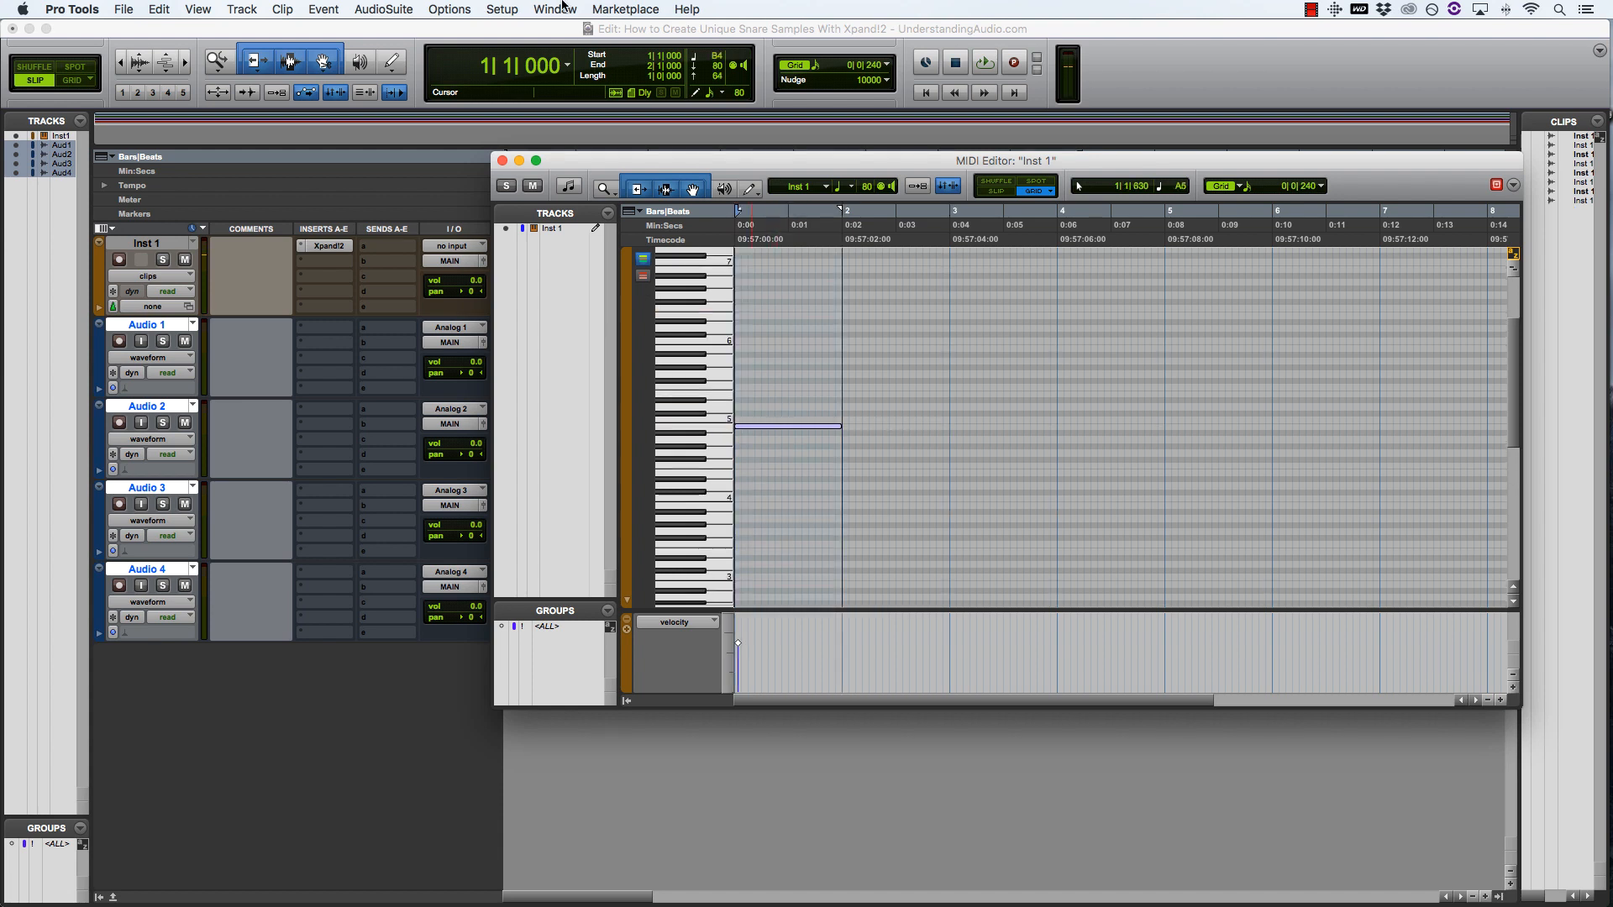
{"action": "left_click", "coordinate": [560, 29]}
{"action": "left_click_drag", "start_coordinate": [630, 294], "coordinate": [642, 587]}
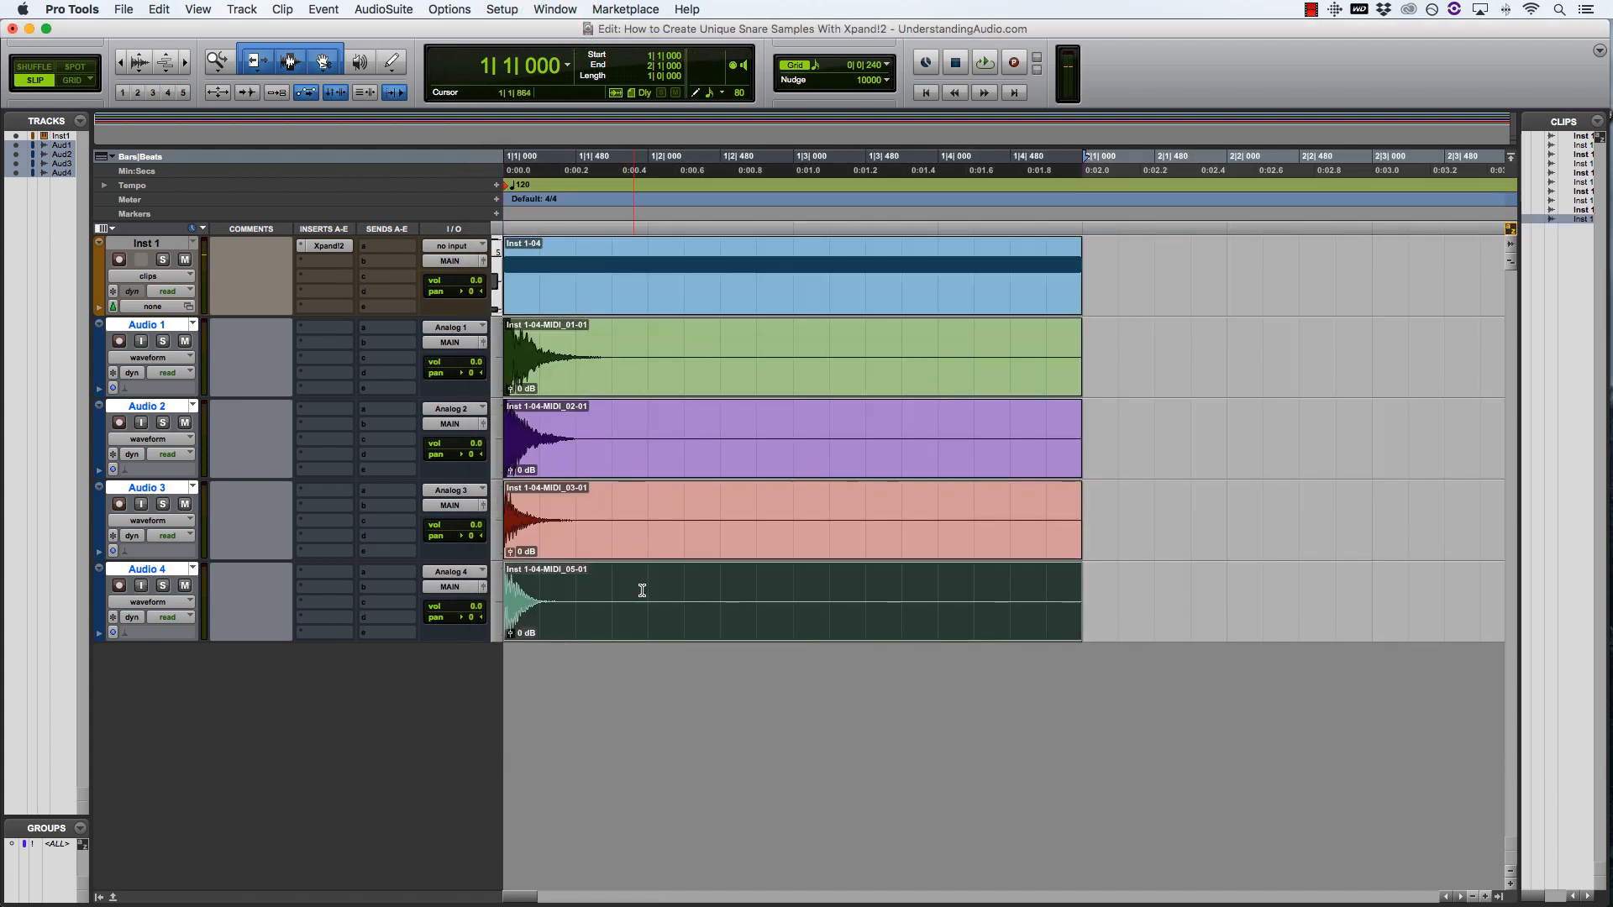
- Examine the beginnings of the four rendered snare waveforms on the audio tracks up close
{"action": "key", "text": "t"}
{"action": "key", "text": "t"}
{"action": "key", "text": "t"}
{"action": "key", "text": "t"}
{"action": "key", "text": "t"}
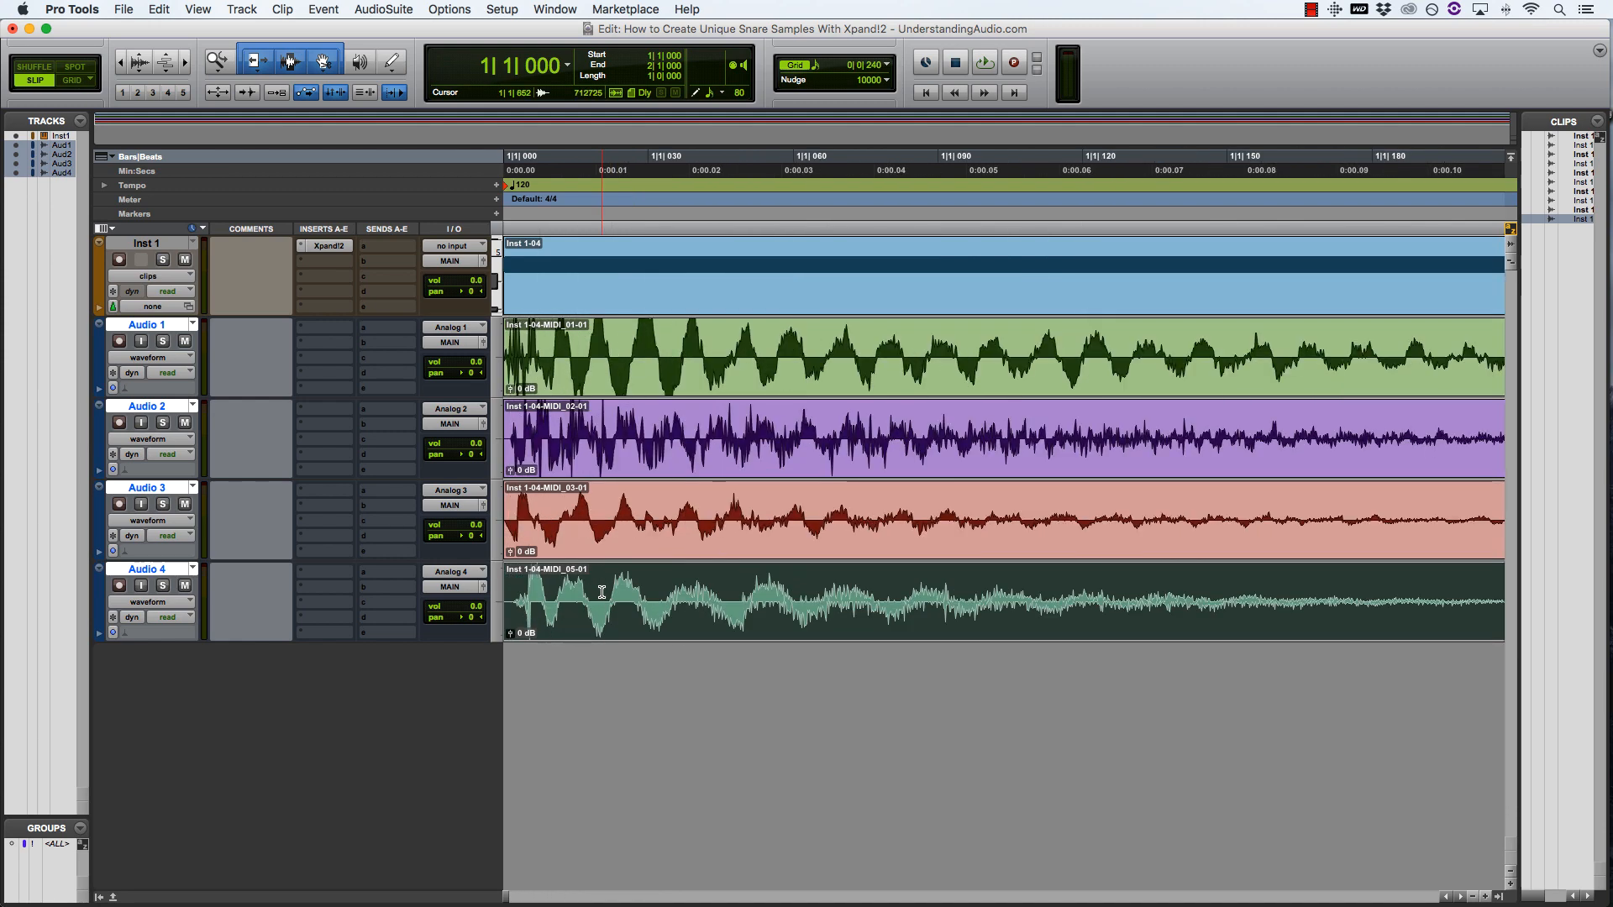
{"action": "key", "text": "r"}
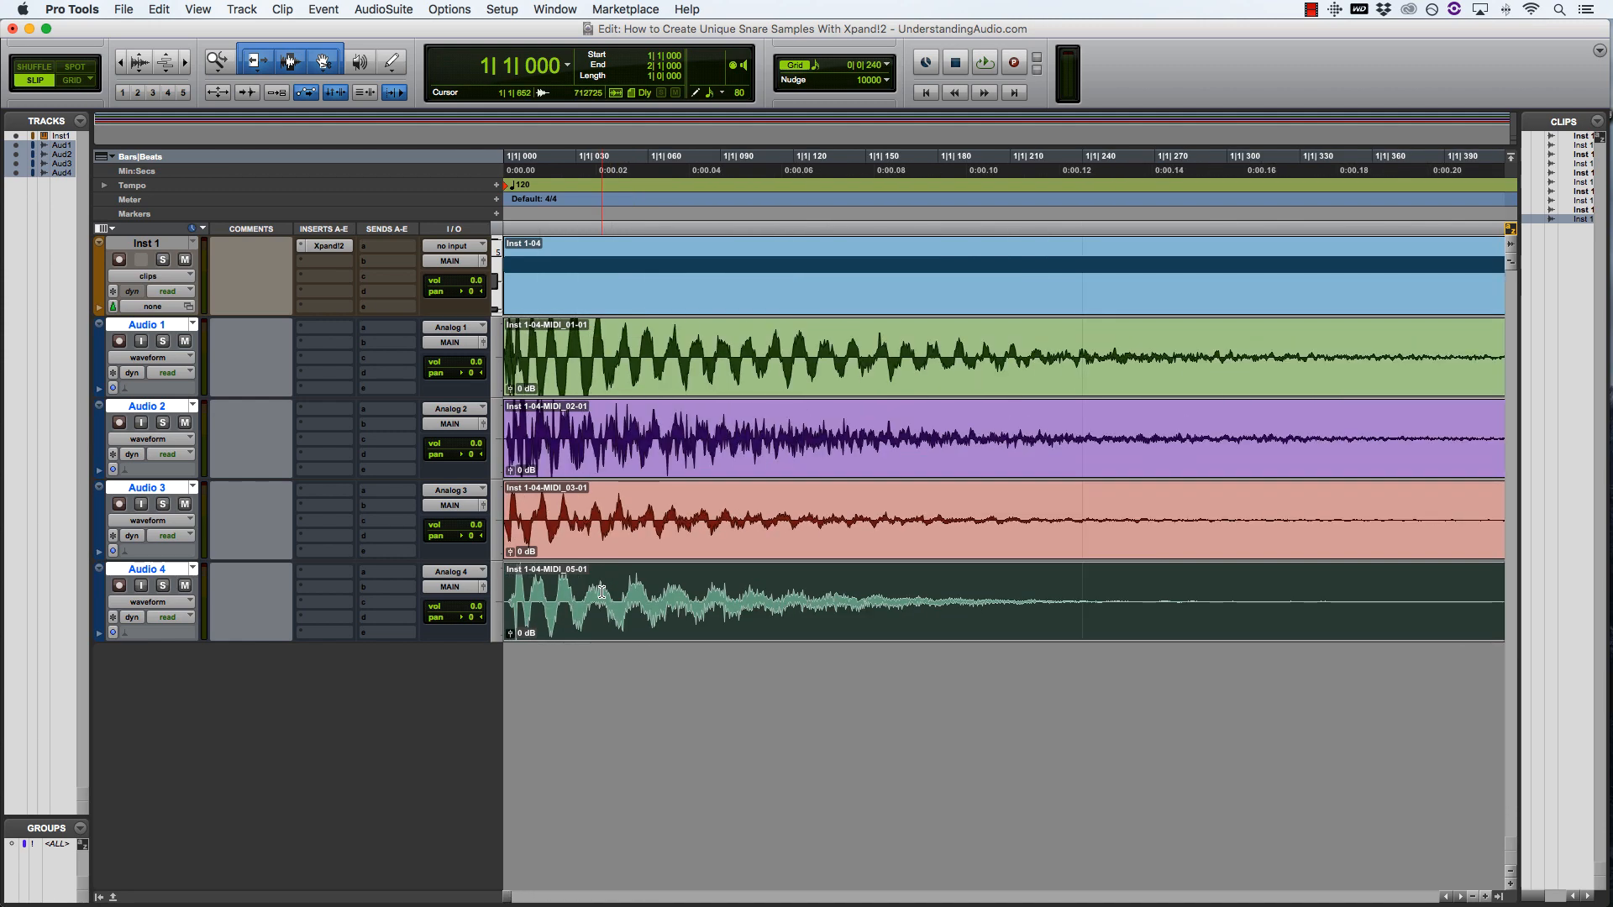
{"action": "key", "text": "t"}
{"action": "key", "text": "t"}
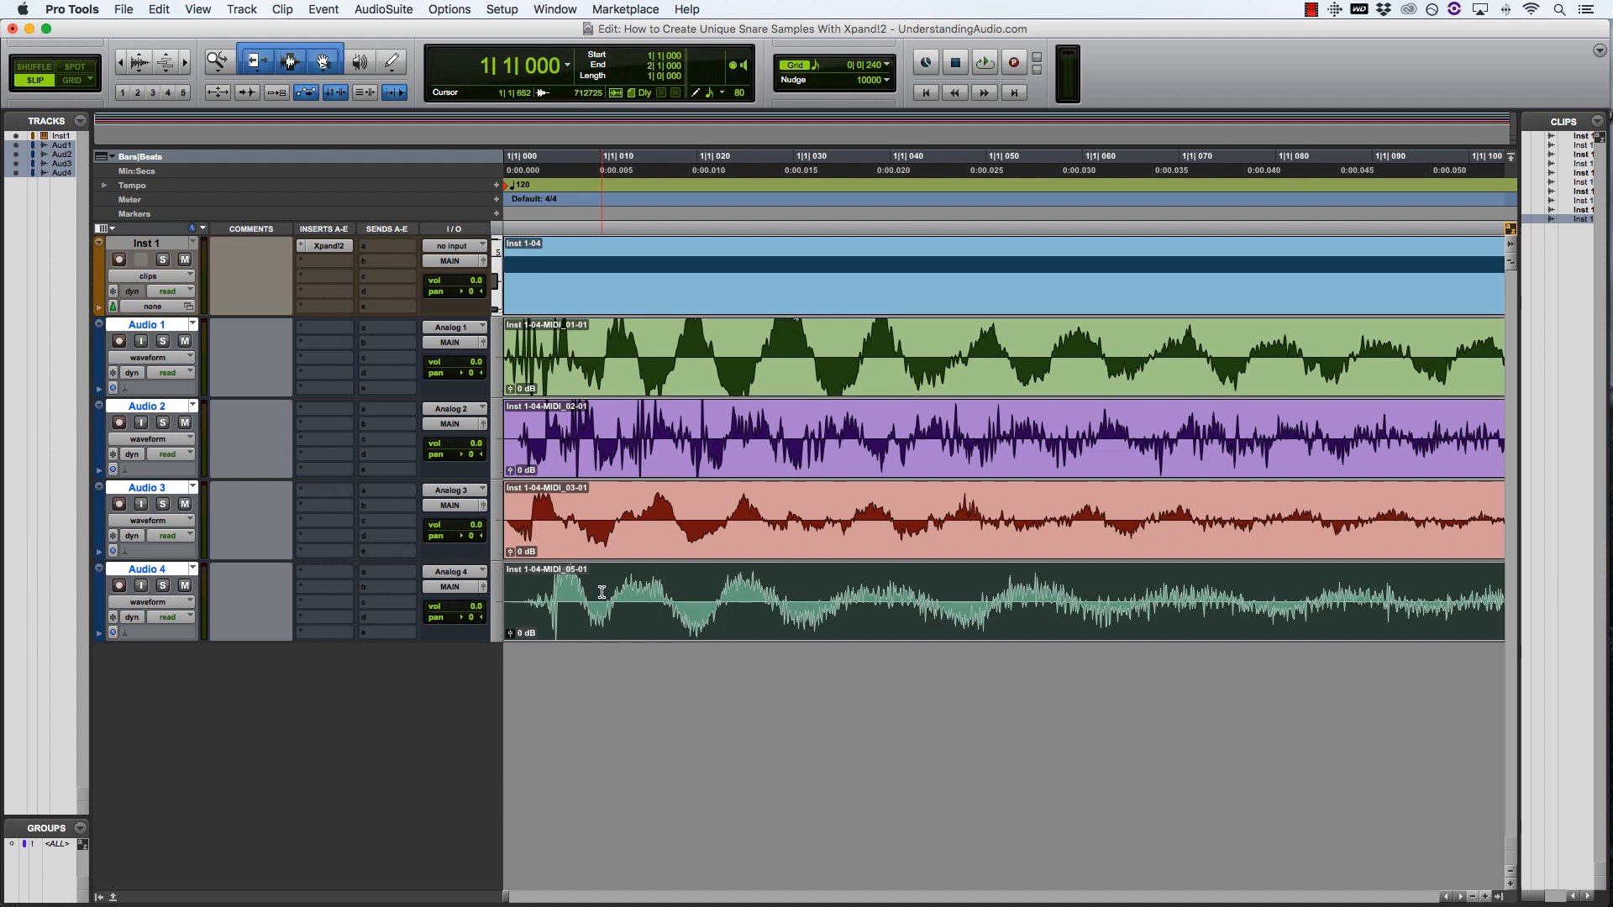
- Delete the Inst 1 track along with its active clips
{"action": "right_click", "coordinate": [150, 243]}
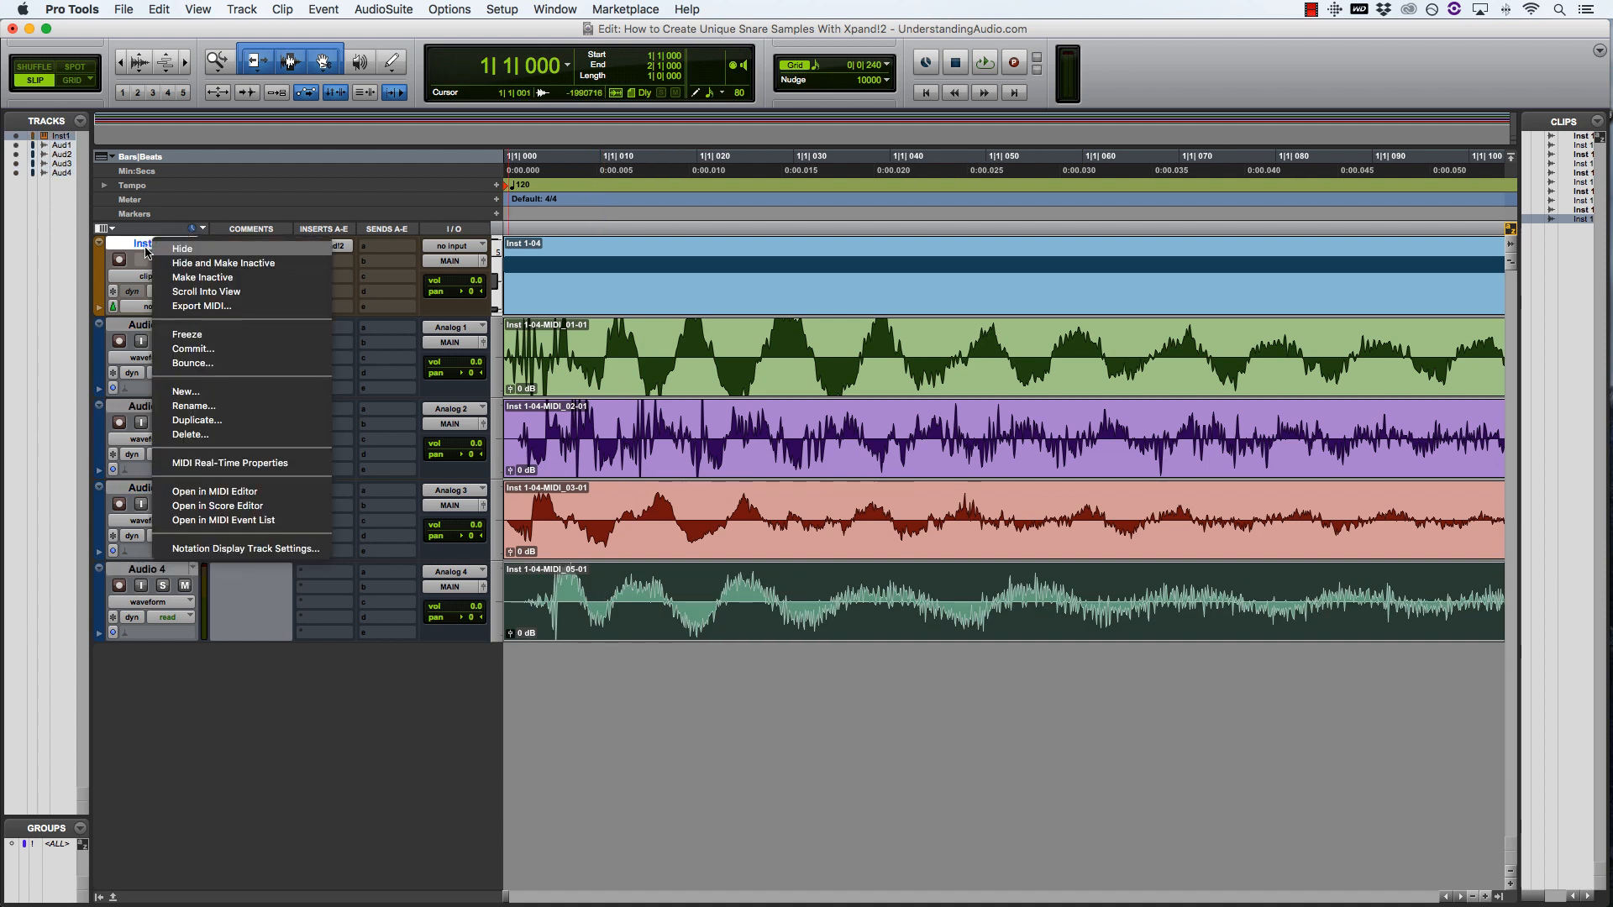
{"action": "left_click", "coordinate": [212, 435]}
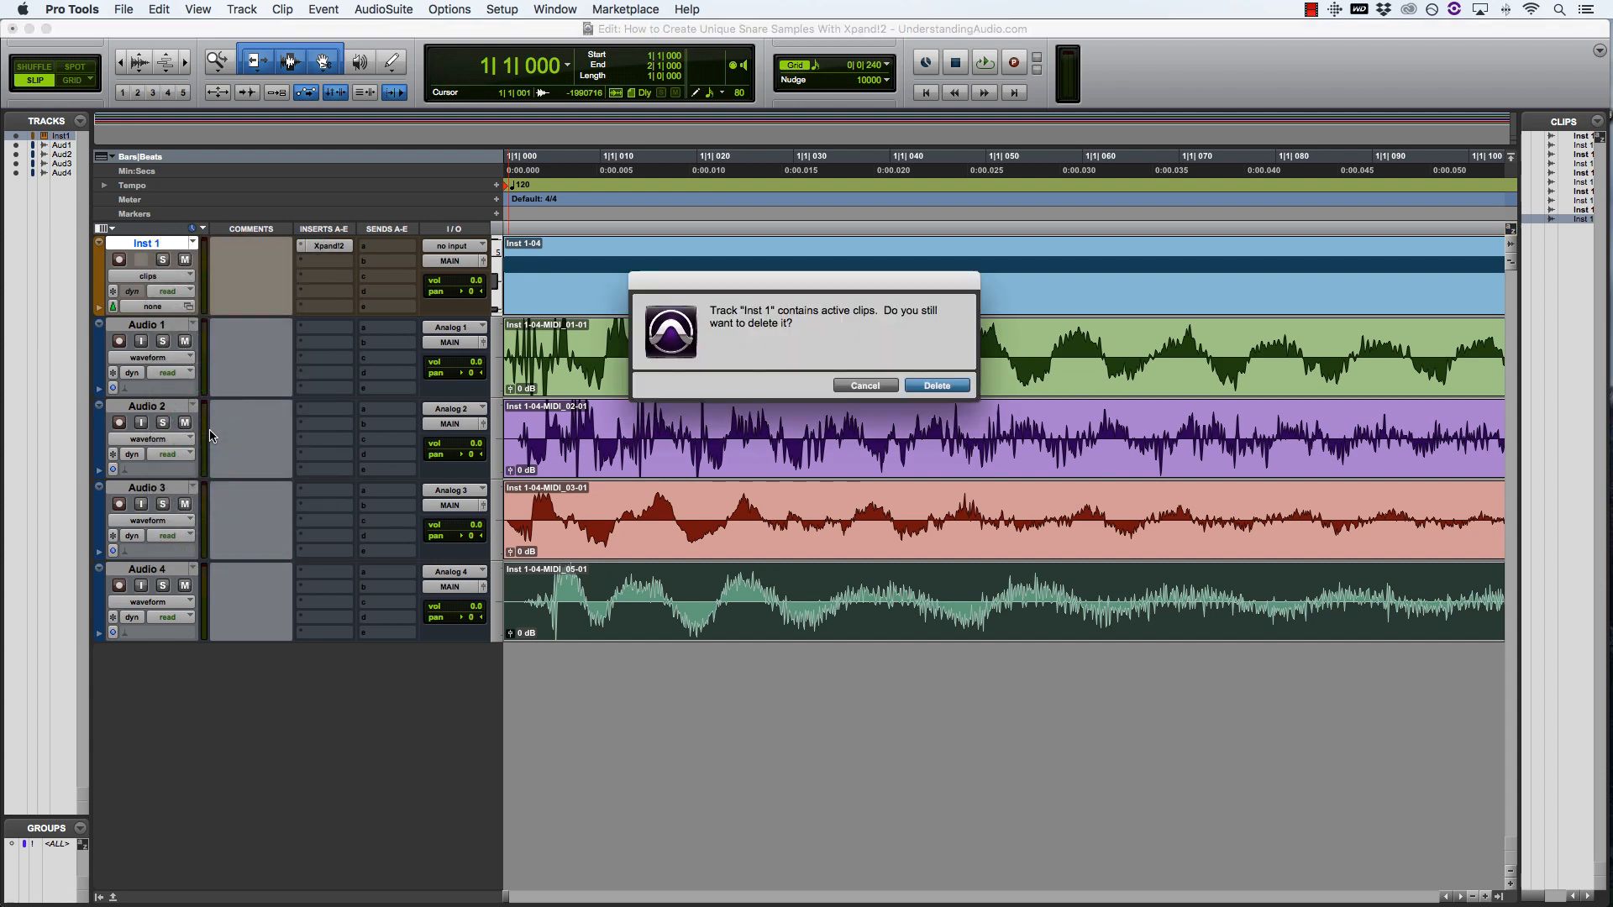
{"action": "left_click", "coordinate": [942, 389]}
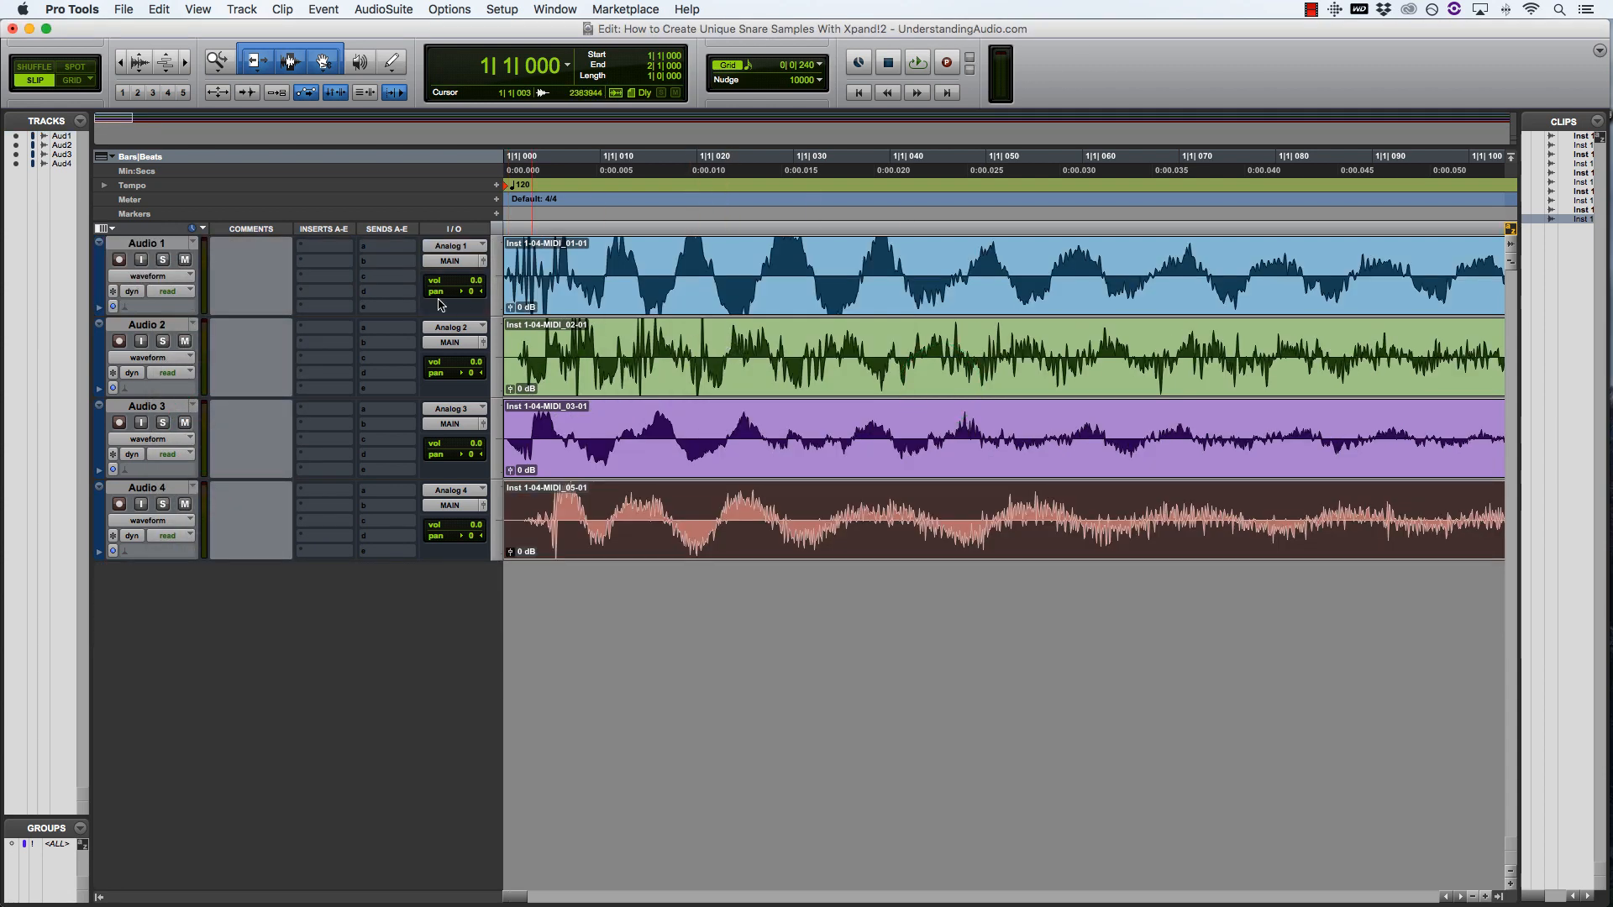
- Solo Audio 1, switch to Grid mode, and delete the tails of all four audio clips from 1|2|480 onward
{"action": "left_click", "coordinate": [163, 260]}
{"action": "key", "text": "r"}
{"action": "key", "text": "r"}
{"action": "key", "text": "r"}
{"action": "key", "text": "r"}
{"action": "key", "text": "r"}
{"action": "key", "text": "r"}
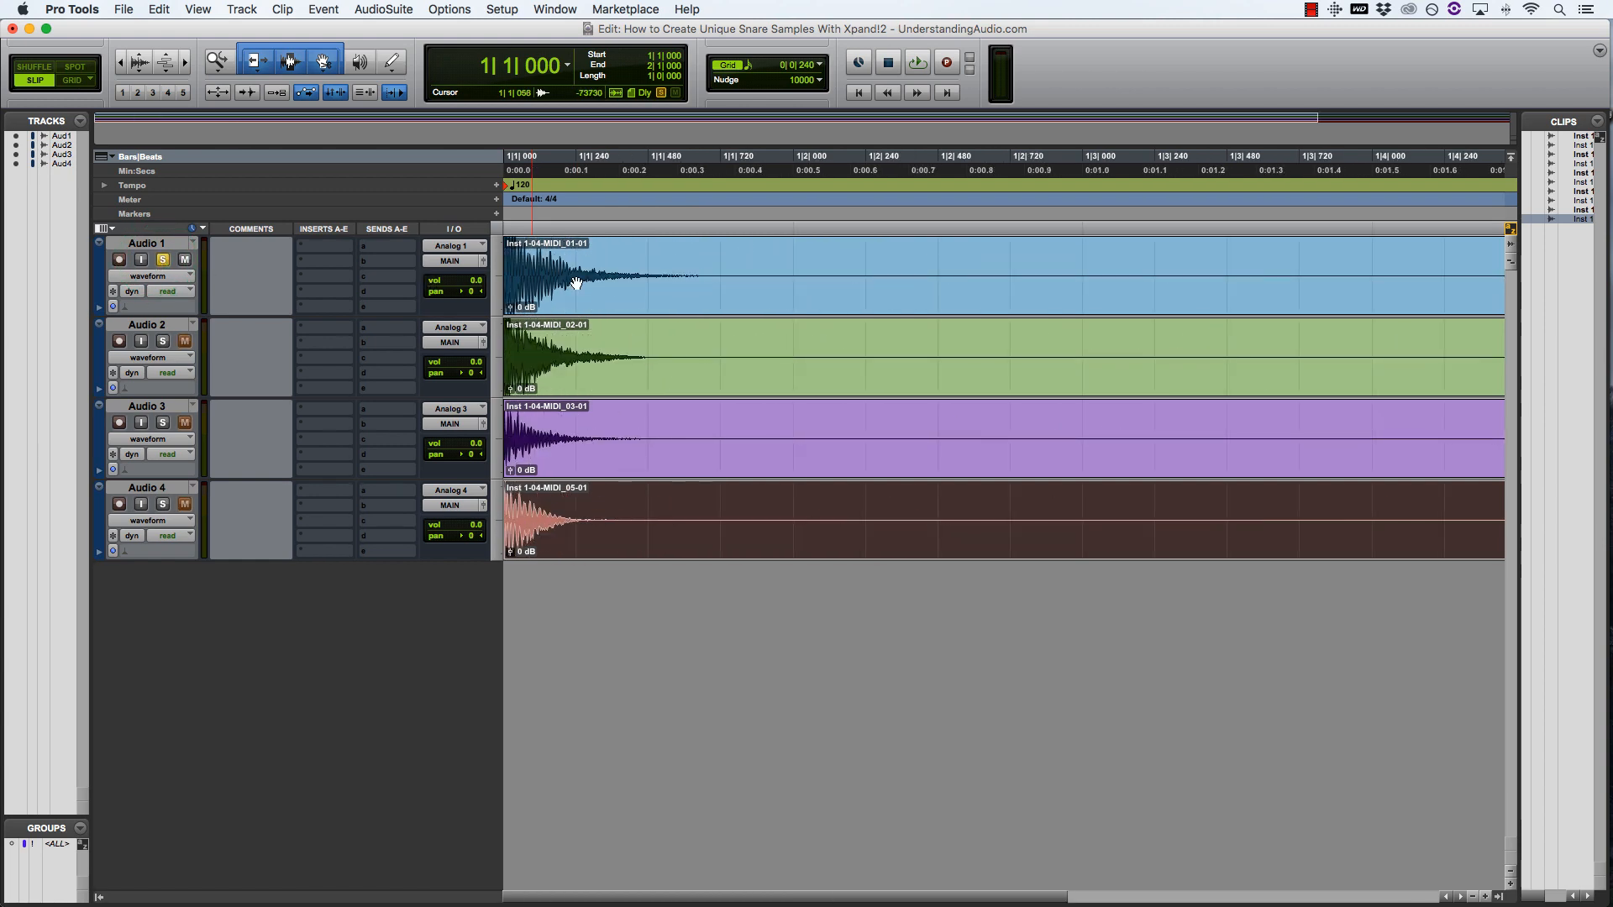
{"action": "left_click", "coordinate": [721, 256]}
{"action": "left_click", "coordinate": [720, 256]}
{"action": "key", "text": "alt+4"}
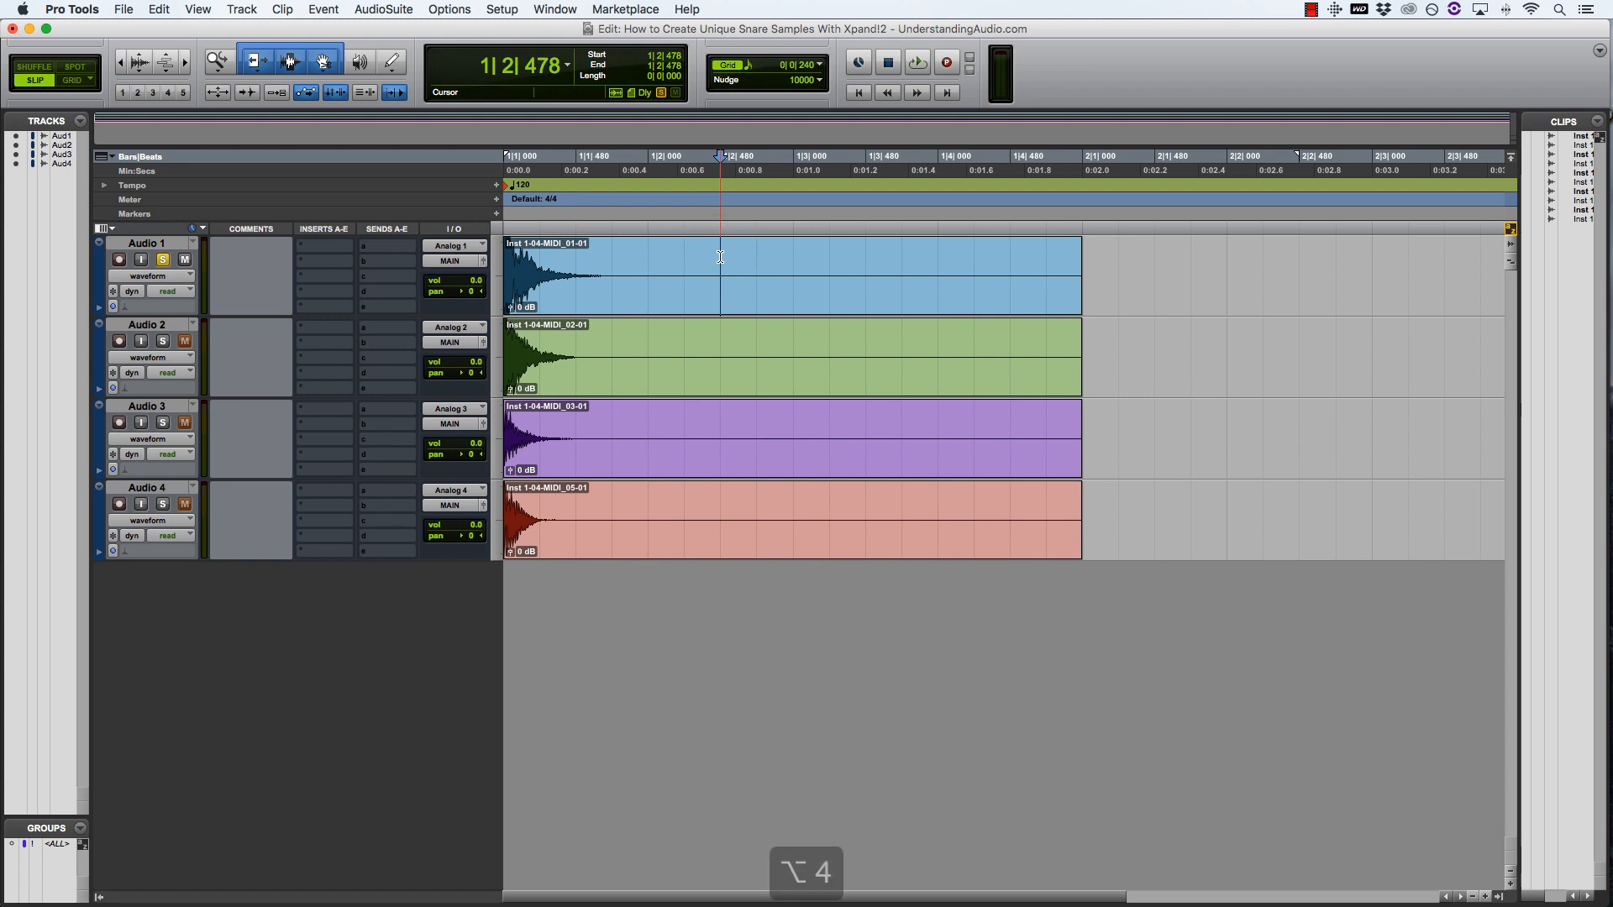
{"action": "left_click_drag", "start_coordinate": [719, 256], "coordinate": [1095, 283]}
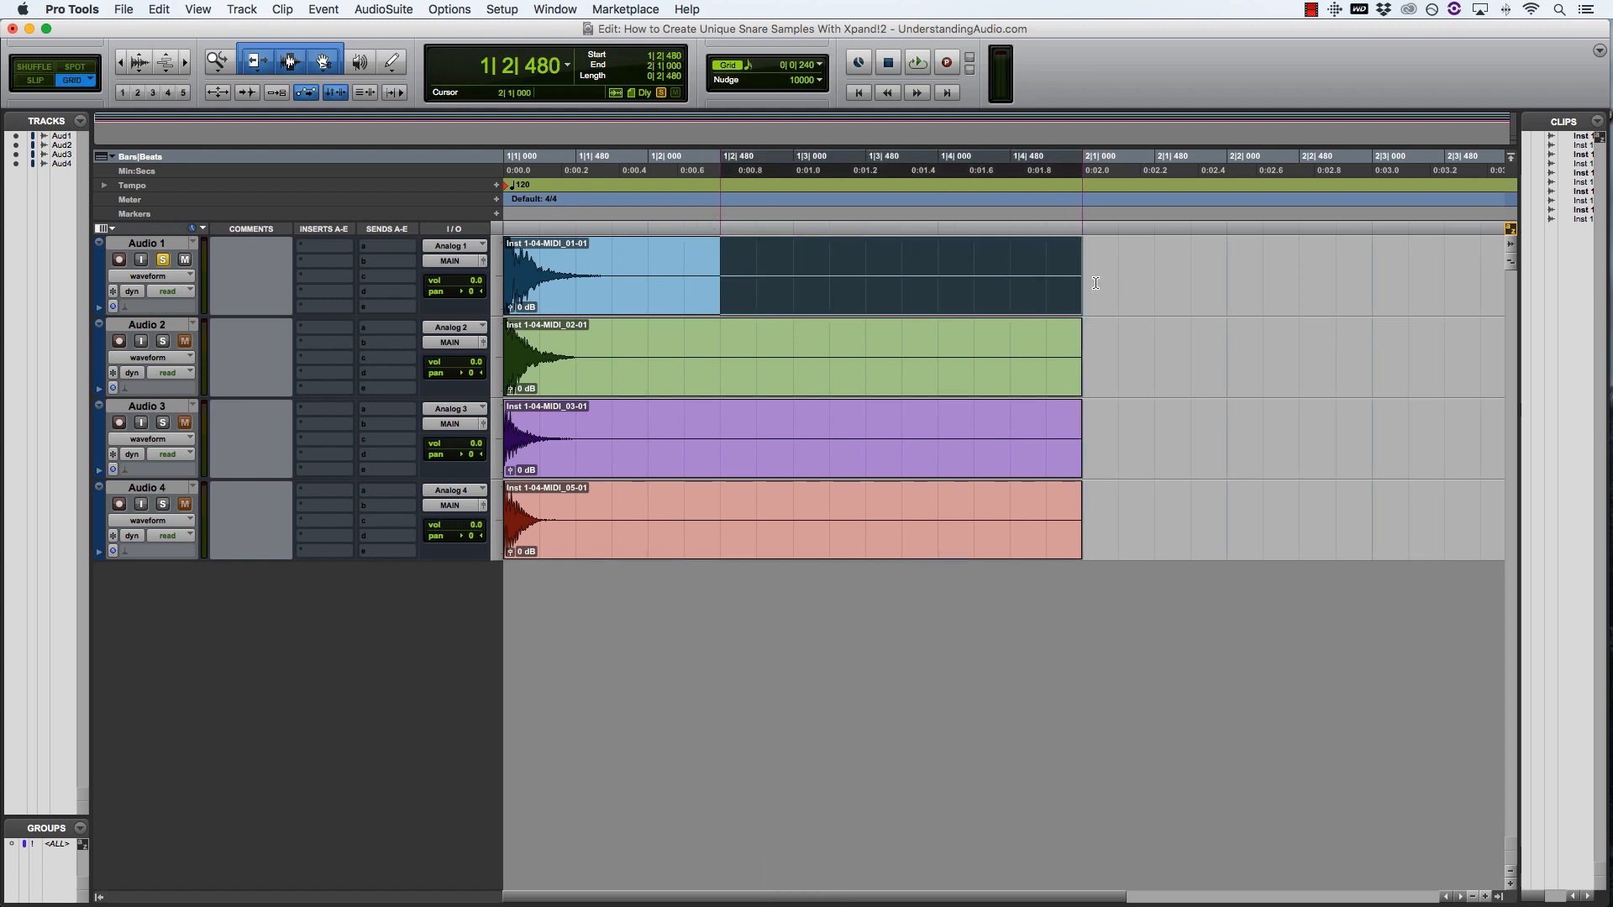
{"action": "key", "text": "shift+slash"}
{"action": "key", "text": "shift+semicolon"}
{"action": "key", "text": "shift+semicolon"}
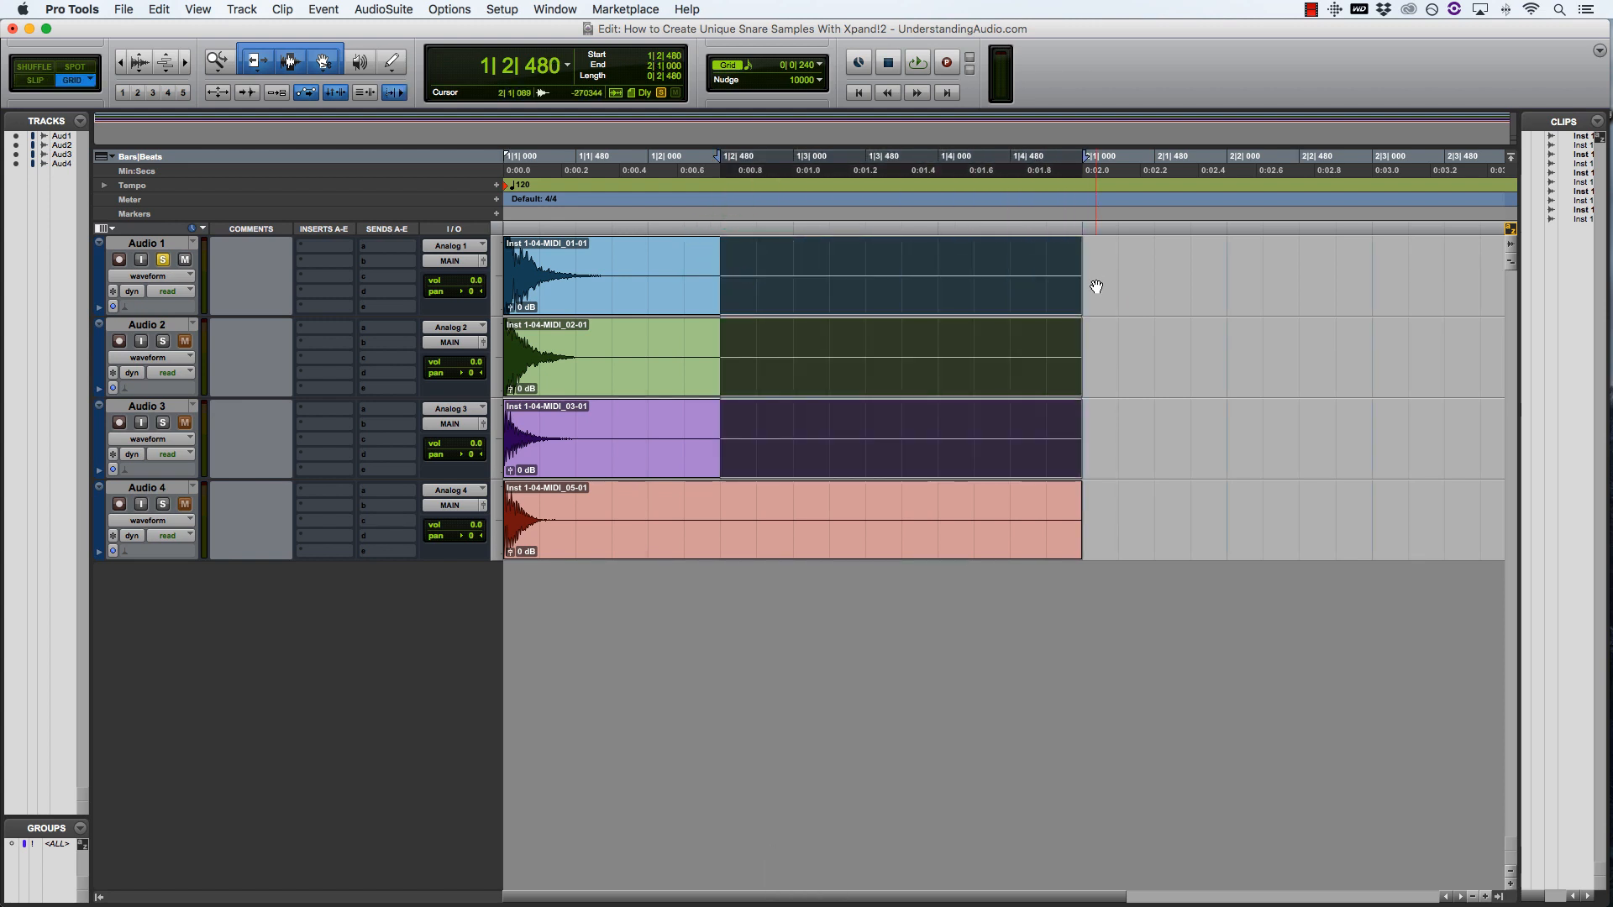
{"action": "key", "text": "shift+semicolon"}
{"action": "key", "text": "BackSpace"}
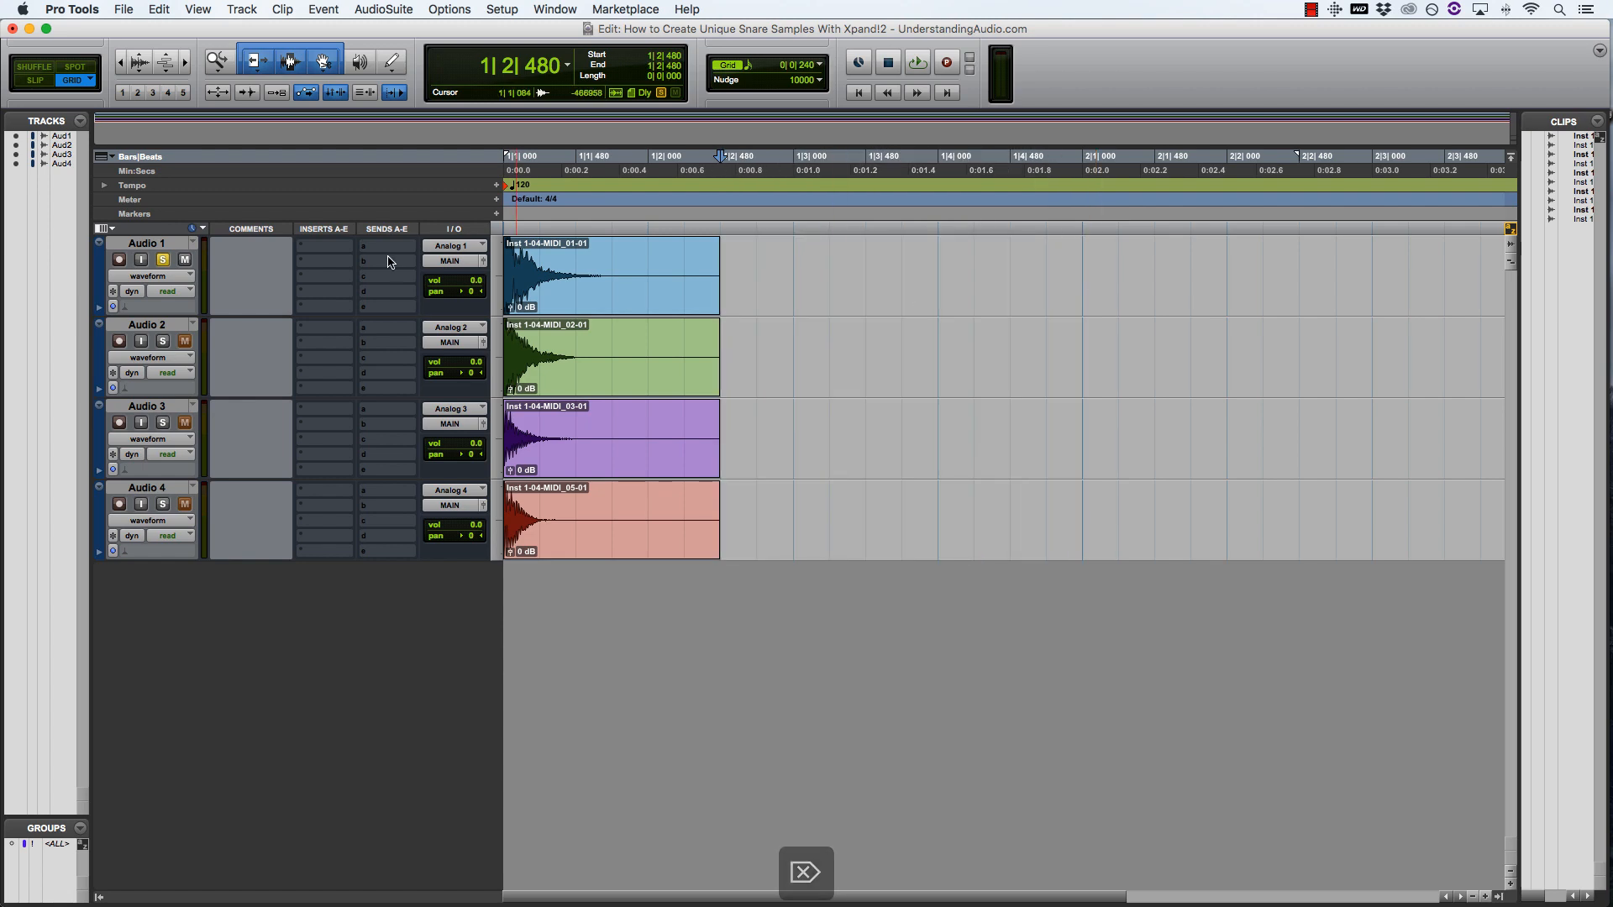
- Switch to Slip mode and audition the soloed Audio 1 clip from its start
{"action": "key", "text": "alt+2"}
{"action": "left_click", "coordinate": [571, 305]}
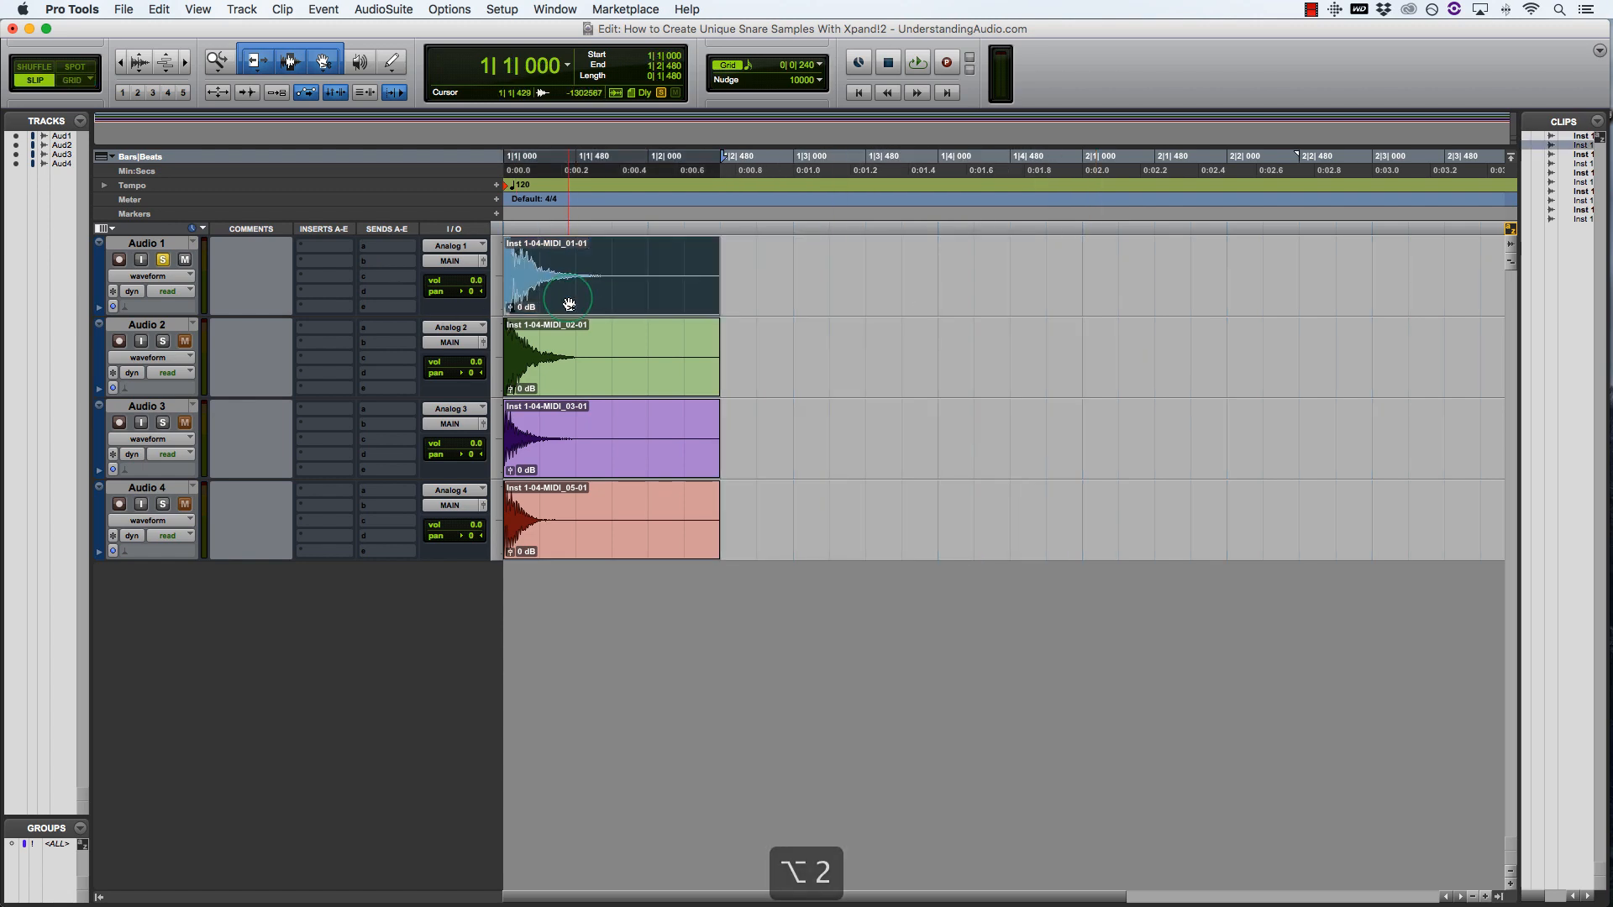
{"action": "key", "text": "t"}
{"action": "key", "text": "t"}
{"action": "key", "text": "t"}
{"action": "key", "text": "t"}
{"action": "key", "text": "t"}
{"action": "key", "text": "t"}
{"action": "key", "text": "t"}
{"action": "key", "text": "r"}
{"action": "key", "text": "r"}
{"action": "key", "text": "r"}
{"action": "key", "text": "r"}
{"action": "key", "text": "r"}
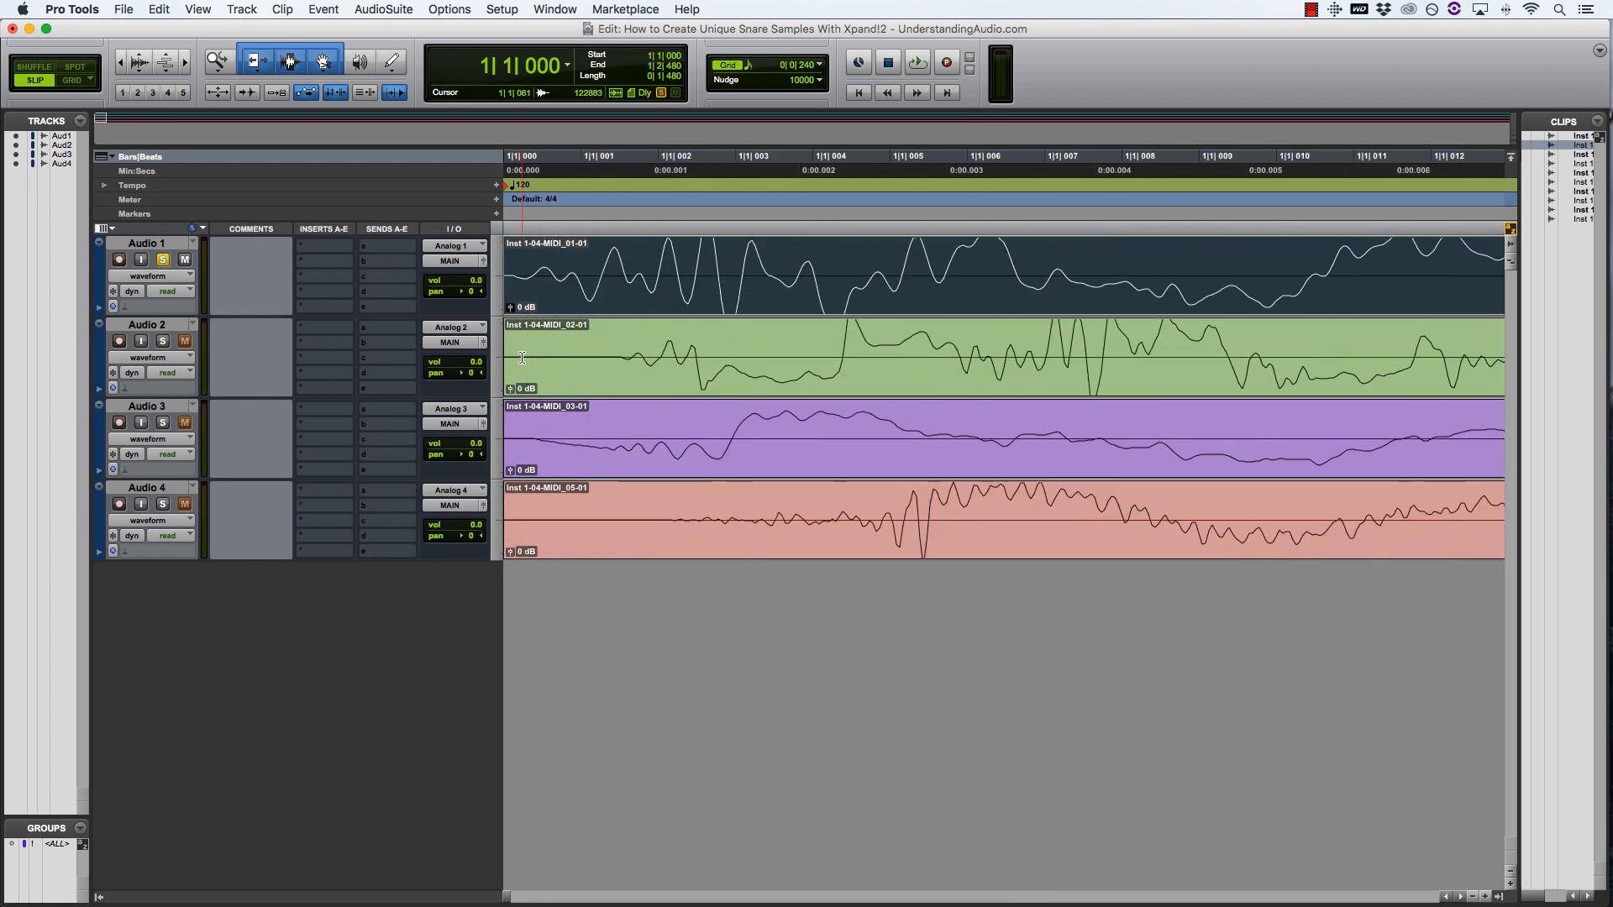
{"action": "key", "text": "space"}
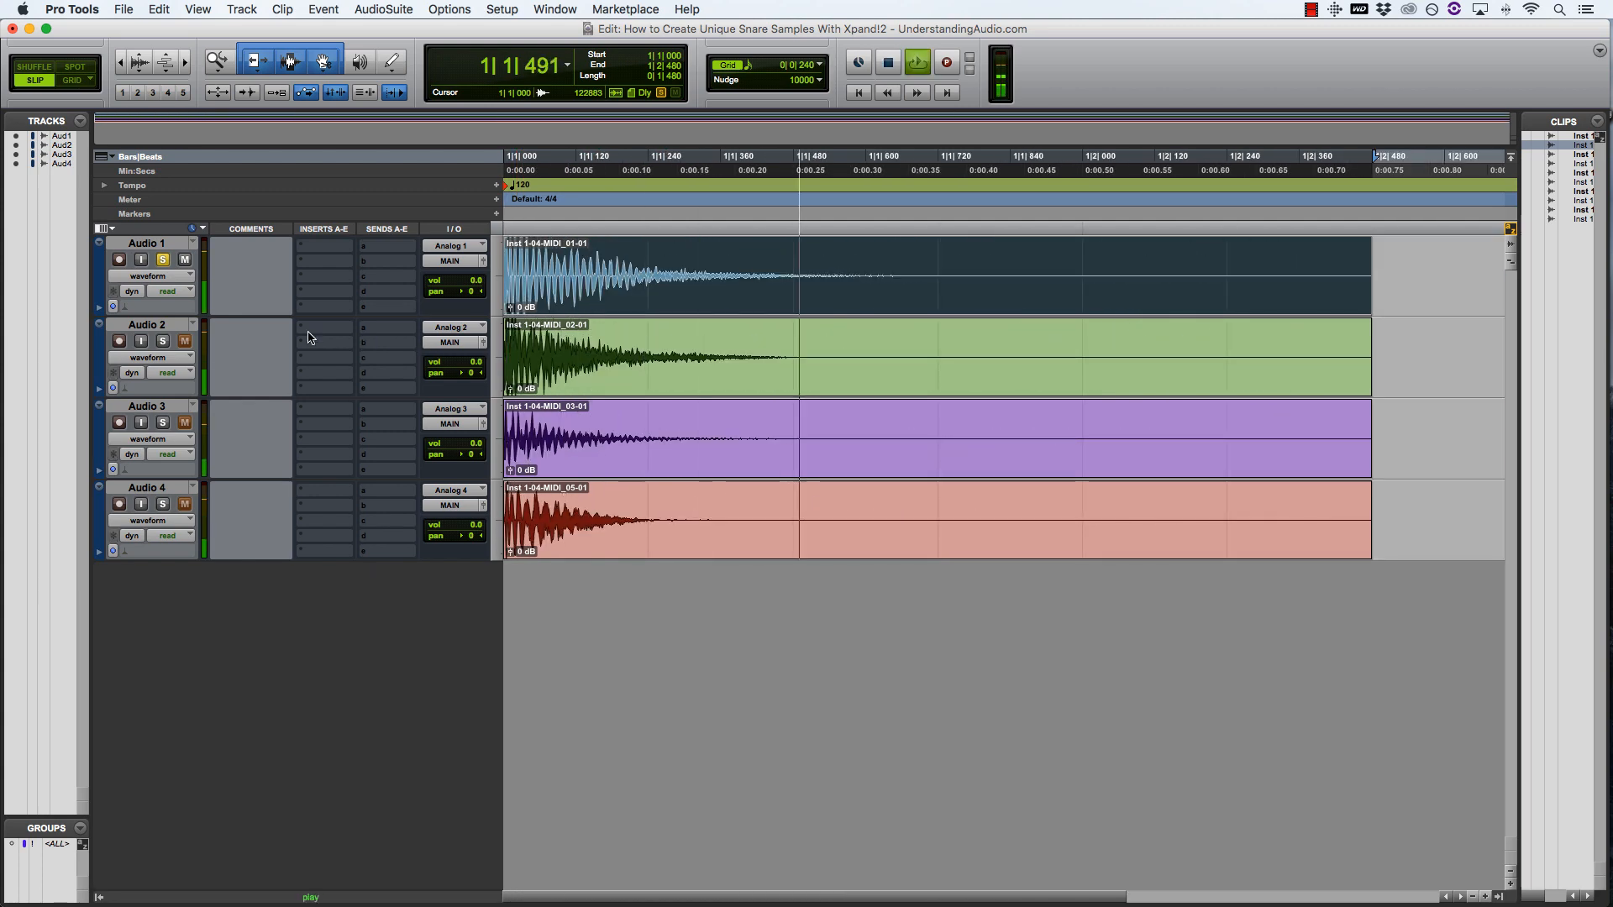
- Solo the Audio 2 track instead of Audio 1 and audition its snare
{"action": "left_click", "coordinate": [163, 260]}
{"action": "left_click", "coordinate": [163, 341]}
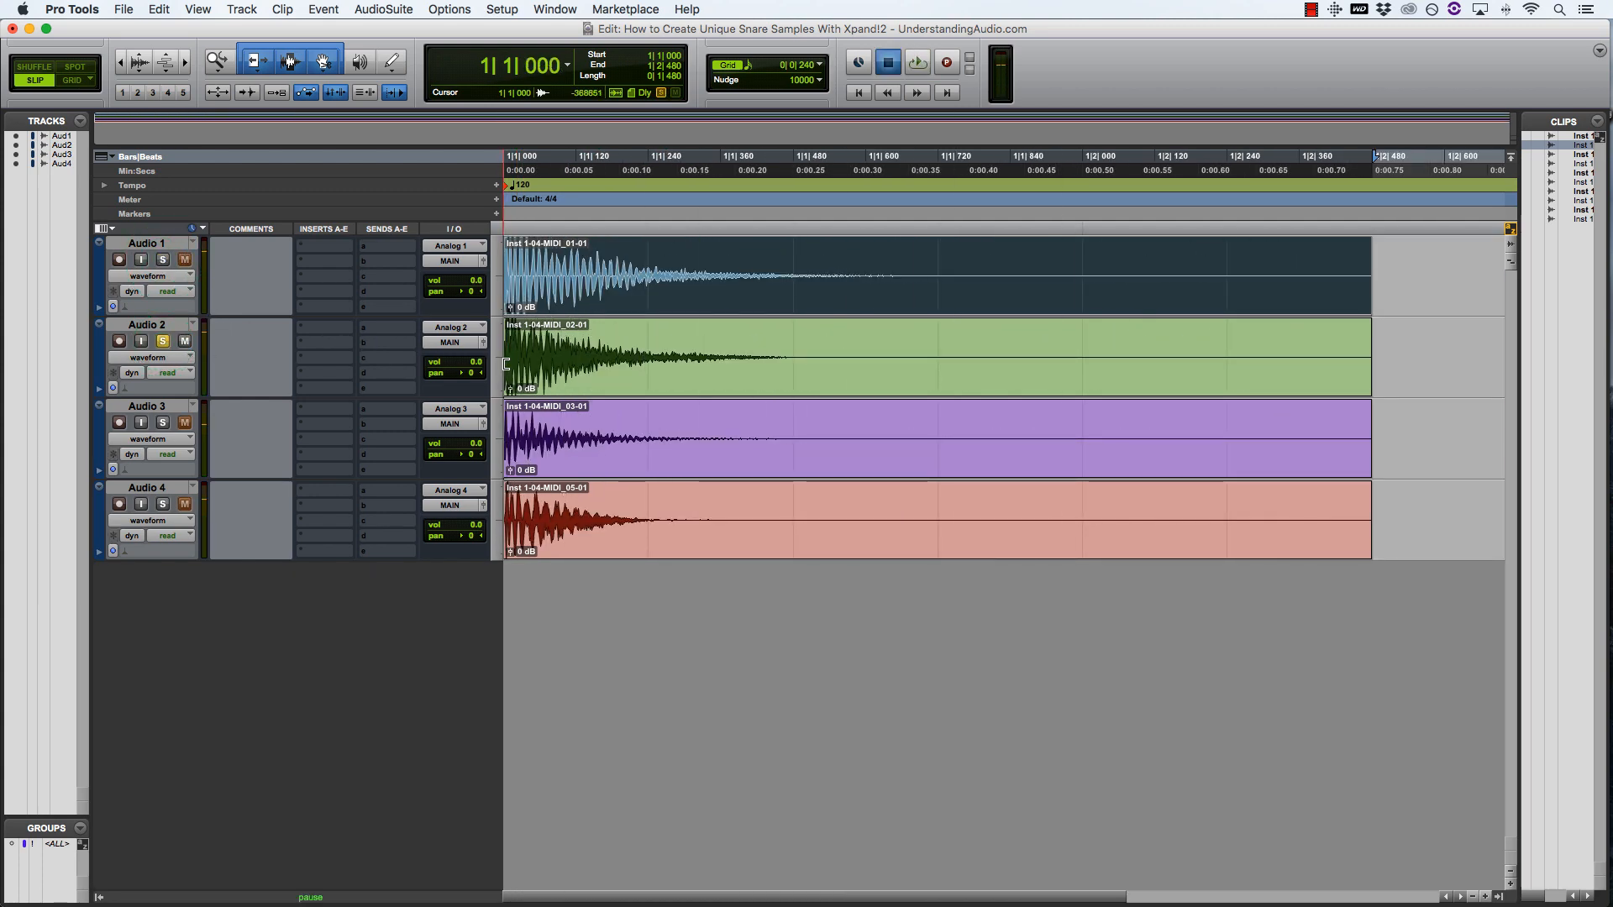
{"action": "key", "text": "space"}
{"action": "key", "text": "space"}
- Audition the Audio 3 clip with only its track soloed, and clear the solo
{"action": "left_click", "coordinate": [163, 341]}
{"action": "left_click", "coordinate": [163, 423]}
{"action": "key", "text": "space"}
{"action": "key", "text": "r"}
{"action": "left_click", "coordinate": [568, 454]}
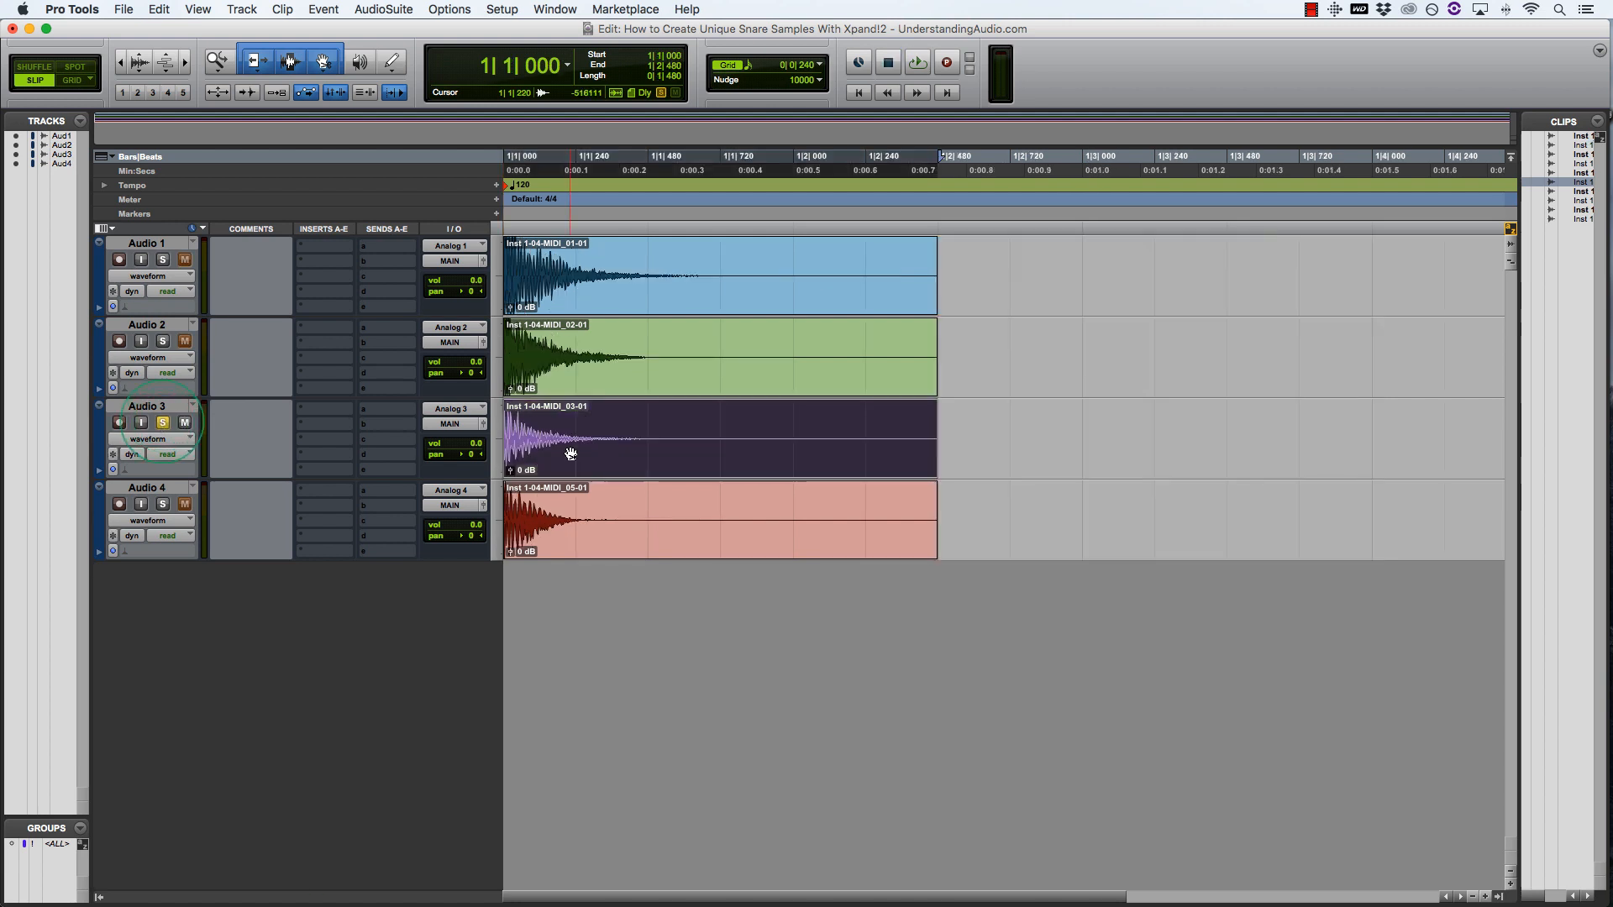
{"action": "key", "text": "space"}
{"action": "key", "text": "space"}
{"action": "left_click", "coordinate": [163, 423]}
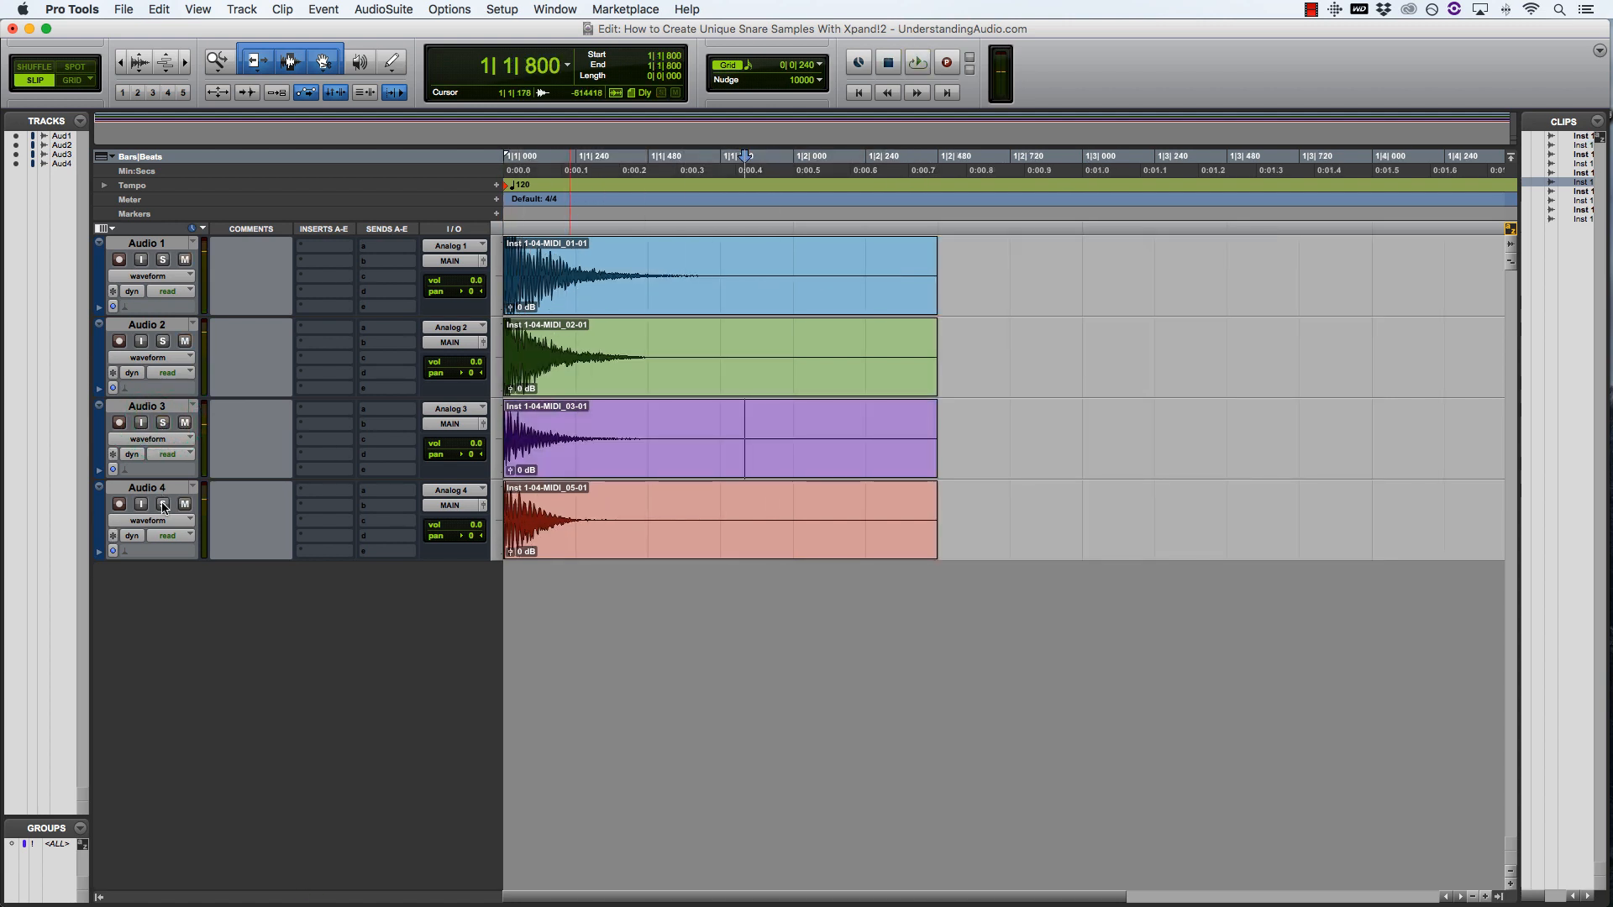
- Audition the Audio 4 clip with only its track soloed, and clear the solo
{"action": "left_click", "coordinate": [163, 504]}
{"action": "left_click", "coordinate": [577, 533]}
{"action": "key", "text": "space"}
{"action": "key", "text": "space"}
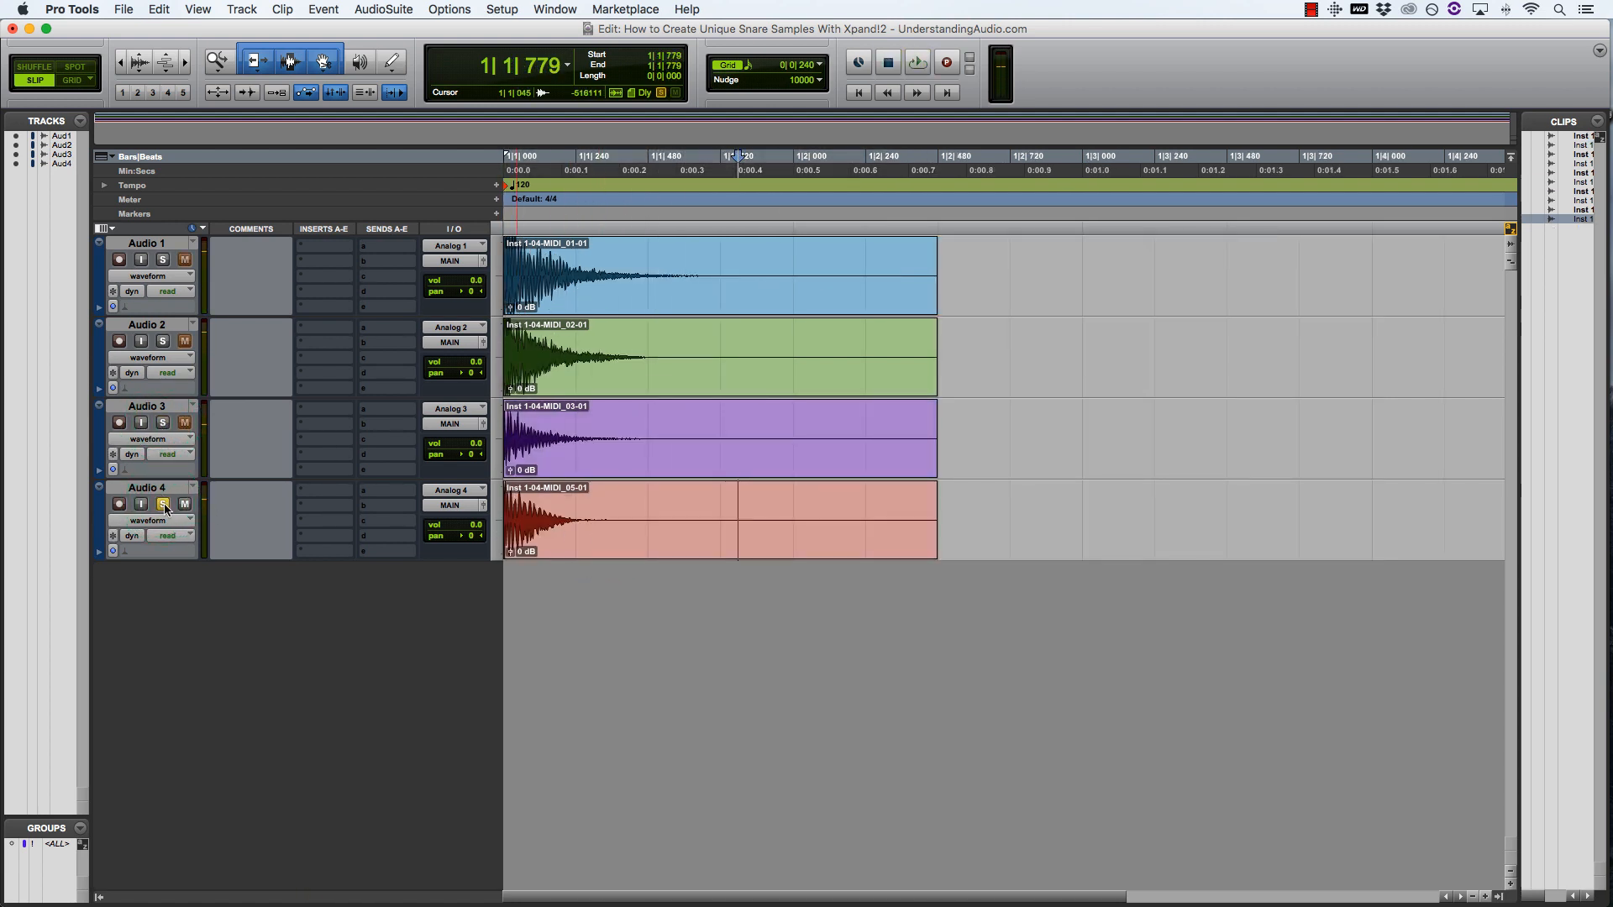
{"action": "left_click", "coordinate": [163, 504]}
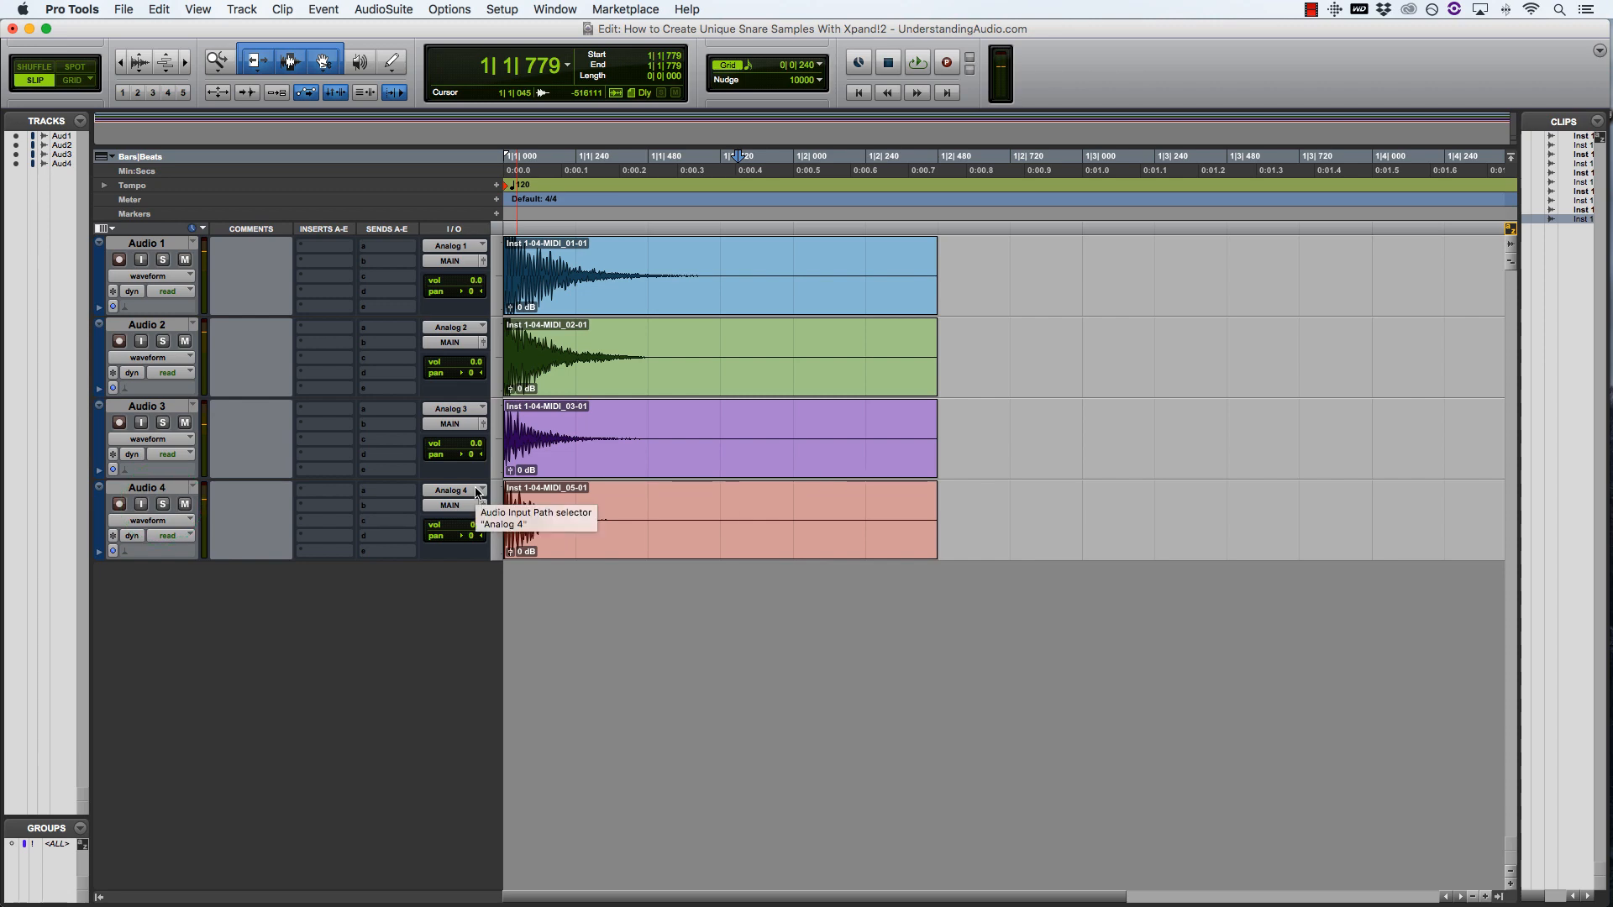
- Inspect the clip starts up close and select the silent gap before the onset of the Audio 2 snare
{"action": "key", "text": "t"}
{"action": "scroll", "coordinate": [598, 415], "scroll_direction": "left", "scroll_amount": 10}
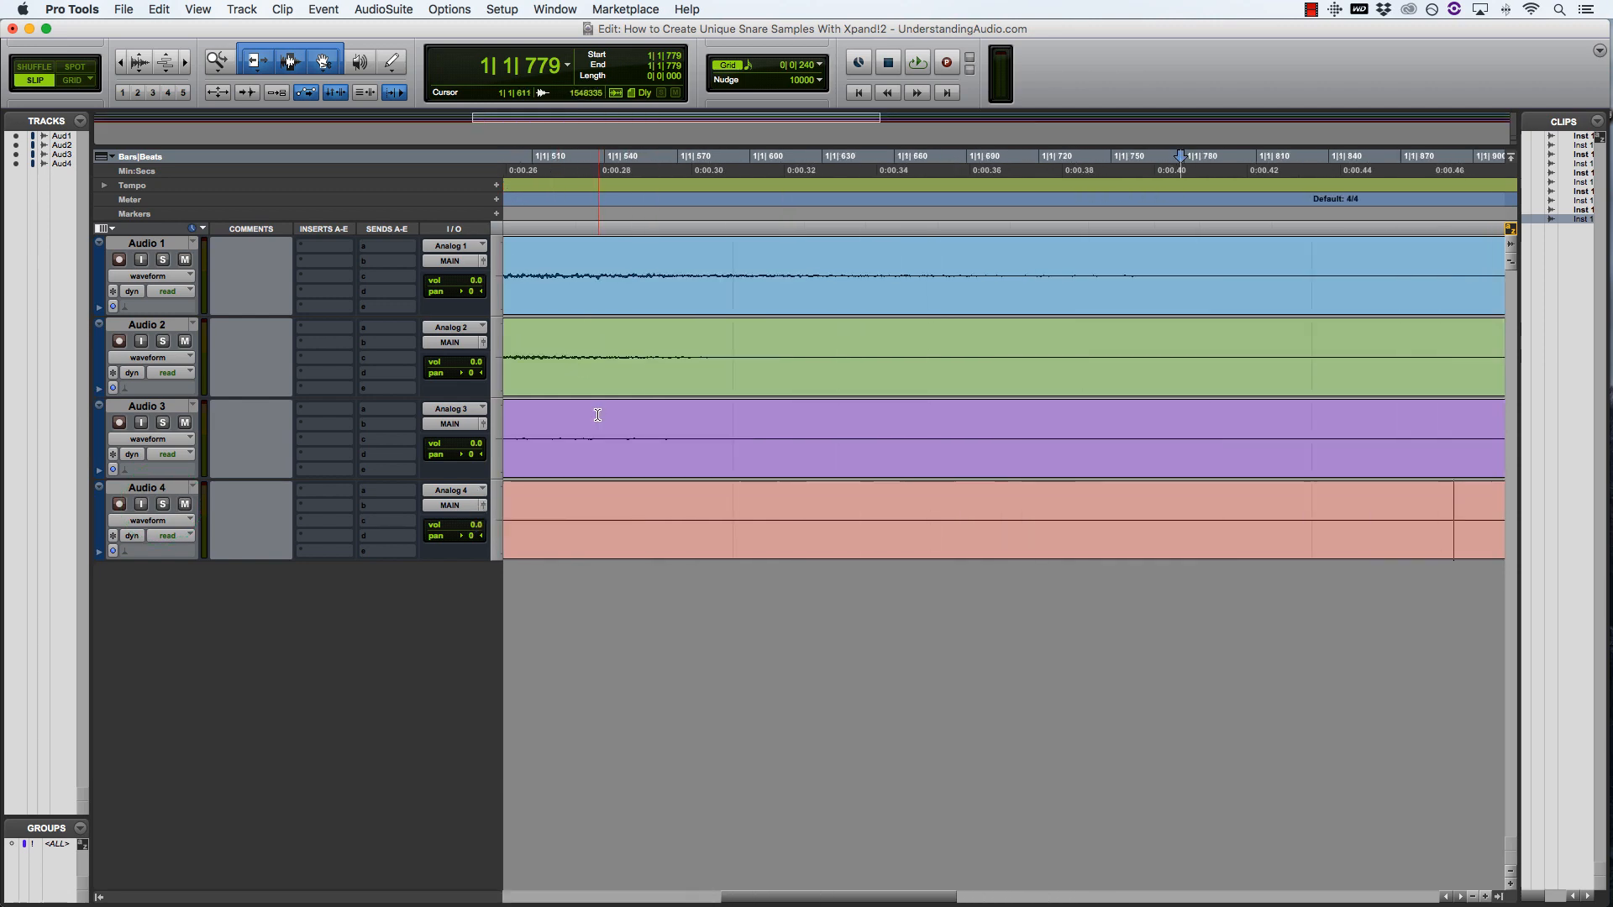
{"action": "left_click", "coordinate": [582, 539]}
{"action": "key", "text": "t"}
{"action": "key", "text": "t"}
{"action": "key", "text": "t"}
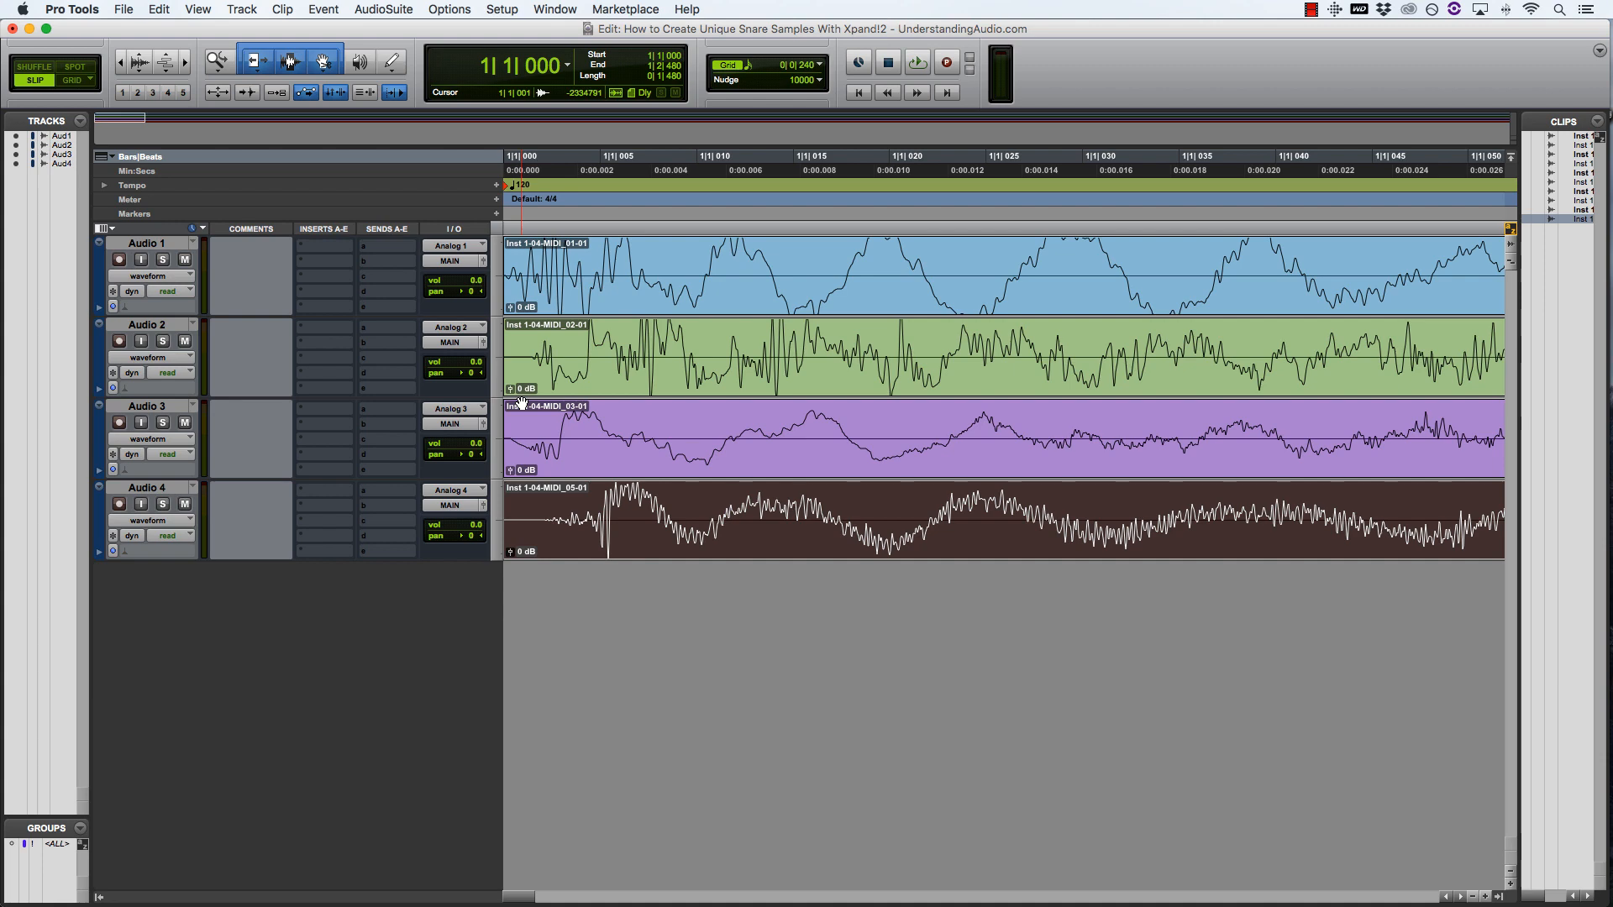
{"action": "left_click", "coordinate": [518, 353]}
{"action": "key", "text": "t"}
{"action": "key", "text": "t"}
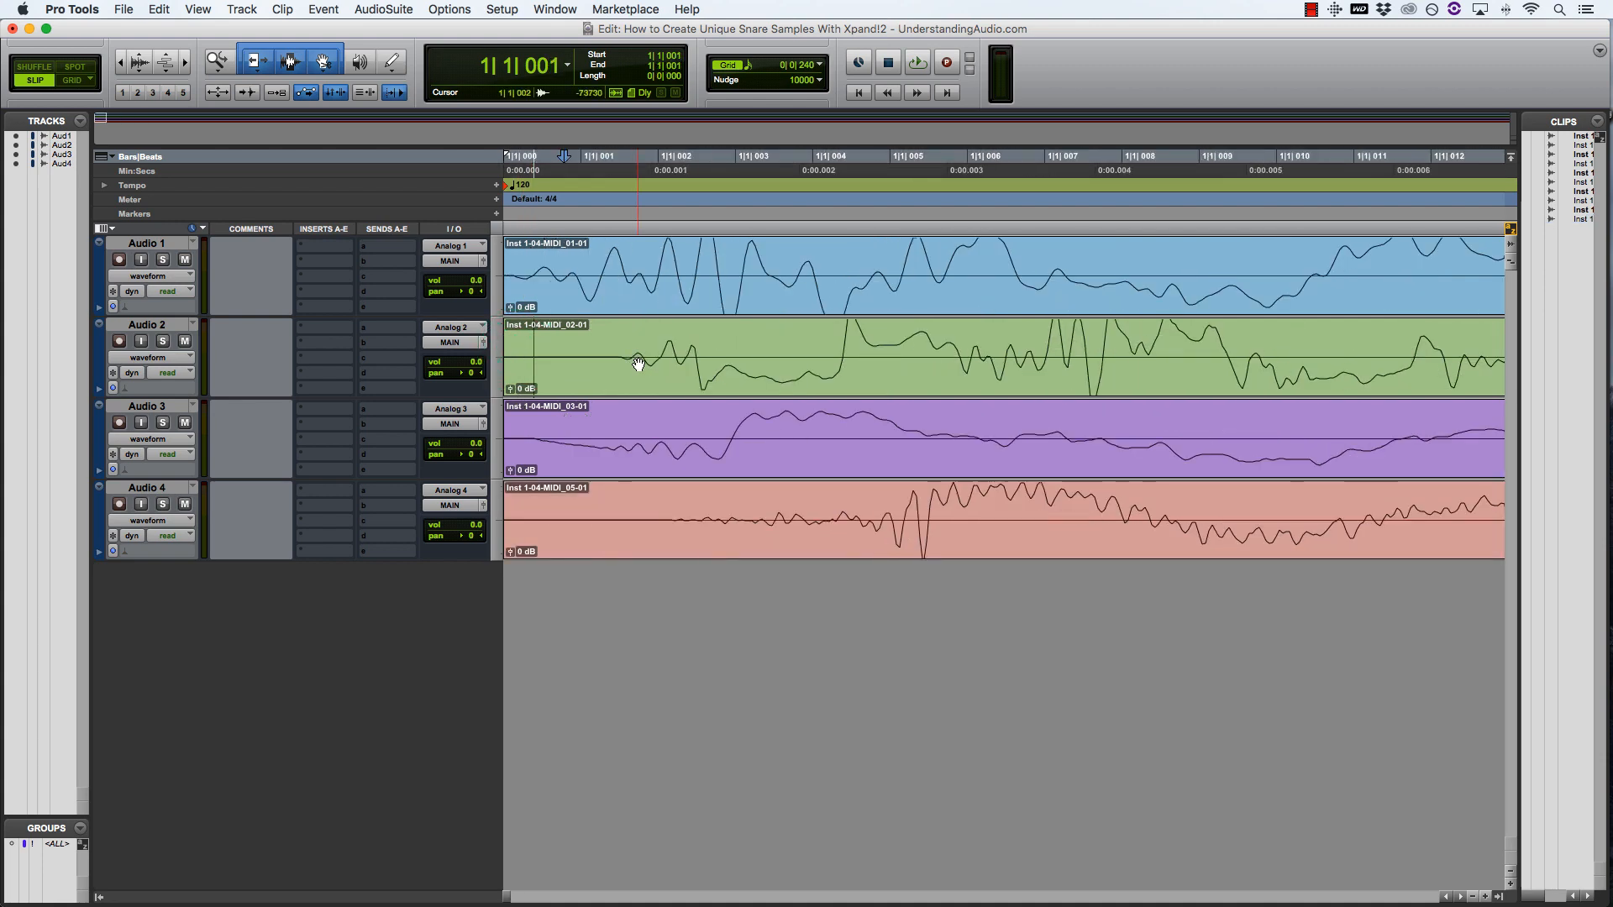
{"action": "left_click_drag", "start_coordinate": [626, 353], "coordinate": [491, 329]}
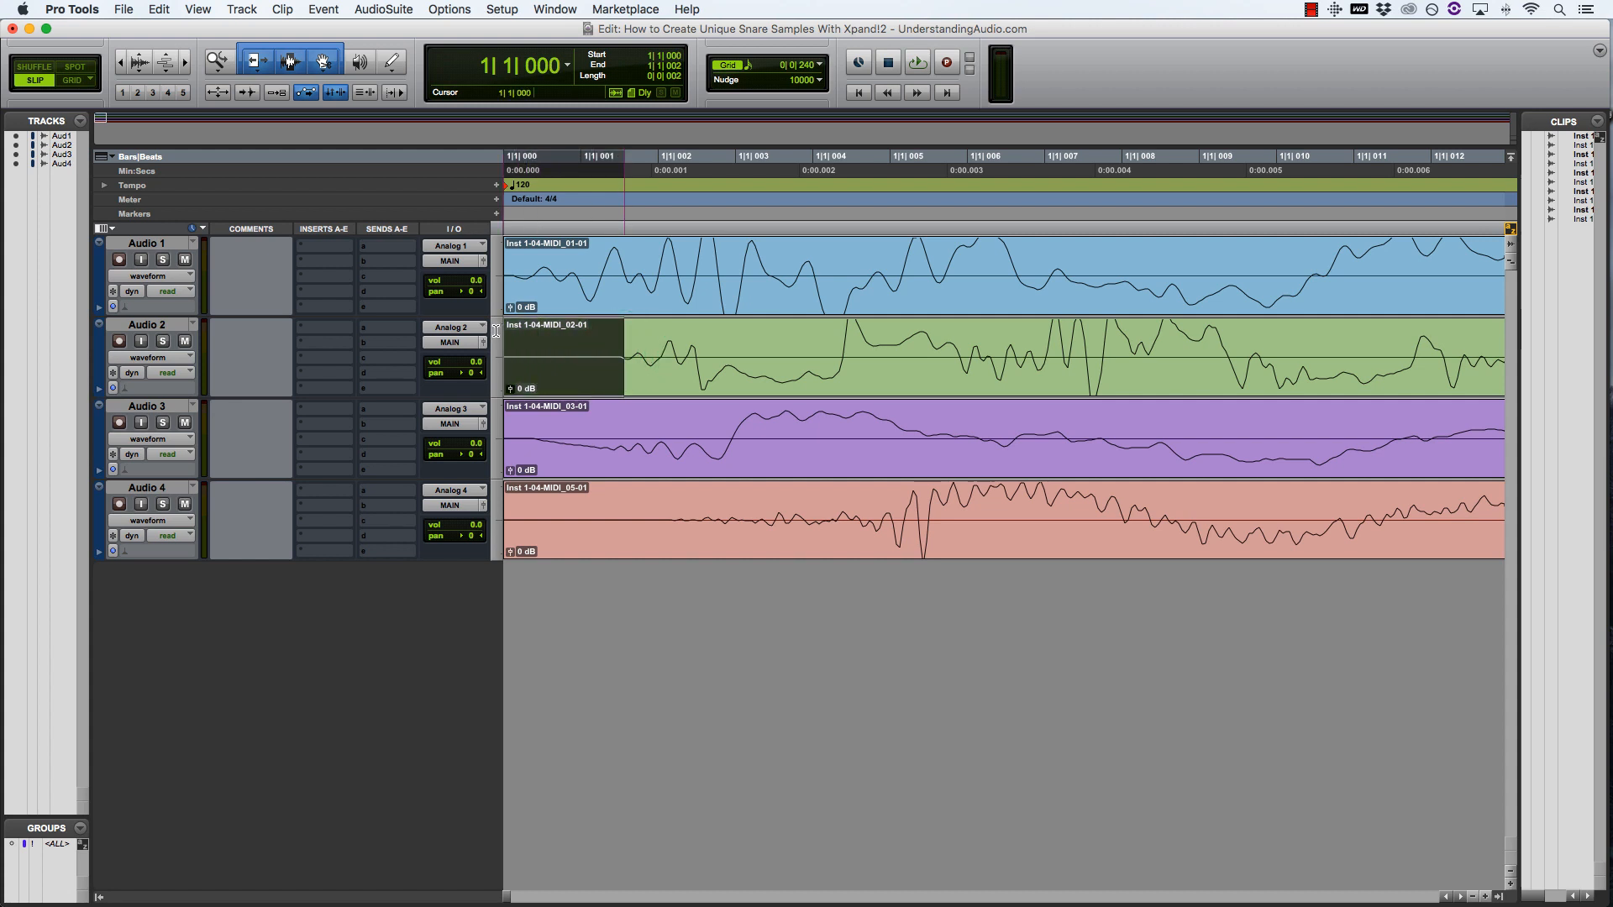
- Trim the silence before the onset of the Audio 2 clip and move the clip back to 1|1|000
{"action": "left_click", "coordinate": [604, 348]}
{"action": "left_click", "coordinate": [623, 353]}
{"action": "key", "text": "t"}
{"action": "left_click", "coordinate": [744, 352]}
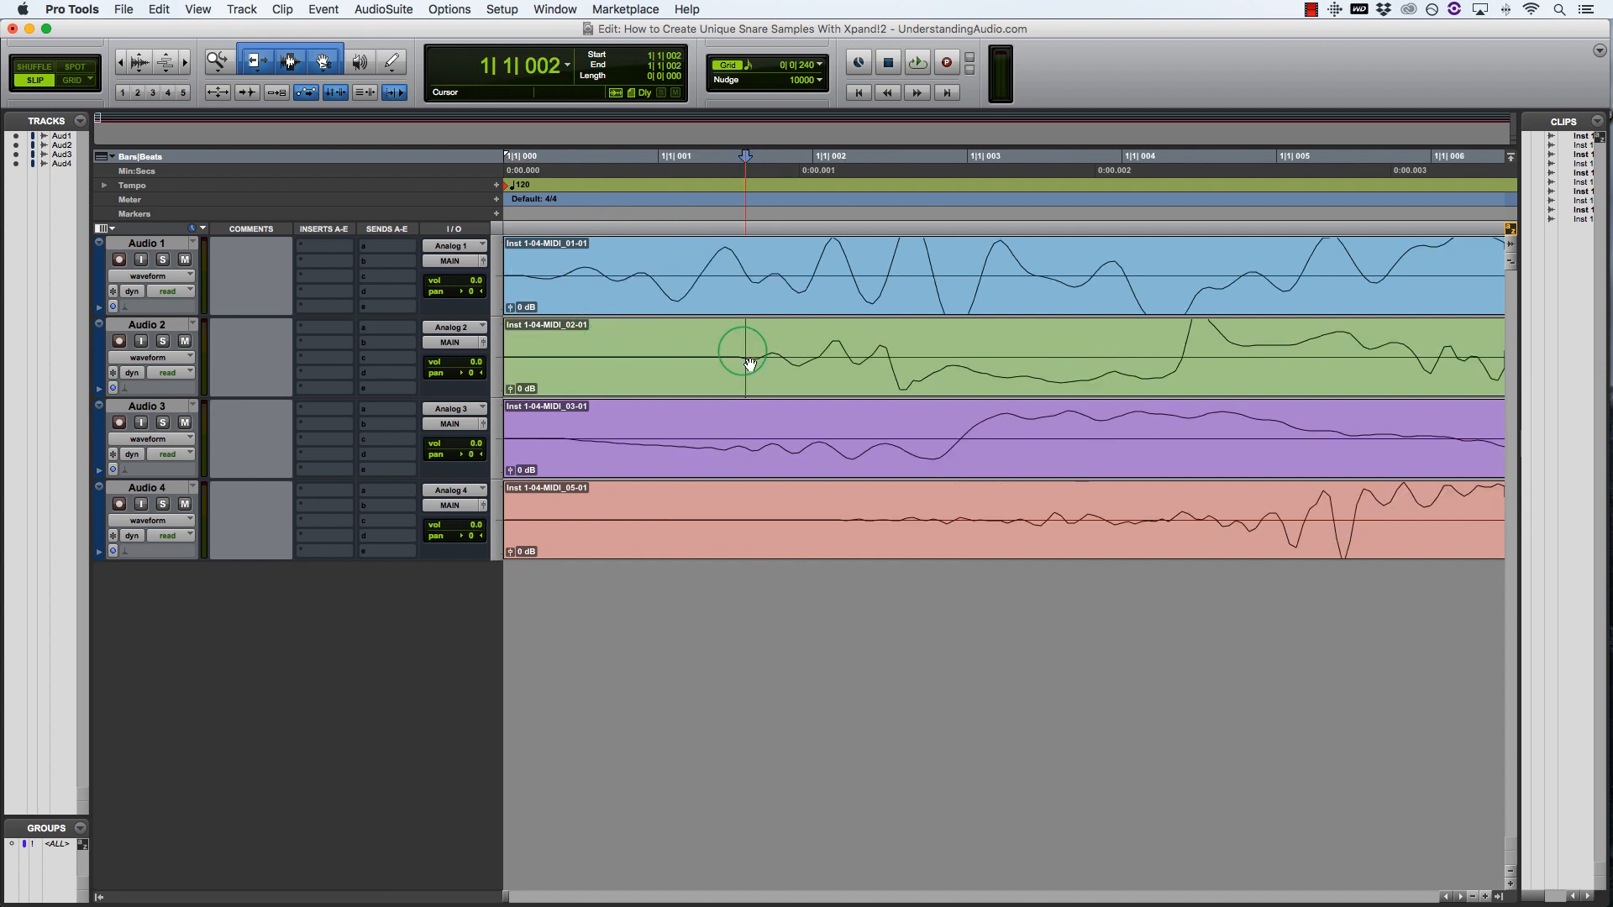
{"action": "left_click", "coordinate": [740, 350]}
{"action": "key", "text": "a"}
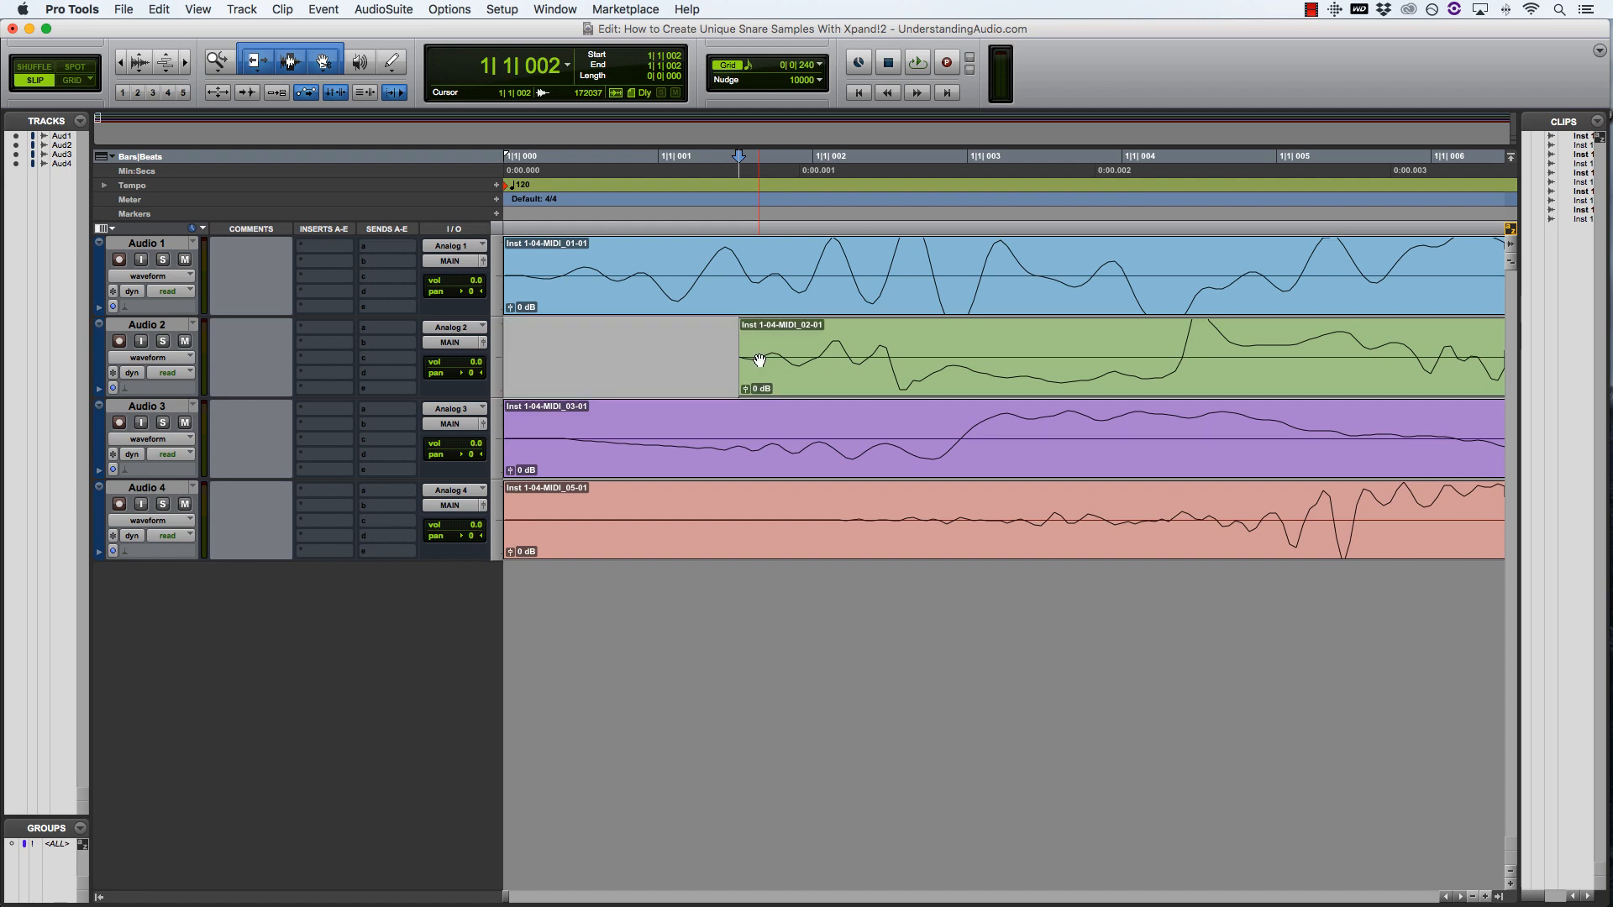
{"action": "left_click", "coordinate": [815, 362]}
{"action": "left_click_drag", "start_coordinate": [754, 367], "coordinate": [520, 365]}
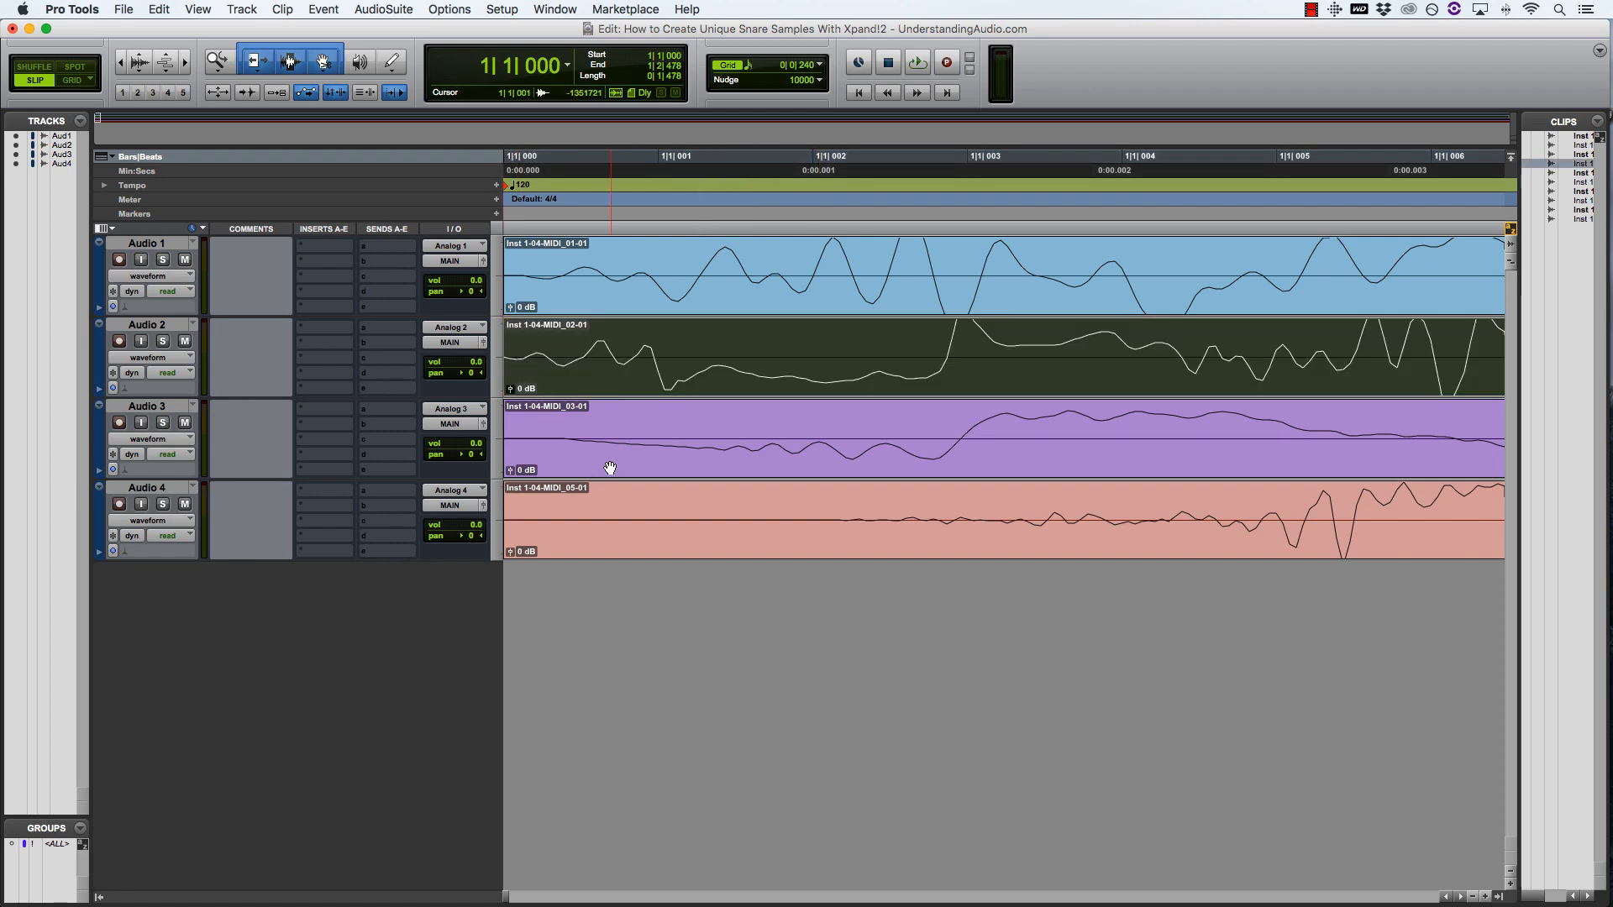
- Trim the silence before the onset of the Audio 4 clip and move the clip back to 1|1|000
{"action": "left_click", "coordinate": [835, 515]}
{"action": "key", "text": "r"}
{"action": "key", "text": "r"}
{"action": "key", "text": "t"}
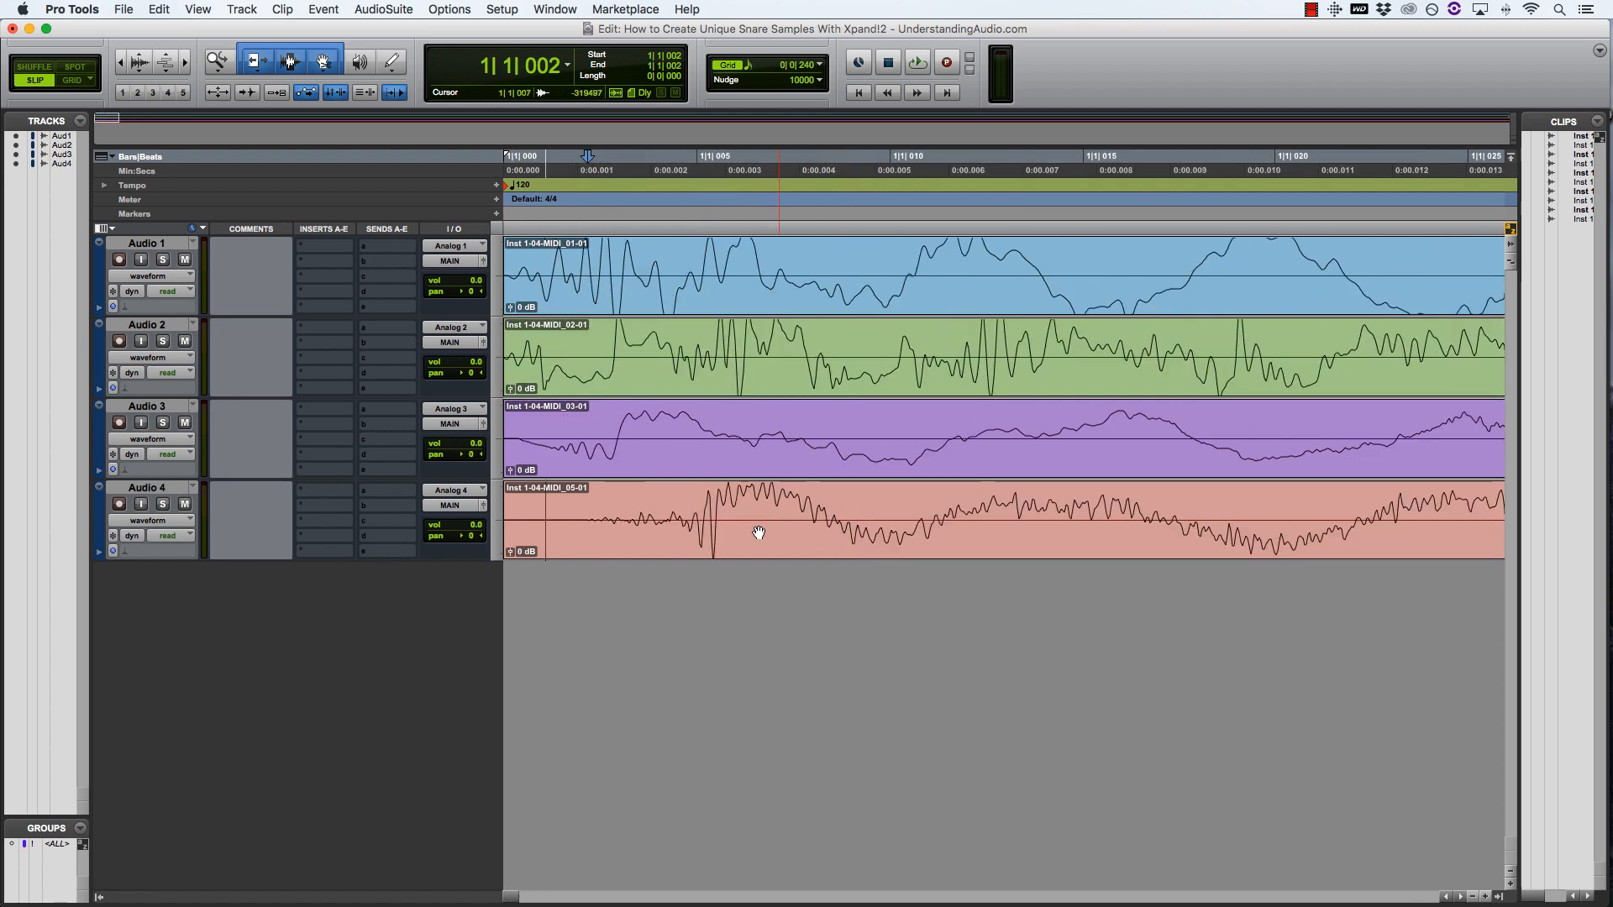
{"action": "key", "text": "t"}
{"action": "key", "text": "a"}
{"action": "left_click_drag", "start_coordinate": [901, 520], "coordinate": [566, 521]}
- Compare the alignment of the four snare waveforms from their starts at several magnifications
{"action": "key", "text": "r"}
{"action": "key", "text": "r"}
{"action": "key", "text": "r"}
{"action": "key", "text": "r"}
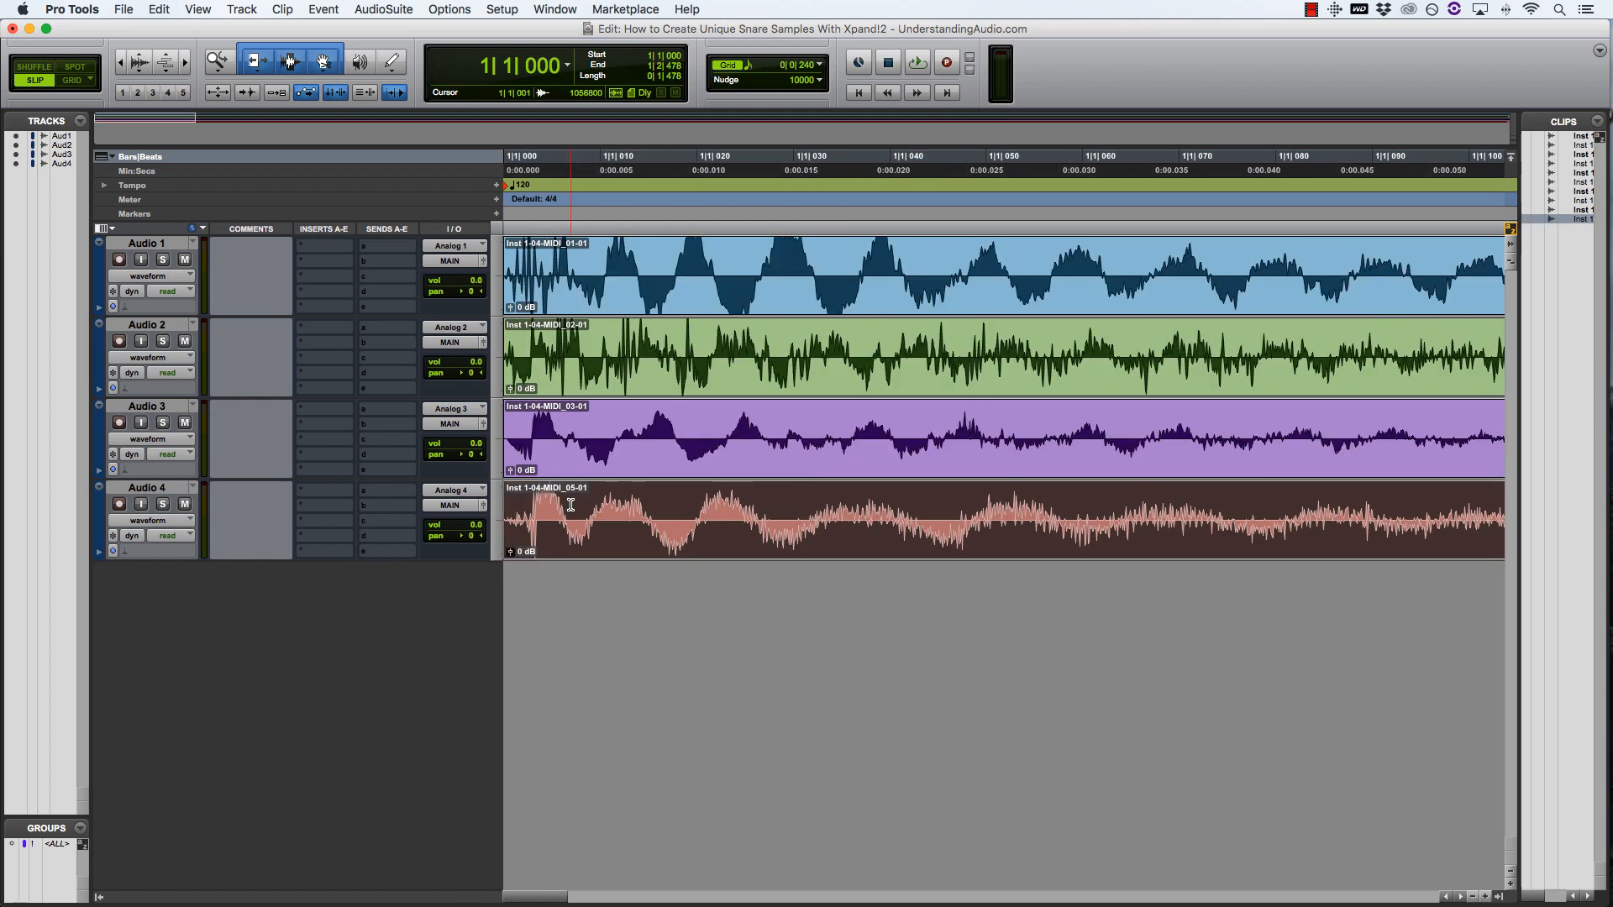
{"action": "key", "text": "t"}
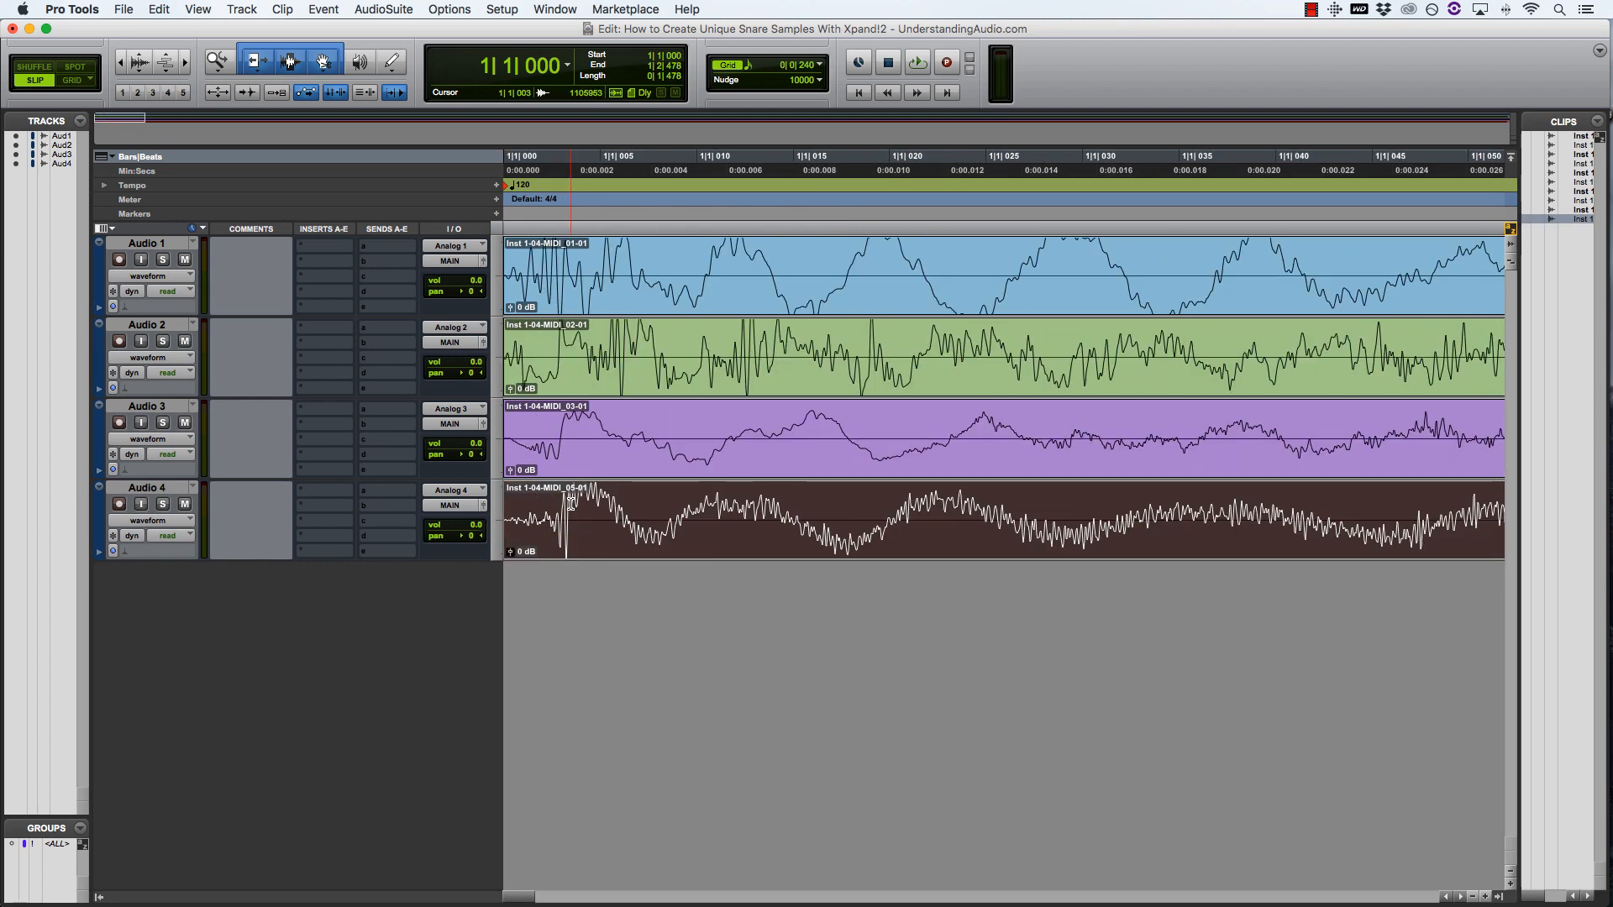
{"action": "key", "text": "r"}
{"action": "key", "text": "r"}
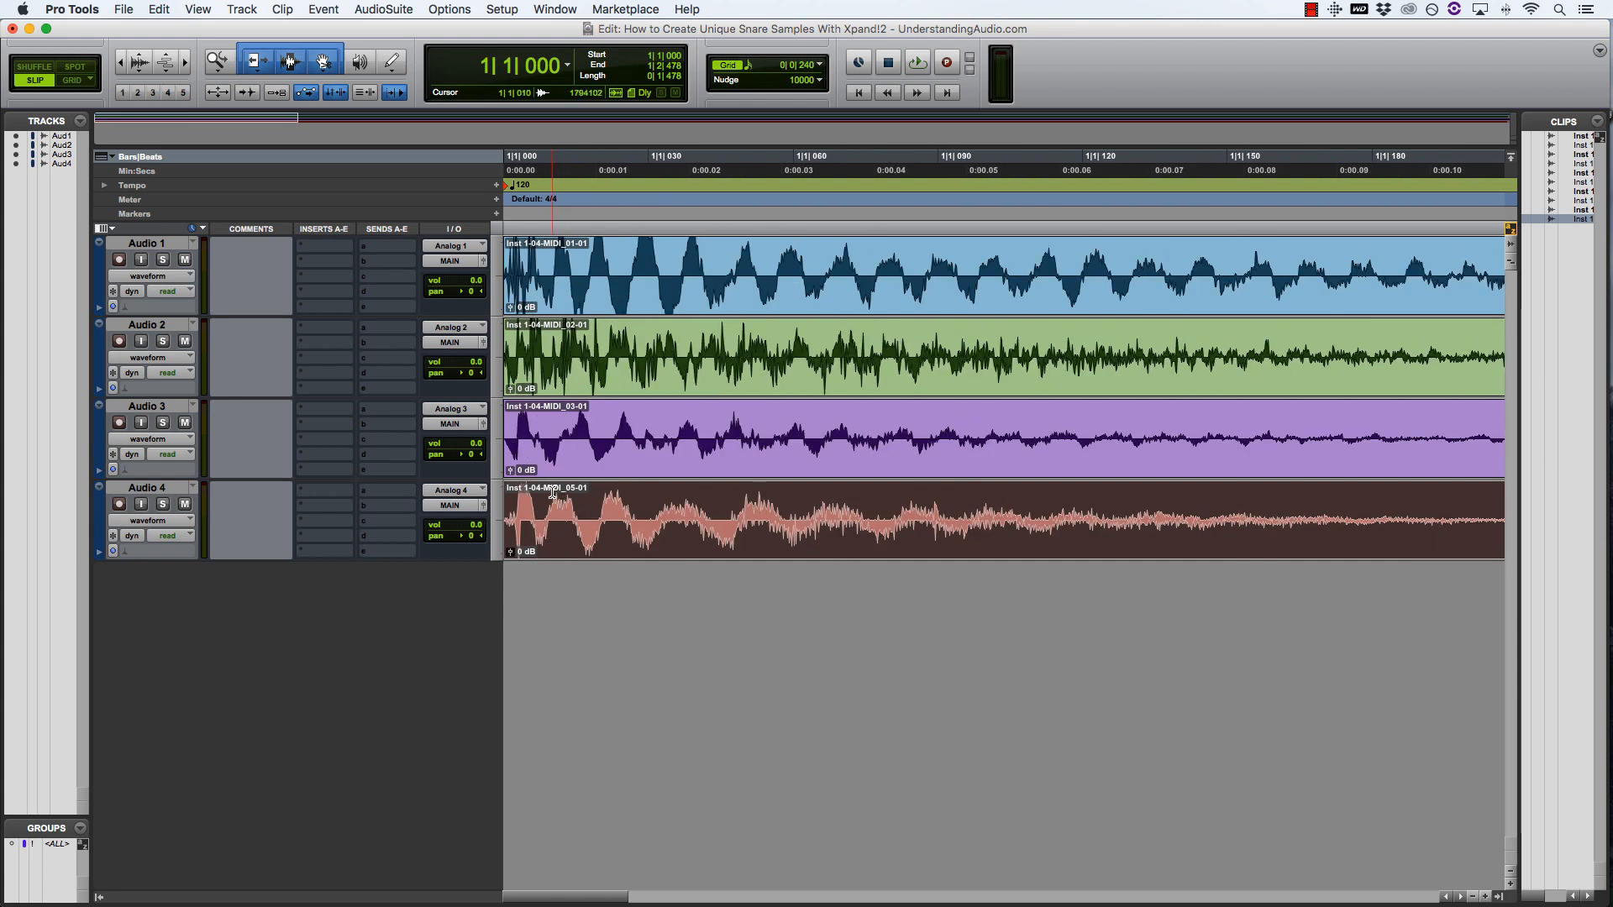
{"action": "key", "text": "r"}
{"action": "key", "text": "r"}
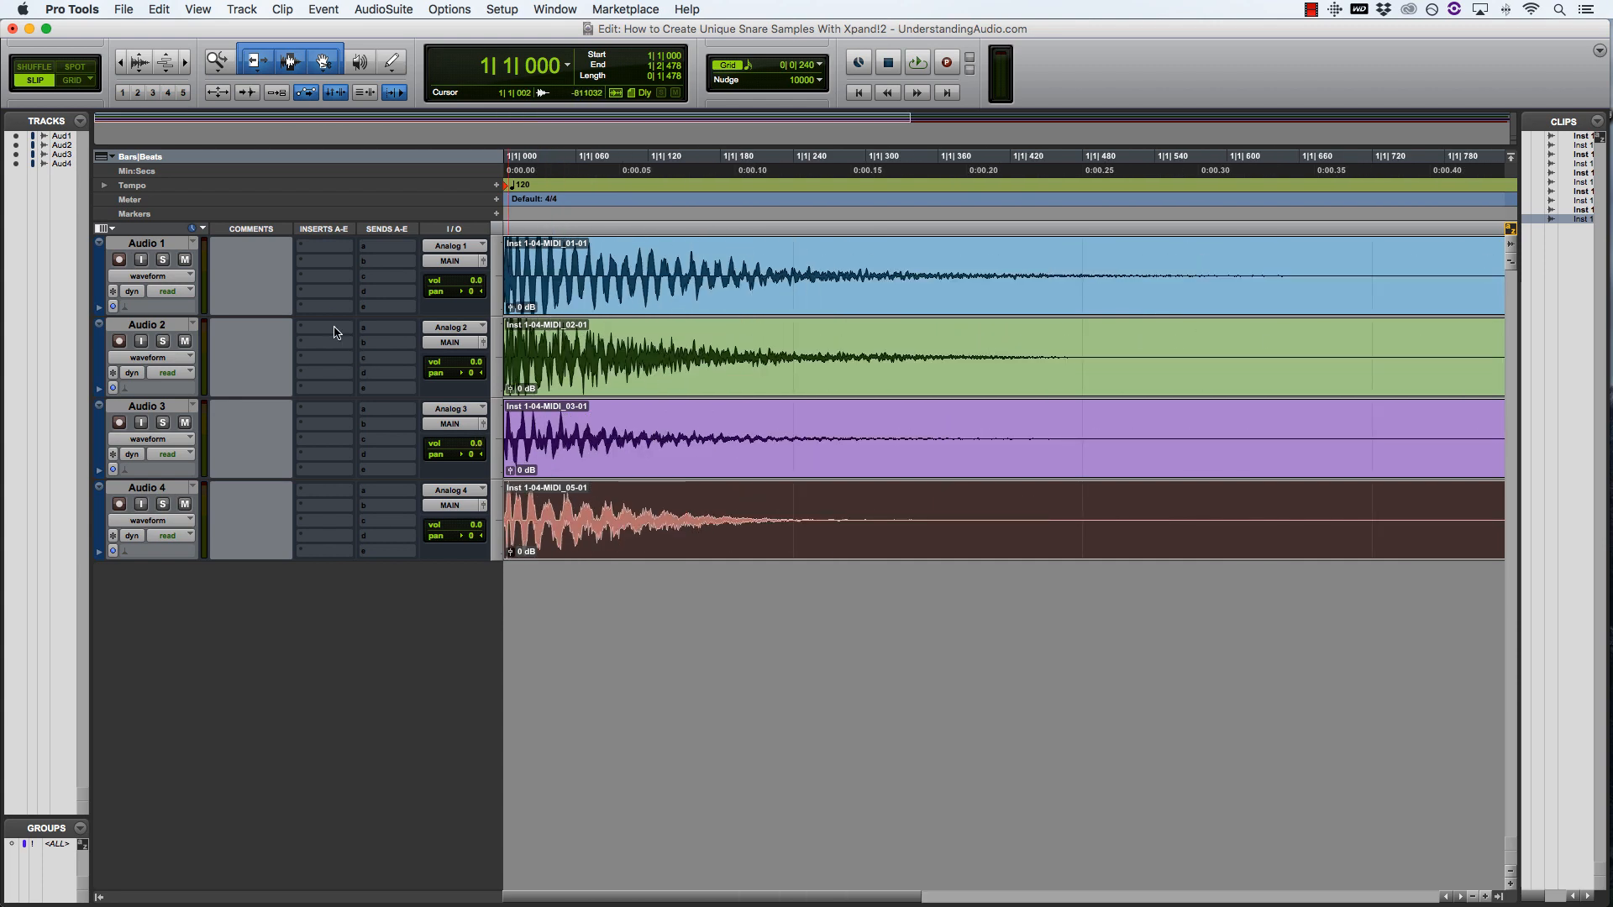
- Insert the EQ3 1-Band plug-in on the first insert slot of the Audio 2 track
{"action": "left_click", "coordinate": [335, 333]}
{"action": "mouse_move", "coordinate": [378, 361]}
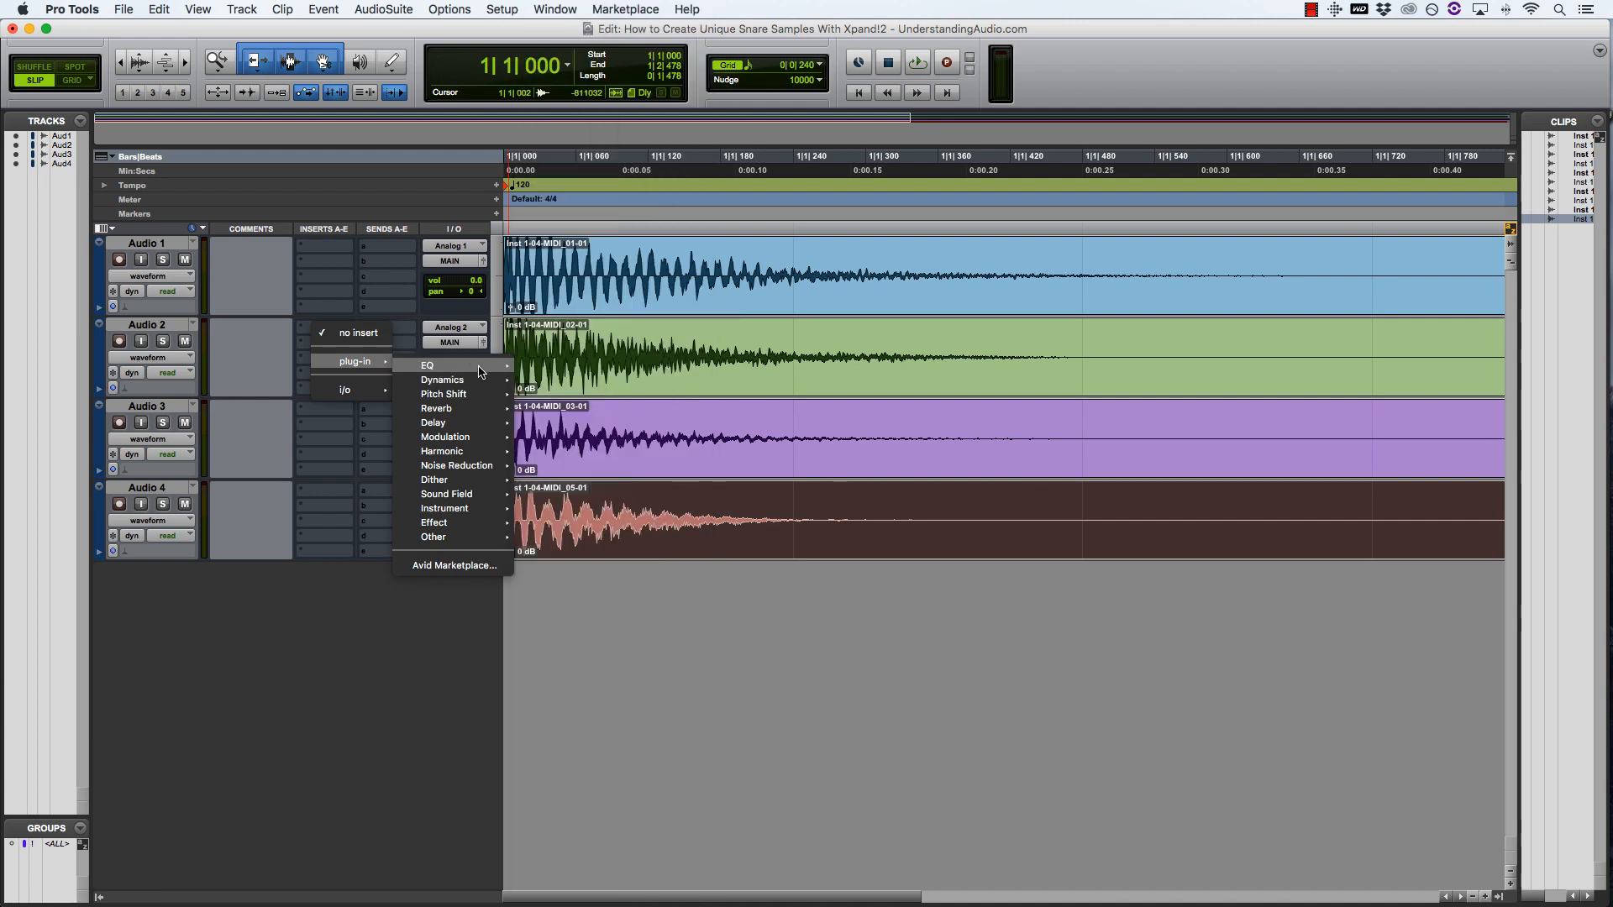
{"action": "left_click", "coordinate": [588, 273]}
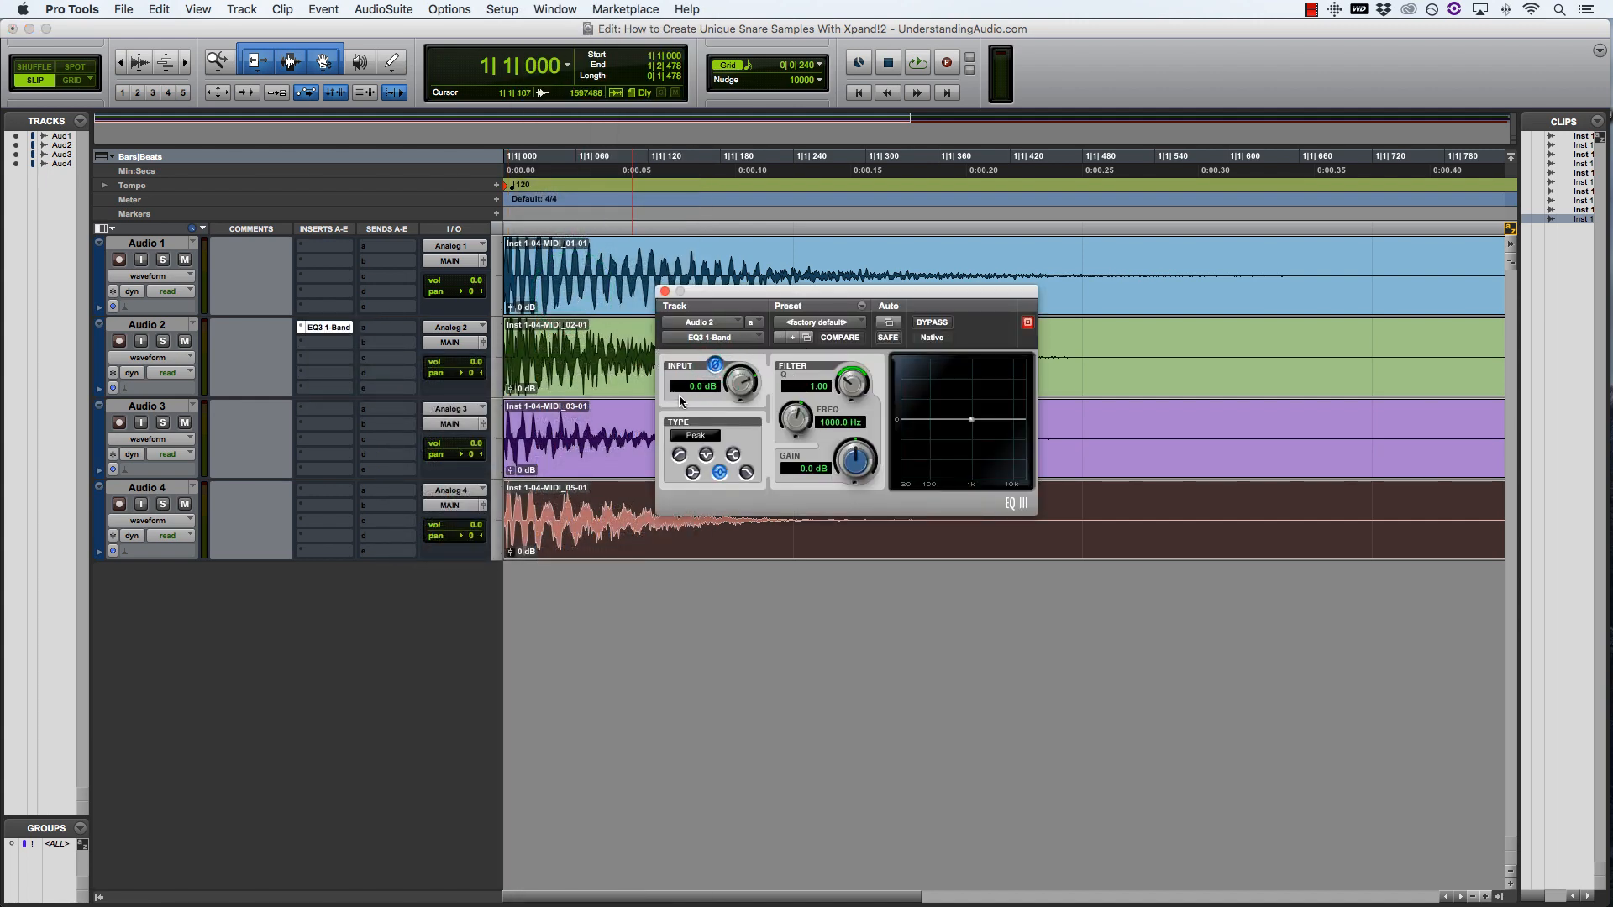
- Select the Audio 2 clip and solo the Audio 1 and Audio 2 tracks together
{"action": "left_click", "coordinate": [557, 379]}
{"action": "key", "text": "t"}
{"action": "key", "text": "t"}
{"action": "key", "text": "t"}
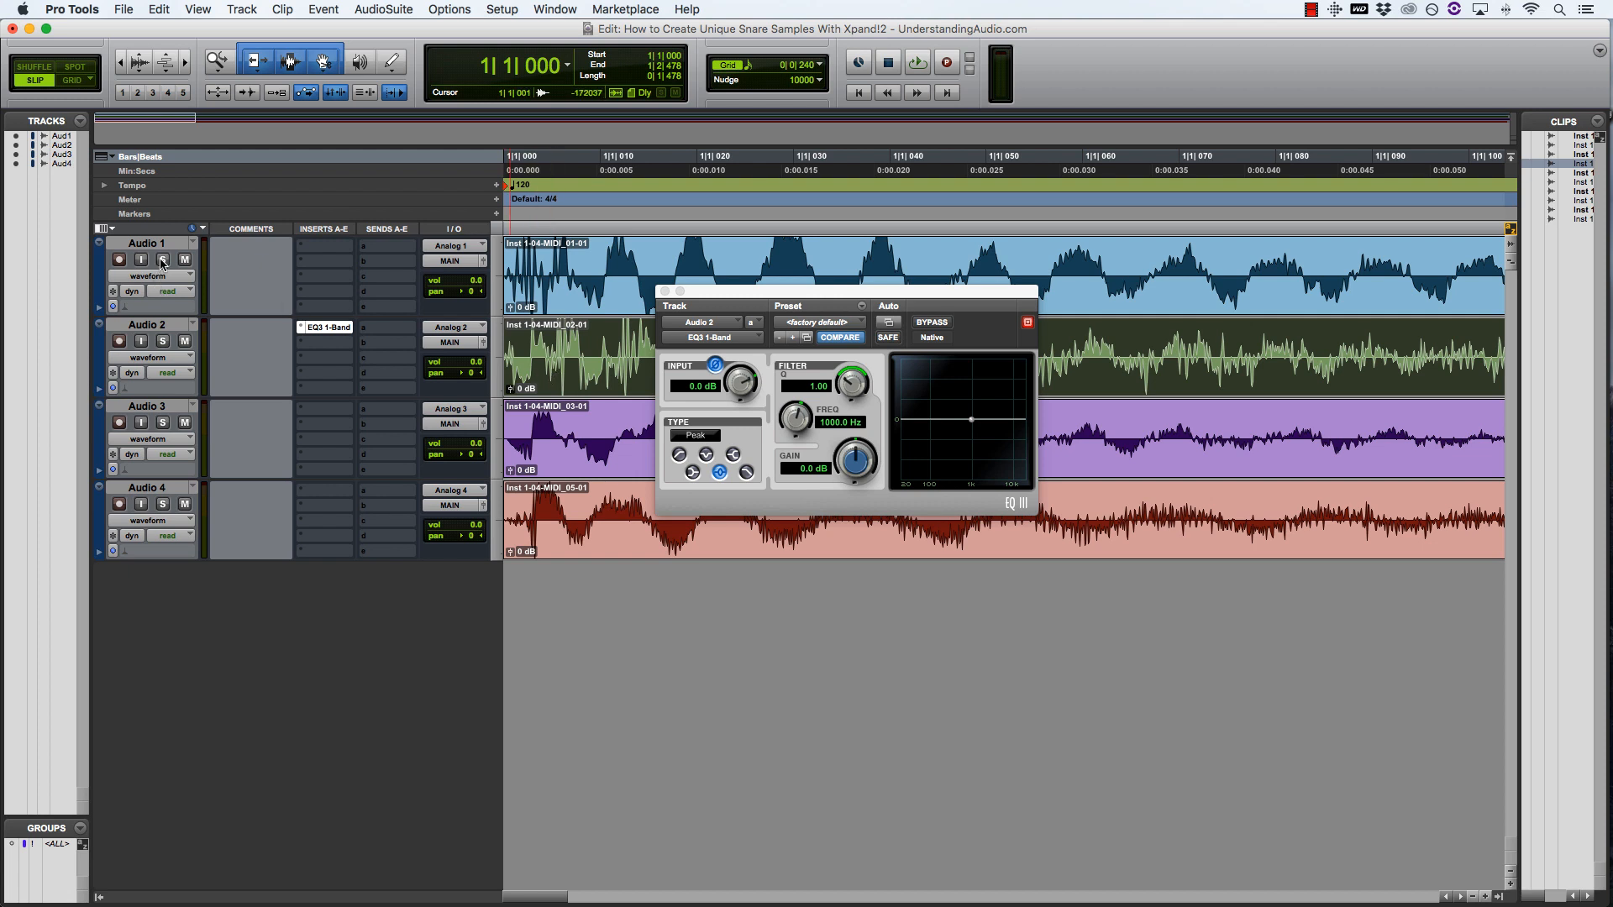
{"action": "key", "text": "r"}
{"action": "key", "text": "r"}
{"action": "key", "text": "r"}
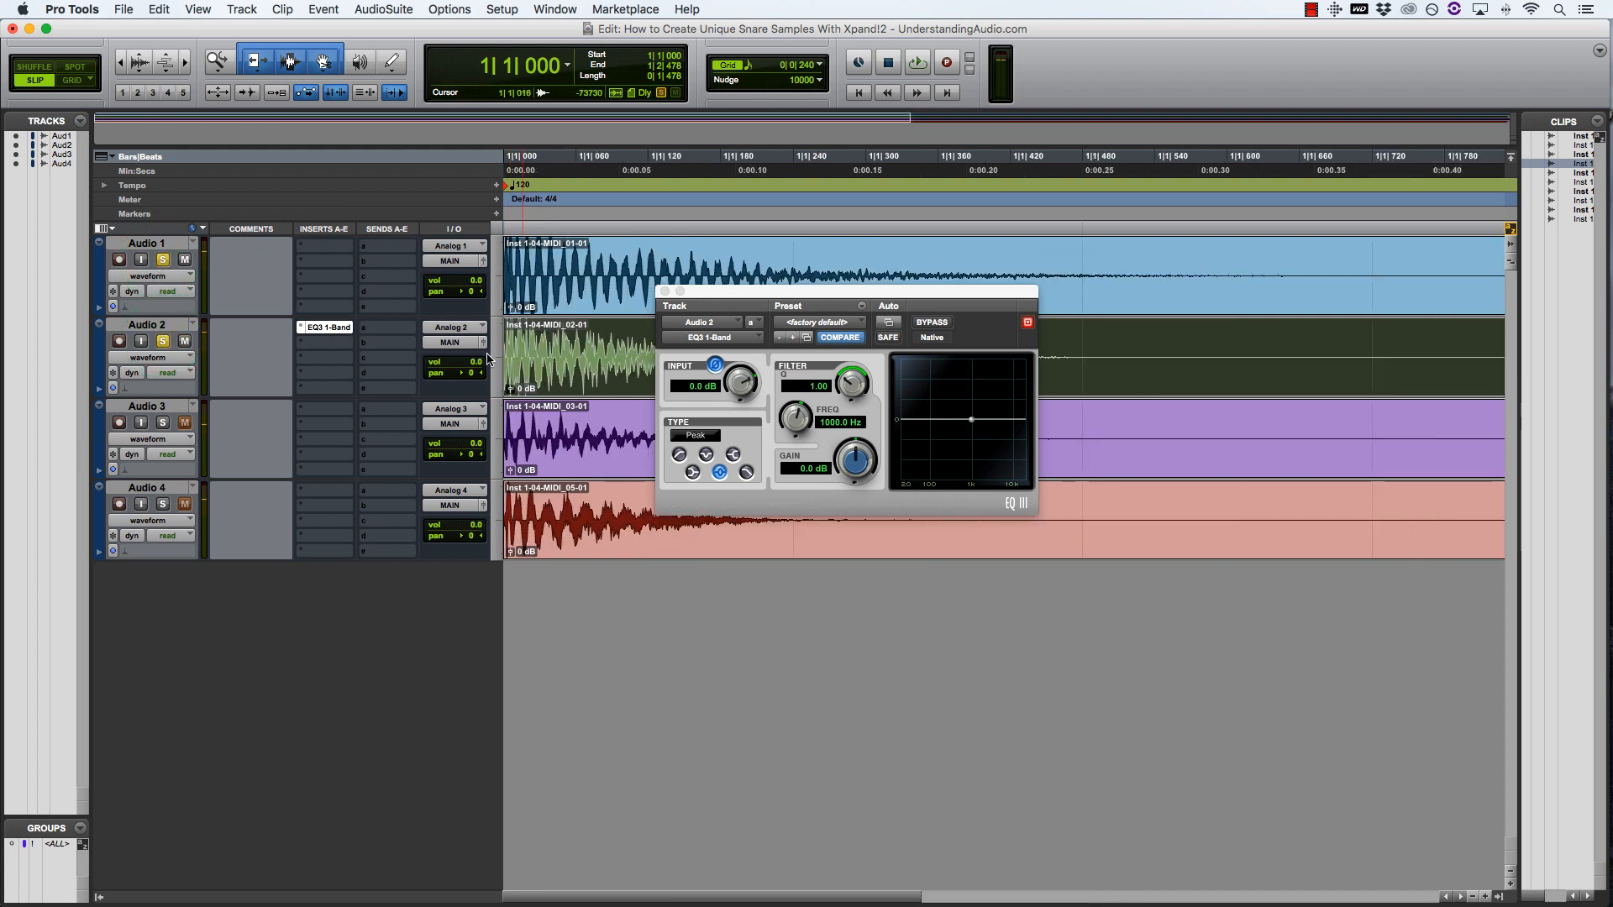
- Play the soloed Audio 1 and Audio 2 layers in a loop, comparing the sound with the Audio 2 EQ3 1-Band active and bypassed
{"action": "key", "text": "space"}
{"action": "left_click", "coordinate": [328, 328], "text": "super"}
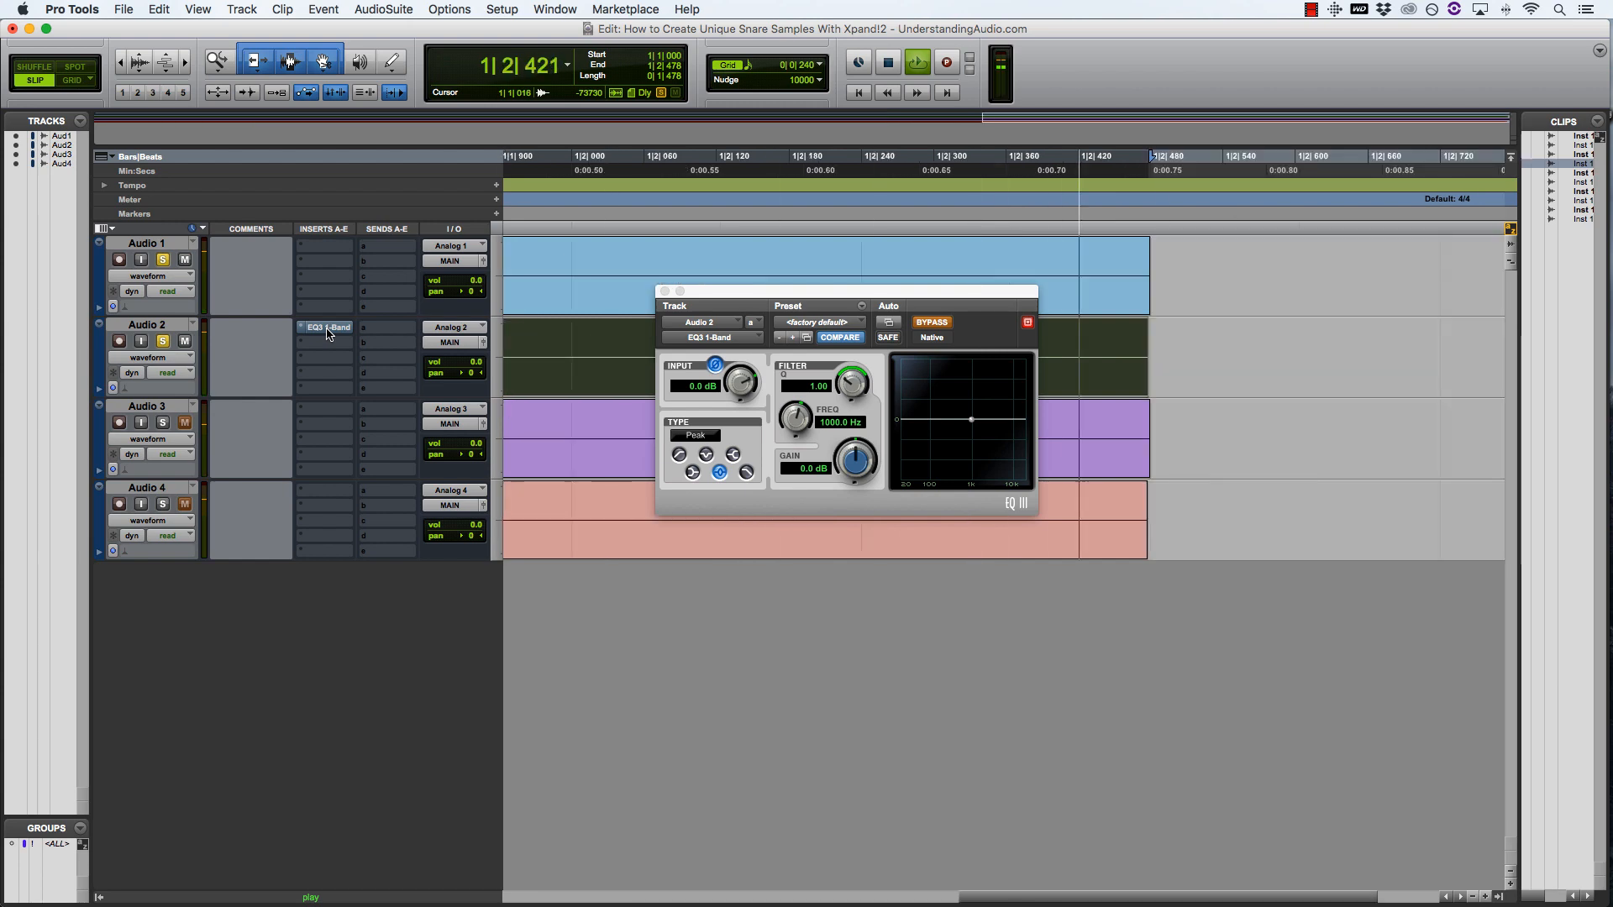
{"action": "left_click", "coordinate": [328, 333], "text": "super"}
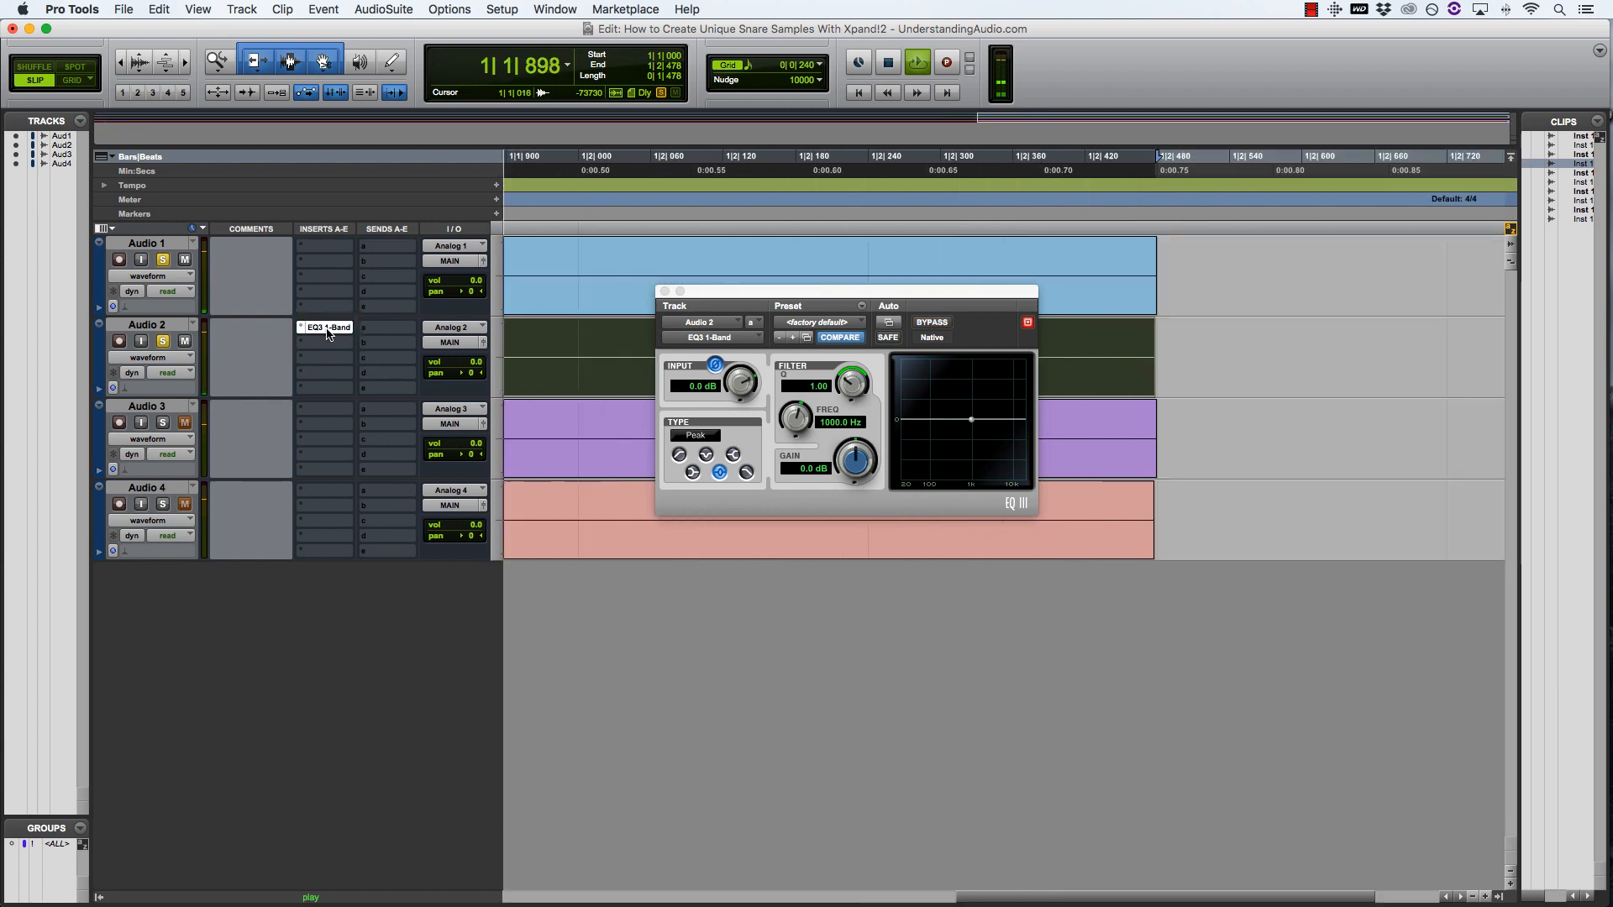
{"action": "left_click", "coordinate": [328, 334], "text": "super"}
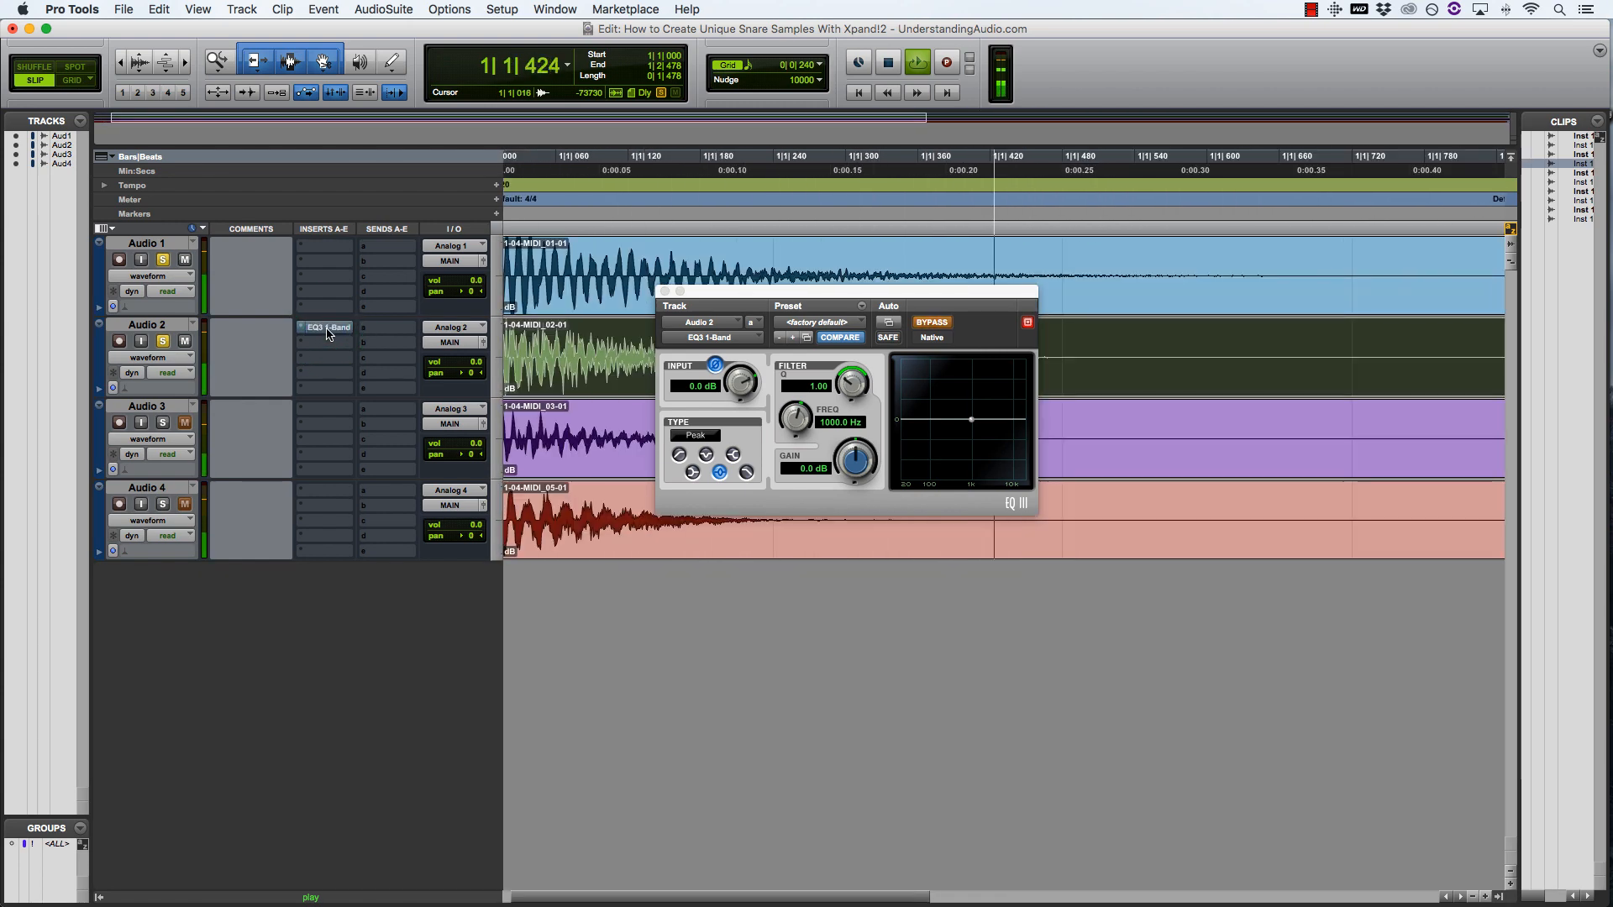
{"action": "key", "text": "space"}
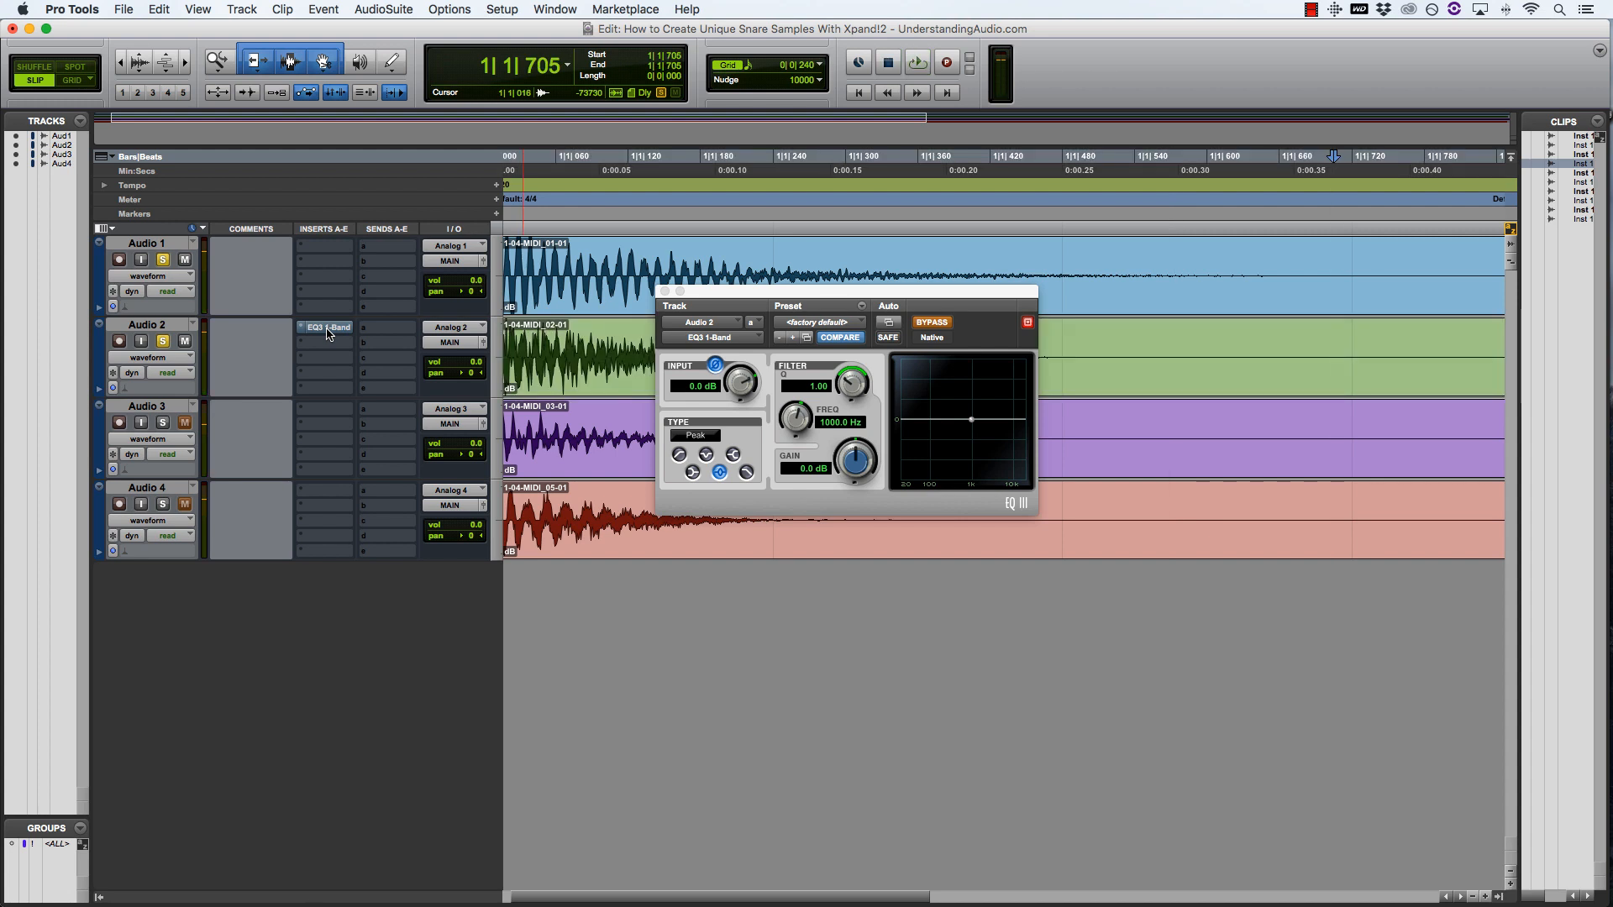
- Remove the EQ3 1-Band from Audio 2, and lower the volumes of Audio 2, Audio 3 and Audio 4 to -∞
{"action": "left_click", "coordinate": [299, 328]}
{"action": "left_click", "coordinate": [245, 361]}
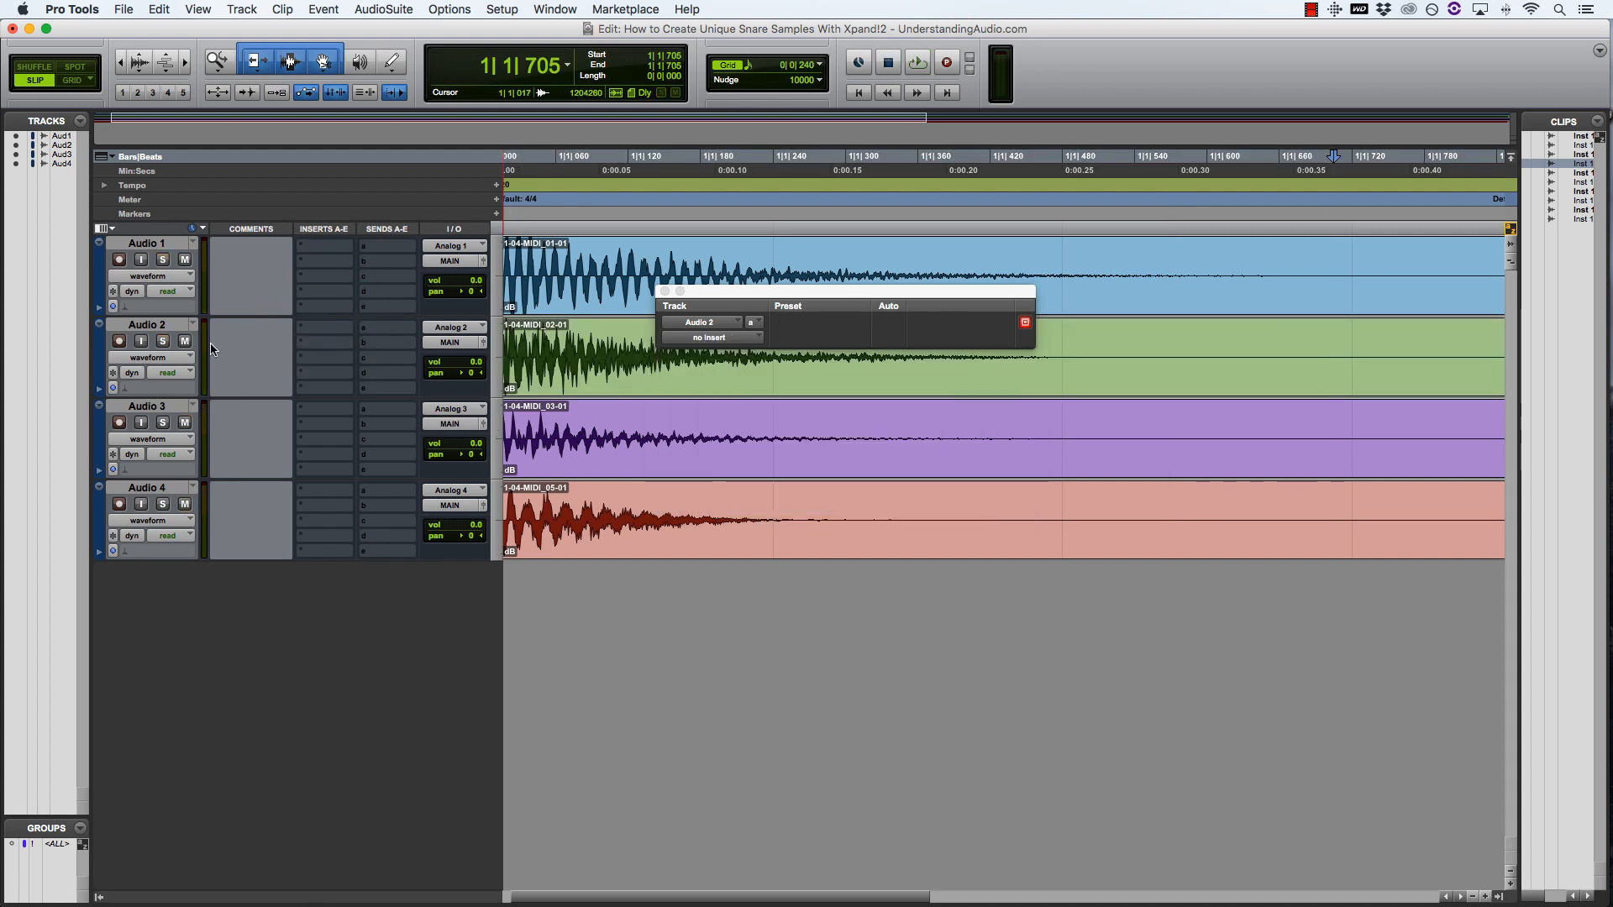
{"action": "left_click", "coordinate": [476, 362]}
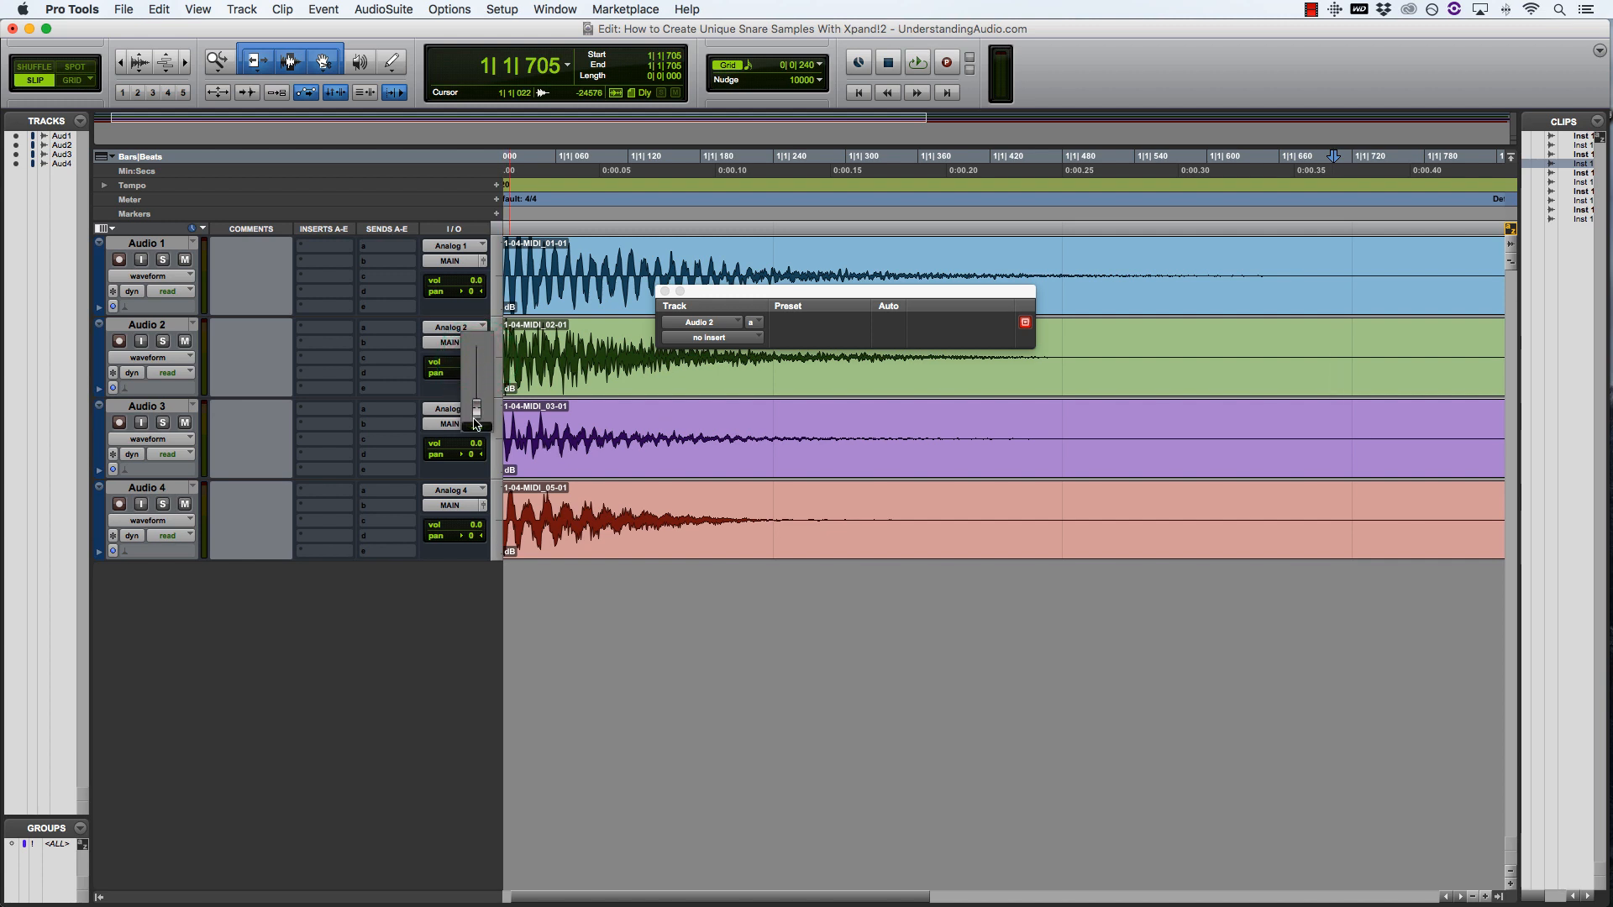
{"action": "left_click_drag", "start_coordinate": [475, 442], "coordinate": [475, 601]}
{"action": "left_click", "coordinate": [664, 291]}
- Loop playback over the Audio 1 clip and blend in Audio 2 at -3.6 dB, muting it briefly for comparison
{"action": "left_click", "coordinate": [622, 304]}
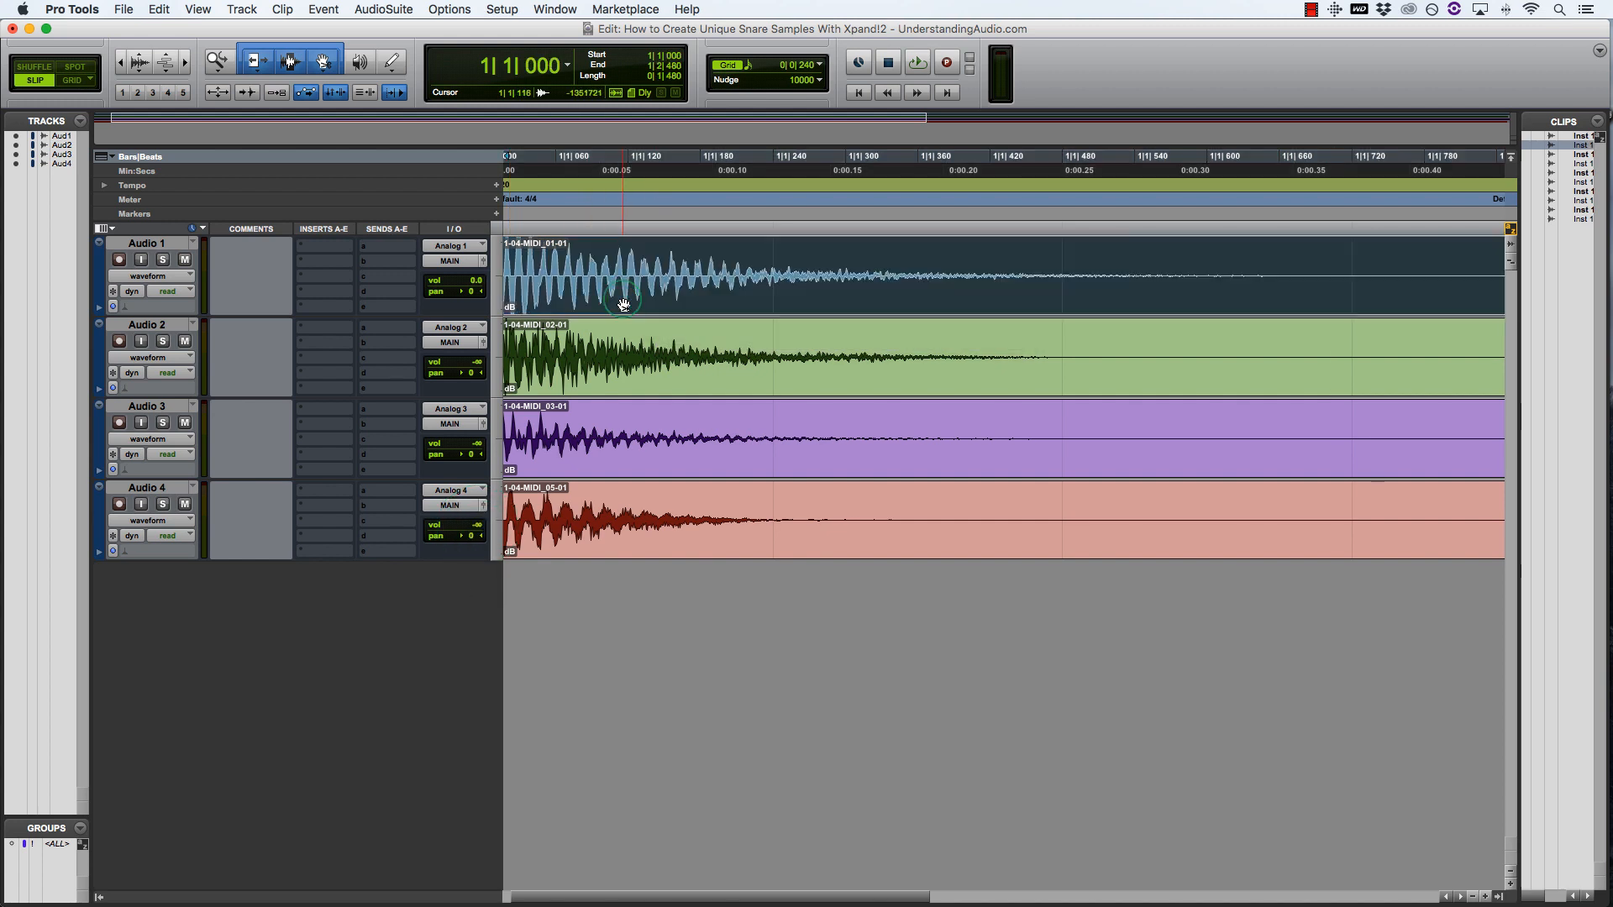
{"action": "key", "text": "r"}
{"action": "key", "text": "r"}
{"action": "key", "text": "t"}
{"action": "key", "text": "space"}
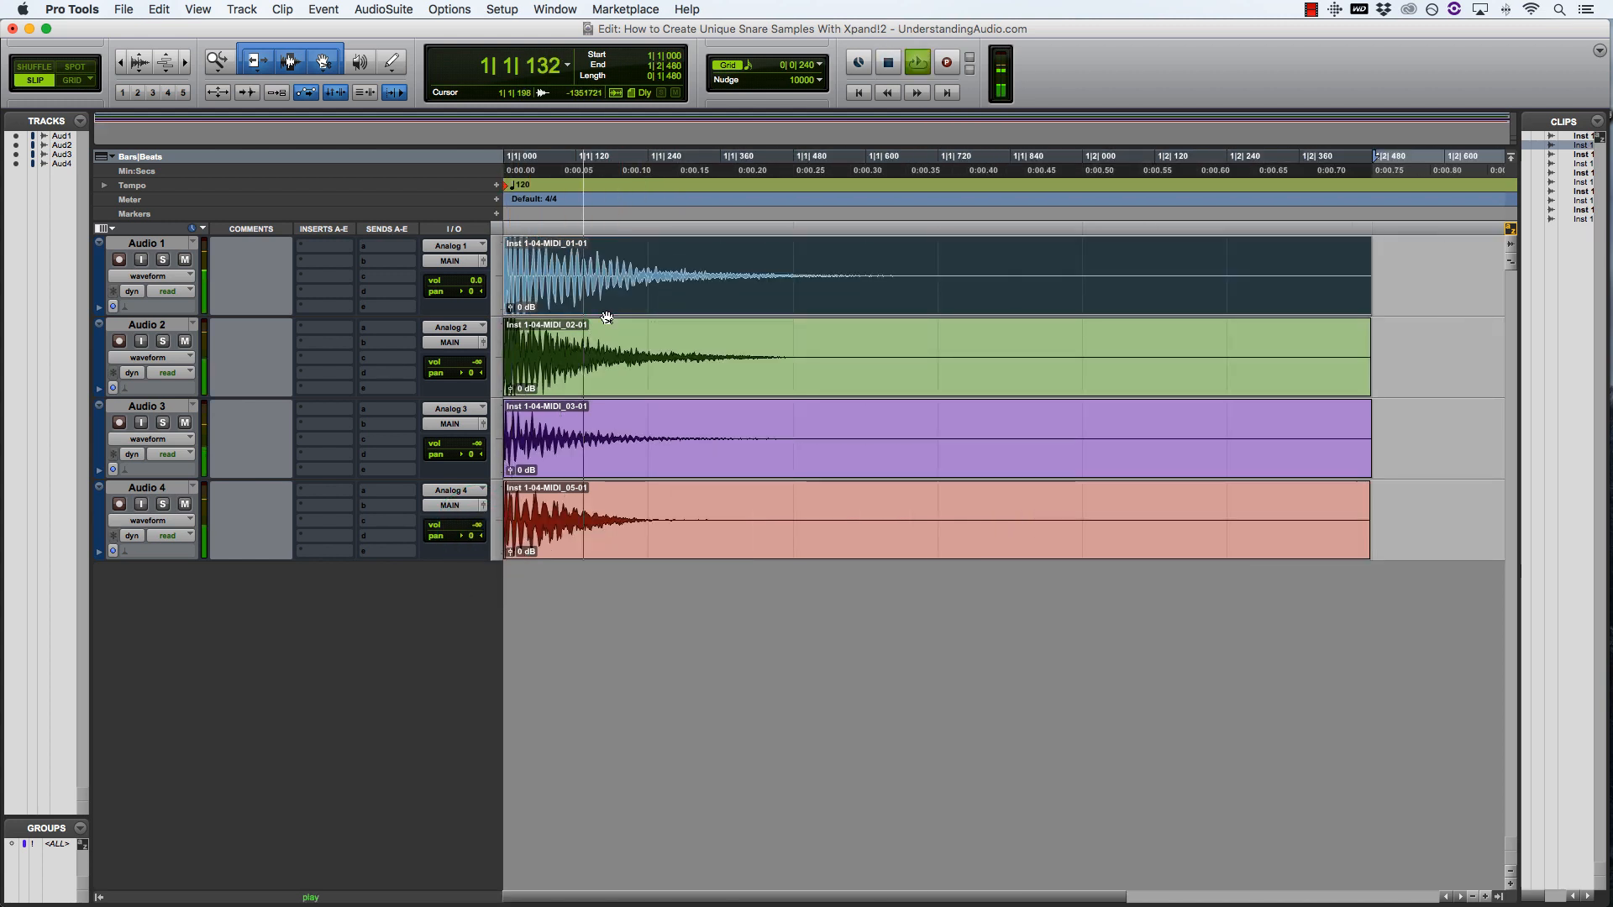
{"action": "left_click", "coordinate": [483, 343]}
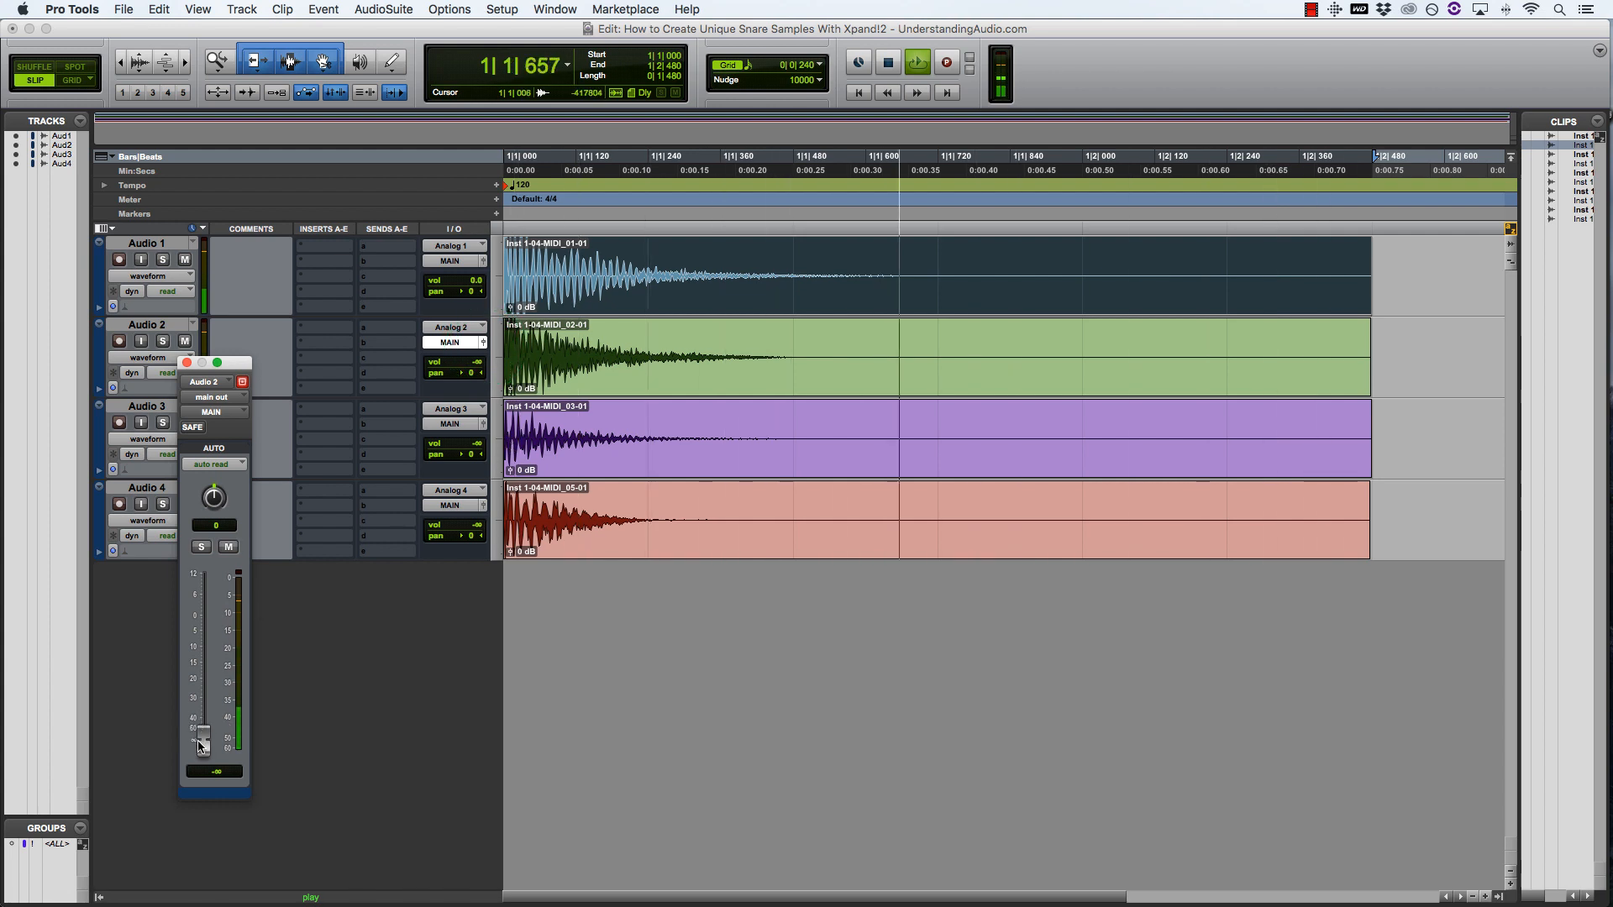
{"action": "left_click_drag", "start_coordinate": [203, 739], "coordinate": [209, 625]}
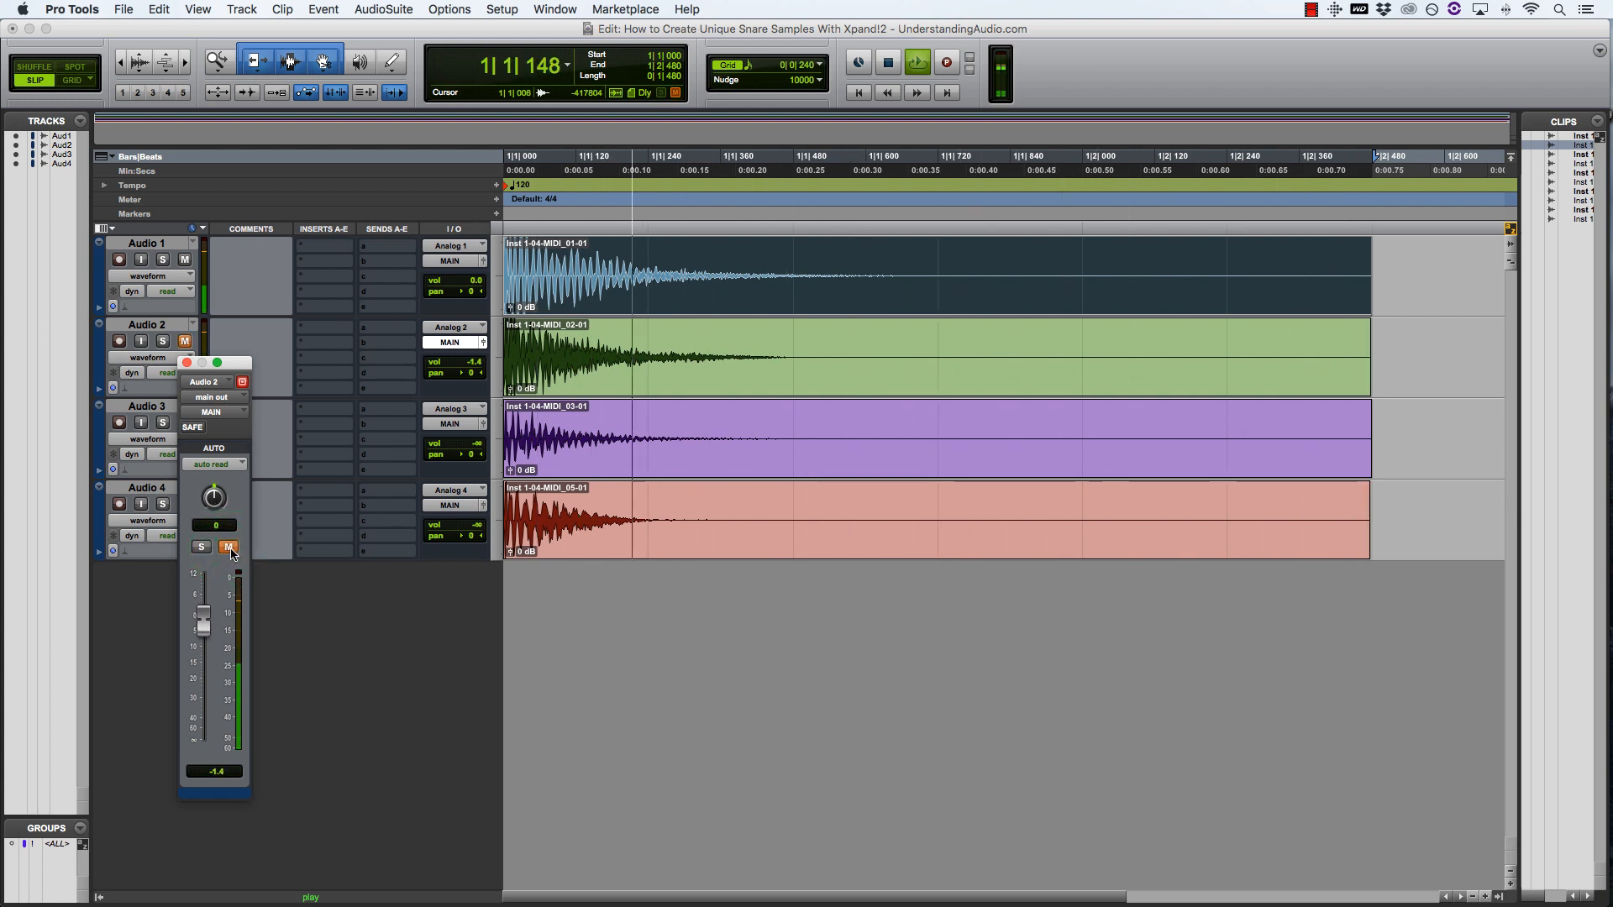
{"action": "left_click_drag", "start_coordinate": [208, 621], "coordinate": [207, 630]}
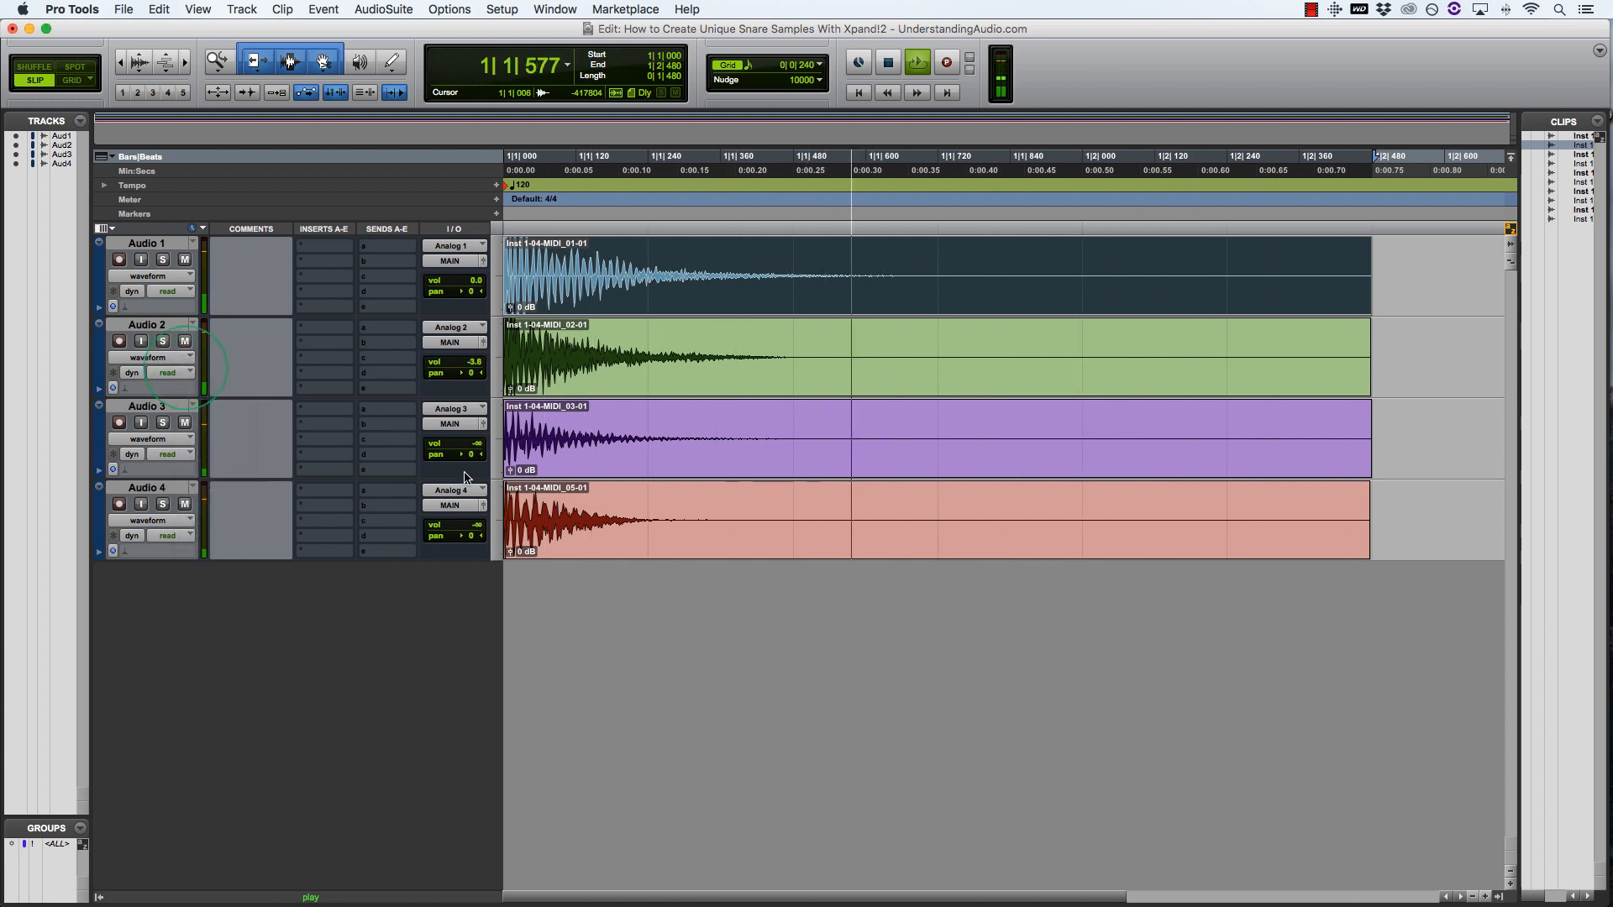
- Try the Audio 3 layer at -5.3 dB and +7.9 dB, checking it muted and soloed against the other snares
{"action": "left_click", "coordinate": [483, 423]}
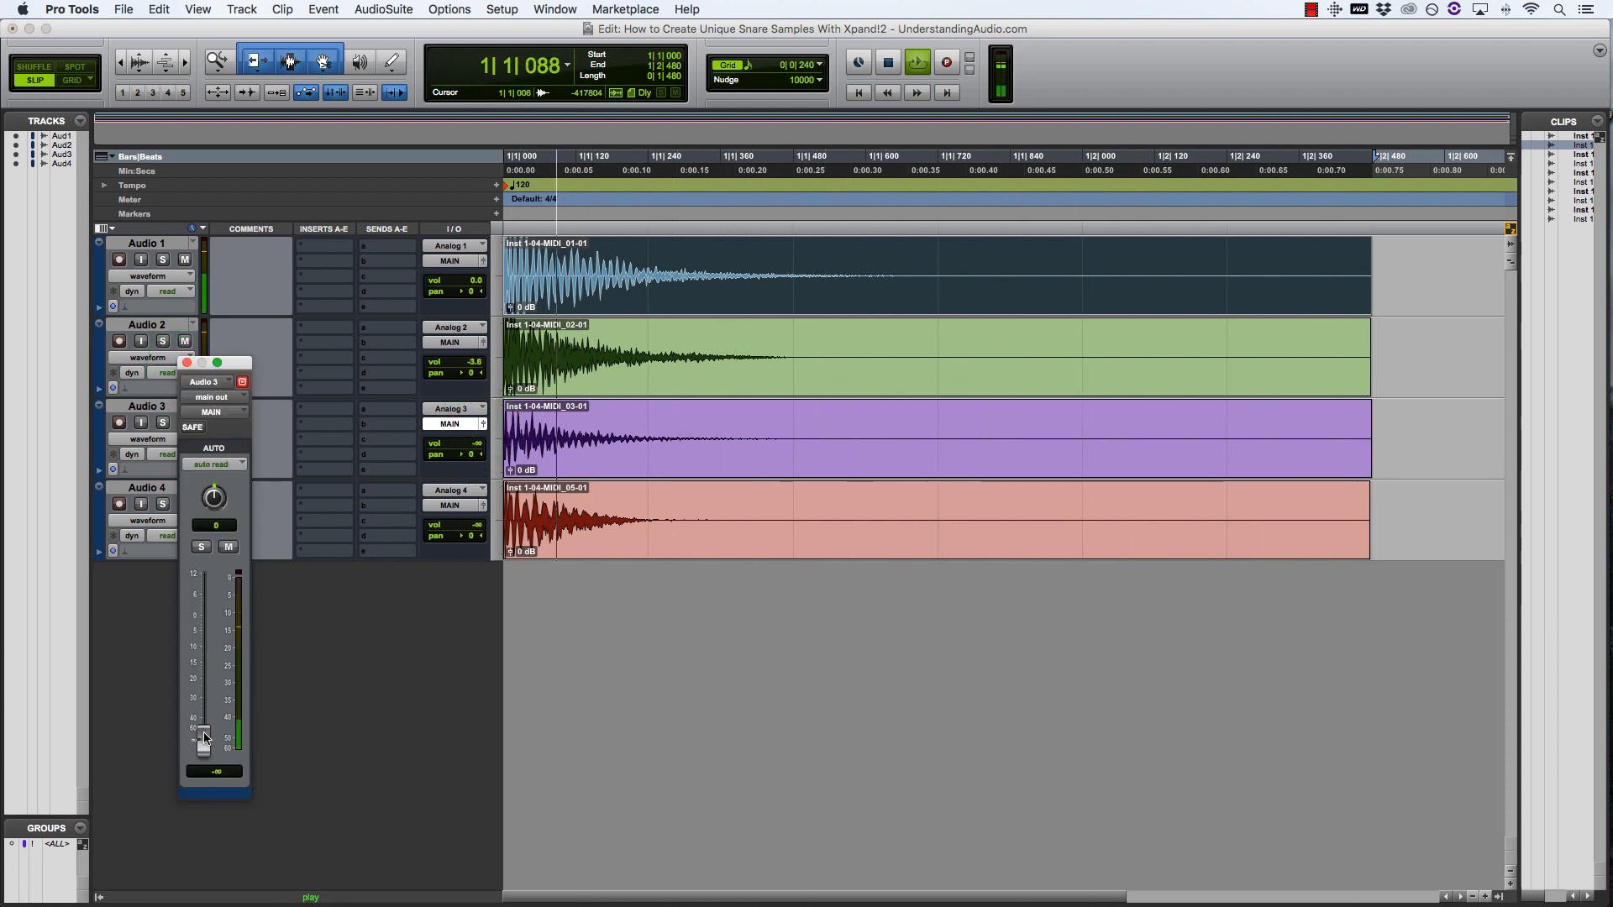
{"action": "left_click_drag", "start_coordinate": [203, 737], "coordinate": [209, 651]}
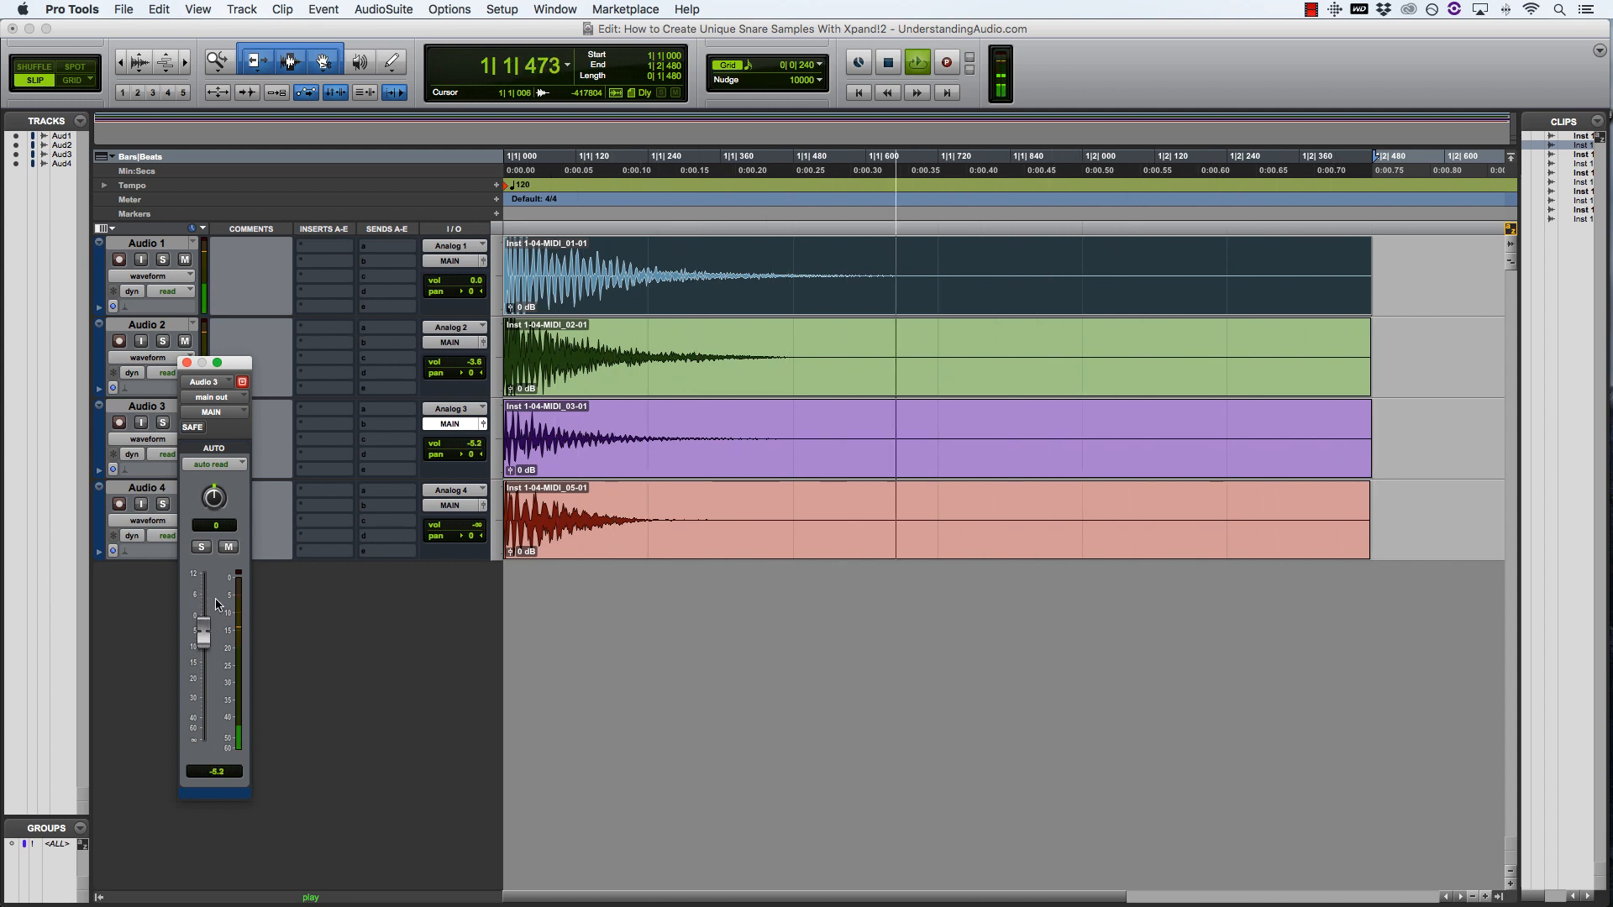
{"action": "left_click", "coordinate": [235, 551]}
{"action": "left_click", "coordinate": [235, 551]}
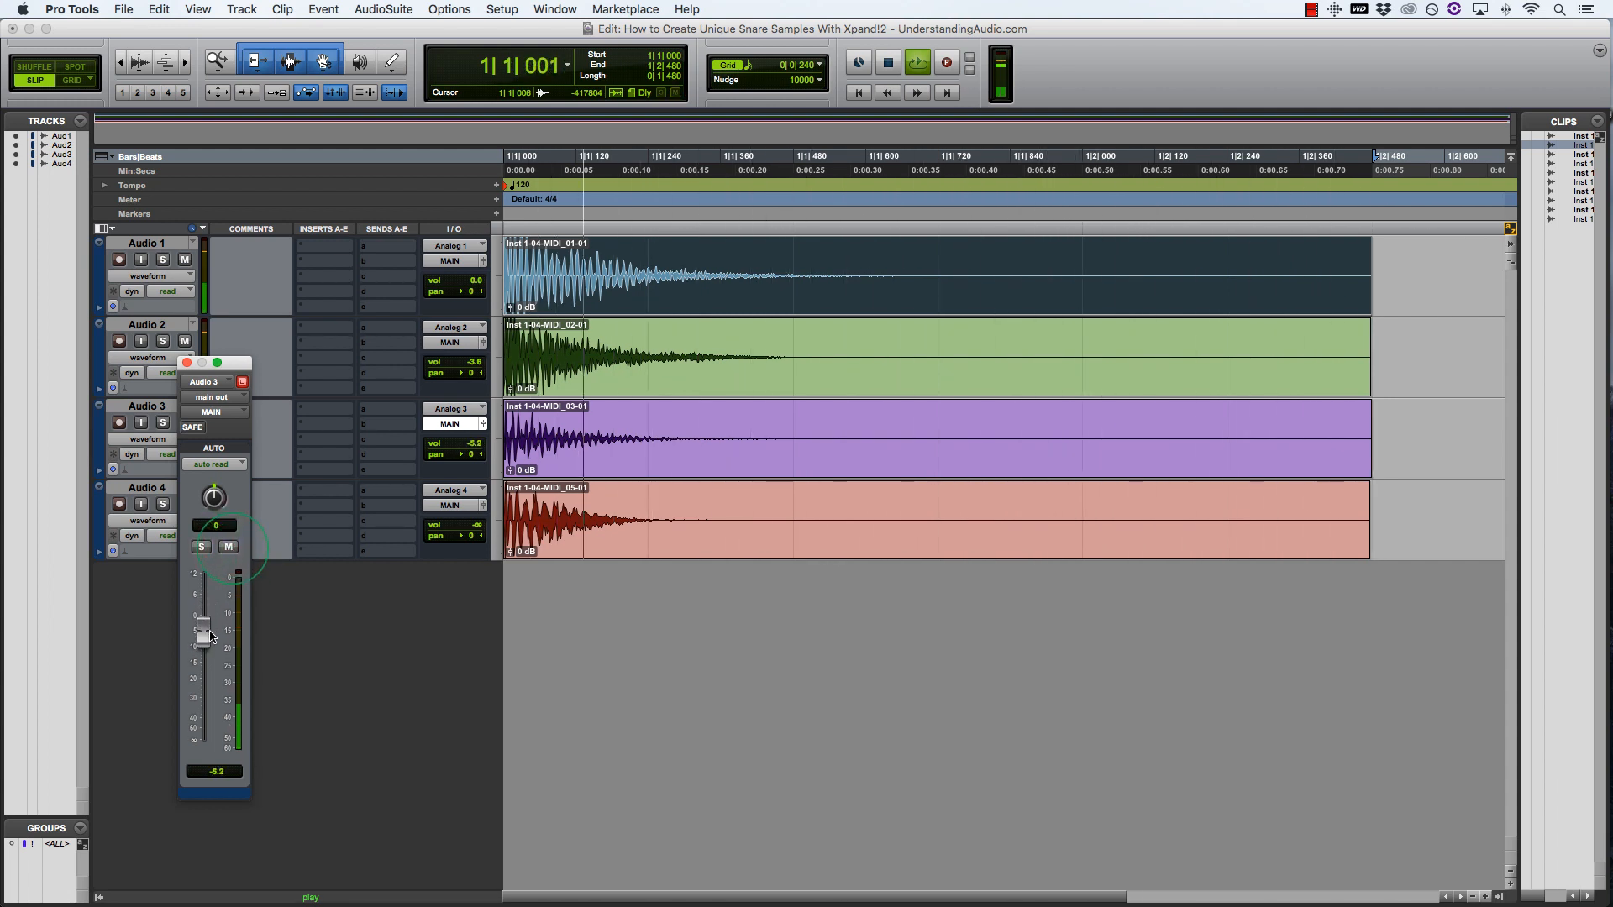
{"action": "left_click_drag", "start_coordinate": [204, 634], "coordinate": [203, 592]}
{"action": "left_click", "coordinate": [201, 548]}
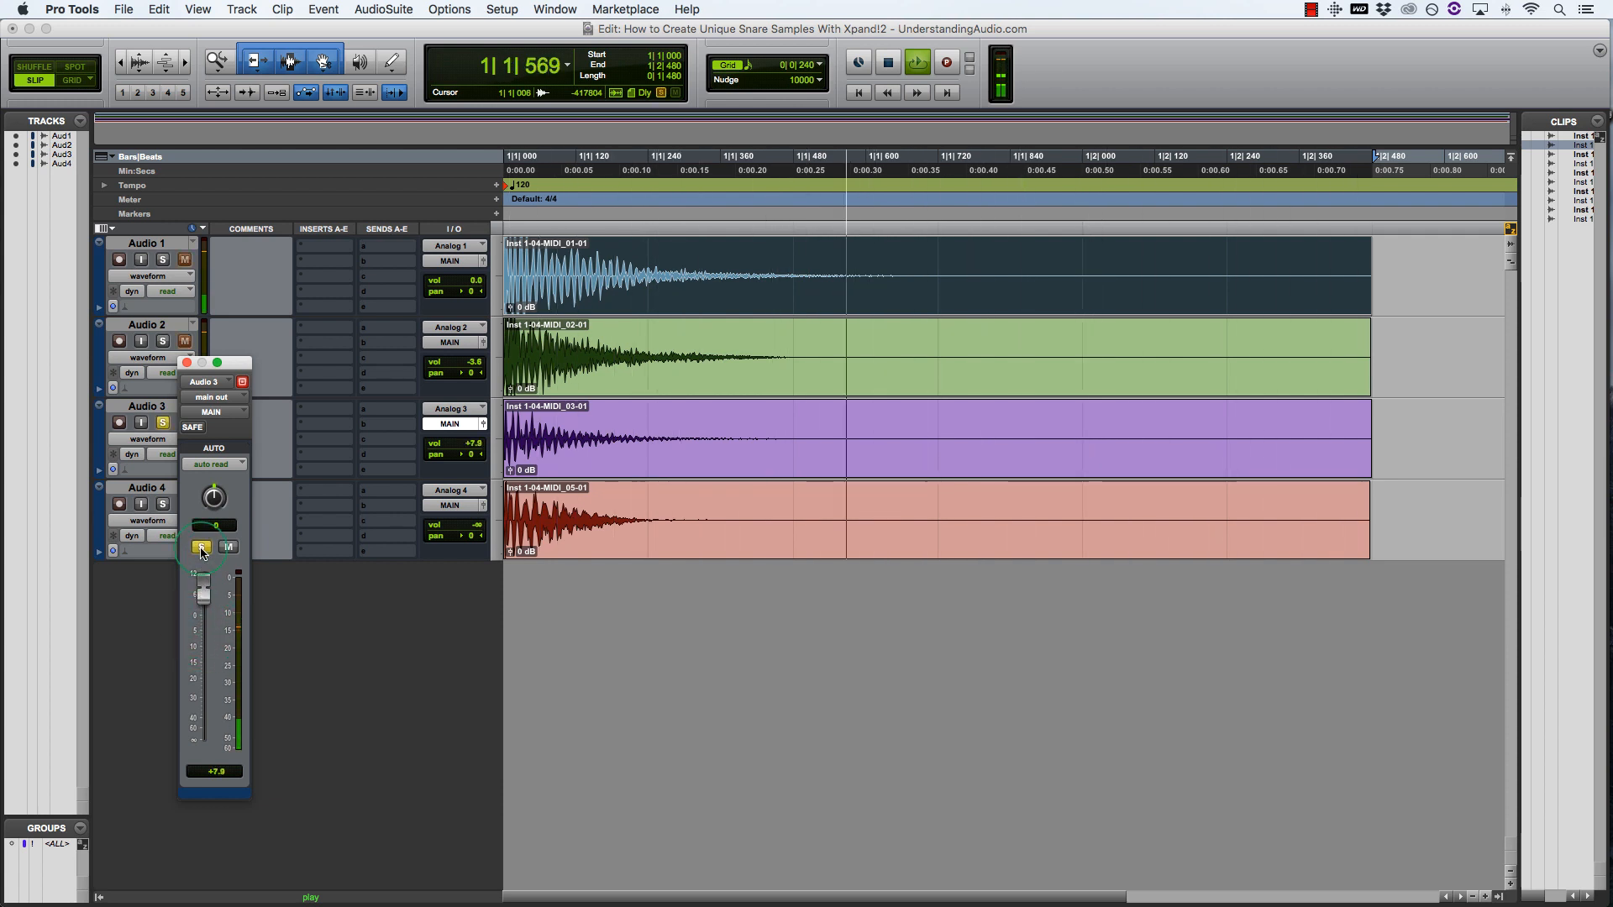
{"action": "left_click", "coordinate": [201, 548]}
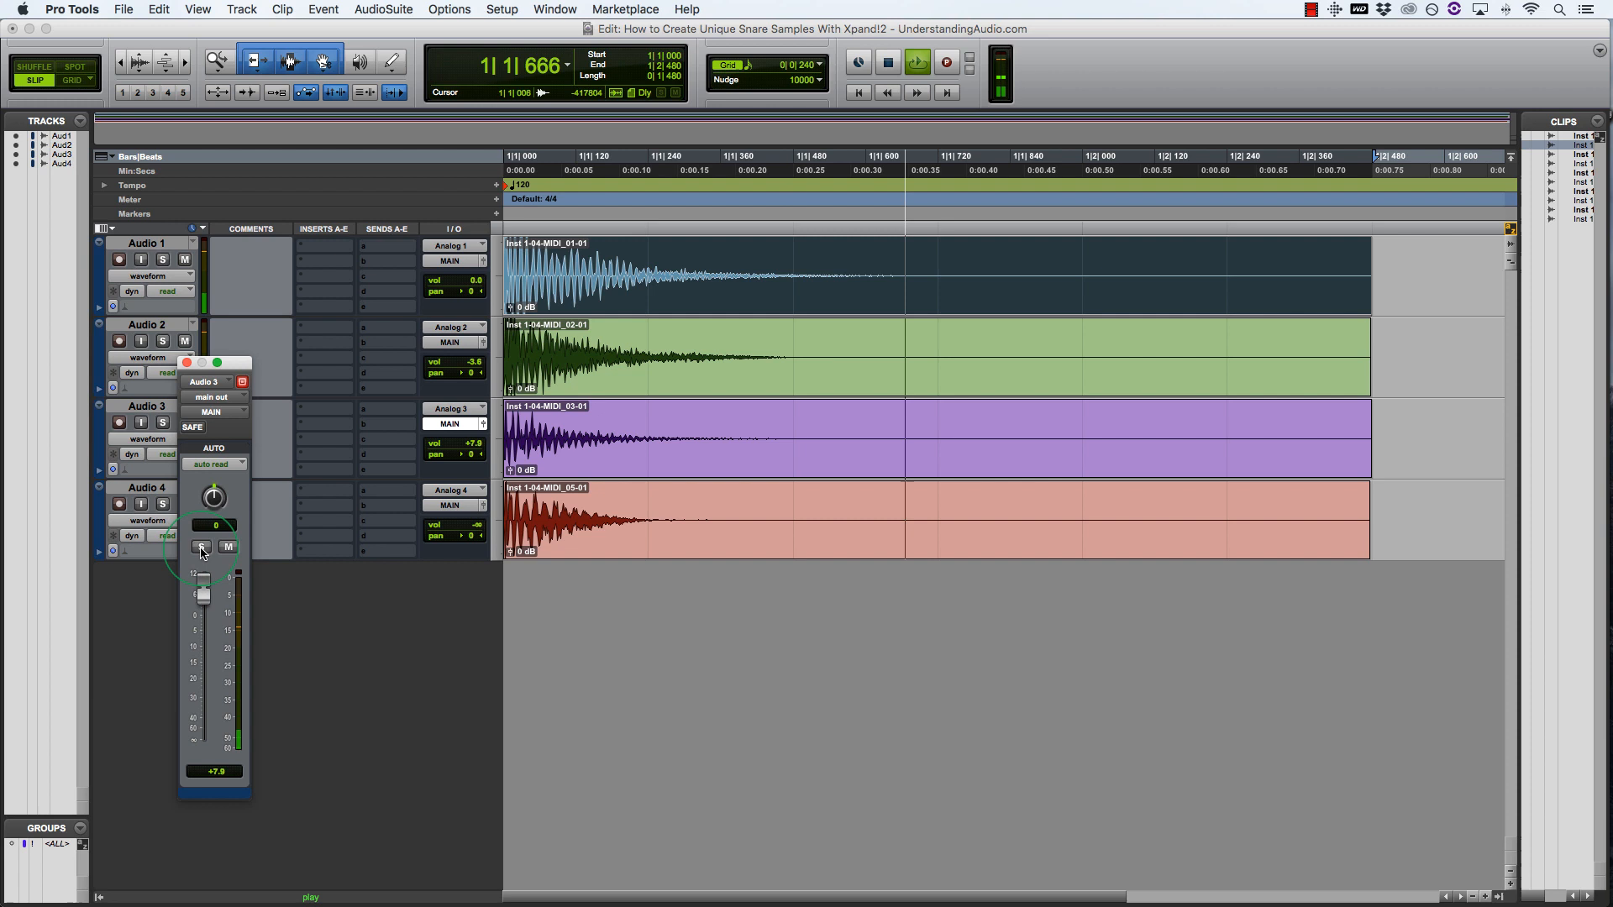
{"action": "left_click", "coordinate": [186, 363]}
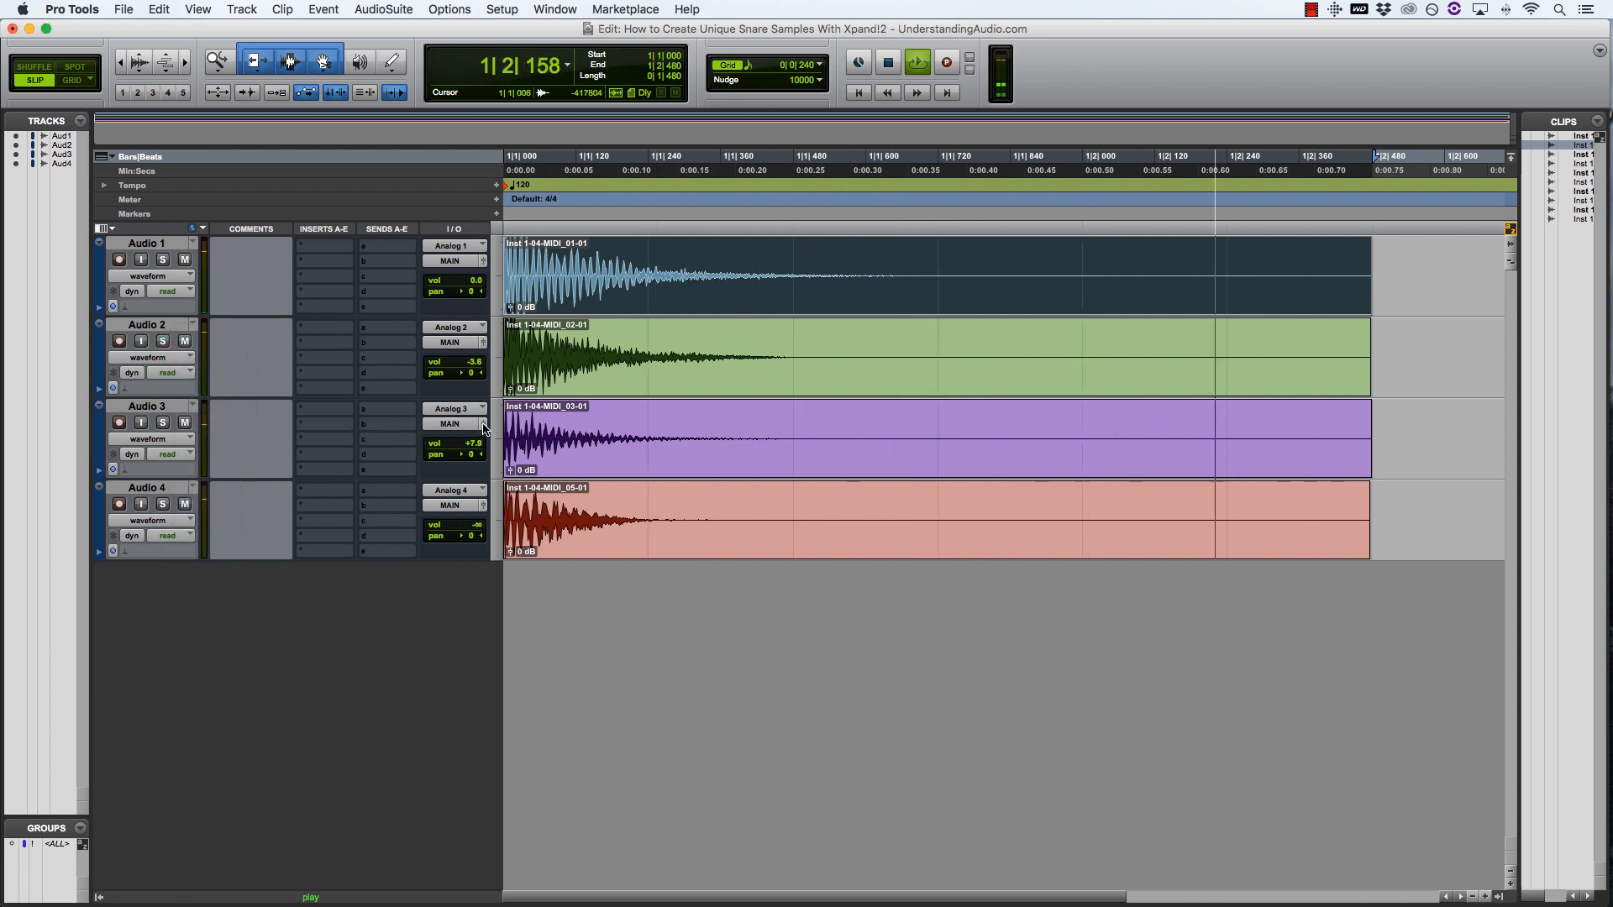
- Lower the Audio 3 track's volume to -∞ while the loop plays
{"action": "left_click", "coordinate": [483, 424]}
{"action": "left_click_drag", "start_coordinate": [203, 592], "coordinate": [203, 741]}
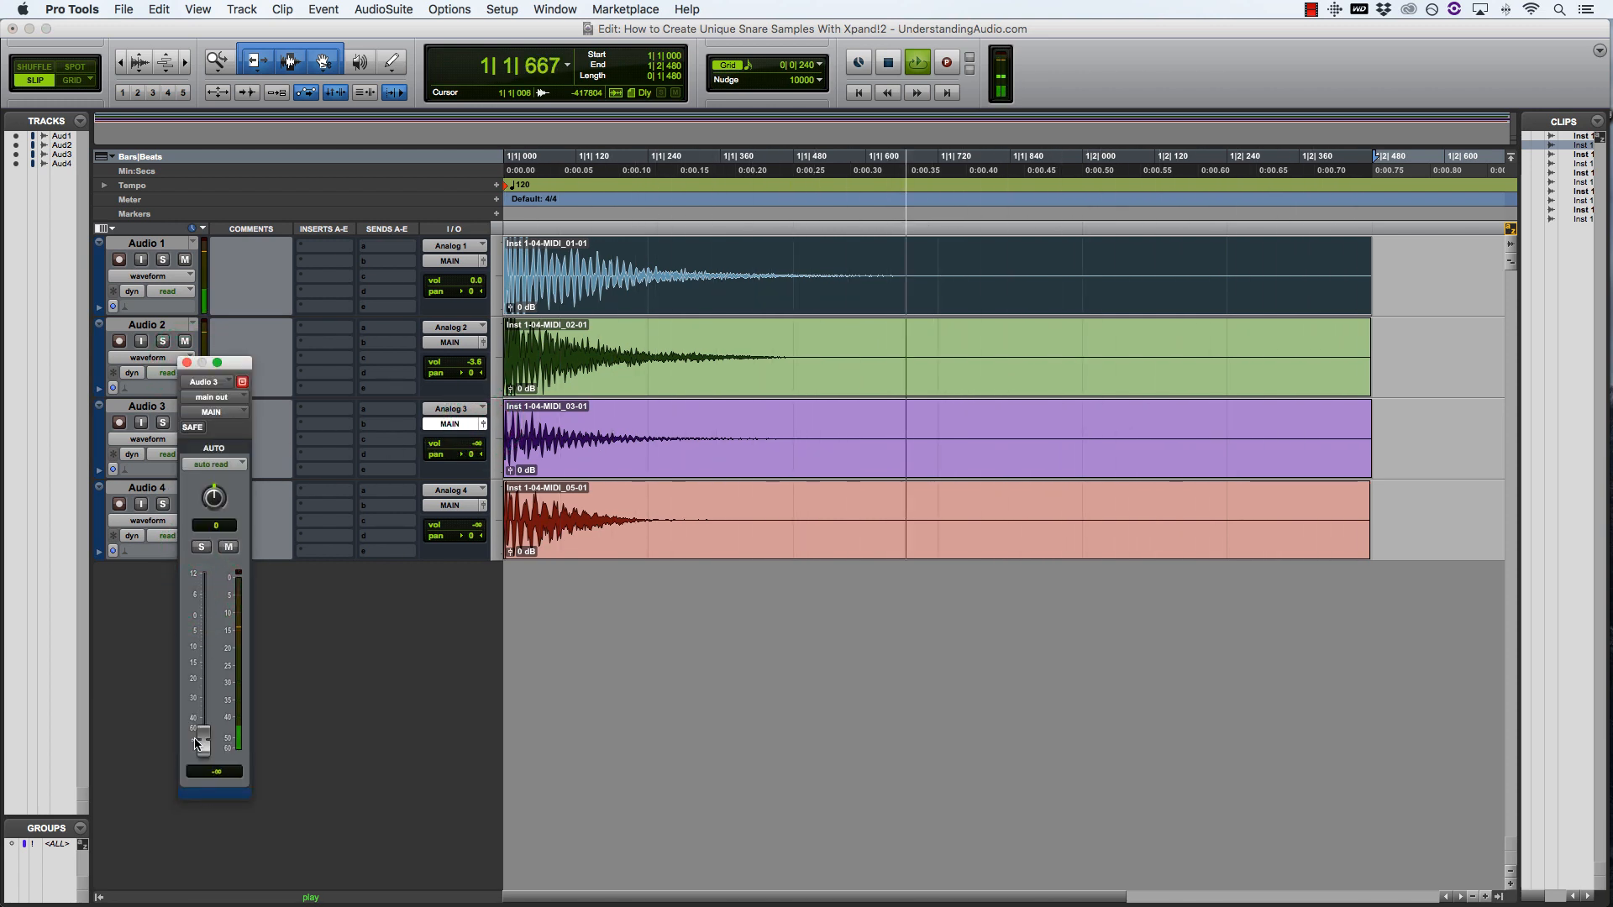
{"action": "left_click", "coordinate": [187, 363]}
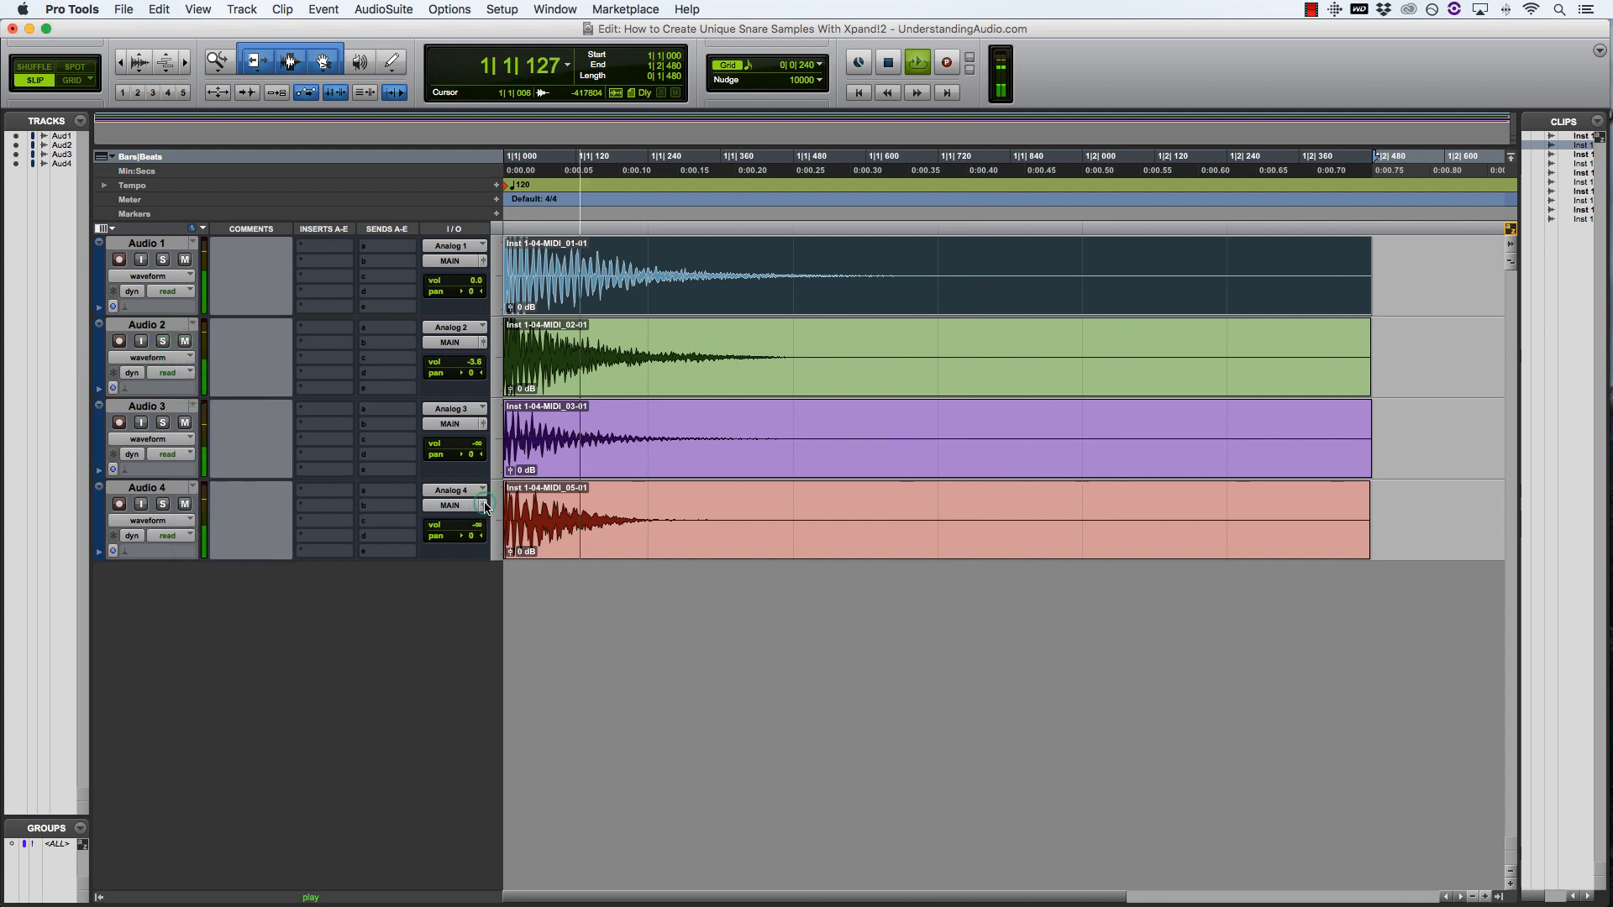
- Blend in Audio 4 at -2.2 dB, comparing the mix with the track muted and unmuted, and stop playback
{"action": "left_click", "coordinate": [483, 505]}
{"action": "left_click_drag", "start_coordinate": [204, 743], "coordinate": [204, 607]}
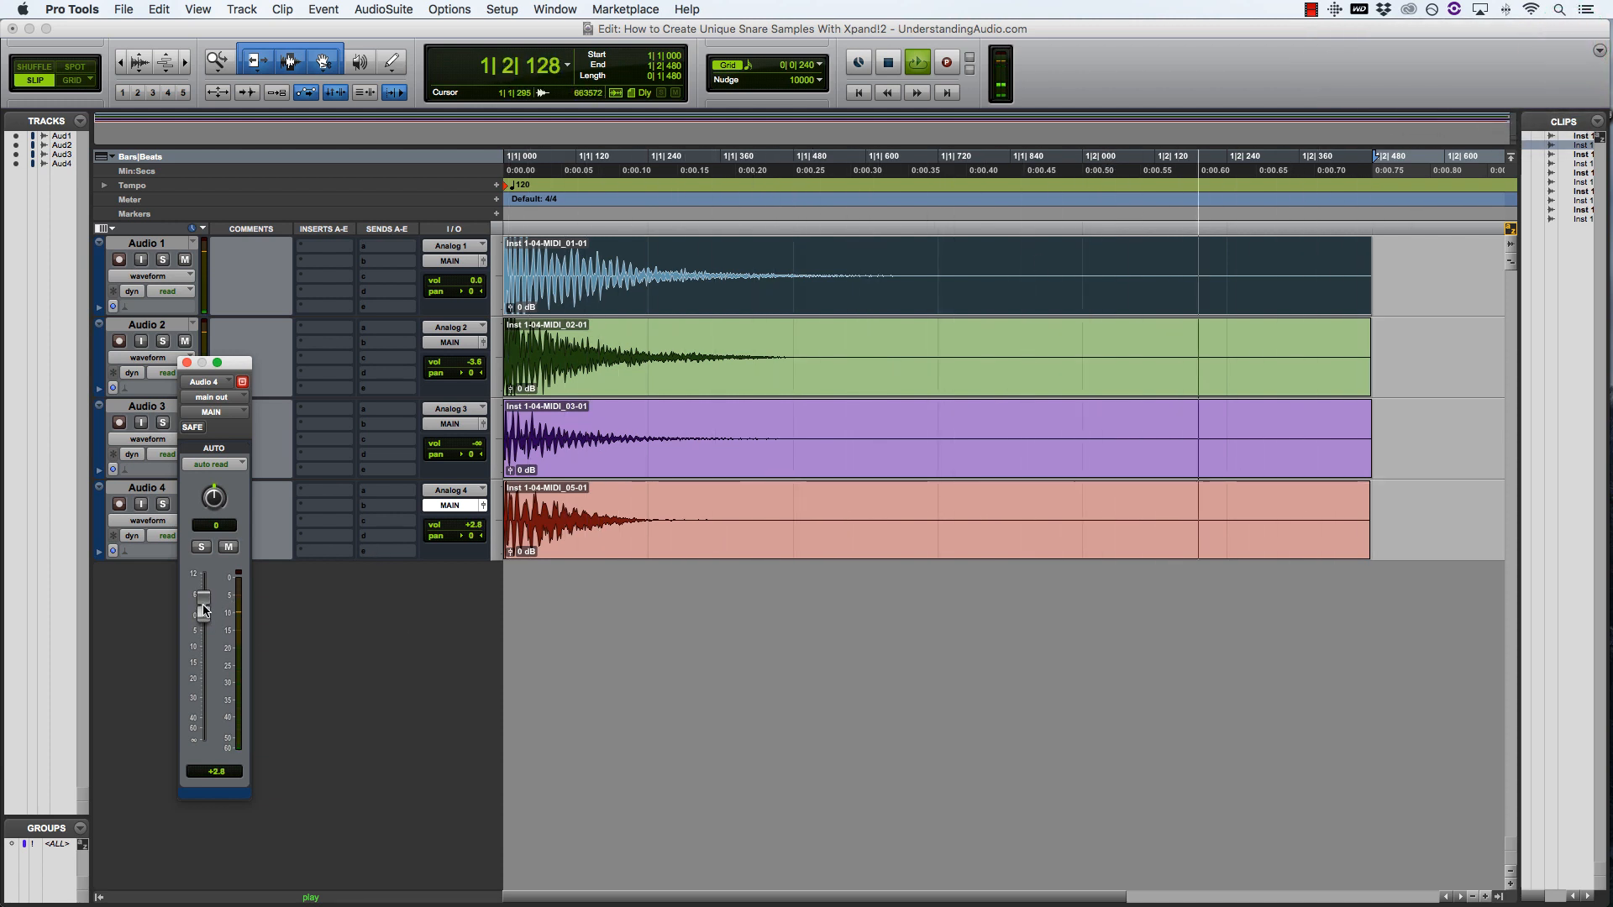
{"action": "left_click_drag", "start_coordinate": [204, 610], "coordinate": [206, 600]}
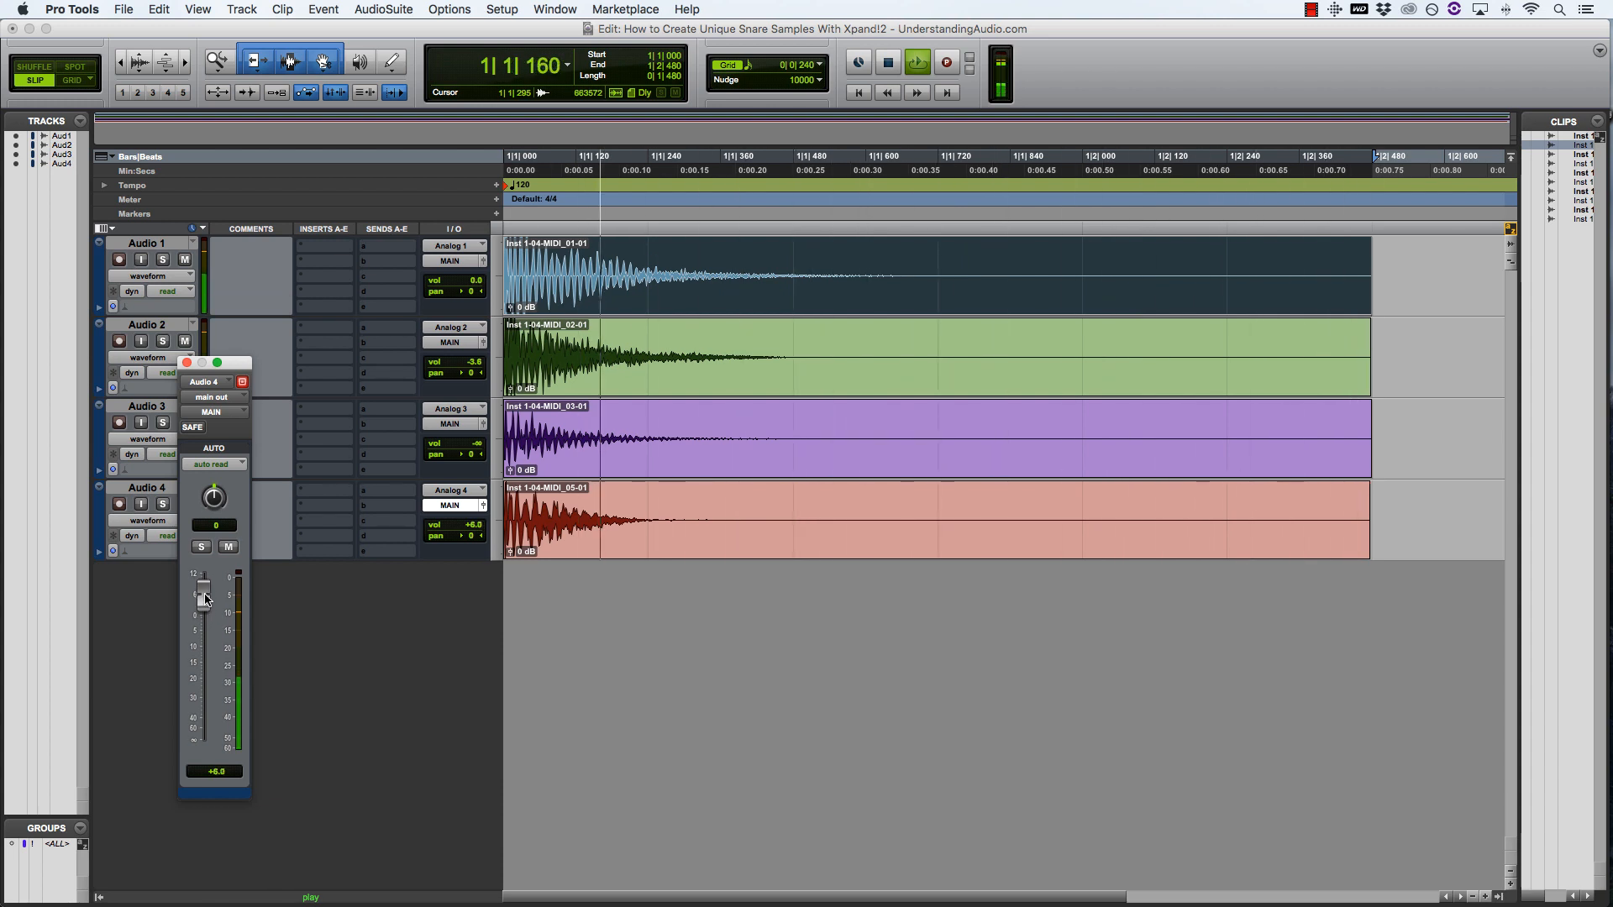
{"action": "left_click", "coordinate": [231, 549]}
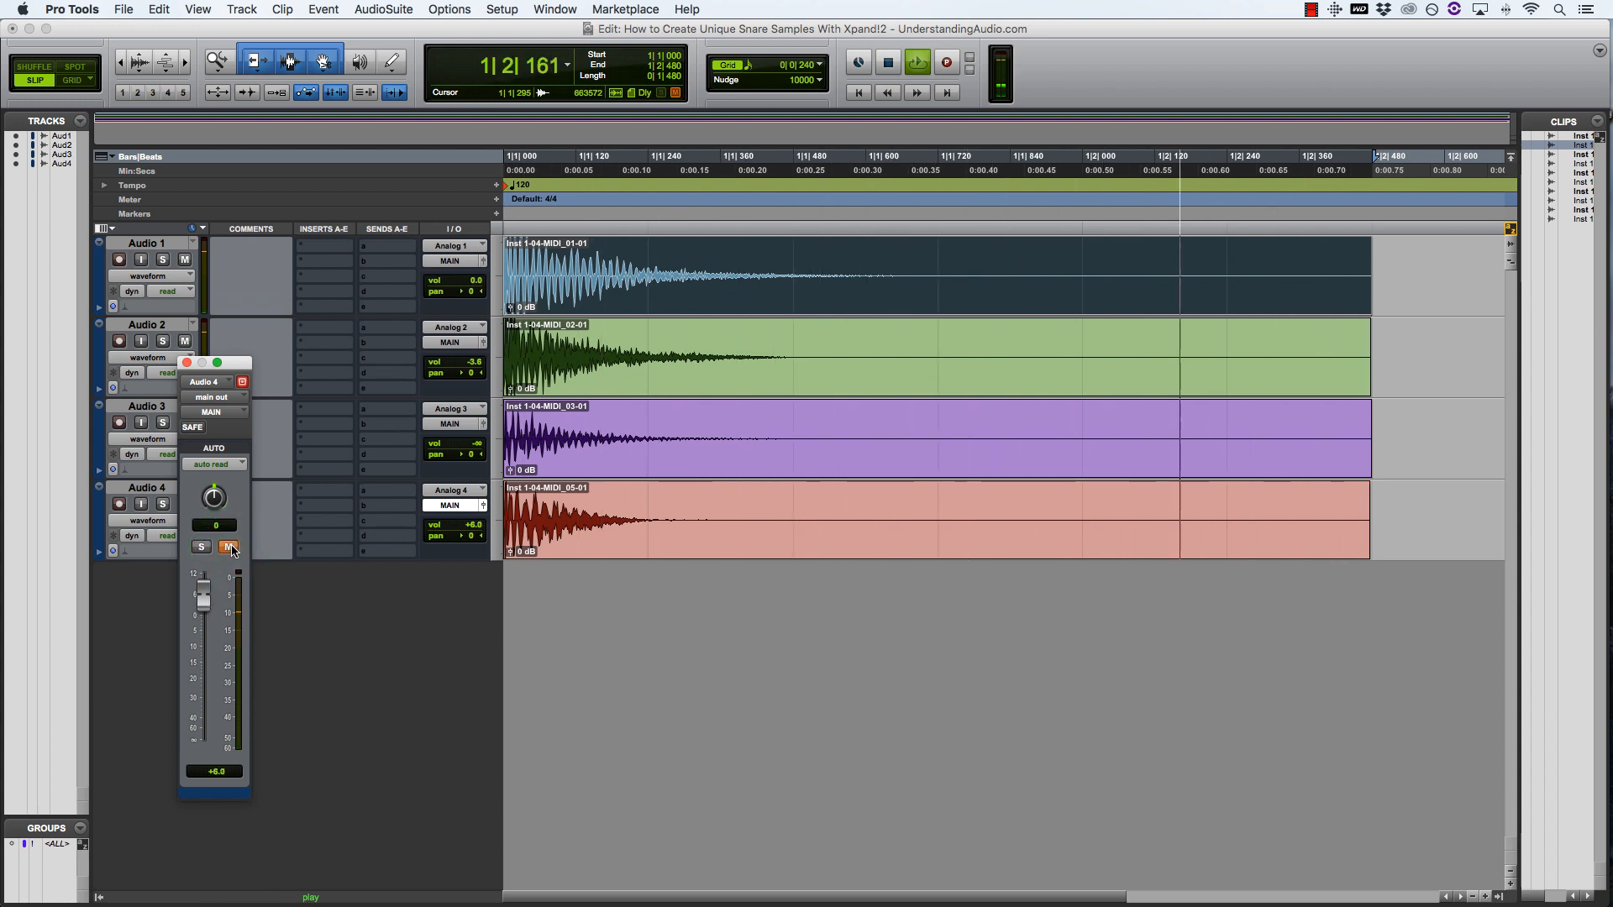
{"action": "left_click", "coordinate": [230, 547]}
{"action": "left_click_drag", "start_coordinate": [204, 598], "coordinate": [208, 623]}
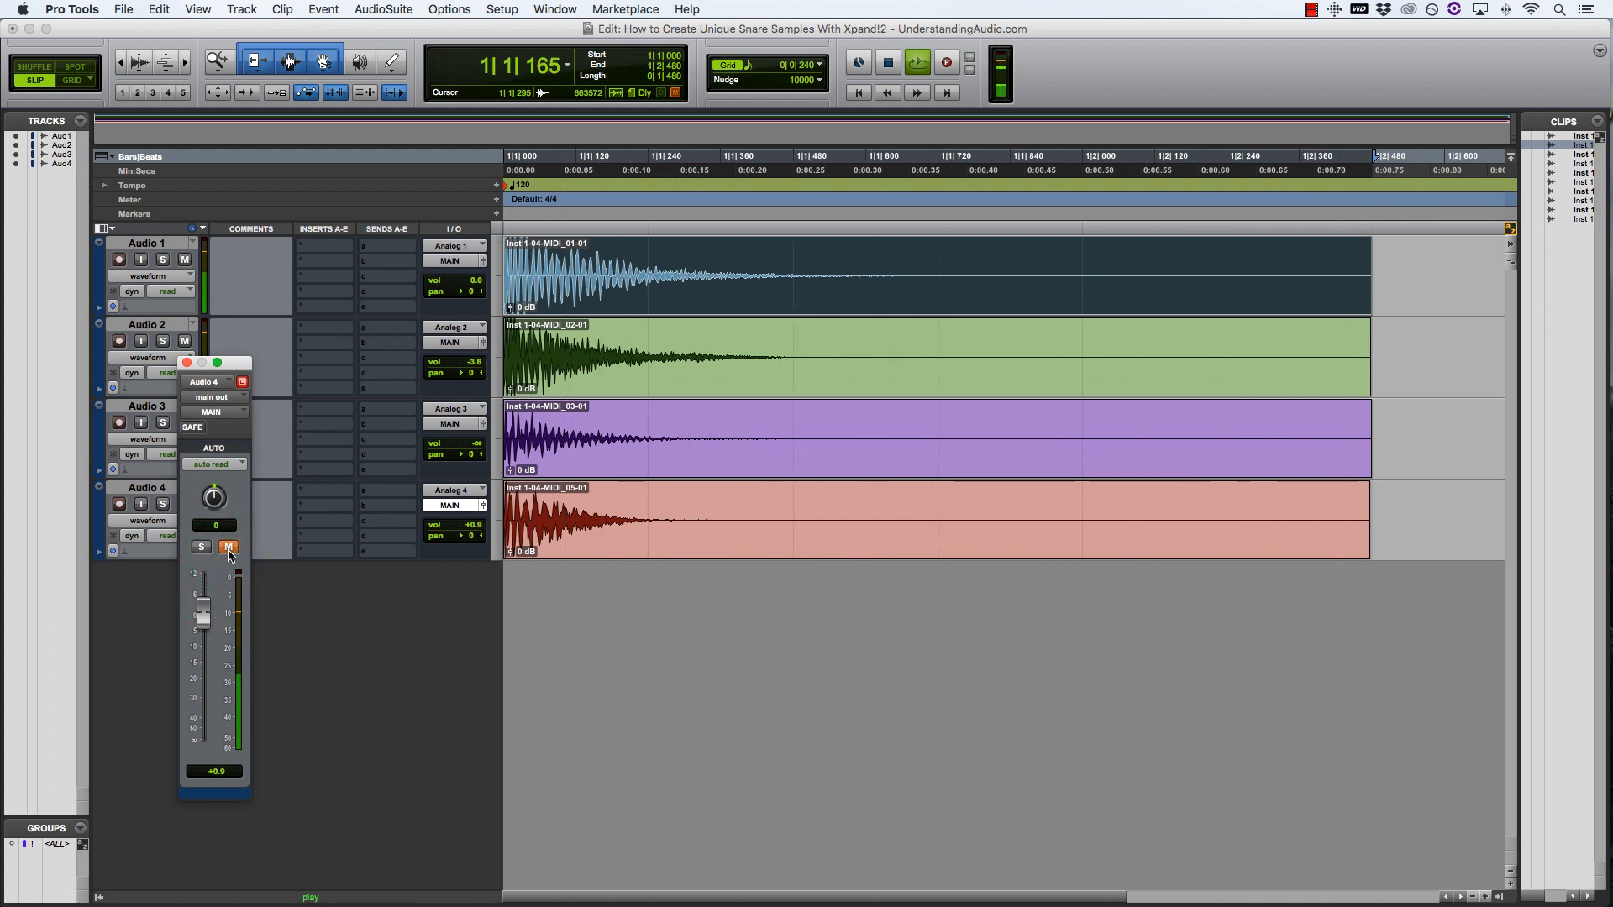
{"action": "left_click_drag", "start_coordinate": [206, 616], "coordinate": [208, 630]}
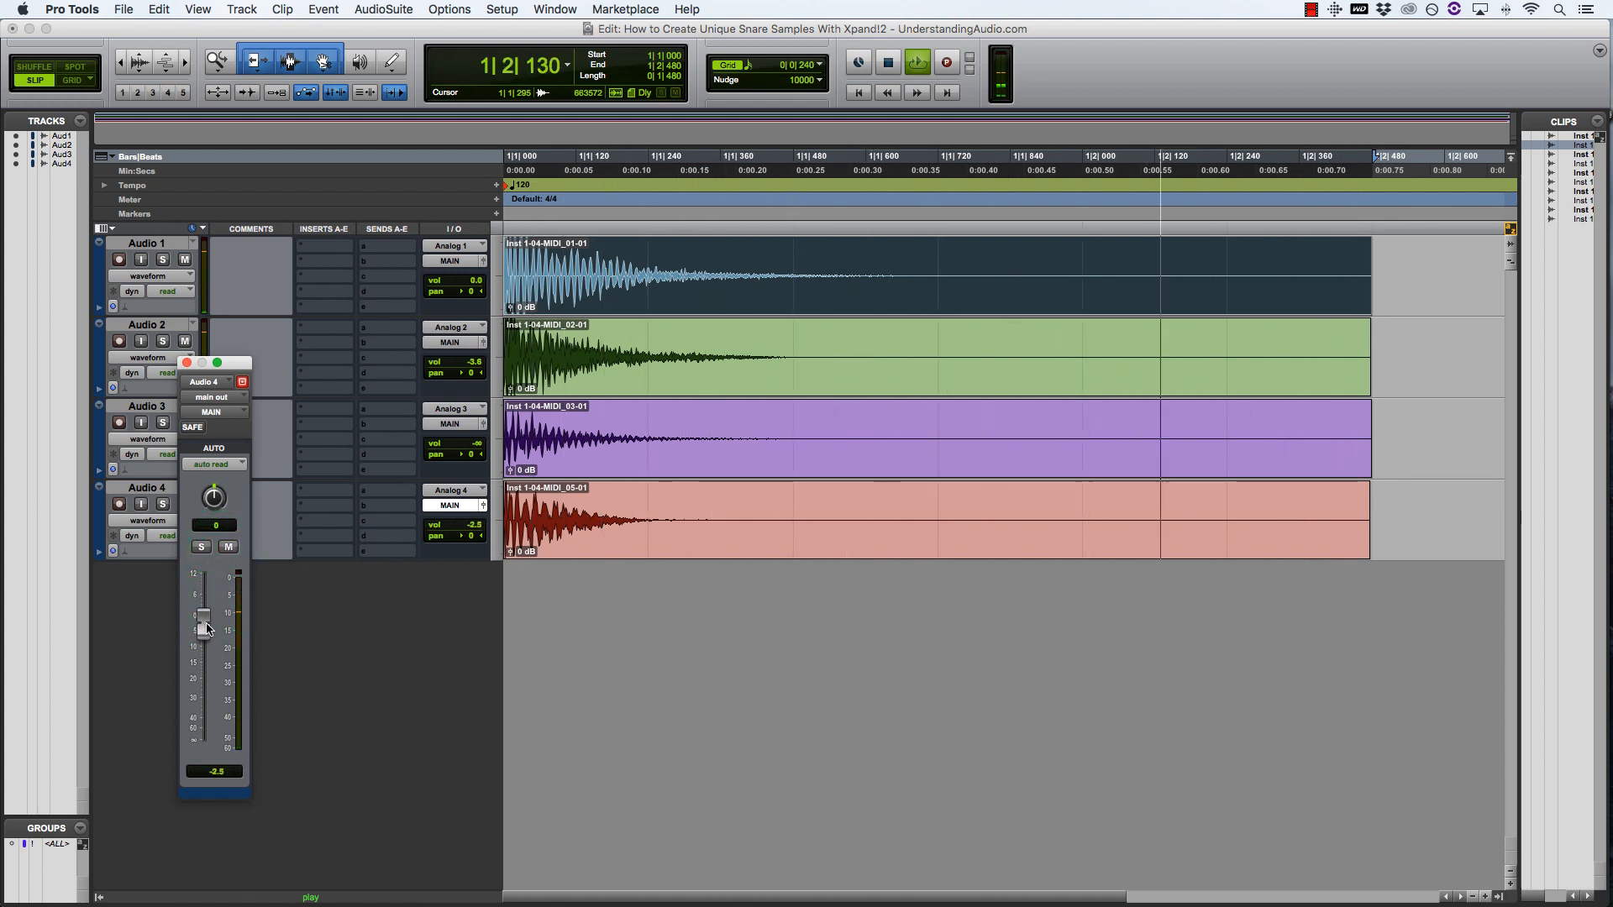
{"action": "left_click", "coordinate": [187, 363]}
{"action": "key", "text": "space"}
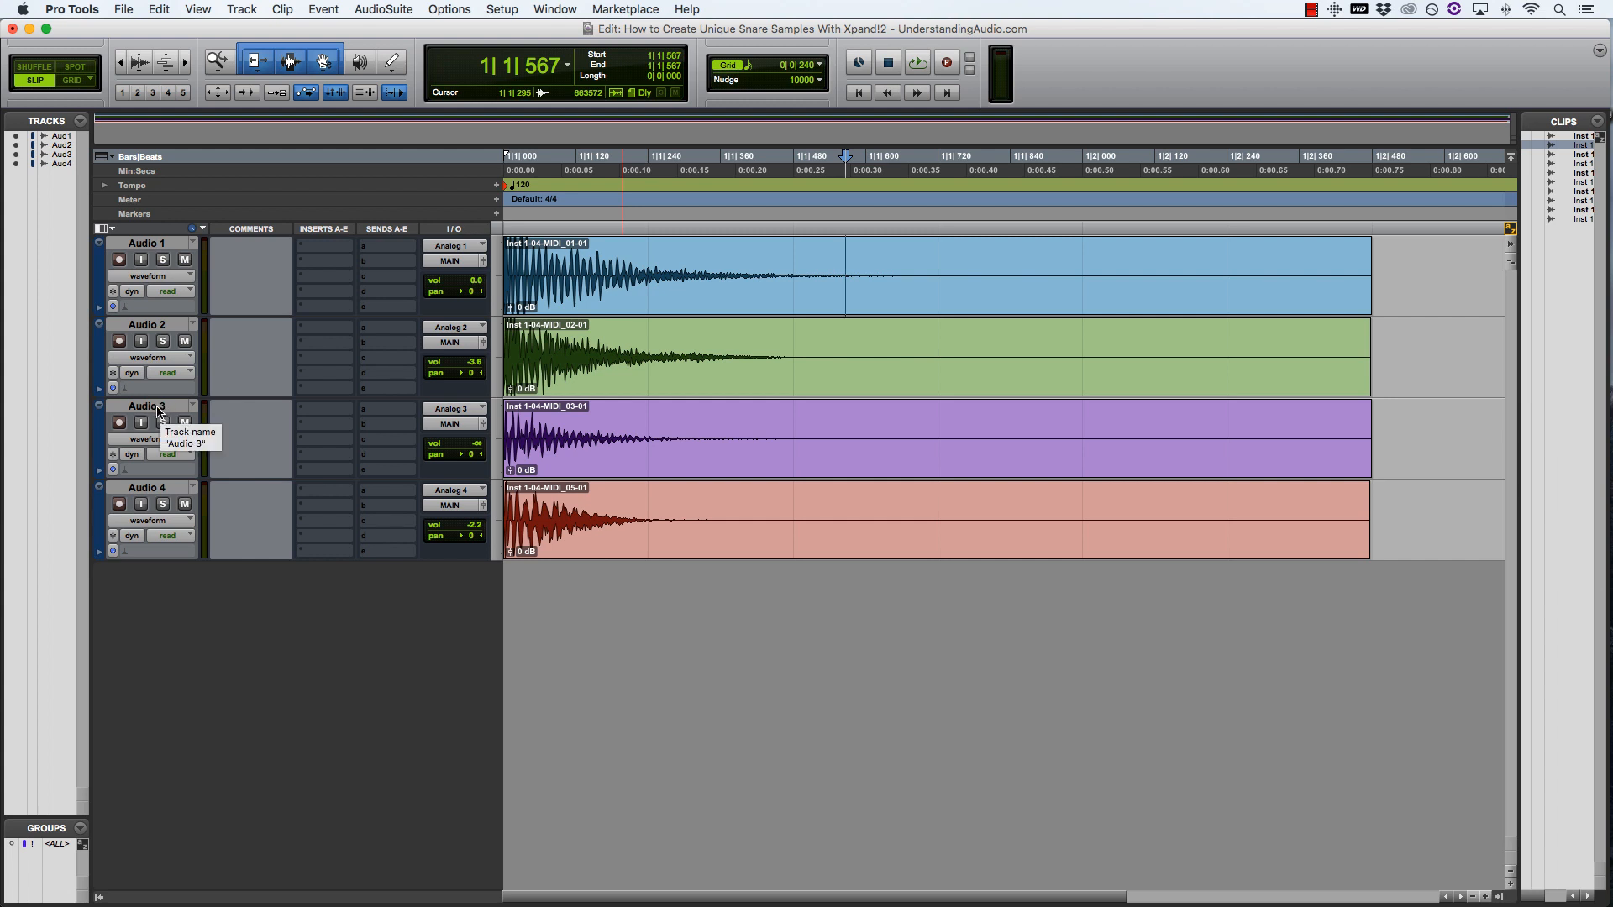
- Delete the Audio 3 track along with its active clip
{"action": "left_click", "coordinate": [158, 411]}
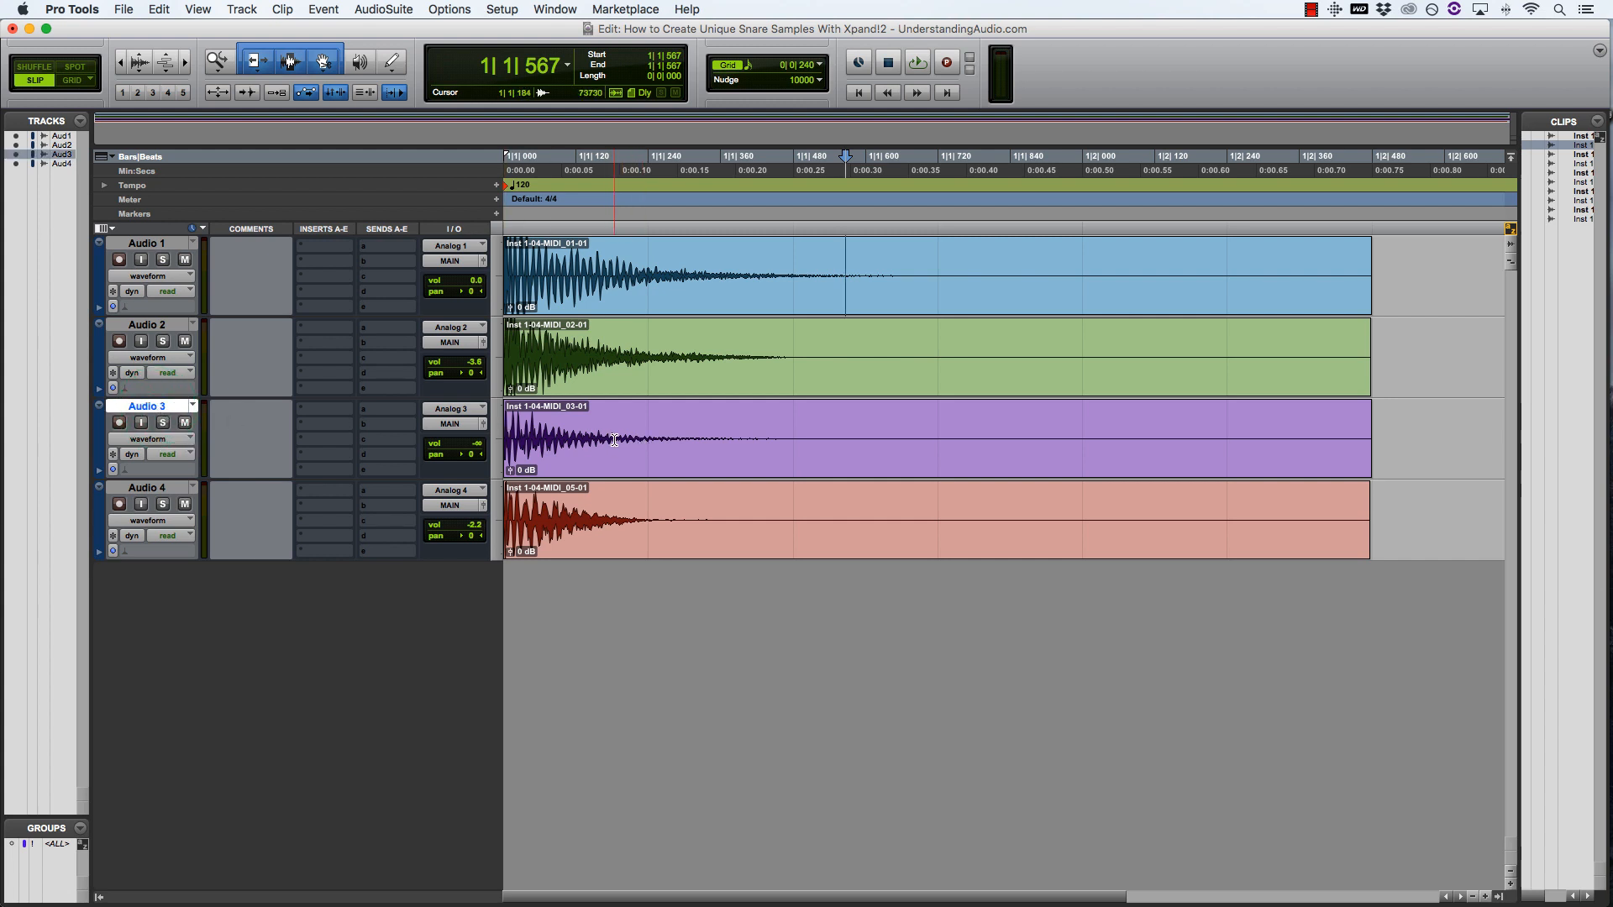
{"action": "right_click", "coordinate": [156, 406]}
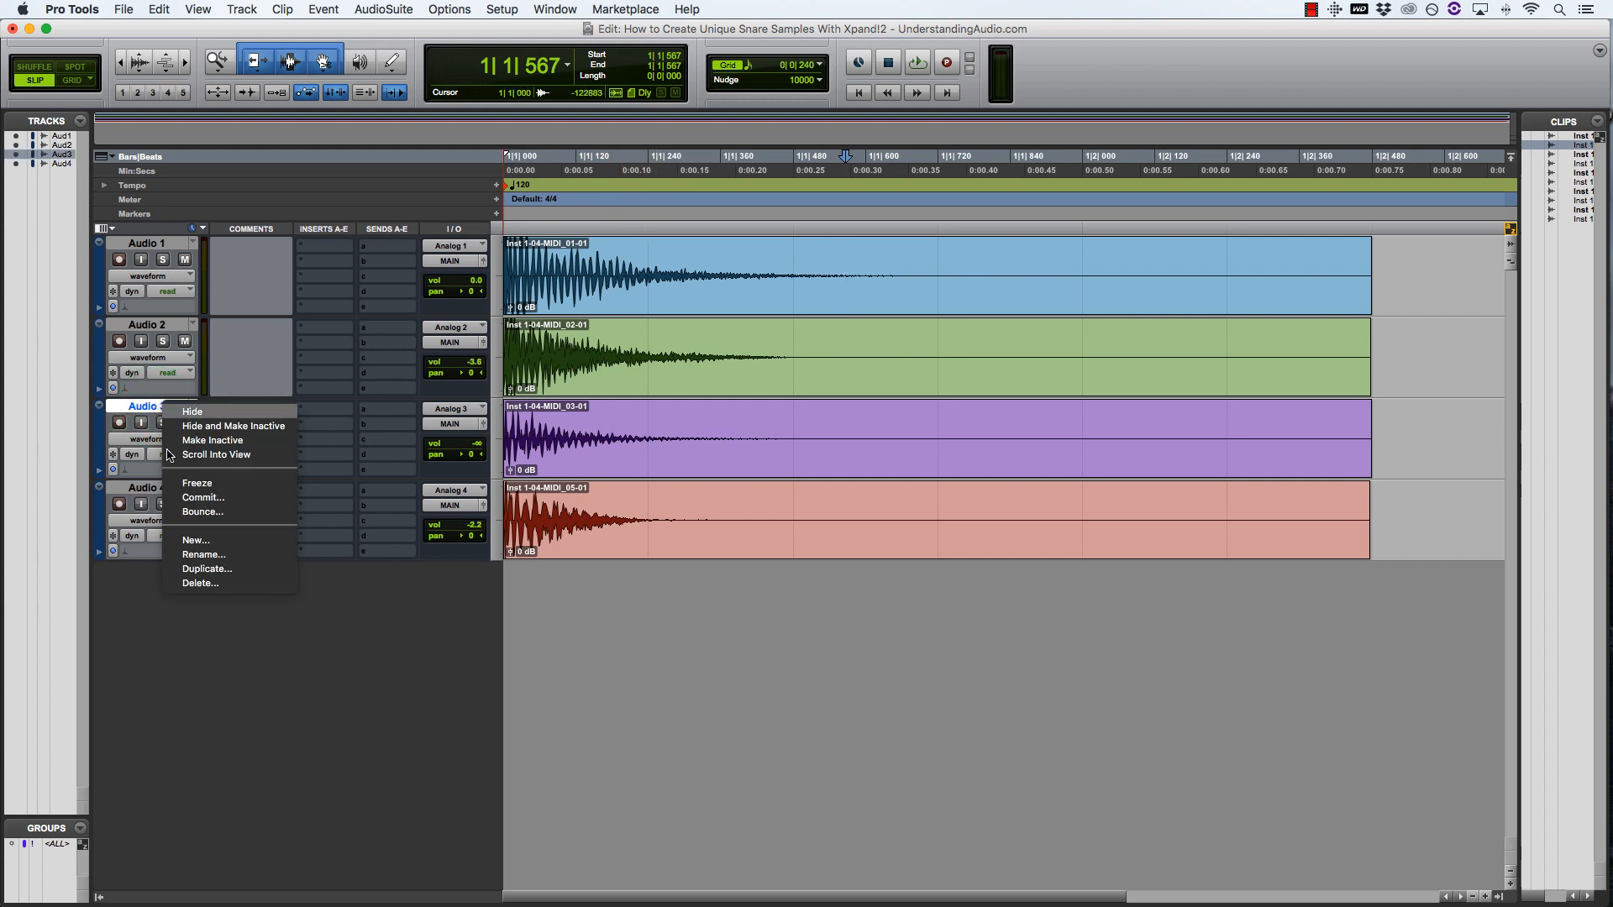
{"action": "left_click", "coordinate": [214, 583]}
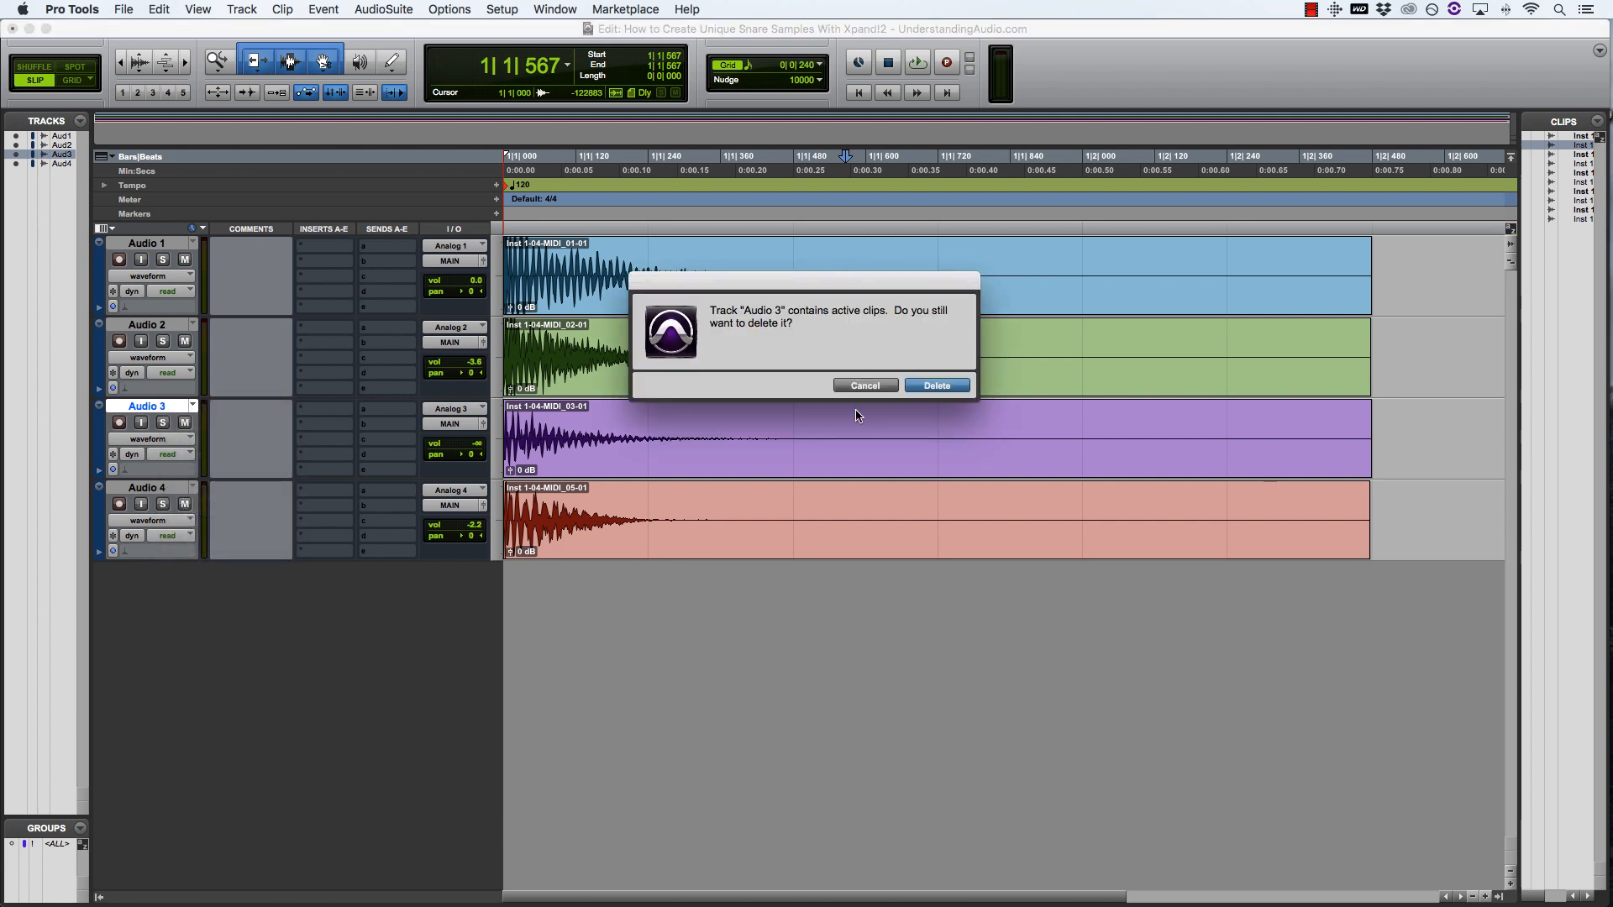
{"action": "left_click", "coordinate": [946, 387]}
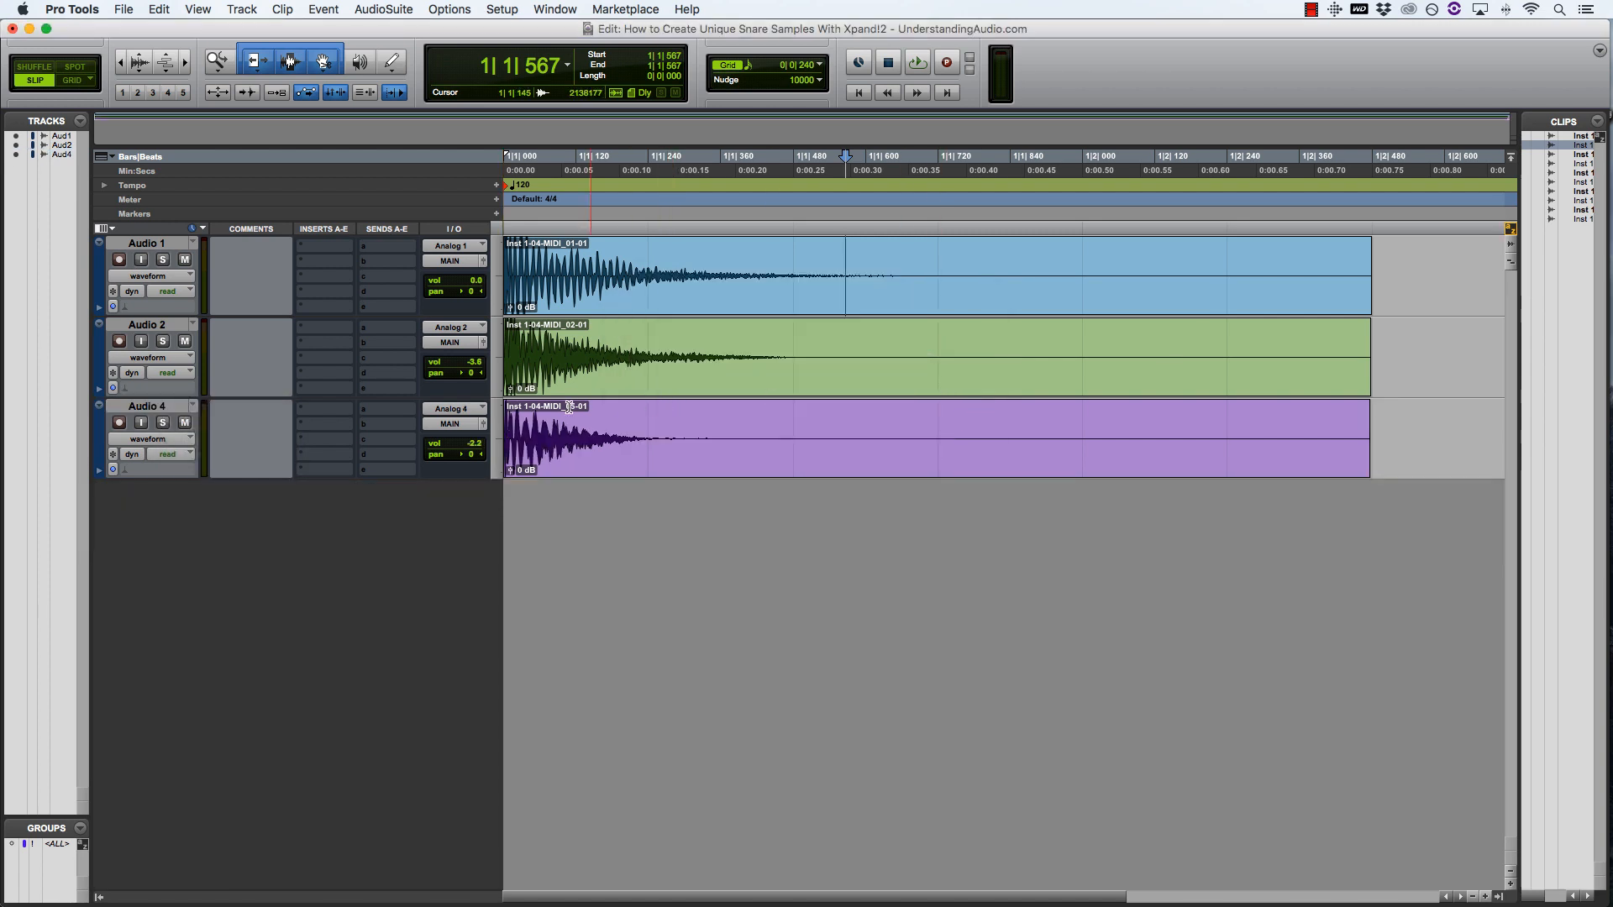
- Play the combined Audio 1, Audio 2 and Audio 4 snare layers from the start of the clips
{"action": "left_click", "coordinate": [613, 288]}
{"action": "key", "text": "space"}
{"action": "key", "text": "space"}
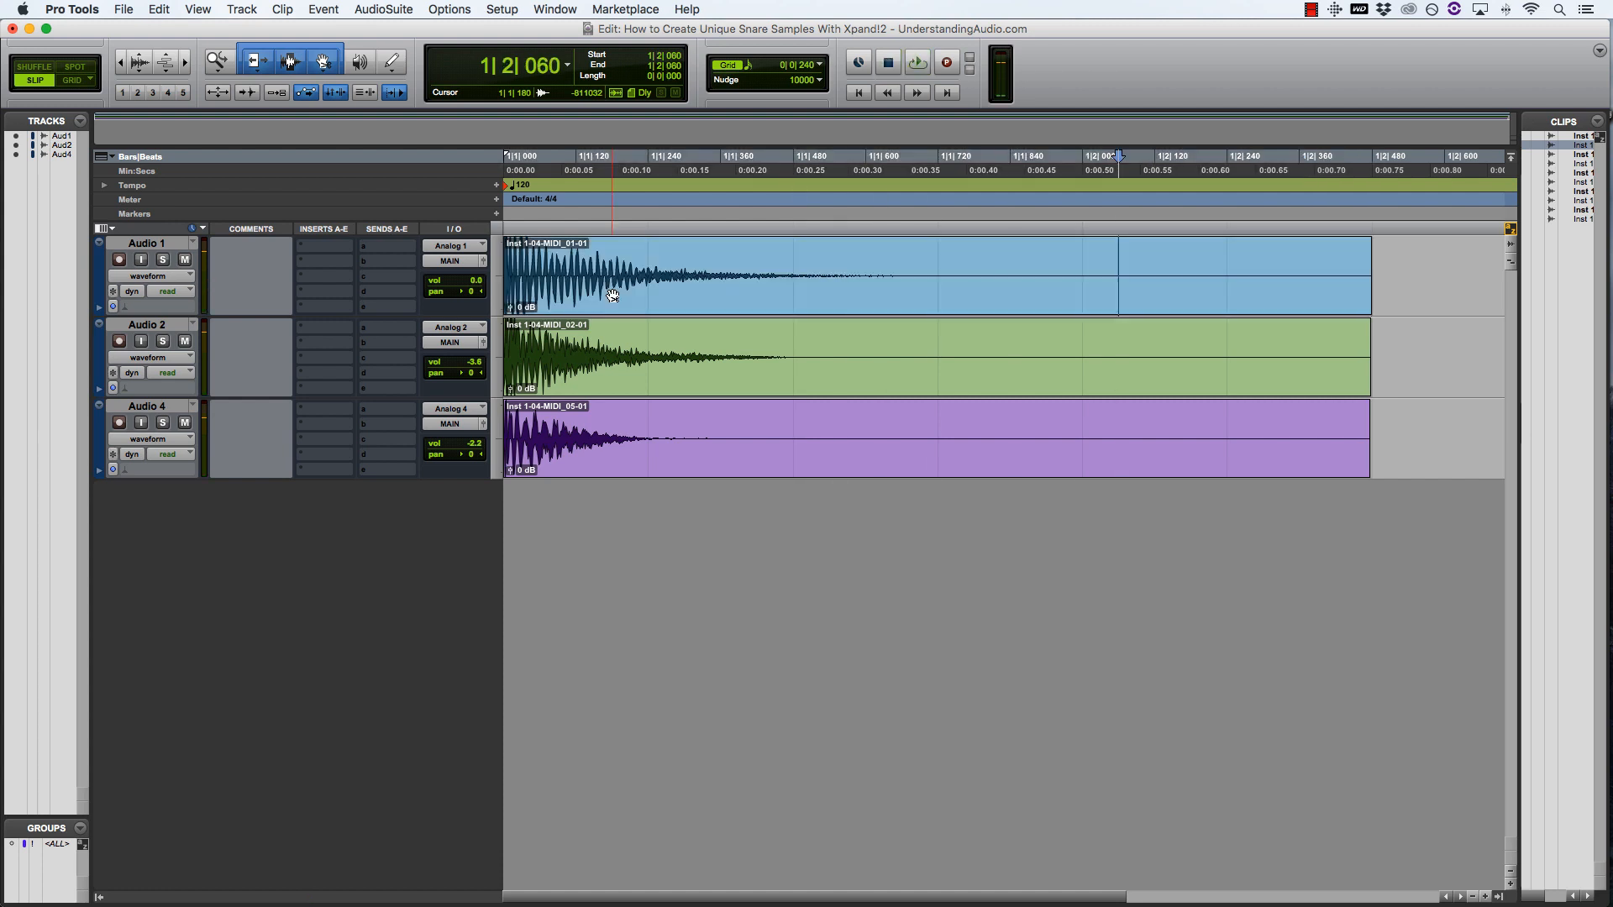
{"action": "scroll", "coordinate": [613, 299], "scroll_direction": "right", "scroll_amount": 3}
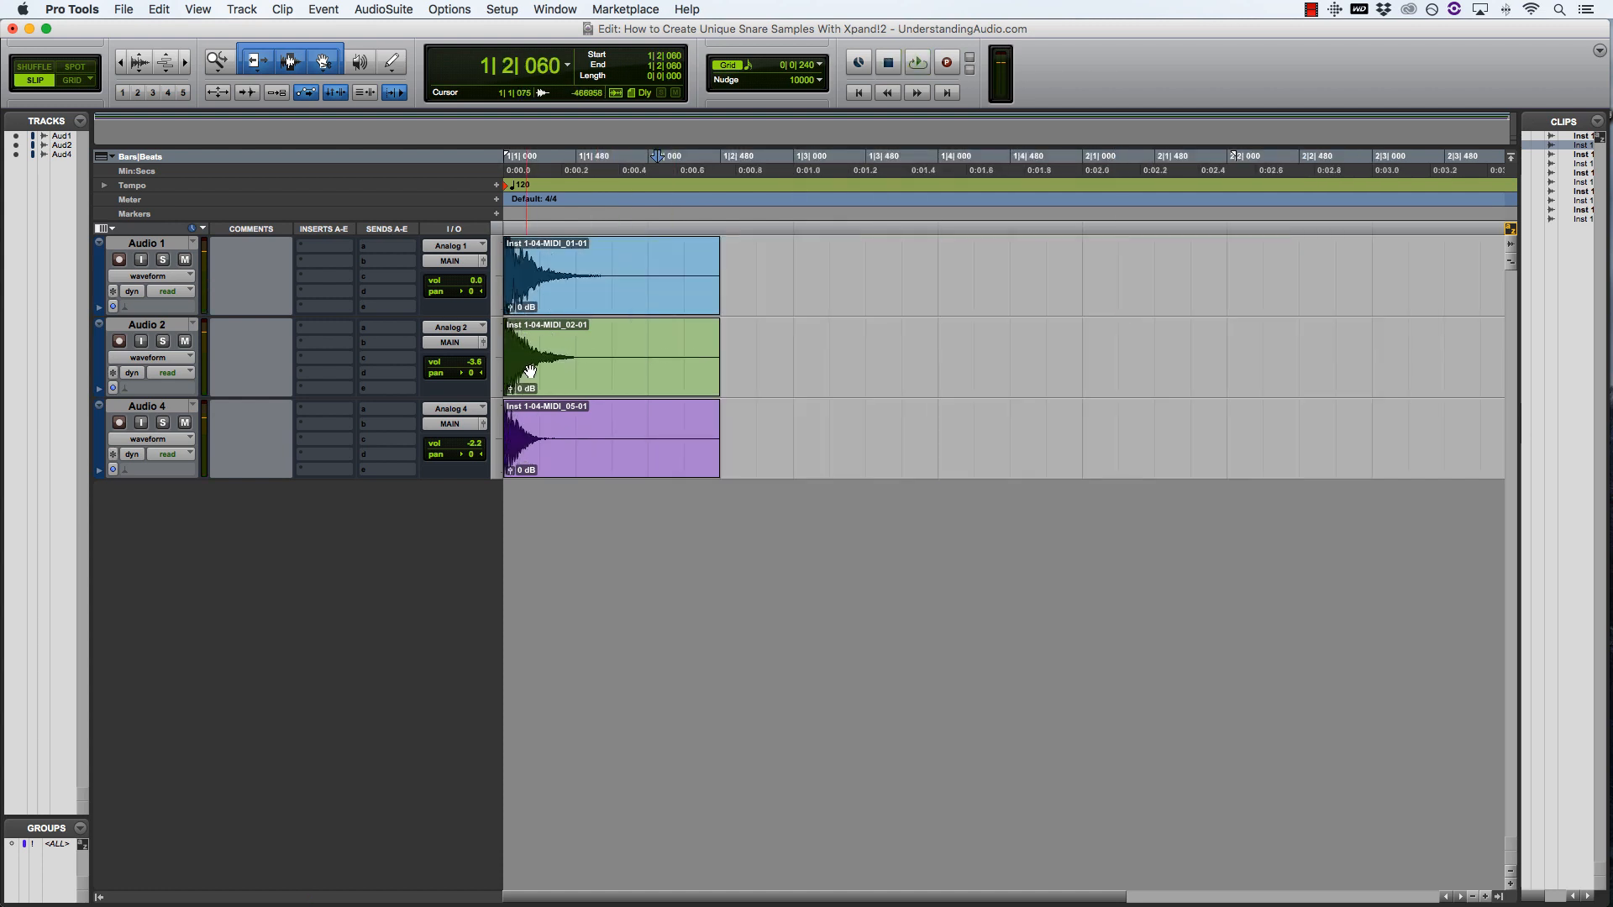
{"action": "scroll", "coordinate": [440, 370], "scroll_direction": "left", "scroll_amount": 3}
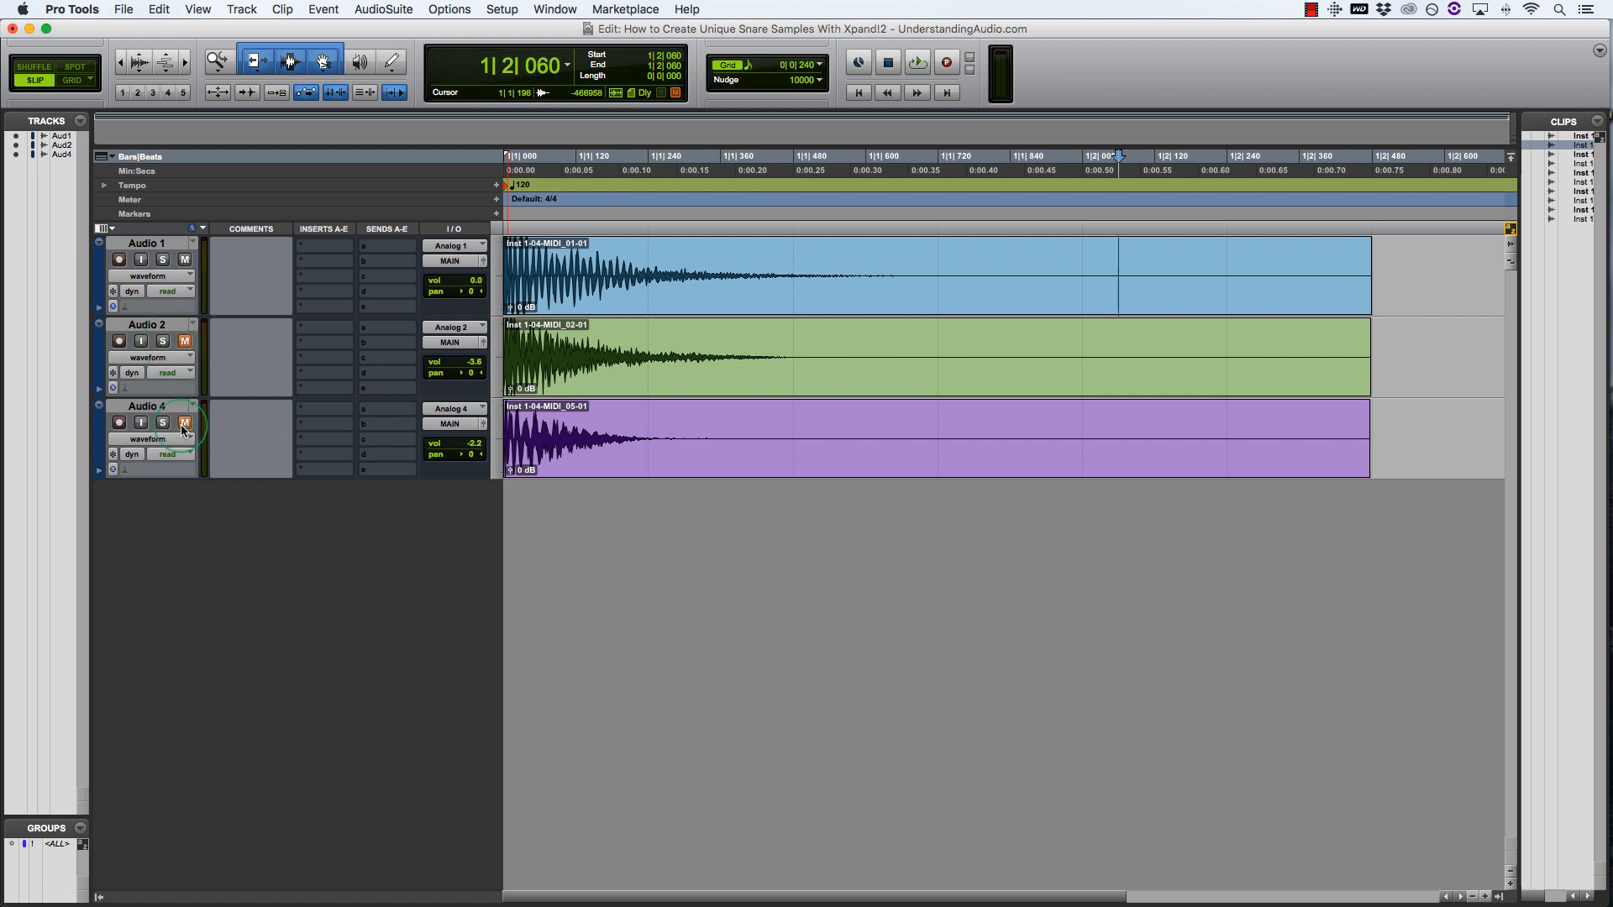
- Compare playback of Audio 1 alone with the full blend of all three snare tracks unmuted
{"action": "left_click", "coordinate": [578, 298]}
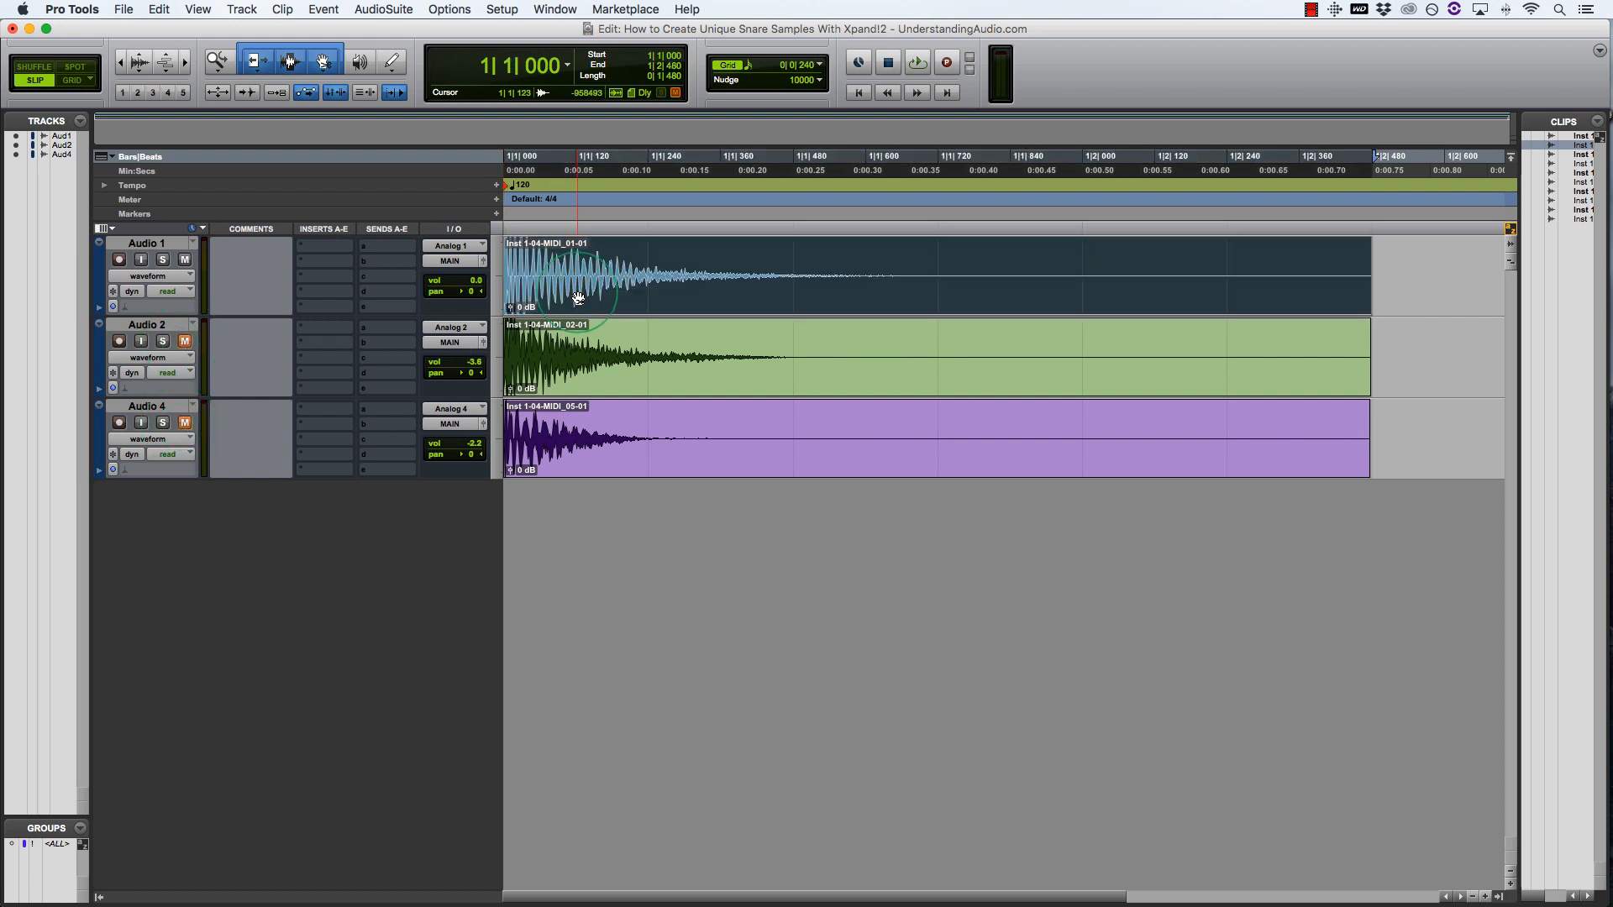
{"action": "key", "text": "space"}
{"action": "key", "text": "space"}
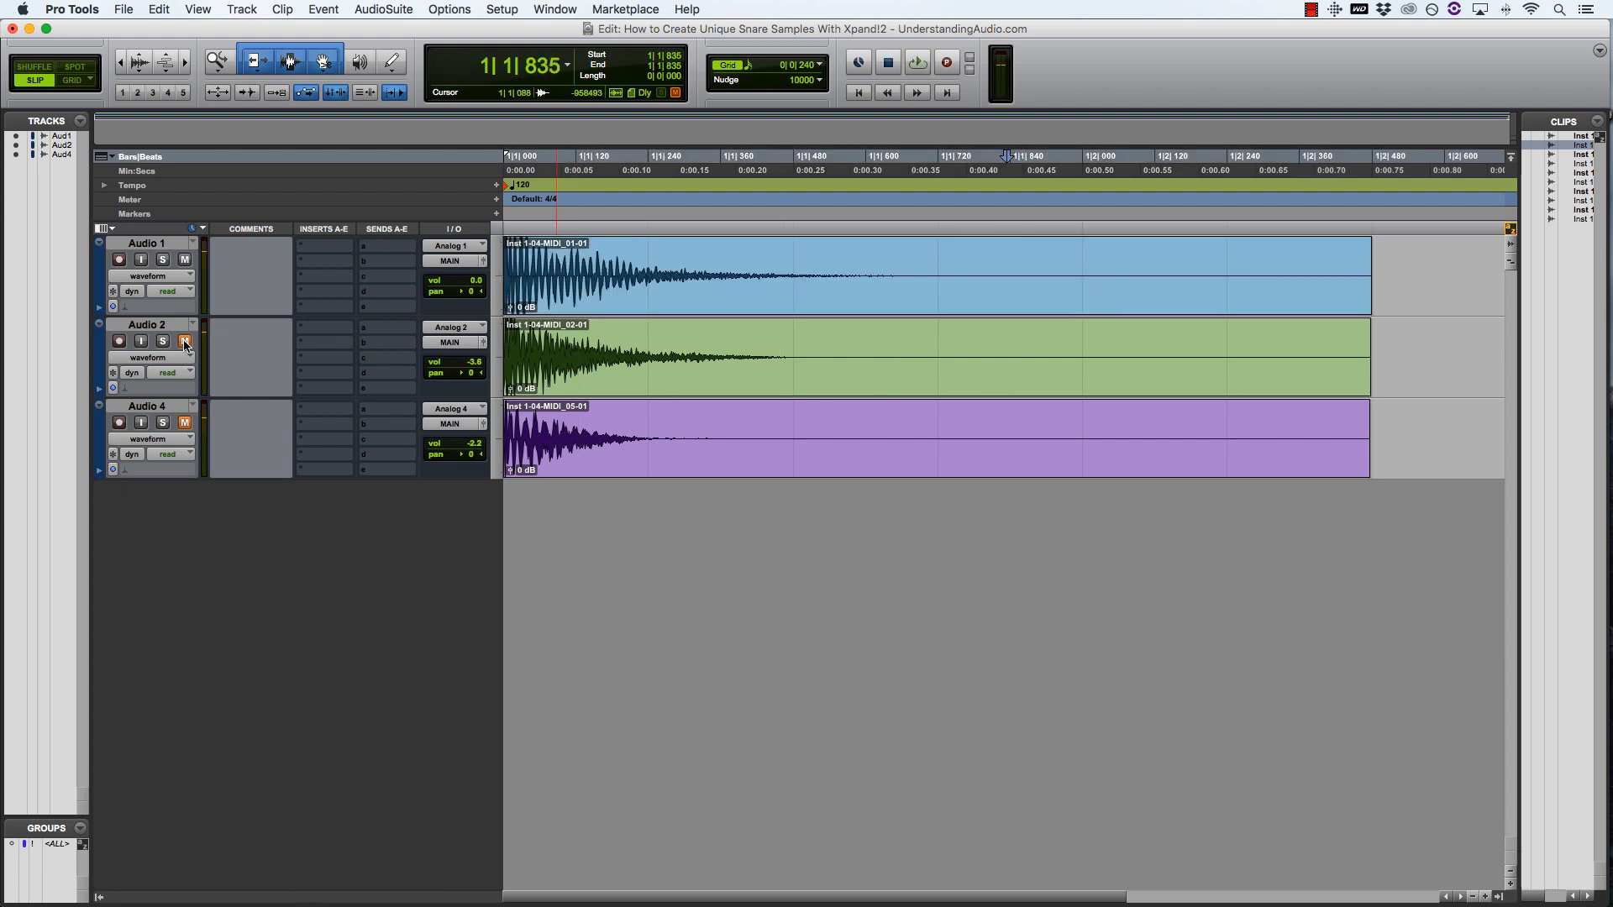
{"action": "left_click", "coordinate": [686, 456]}
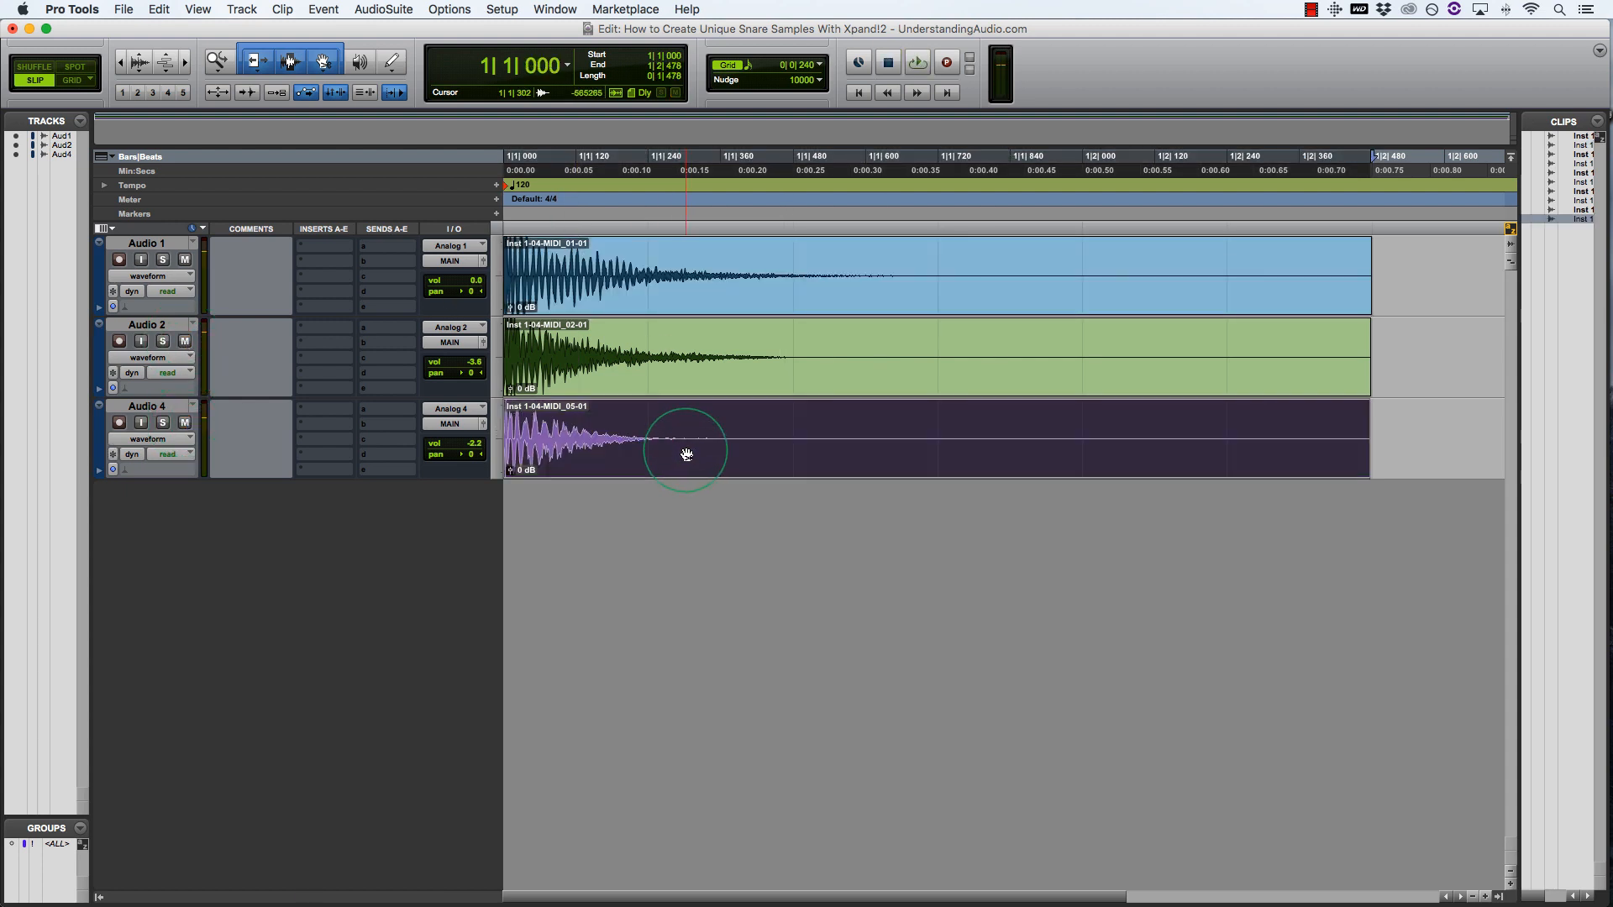
{"action": "key", "text": "space"}
{"action": "key", "text": "space"}
{"action": "key", "text": "super+bracketleft"}
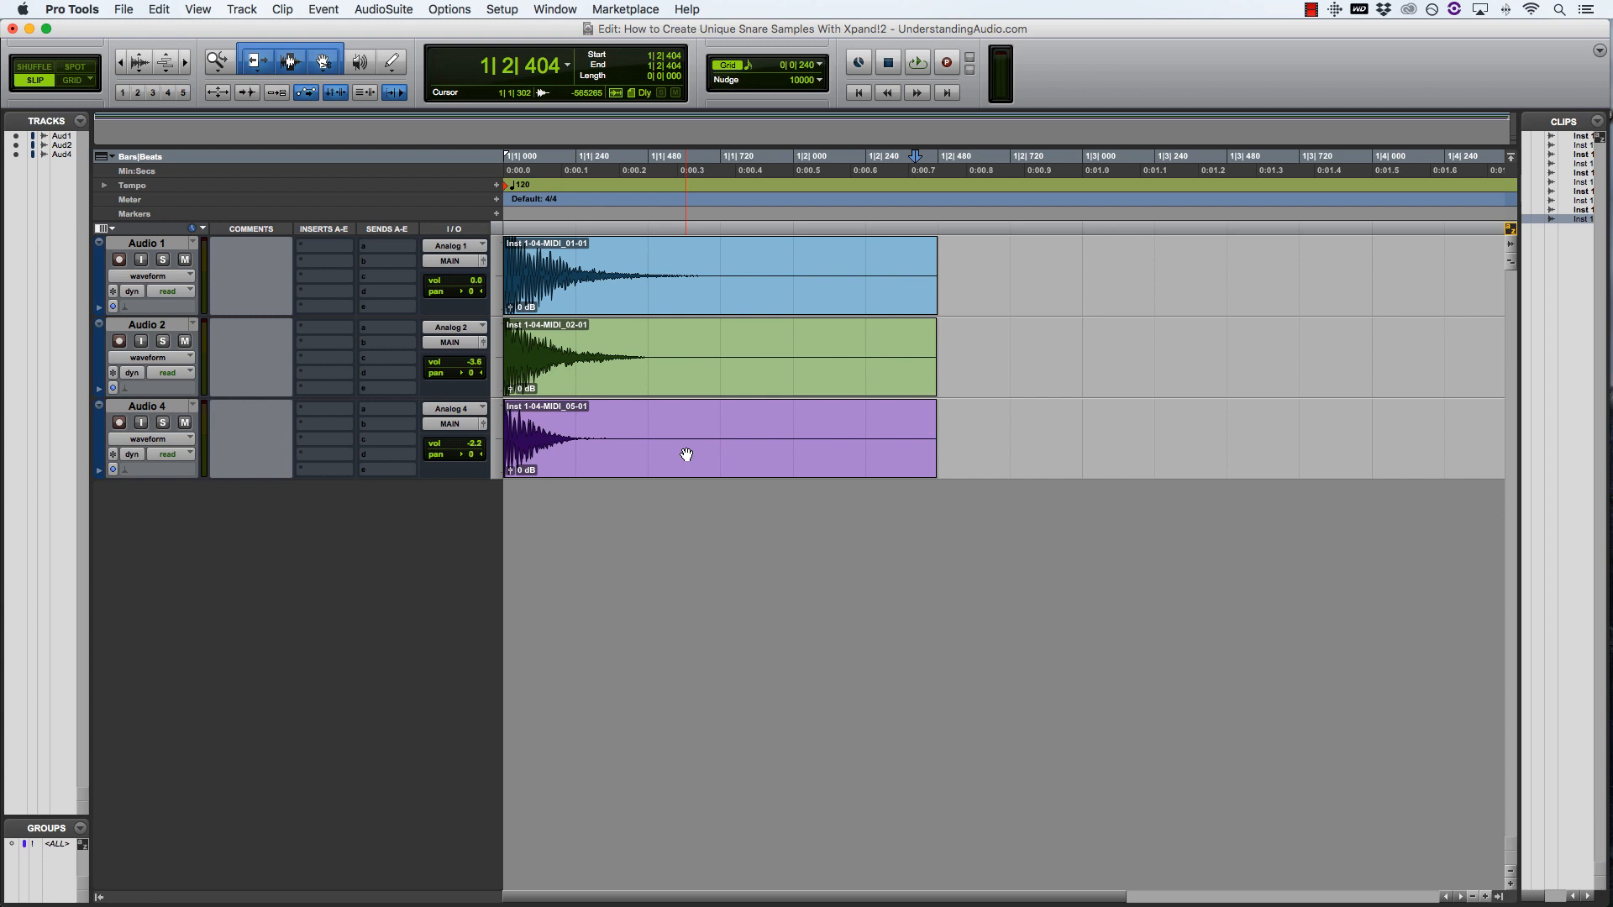
- Insert the mono SansAmp PSA-1 harmonic plug-in on the Audio 2 track
{"action": "left_click", "coordinate": [328, 332]}
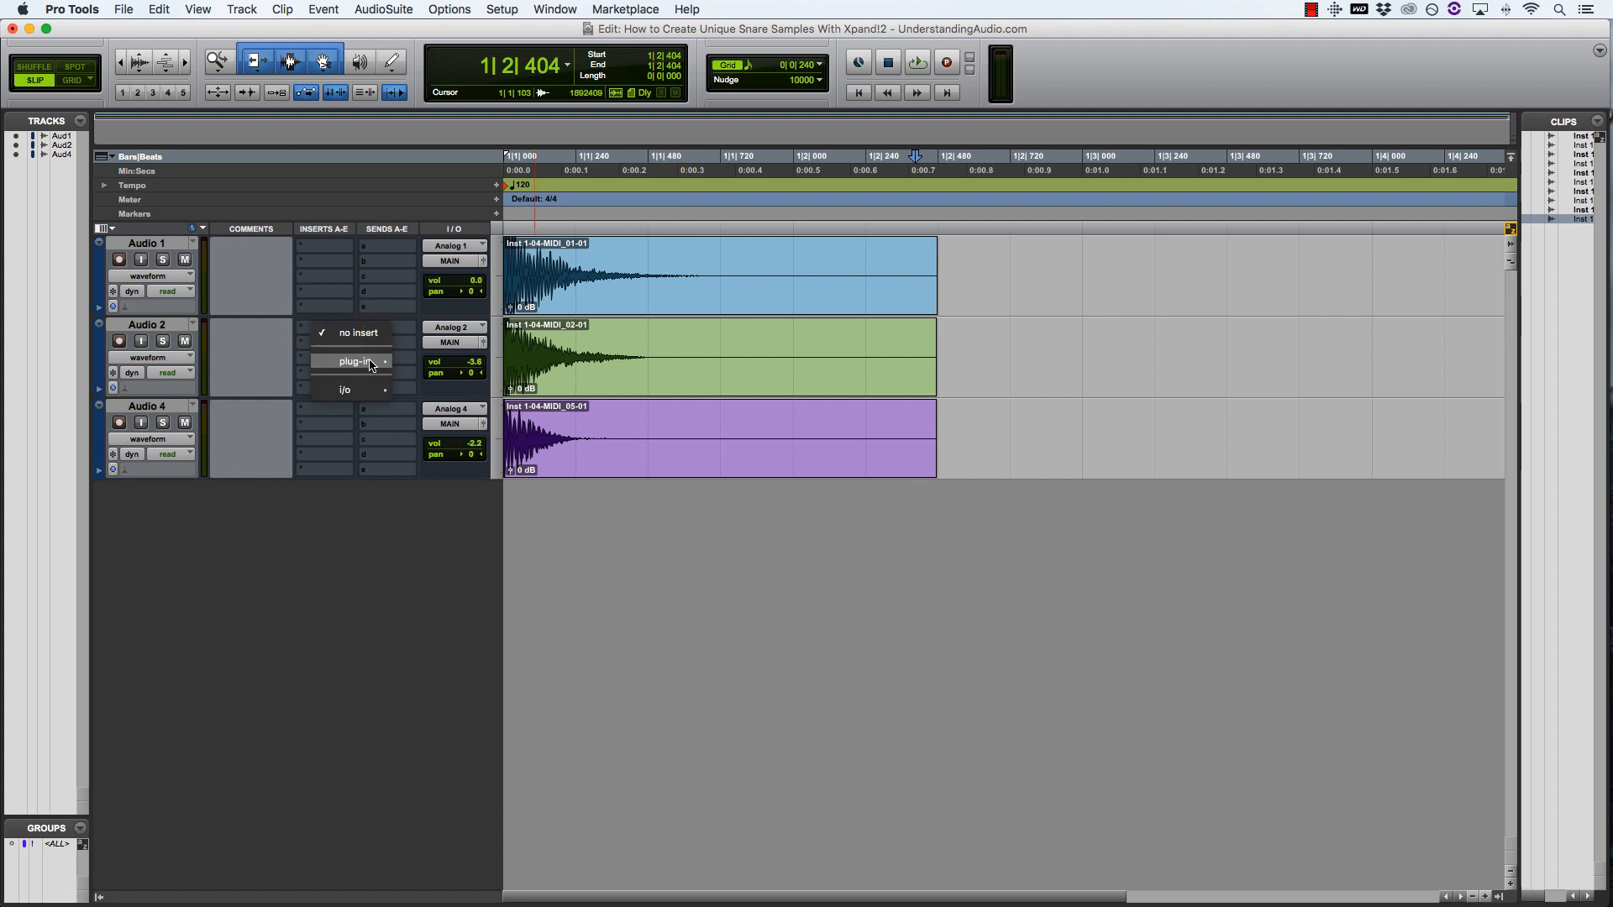
{"action": "mouse_move", "coordinate": [372, 363]}
{"action": "mouse_move", "coordinate": [472, 454]}
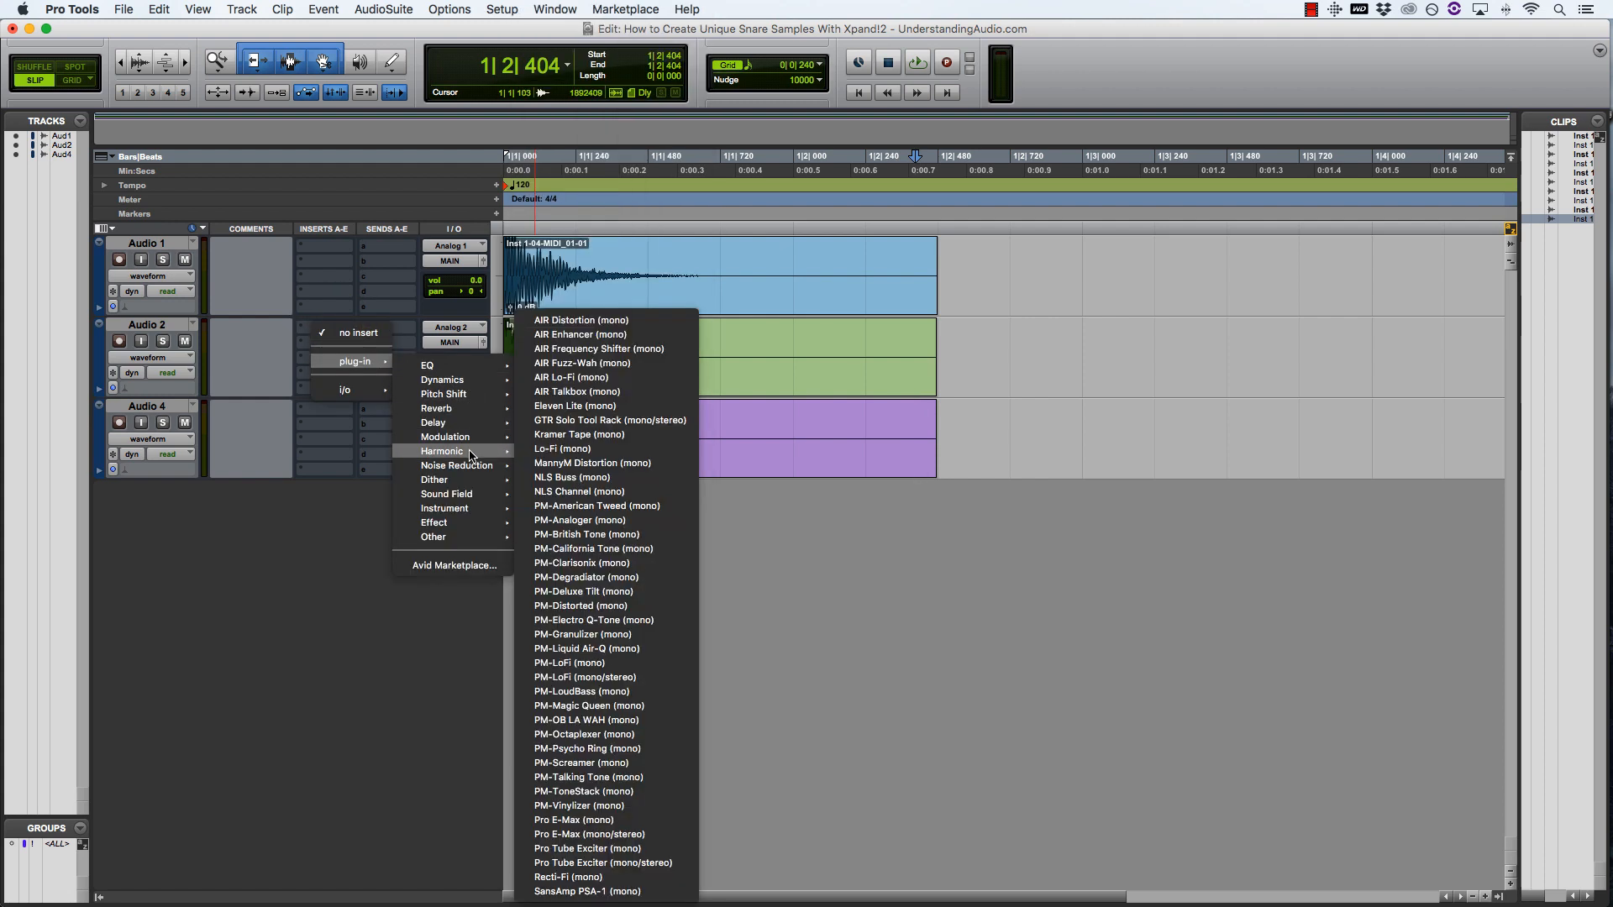
{"action": "left_click", "coordinate": [603, 891]}
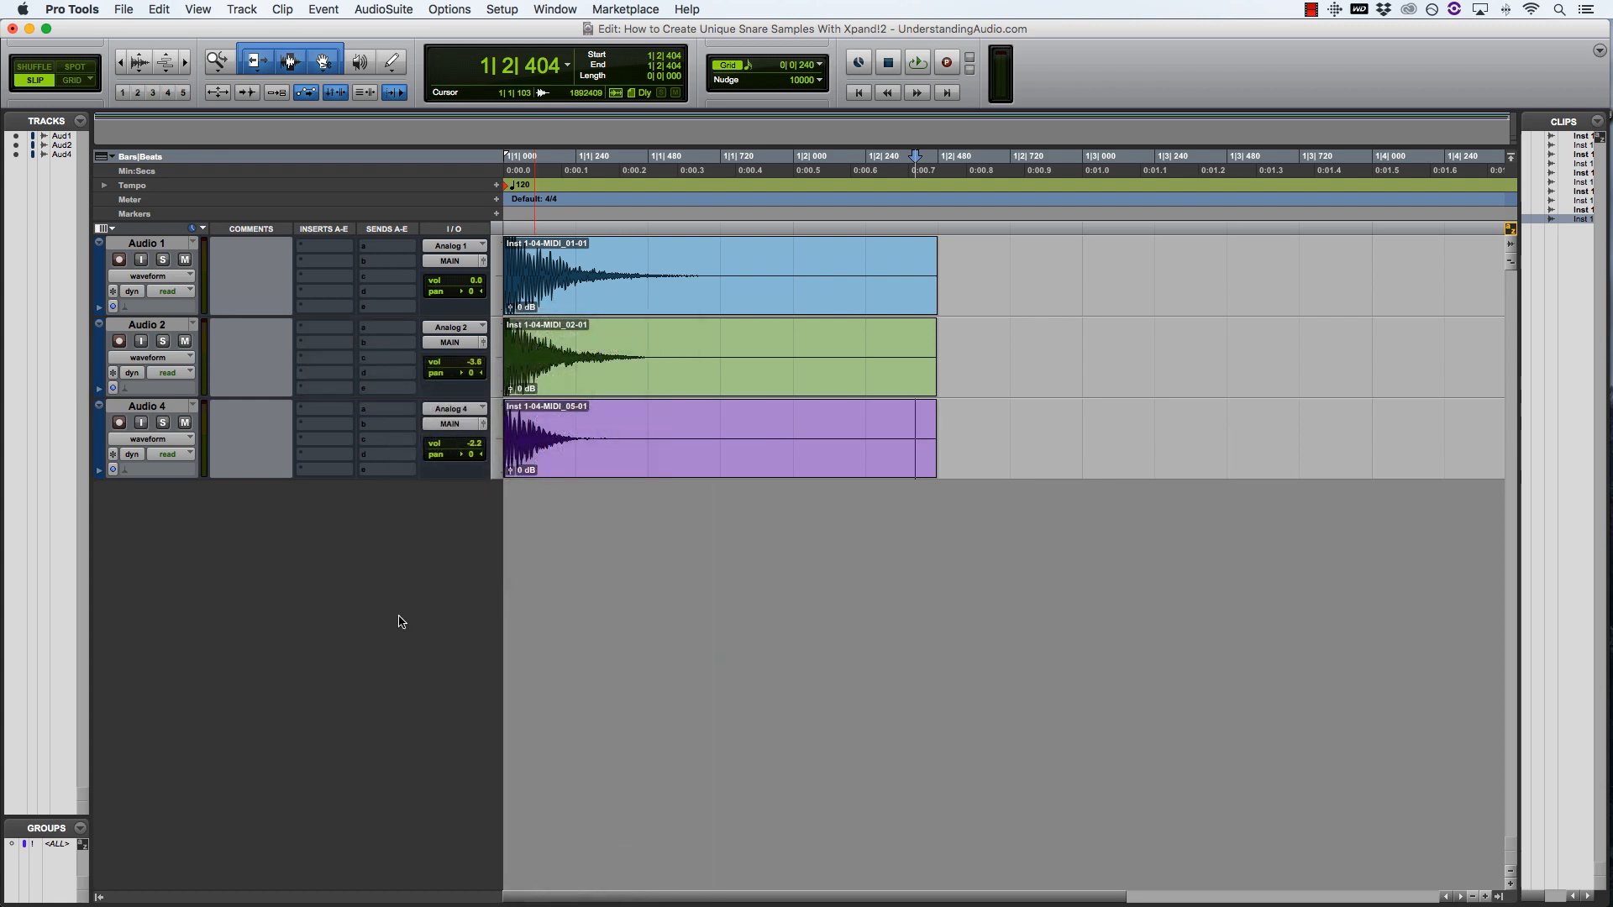
- Solo Audio 2, raise the SansAmp's Crunch and Drive, and audition the distorted snare from the clip start
{"action": "left_click", "coordinate": [162, 341]}
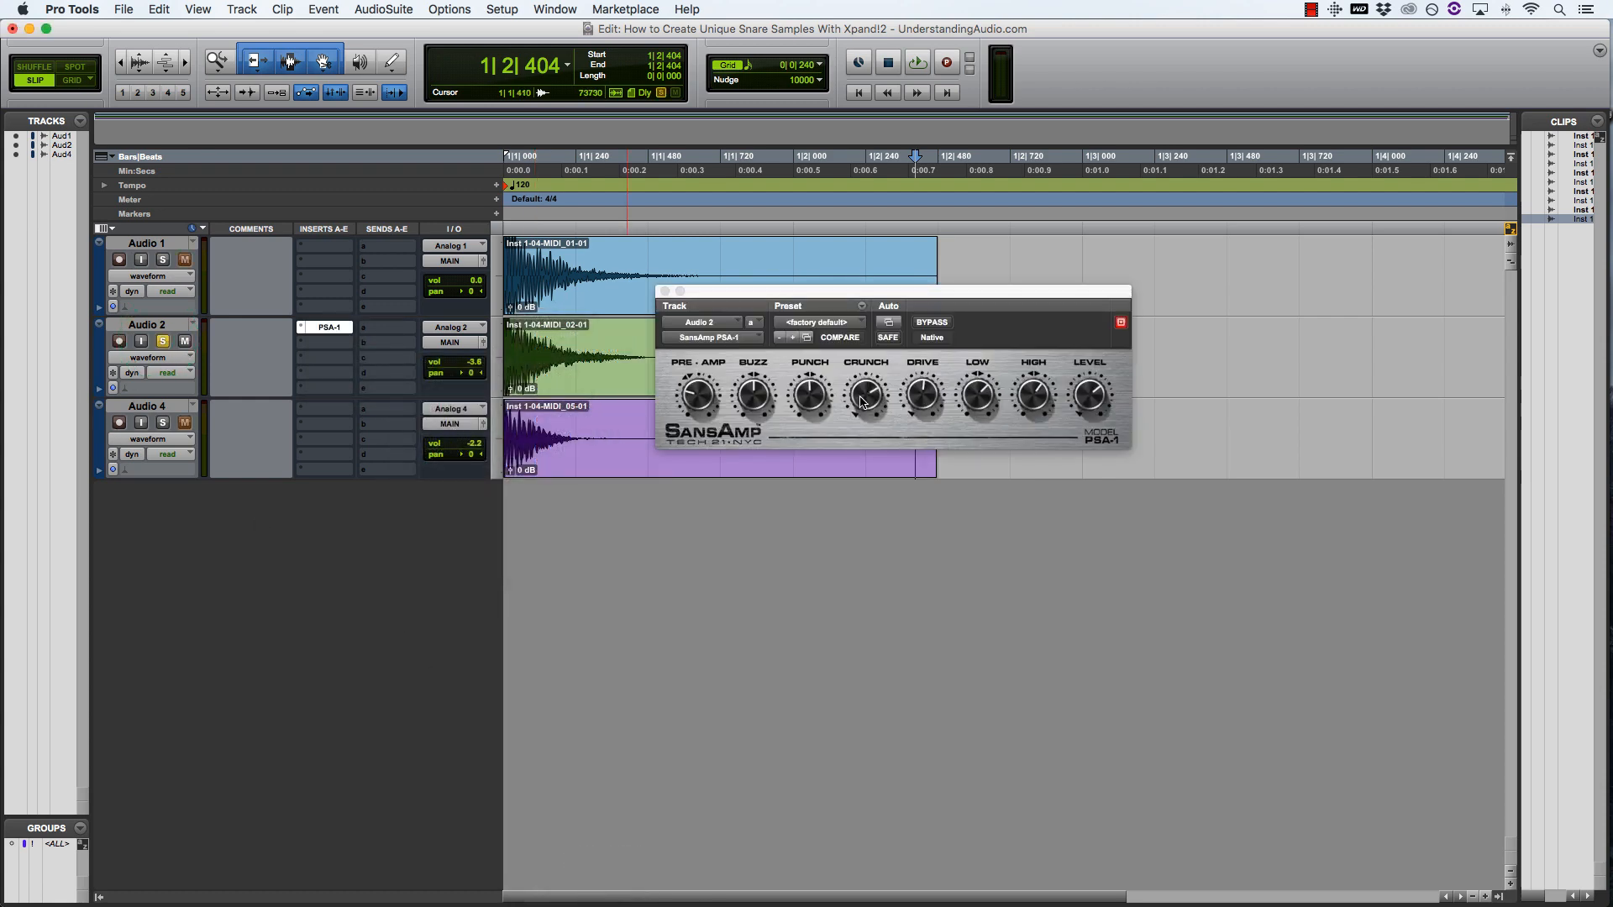
{"action": "left_click_drag", "start_coordinate": [868, 405], "coordinate": [927, 388]}
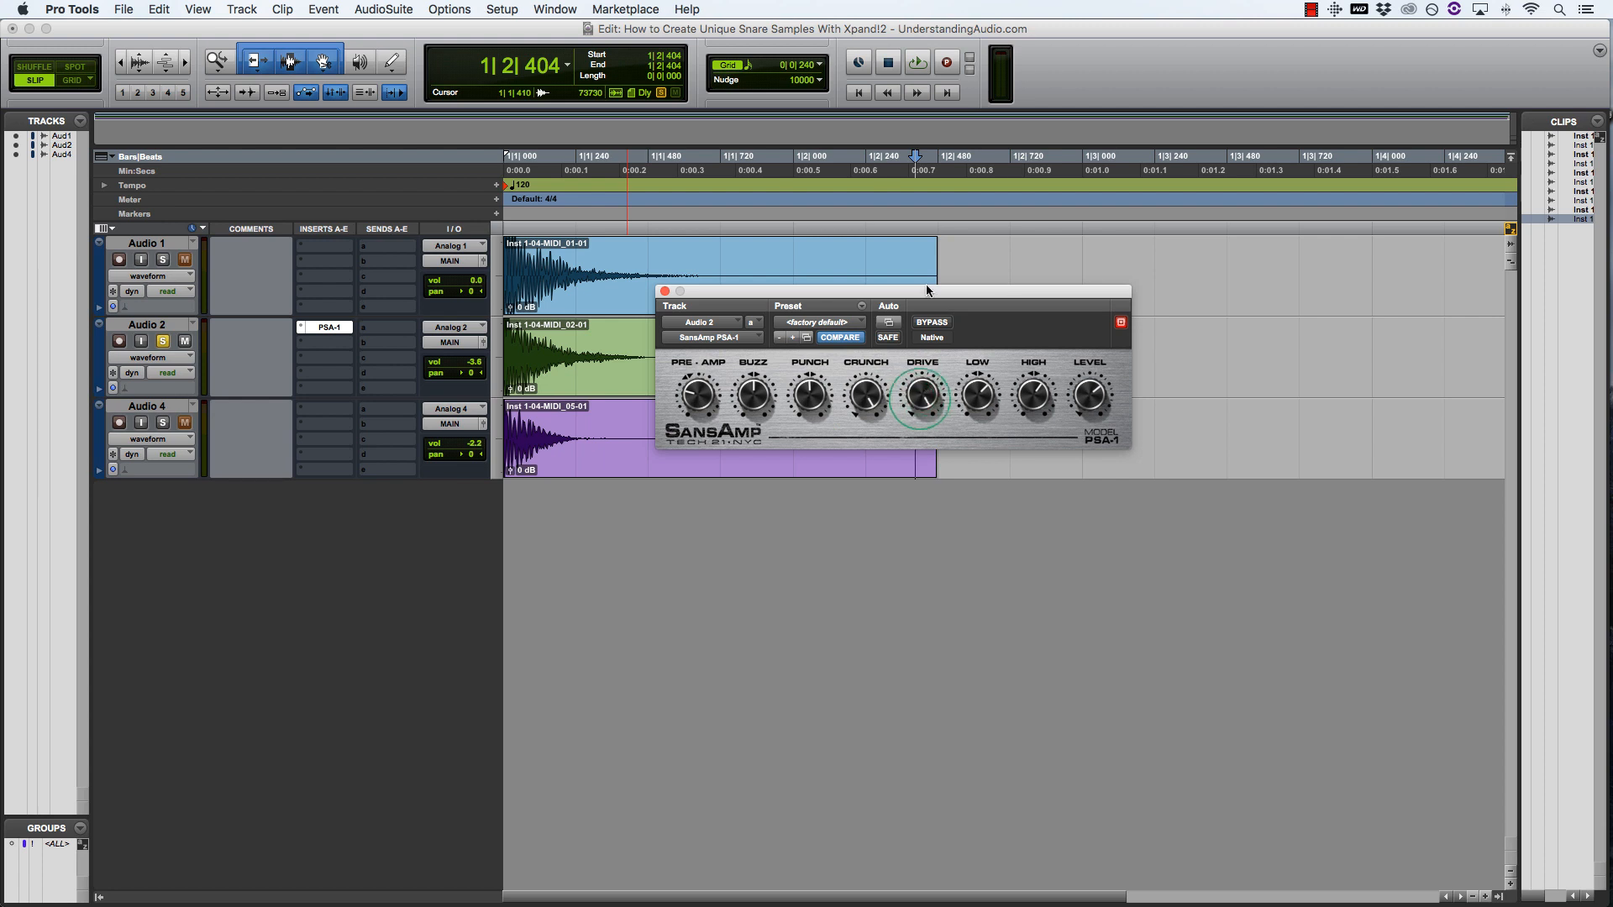
{"action": "left_click", "coordinate": [548, 374]}
{"action": "key", "text": "space"}
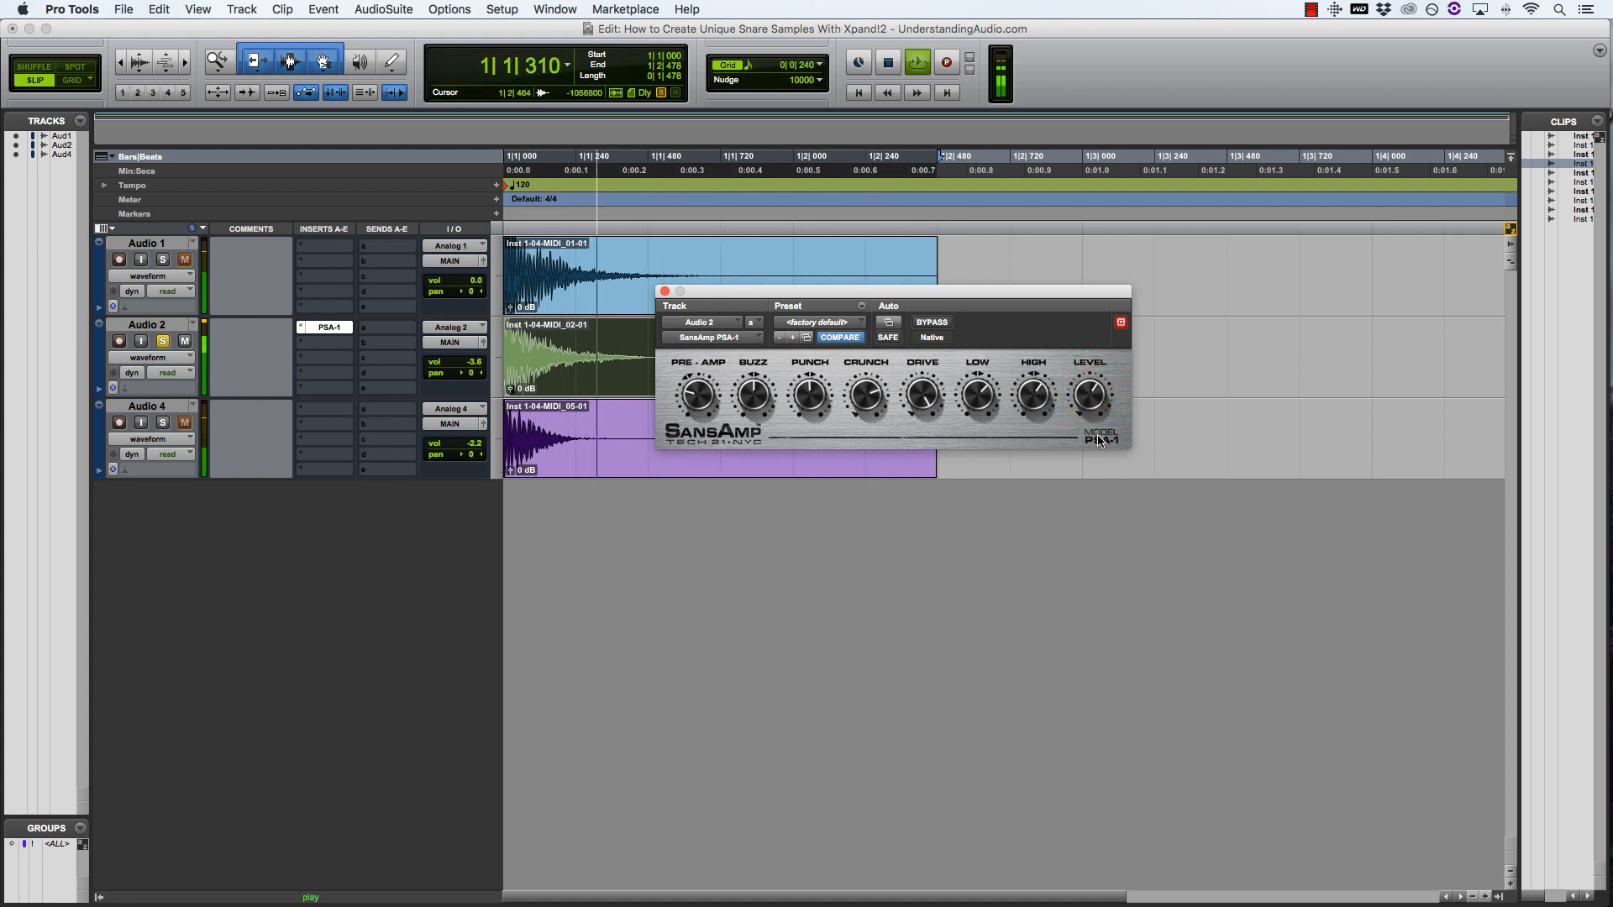
{"action": "key", "text": "space"}
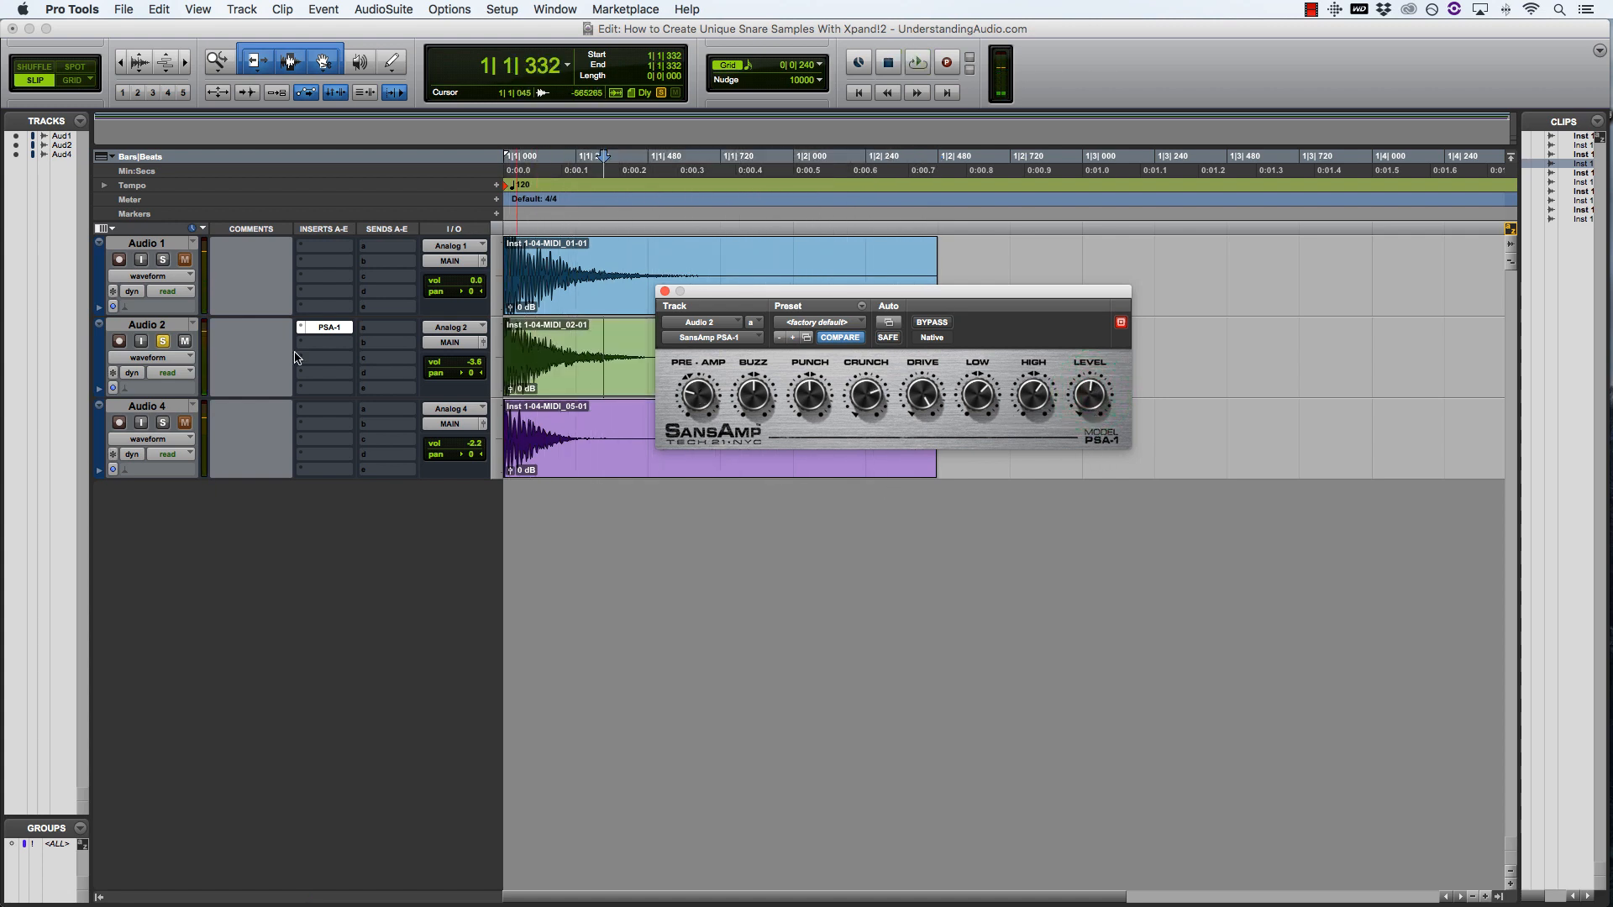
- Unsolo Audio 2, close the SansAmp window and loop all three snare layers from the clip start
{"action": "left_click", "coordinate": [163, 340]}
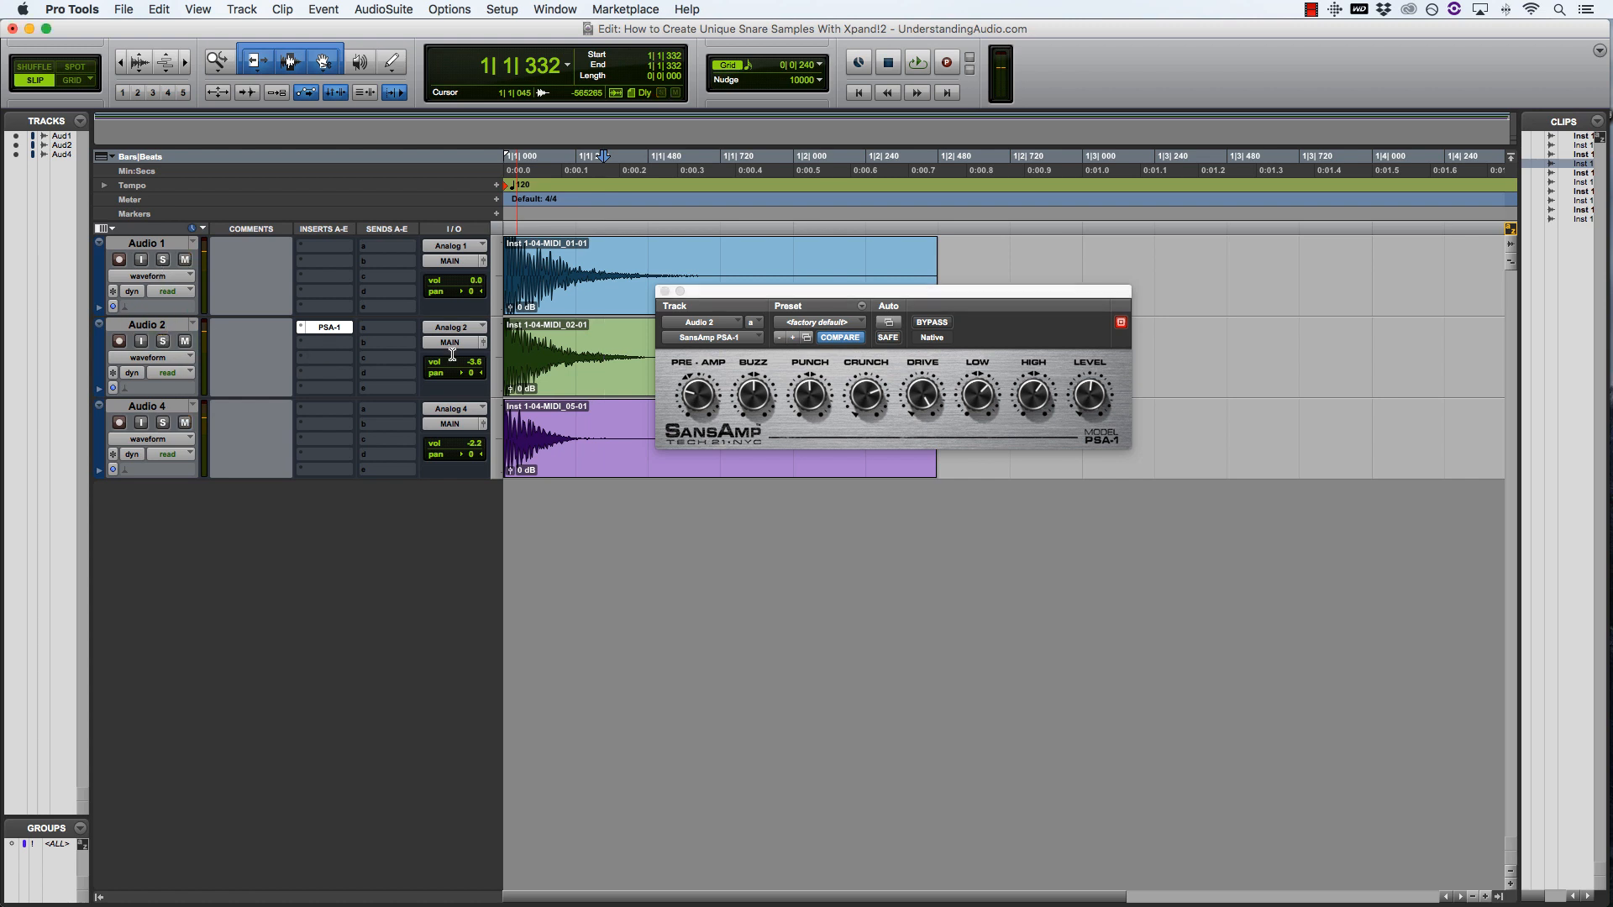
{"action": "left_click", "coordinate": [665, 292]}
{"action": "left_click", "coordinate": [592, 376]}
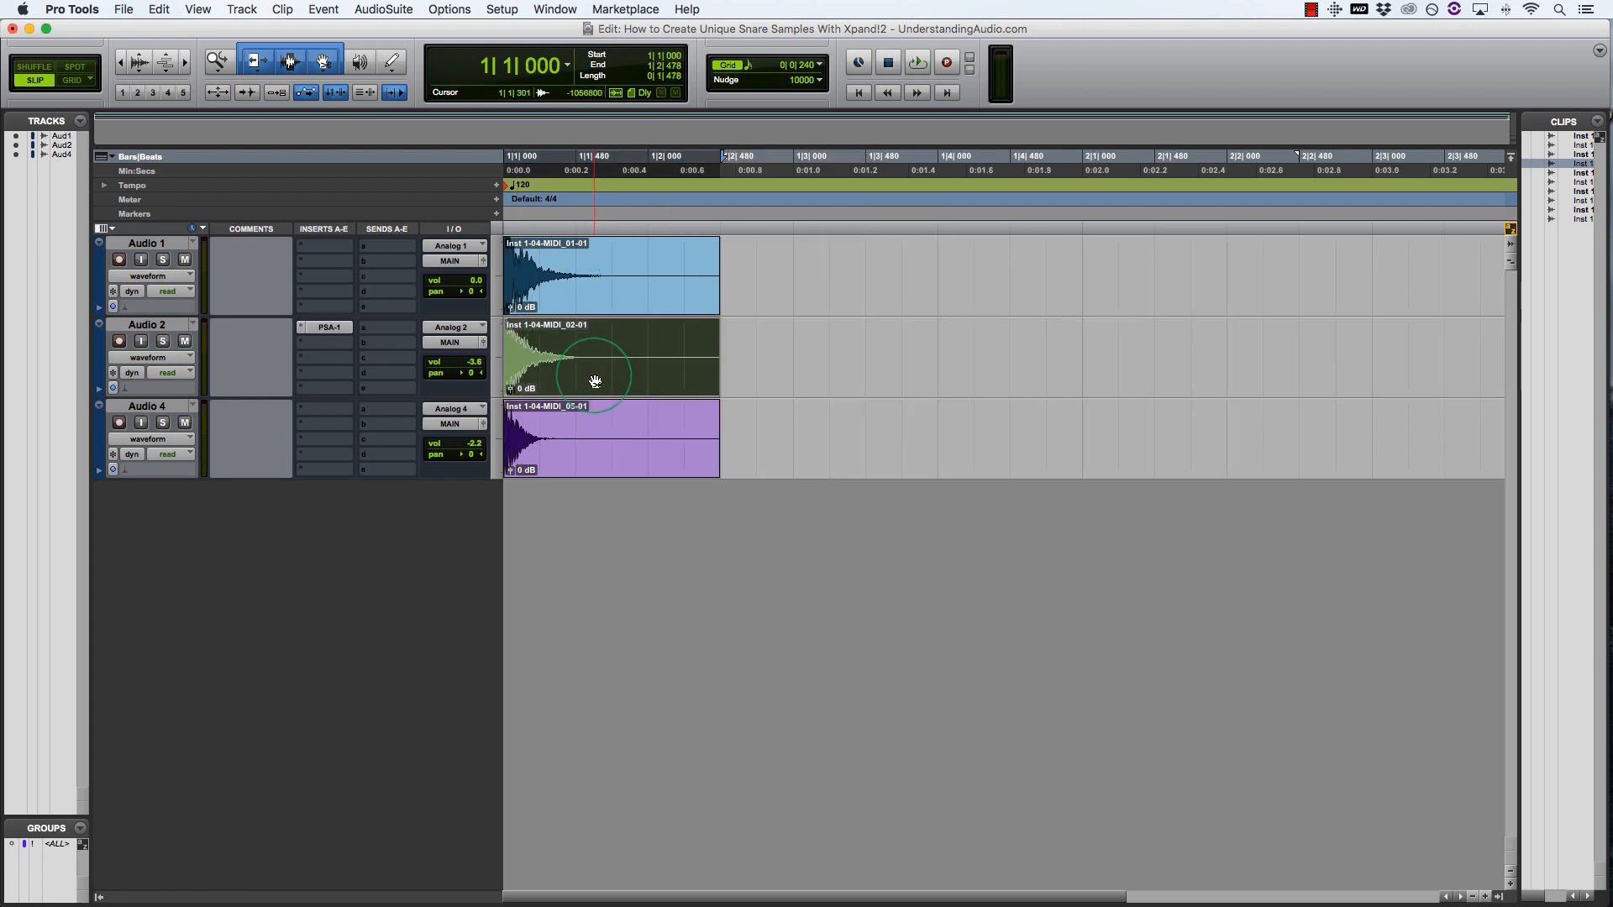
{"action": "key", "text": "super+bracketright"}
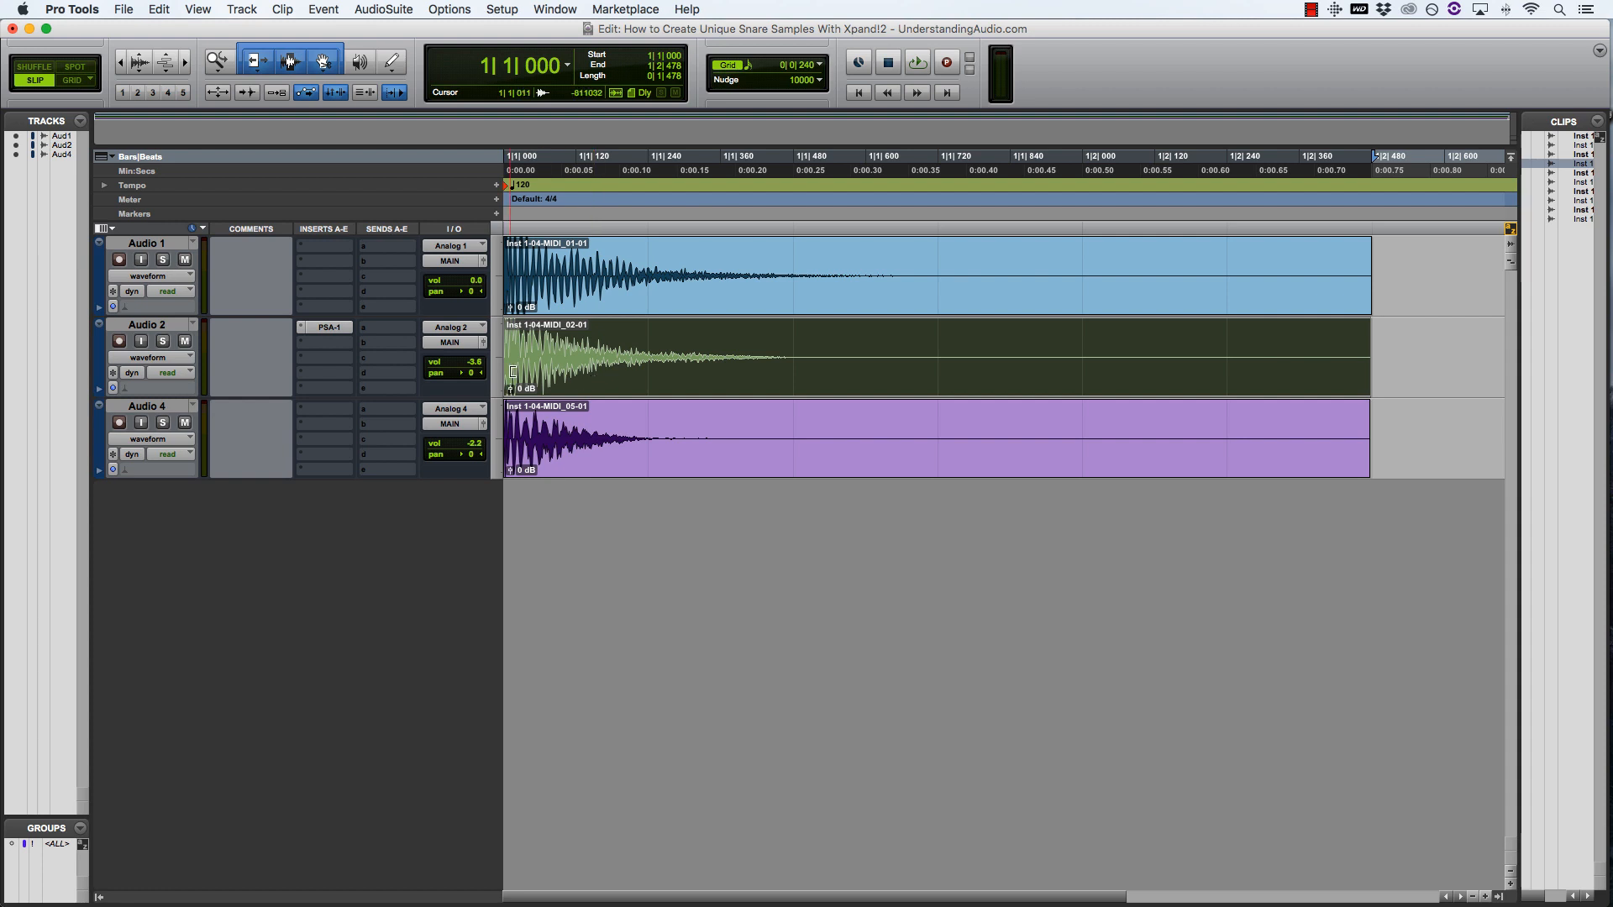
{"action": "key", "text": "space"}
- Lower Audio 2's volume to -18.8 dB, comparing the mix with the track muted and unmuted, and stop playback
{"action": "left_click", "coordinate": [483, 343]}
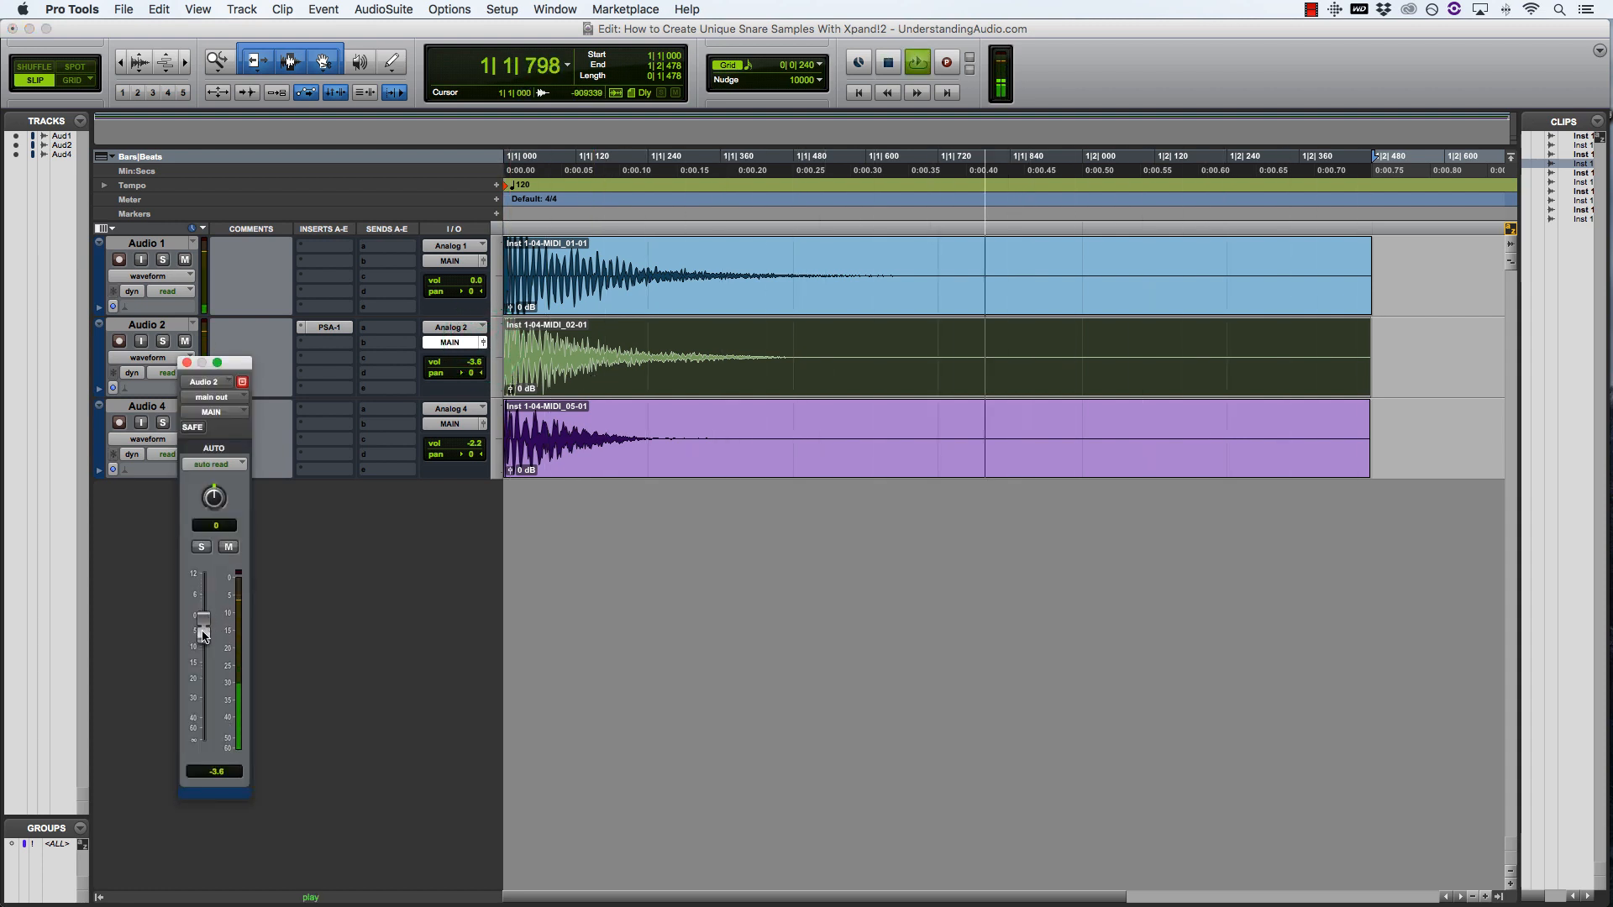
{"action": "left_click_drag", "start_coordinate": [203, 635], "coordinate": [203, 696]}
{"action": "left_click", "coordinate": [229, 547]}
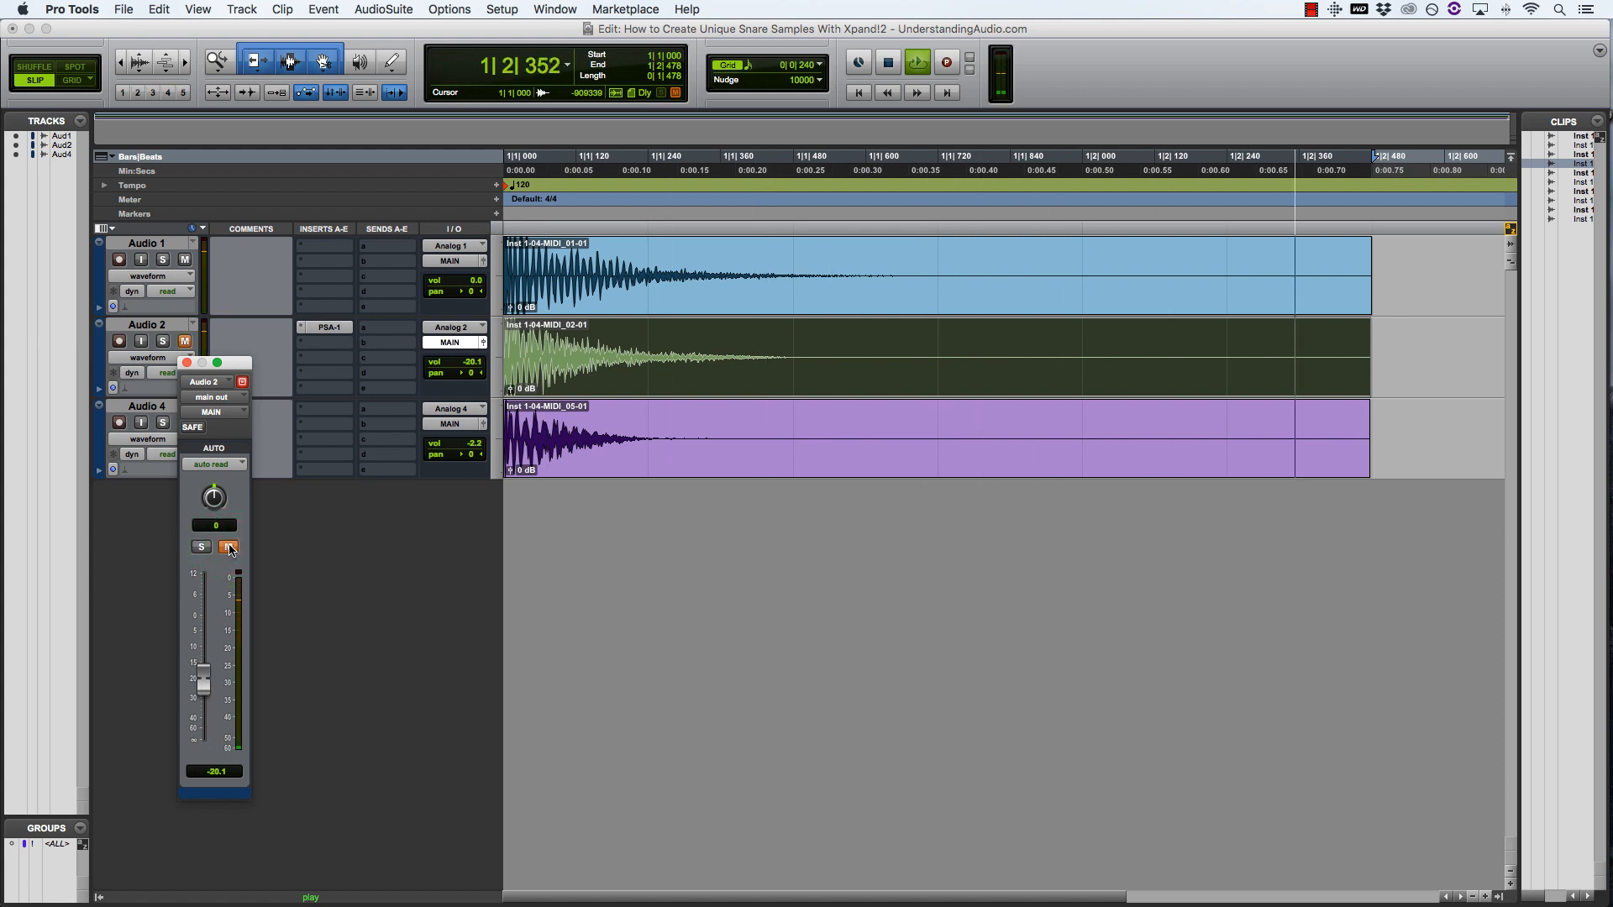
{"action": "left_click", "coordinate": [229, 548]}
{"action": "left_click", "coordinate": [202, 677]}
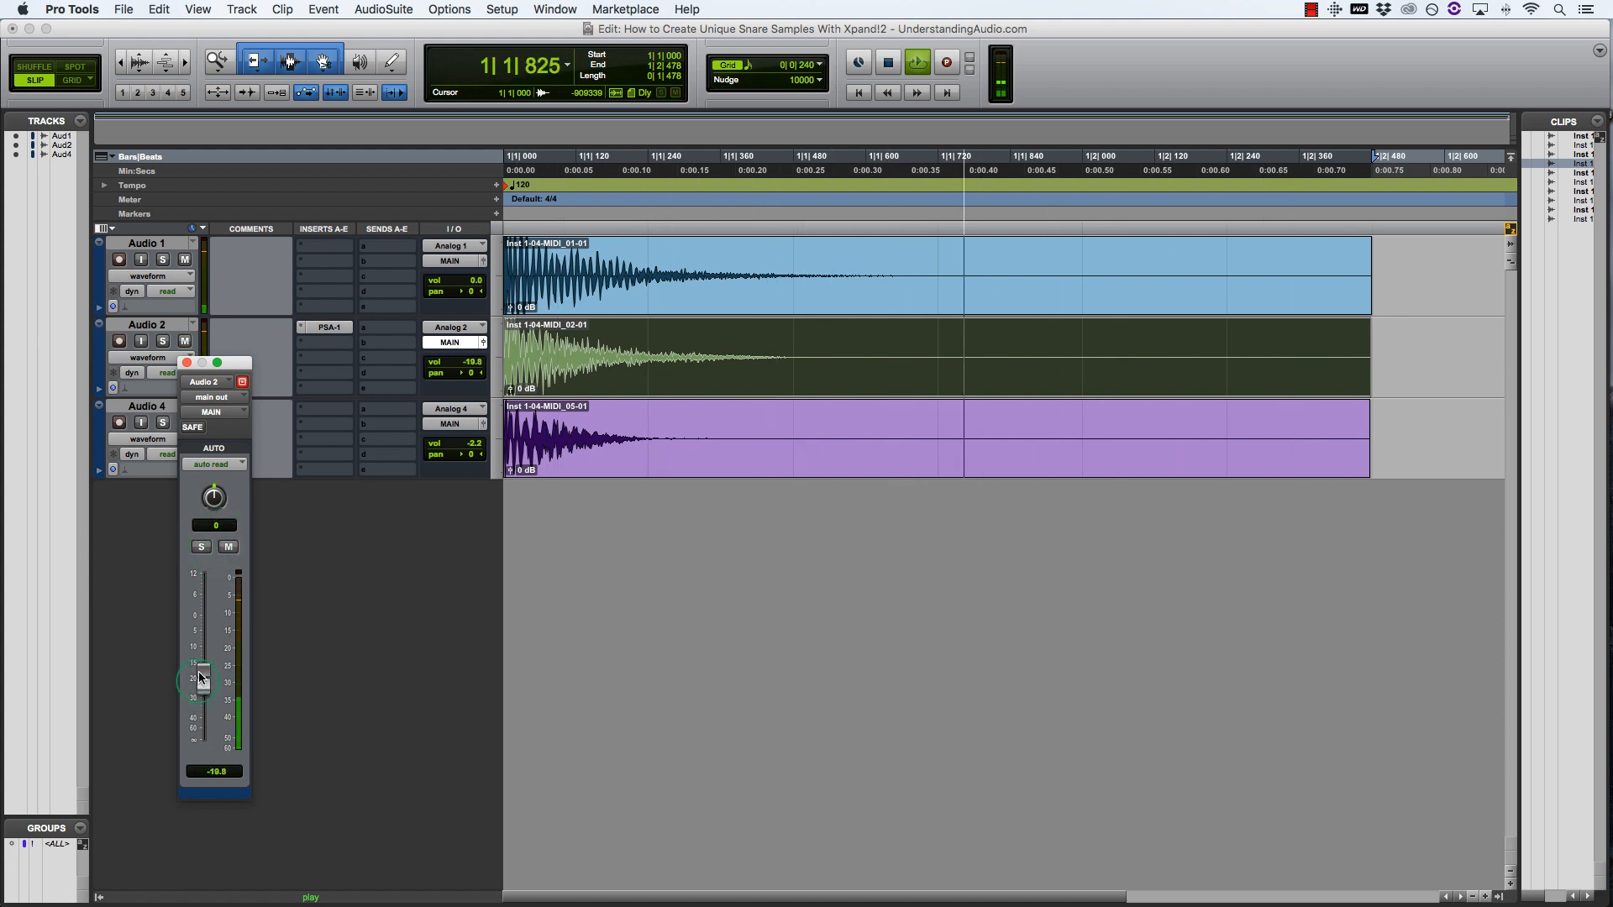
{"action": "left_click_drag", "start_coordinate": [202, 677], "coordinate": [202, 687]}
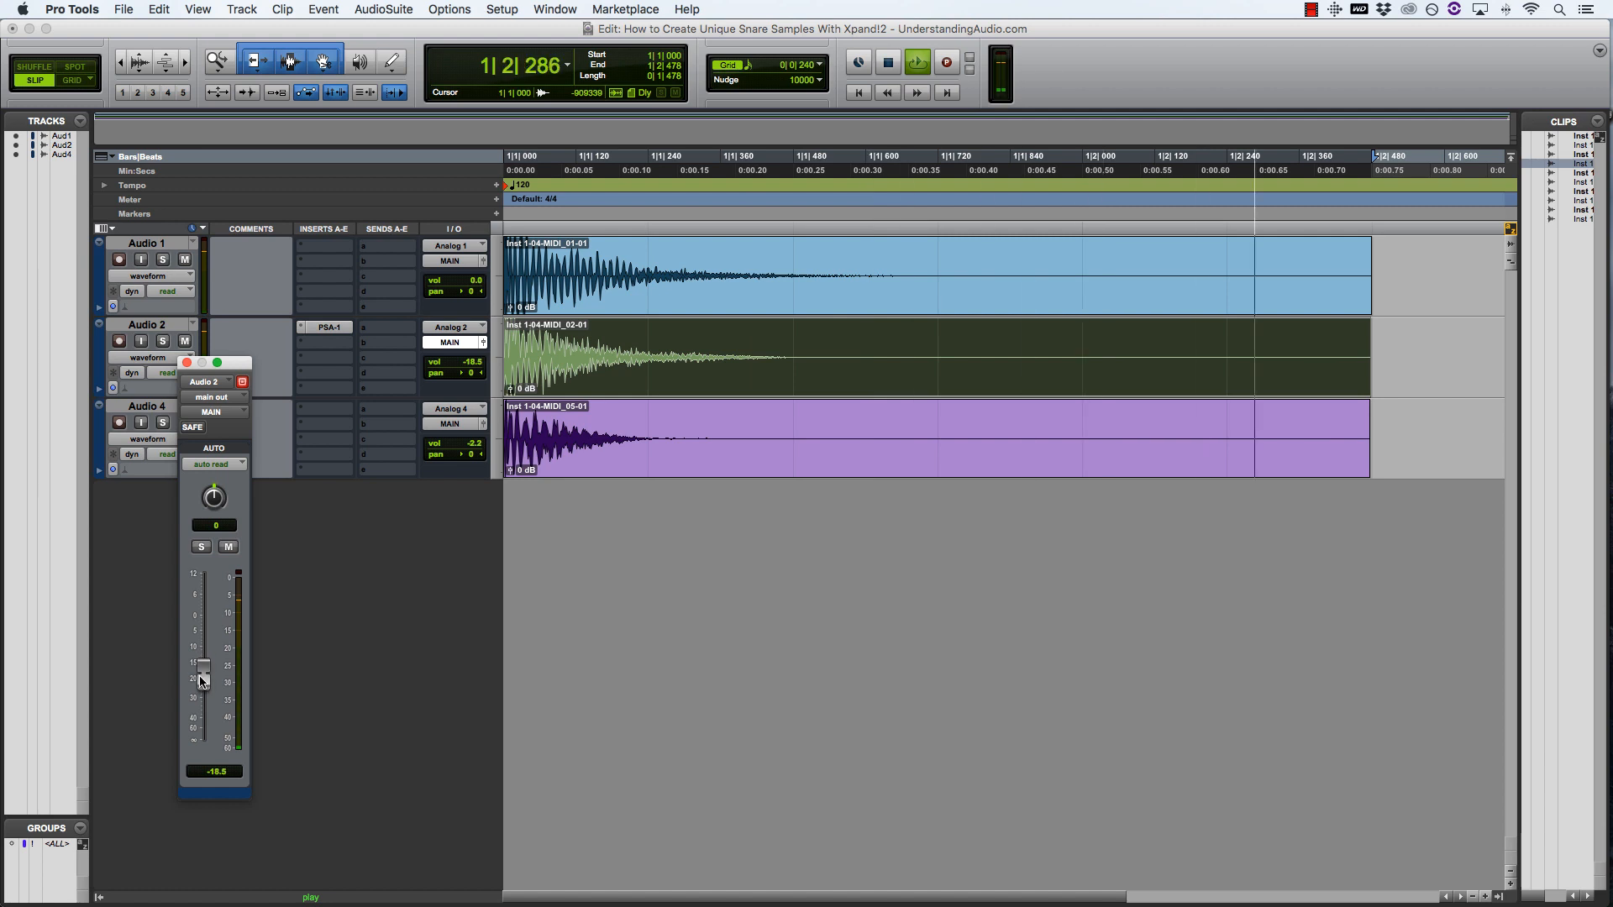
{"action": "left_click", "coordinate": [187, 363]}
{"action": "key", "text": "space"}
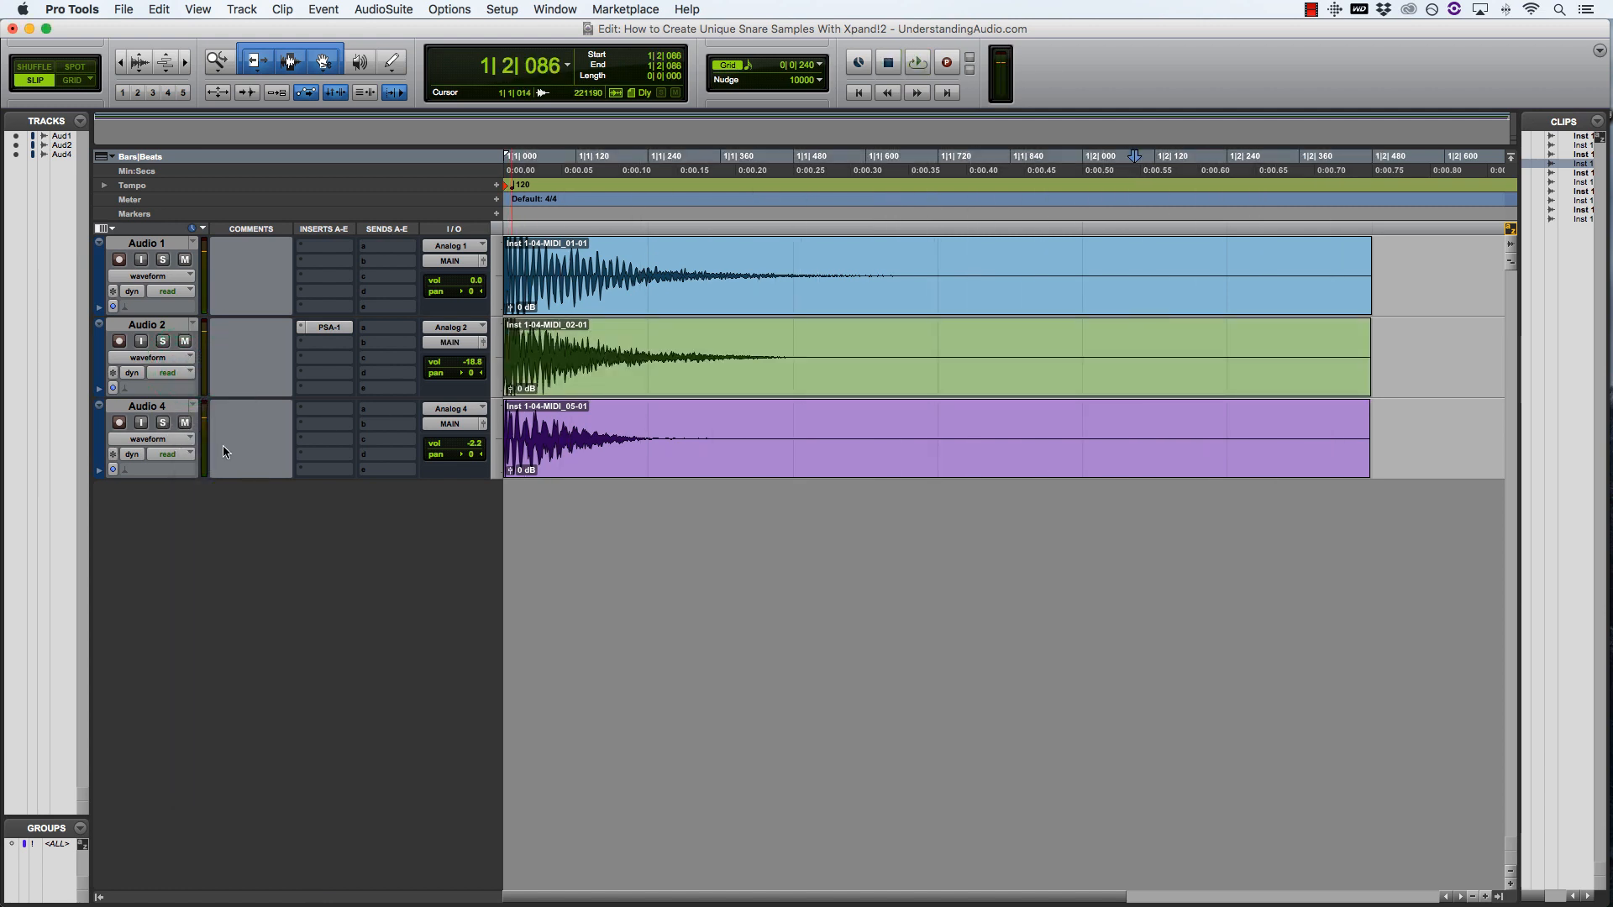
- Audition the Audio 4 snare in solo from the clip start, and unsolo it
{"action": "left_click", "coordinate": [163, 422]}
{"action": "left_click", "coordinate": [548, 466]}
{"action": "key", "text": "space"}
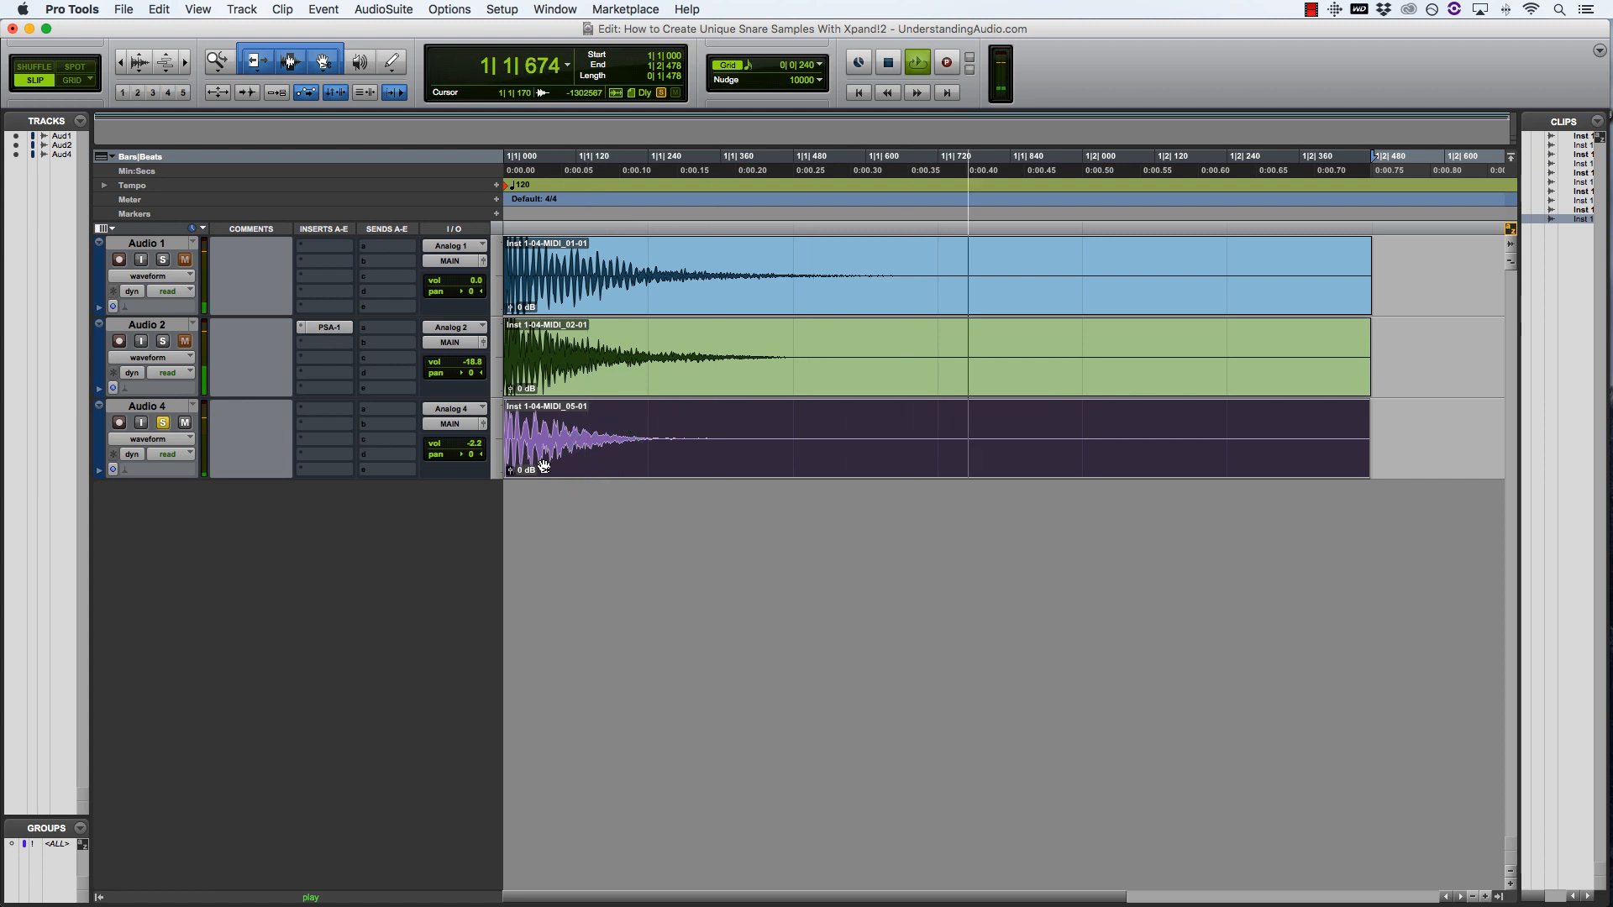
{"action": "key", "text": "space"}
{"action": "left_click", "coordinate": [163, 423]}
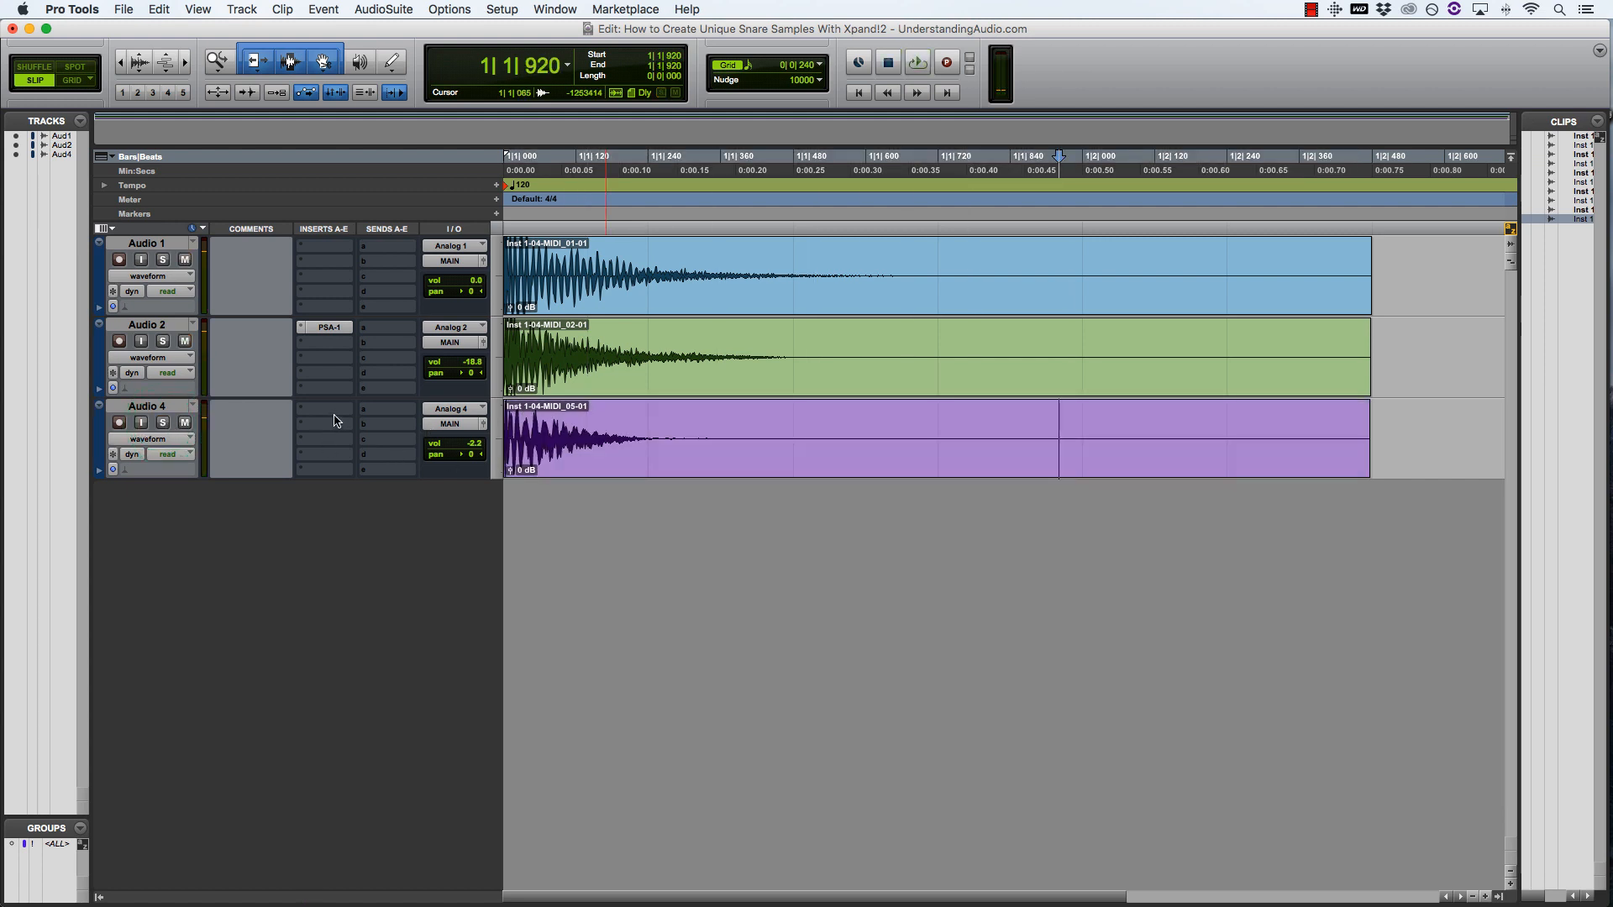
- Audition the Audio 1 snare in solo from the clip start, and unsolo it
{"action": "left_click", "coordinate": [159, 259]}
{"action": "left_click", "coordinate": [617, 299]}
{"action": "key", "text": "space"}
{"action": "key", "text": "space"}
{"action": "left_click", "coordinate": [163, 260]}
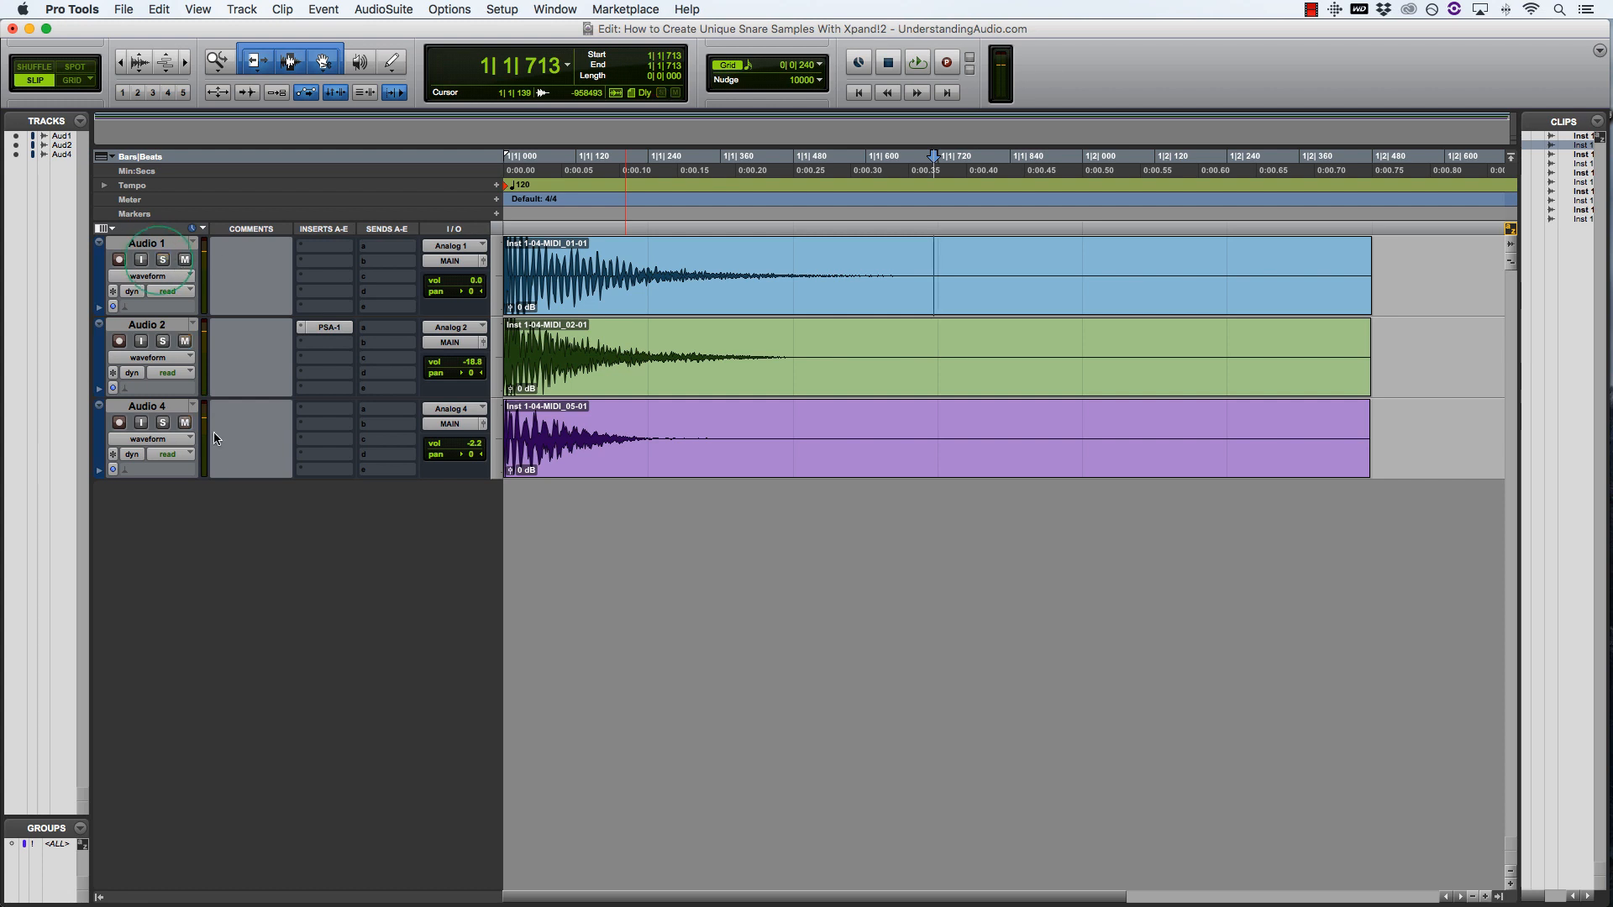
- Solo Audio 4 and insert the mono FabFilter Pro-Q 2 equalizer on it
{"action": "left_click", "coordinate": [163, 423]}
{"action": "left_click", "coordinate": [576, 457]}
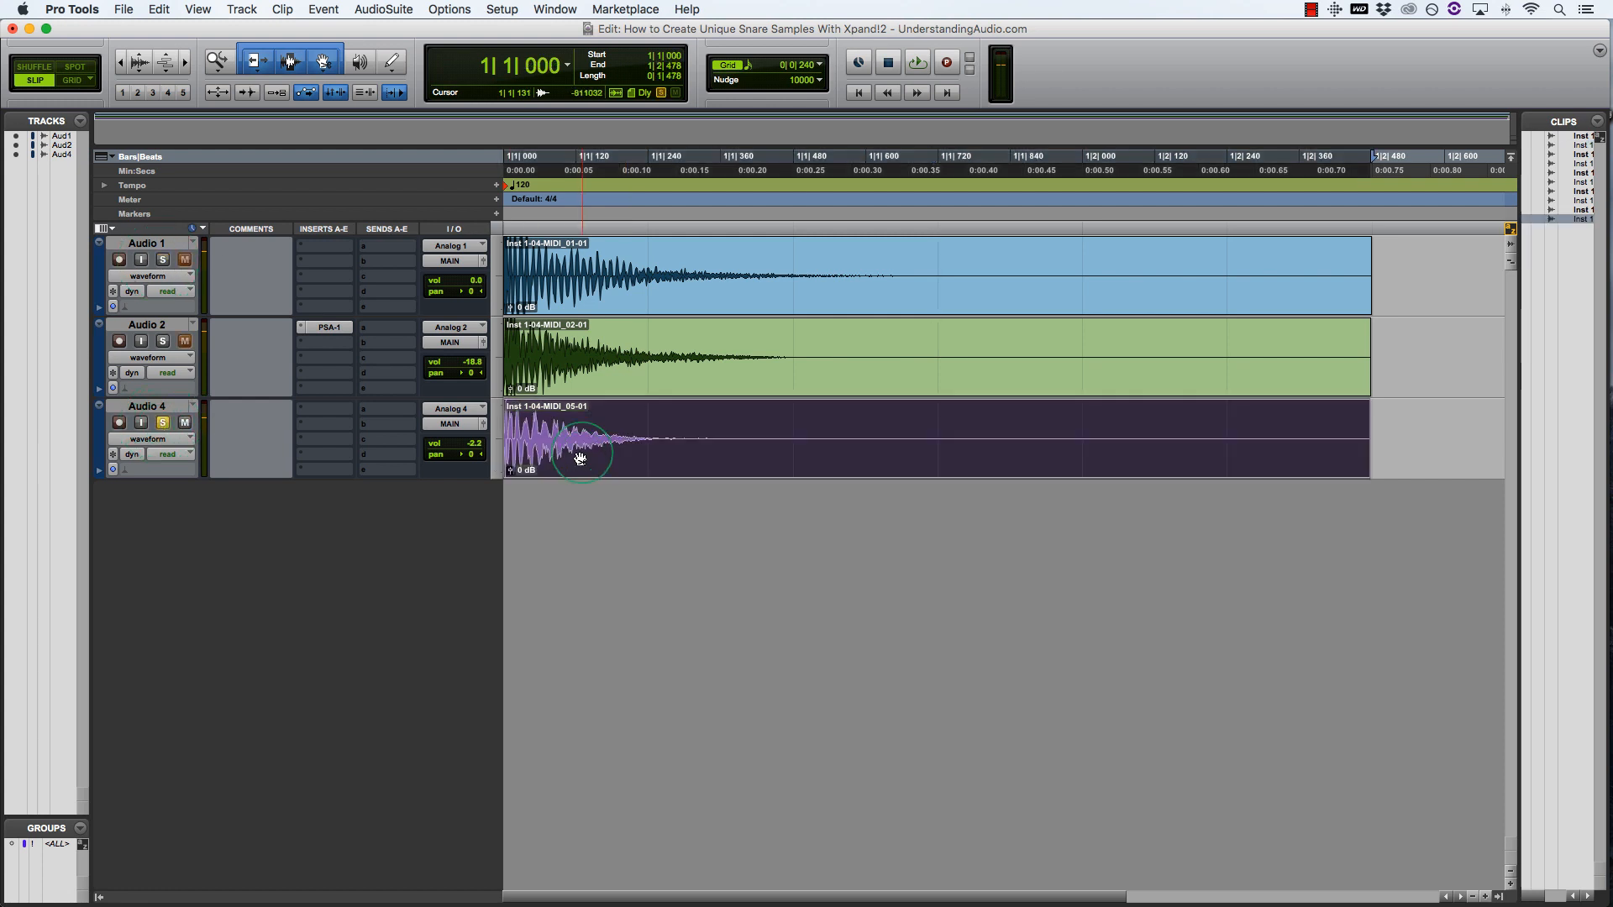
{"action": "left_click", "coordinate": [328, 413]}
{"action": "mouse_move", "coordinate": [361, 443]}
{"action": "mouse_move", "coordinate": [454, 446]}
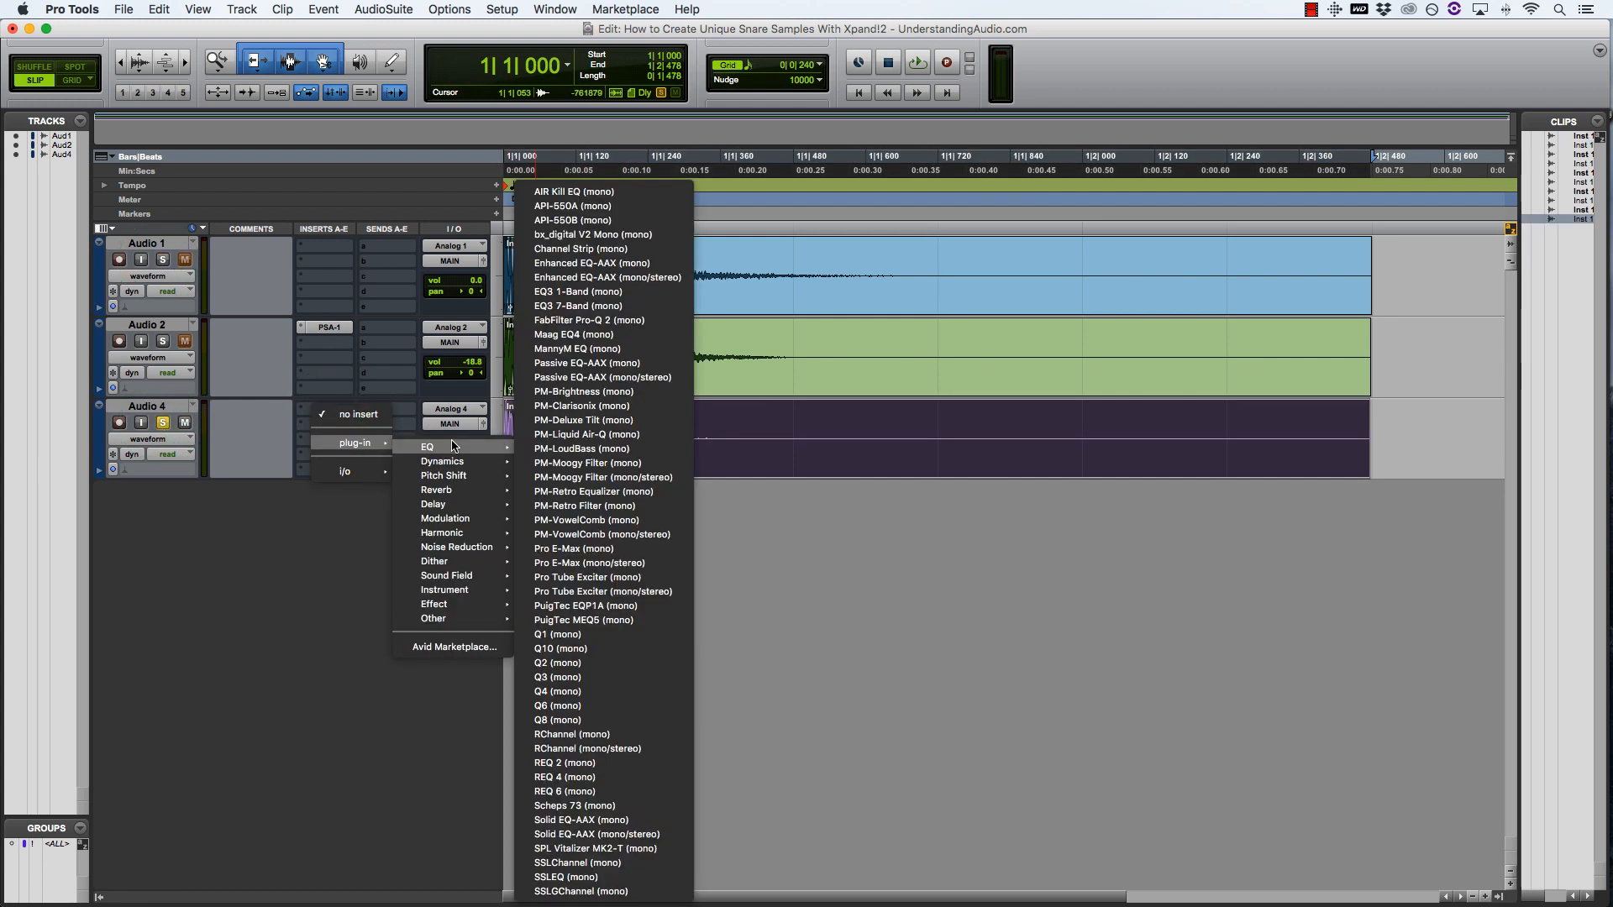
{"action": "left_click", "coordinate": [608, 320]}
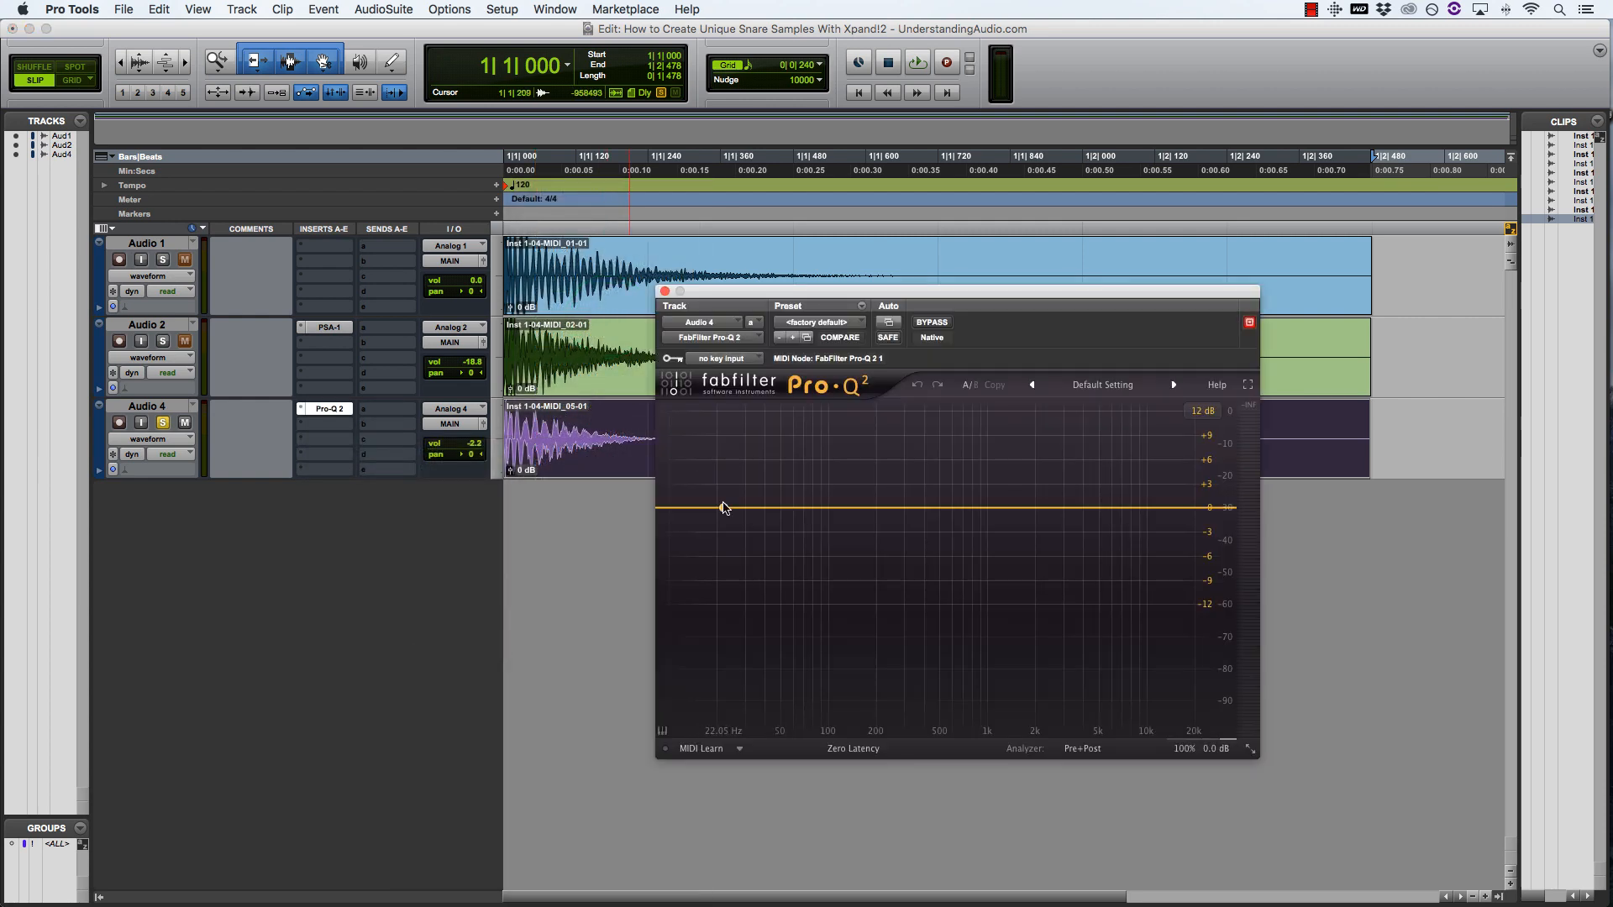
- Add a bell boost of about 7 dB near 66 Hz in Pro-Q 2 and loop the soloed Audio 4 clip
{"action": "left_click_drag", "start_coordinate": [748, 509], "coordinate": [799, 455]}
{"action": "left_click", "coordinate": [601, 465]}
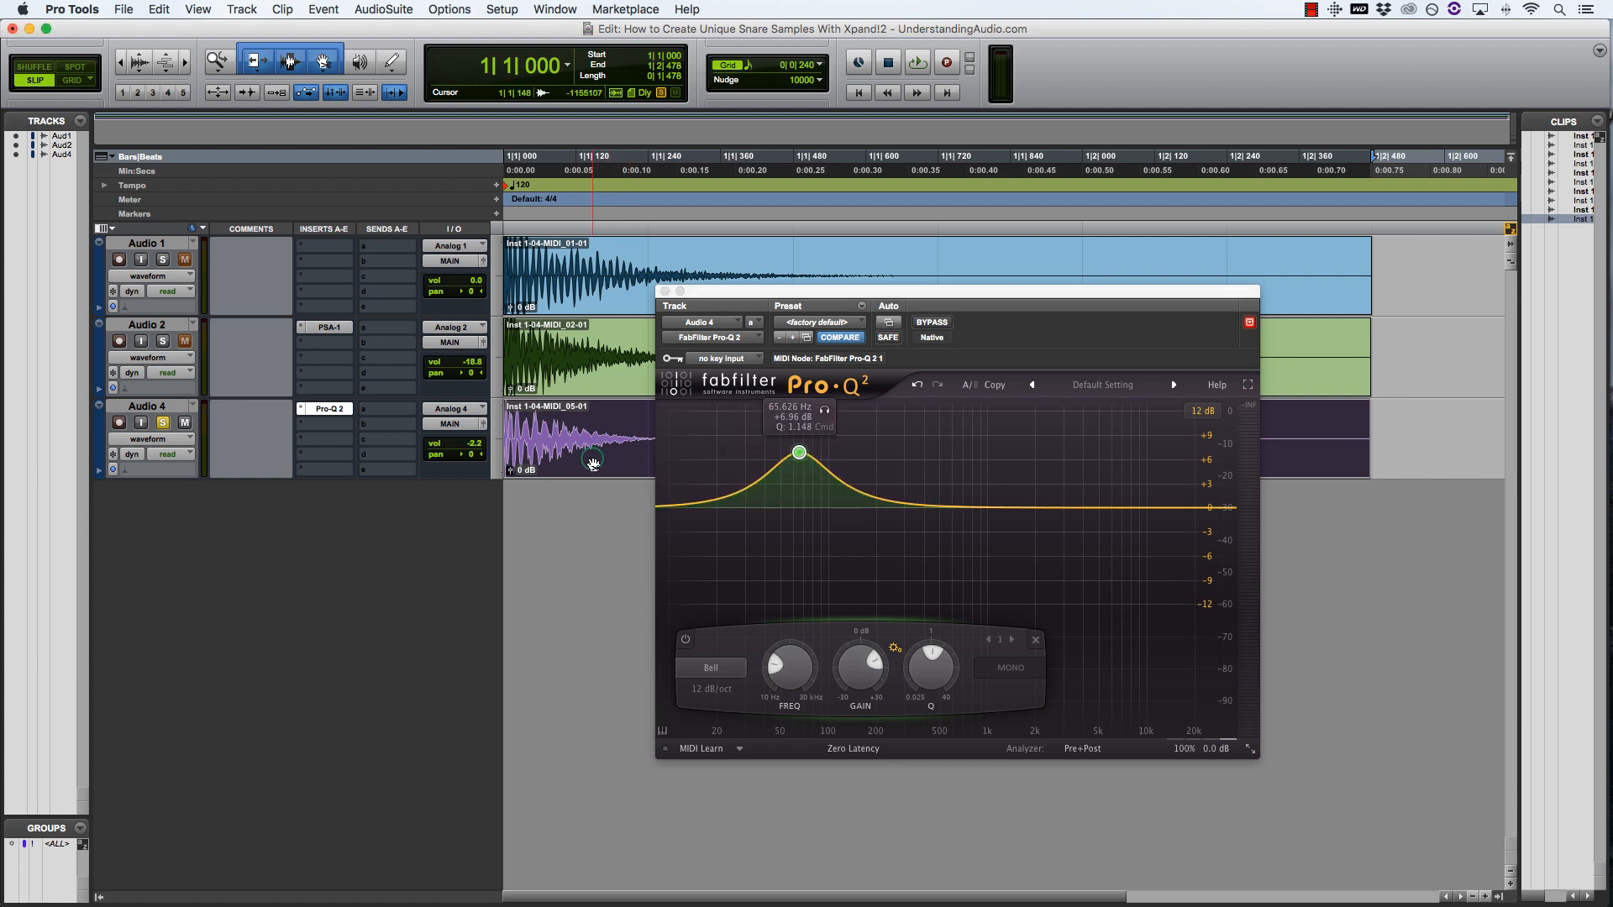
{"action": "key", "text": "space"}
{"action": "key", "text": "r"}
{"action": "key", "text": "r"}
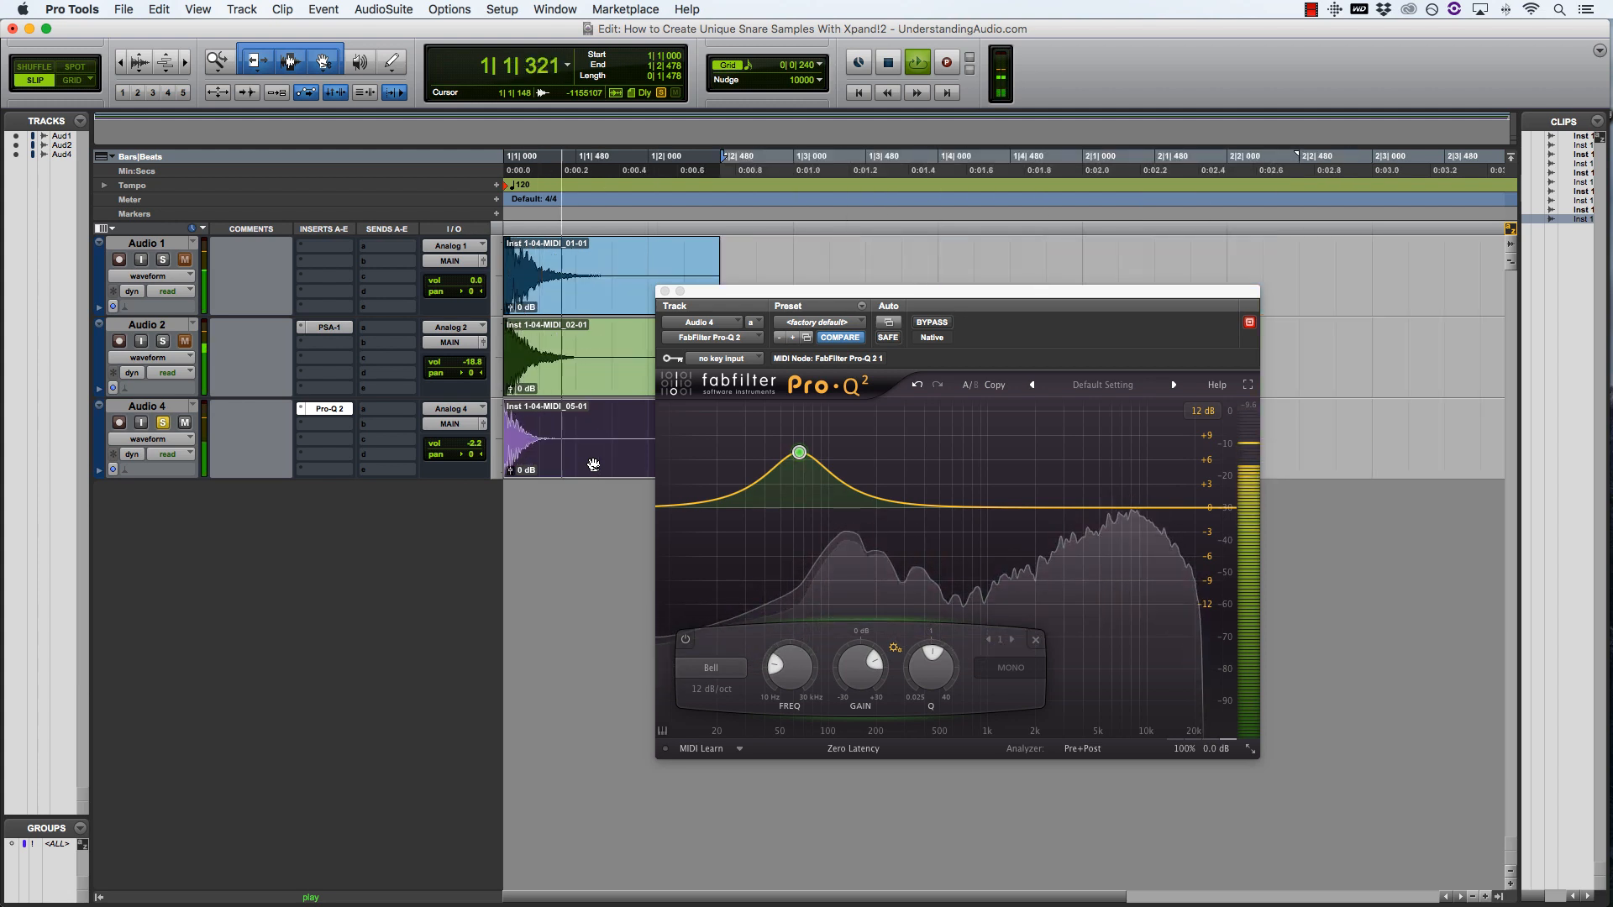
- Unsolo Audio 4, compare the mix with Pro-Q 2 bypassed and active, adjust the low boost, and stop playback with the plug-in closed
{"action": "left_click", "coordinate": [162, 422]}
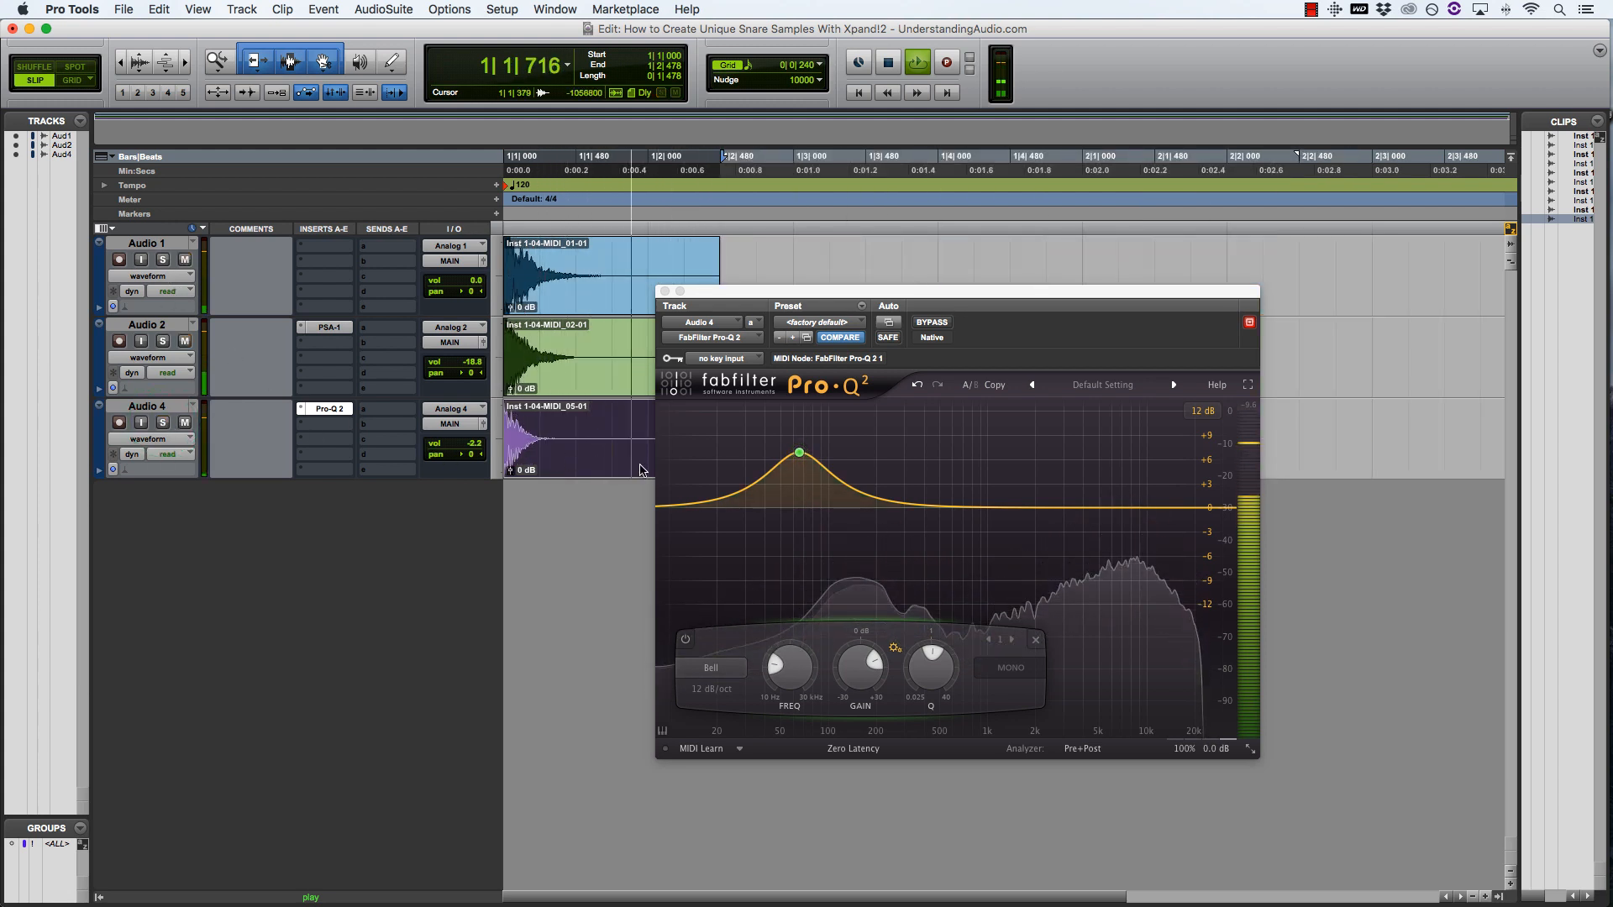
{"action": "left_click", "coordinate": [934, 324]}
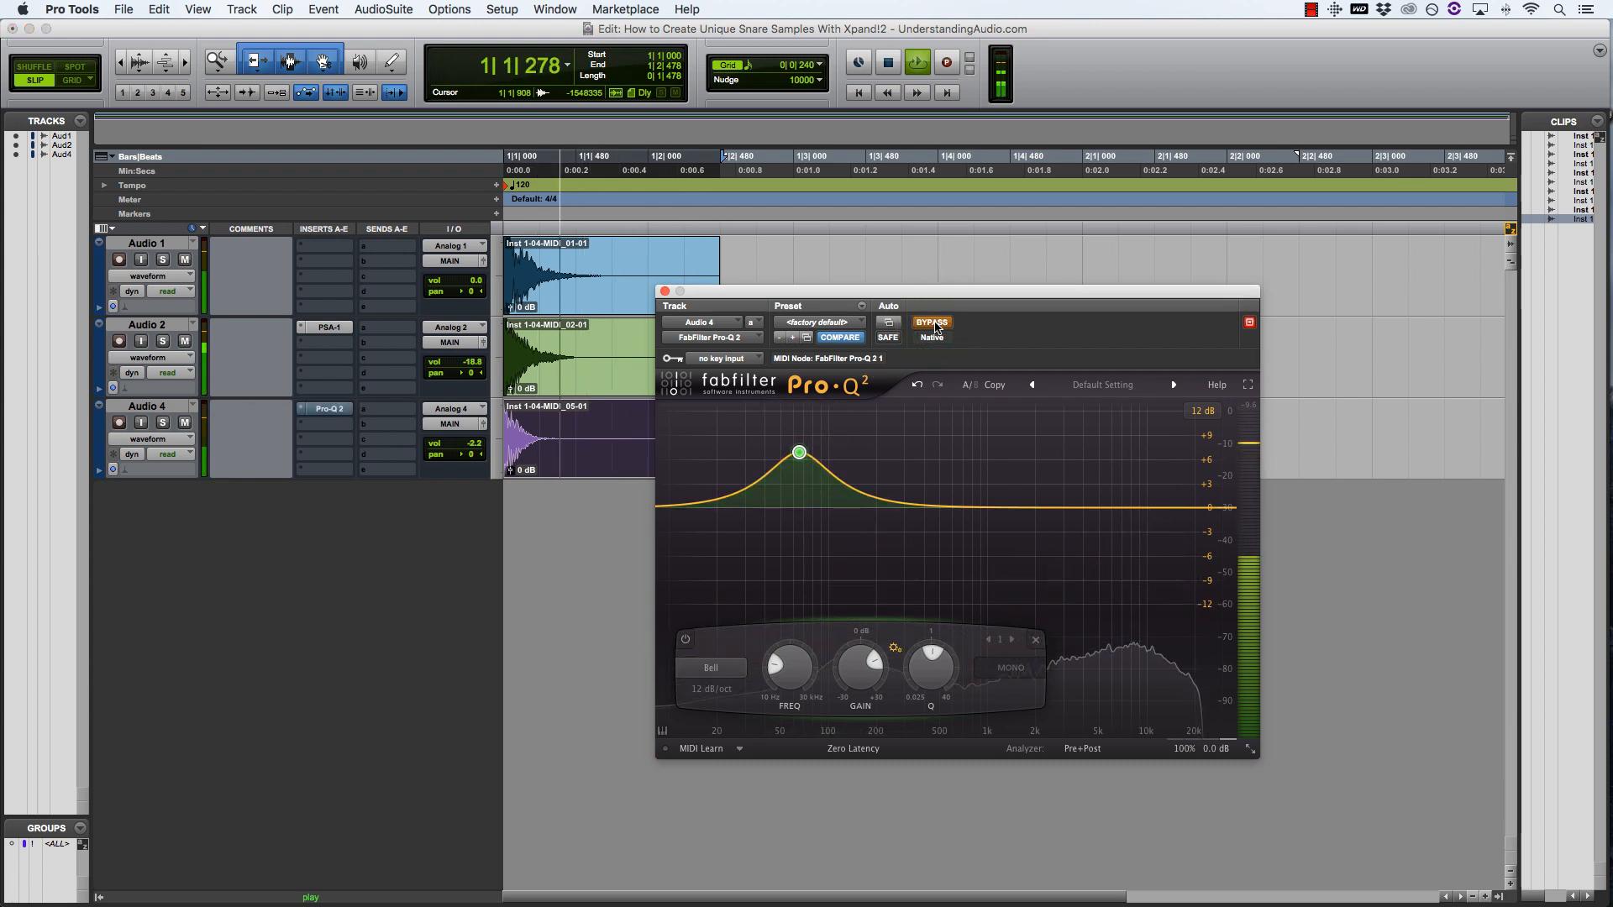
{"action": "left_click", "coordinate": [934, 324]}
{"action": "left_click_drag", "start_coordinate": [794, 459], "coordinate": [799, 442]}
{"action": "left_click", "coordinate": [664, 291]}
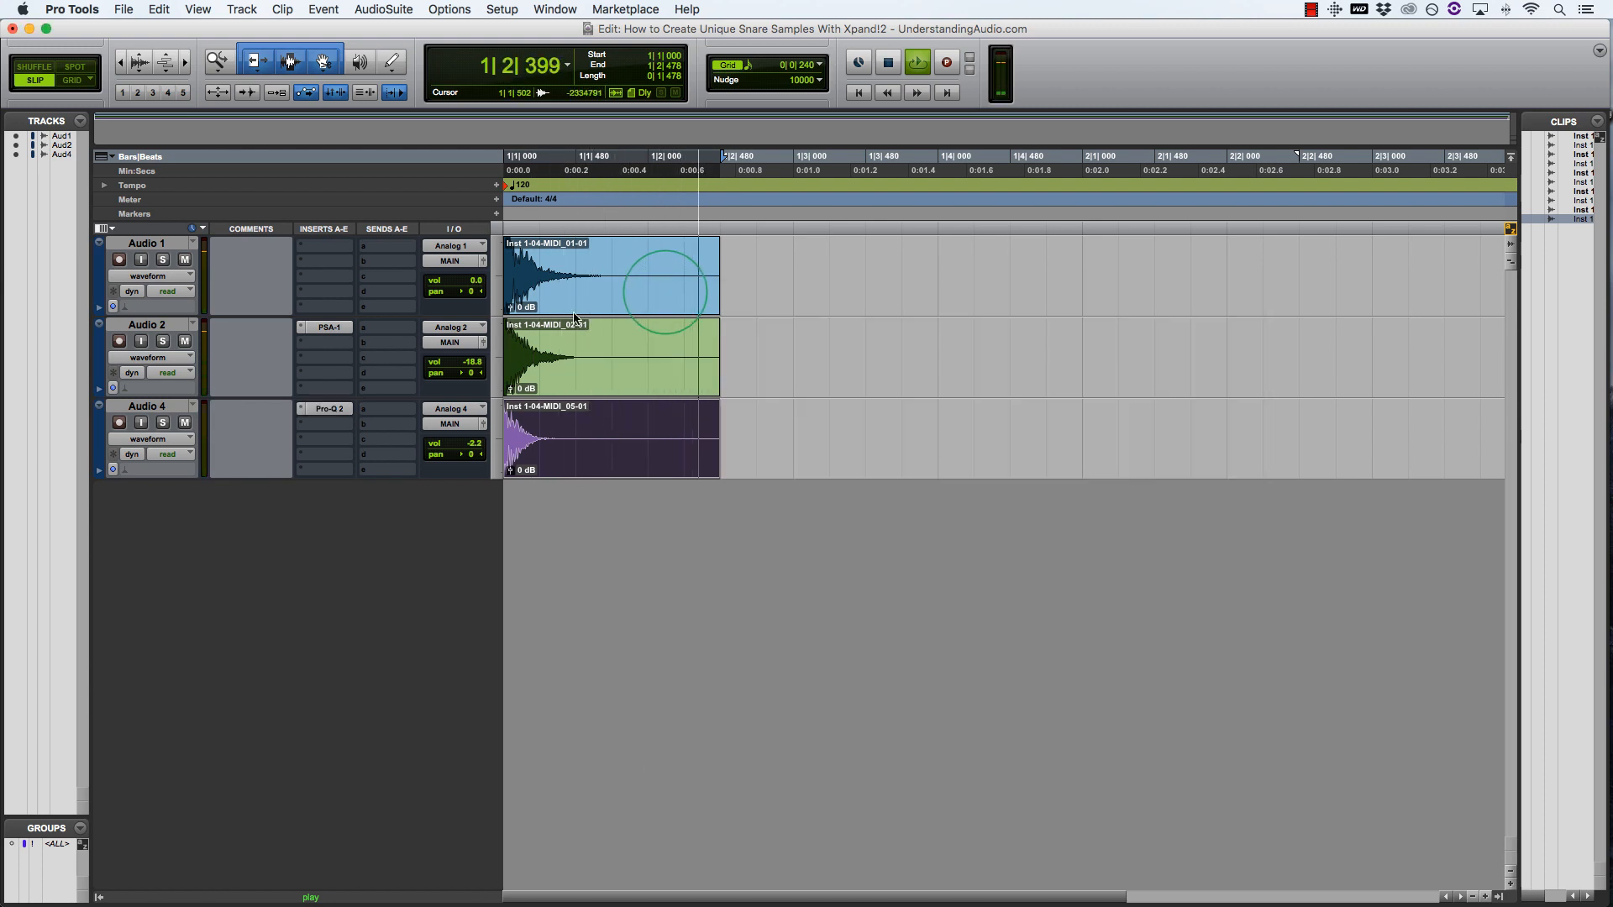
{"action": "key", "text": "space"}
- Insert the mono BF-76 peak limiter on the Audio 1 track
{"action": "left_click", "coordinate": [339, 254]}
{"action": "mouse_move", "coordinate": [355, 279]}
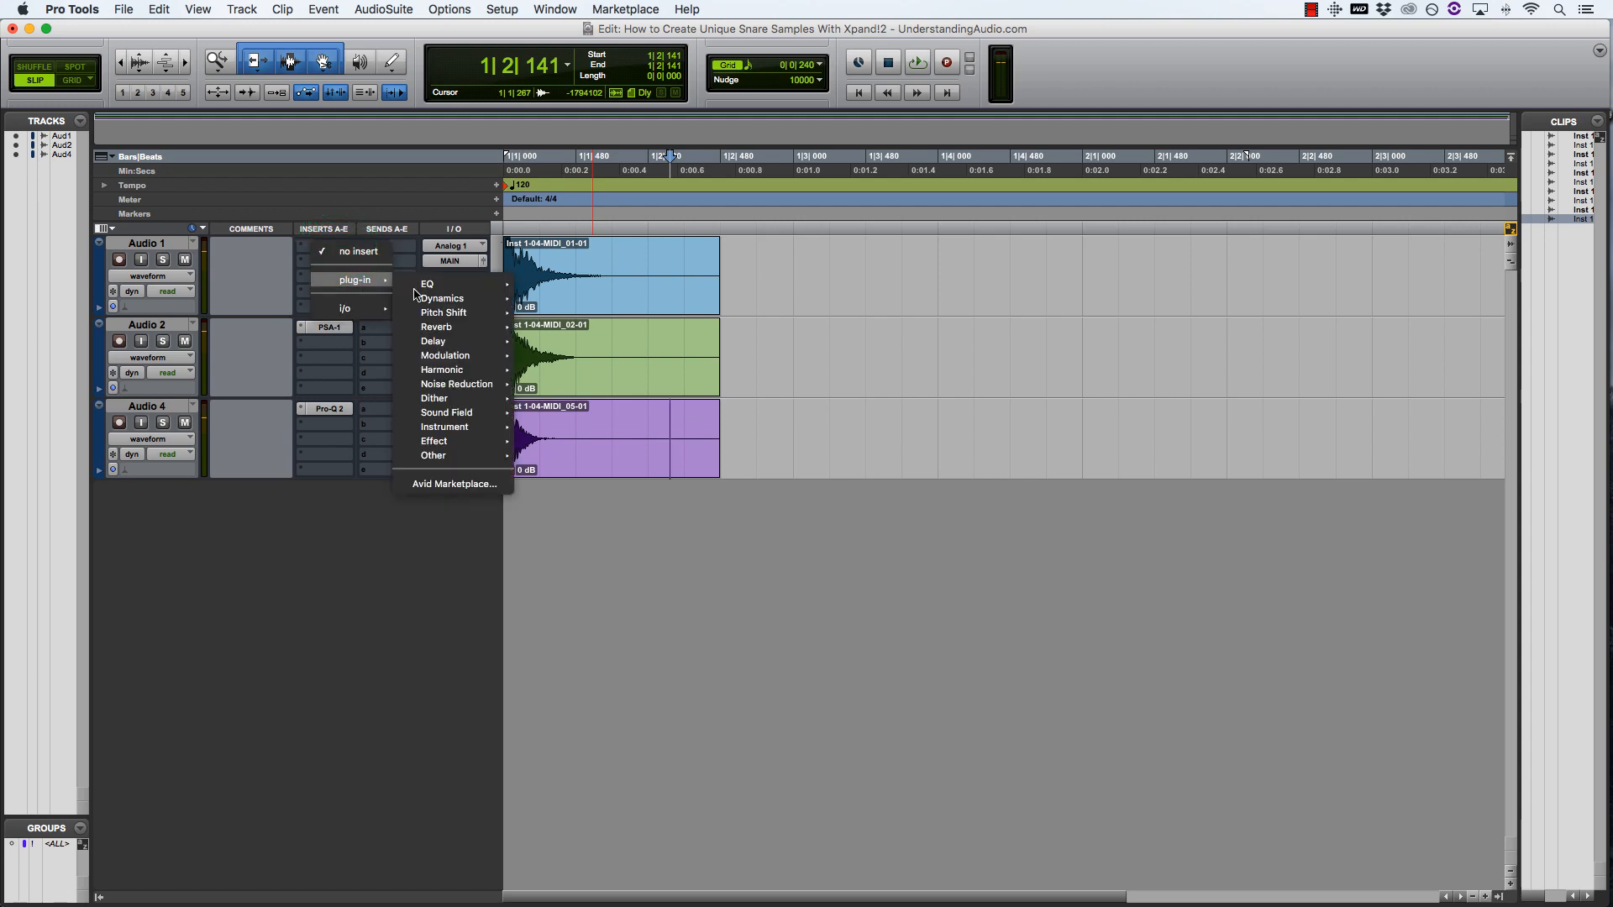
{"action": "mouse_move", "coordinate": [442, 299]}
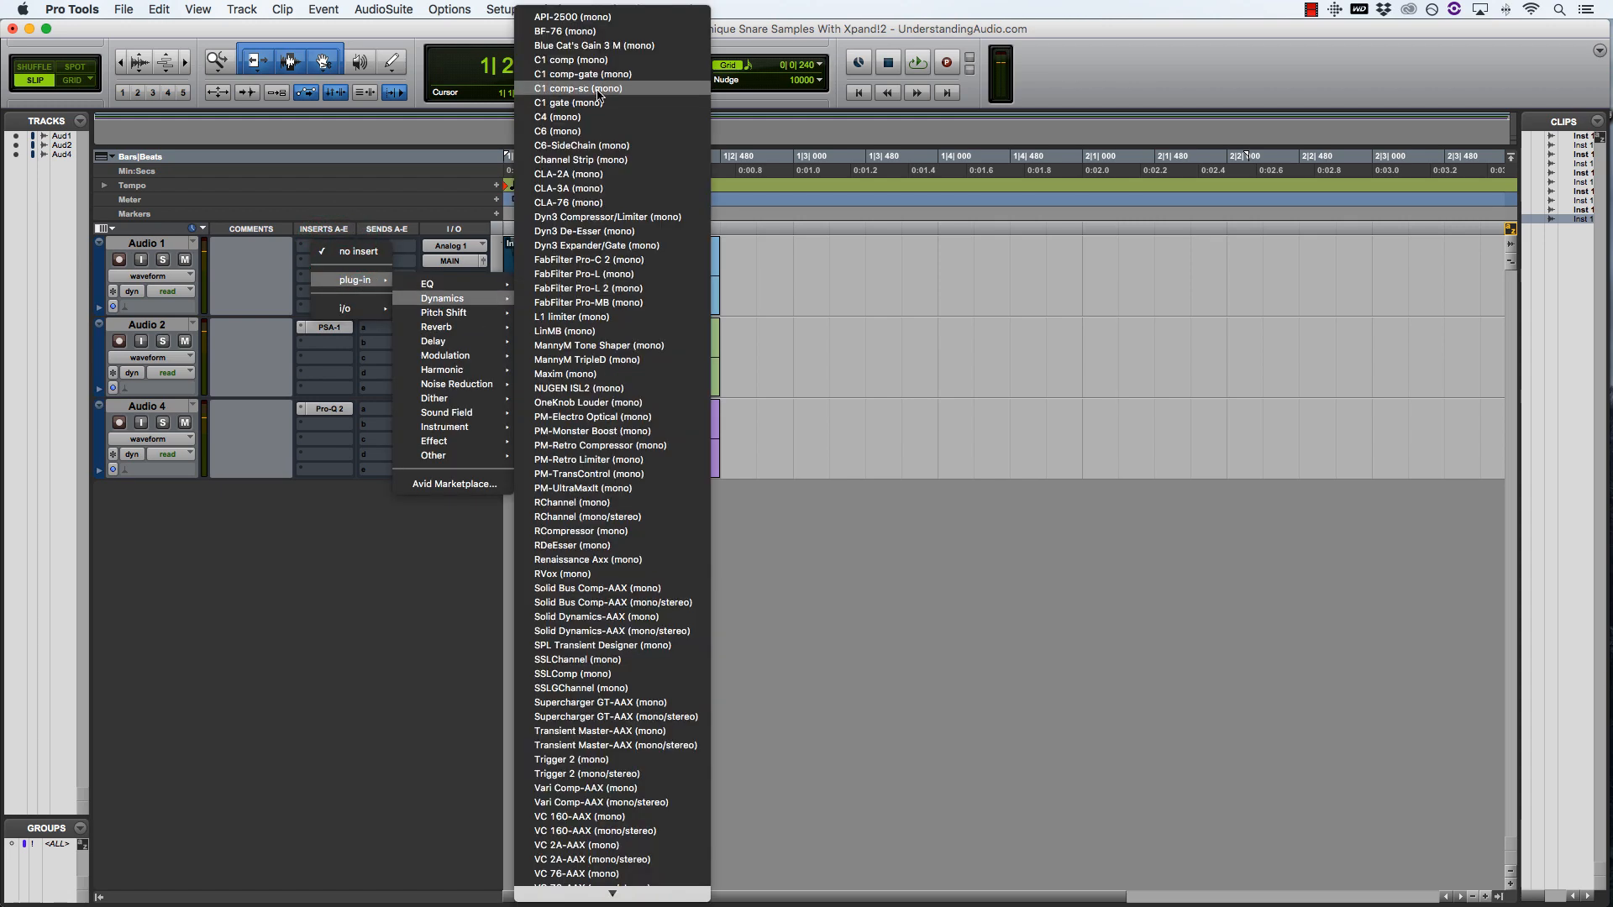
{"action": "left_click", "coordinate": [578, 32]}
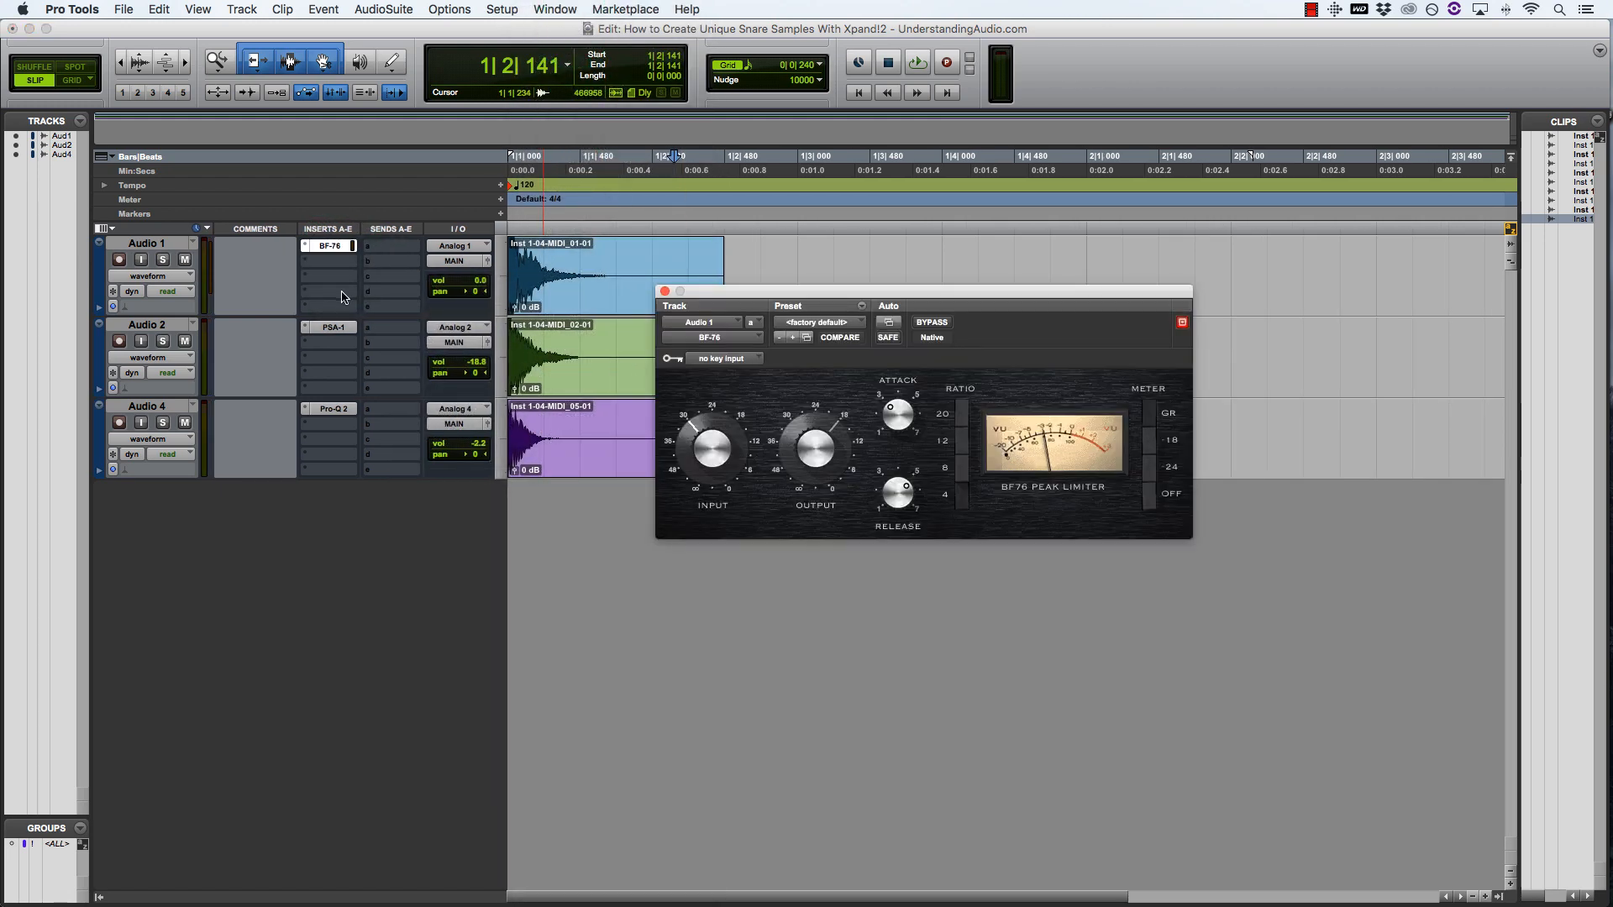
- Solo Audio 1 and loop its clip from the start through the BF-76
{"action": "left_click", "coordinate": [163, 260]}
{"action": "key", "text": "space"}
{"action": "left_click", "coordinate": [577, 298]}
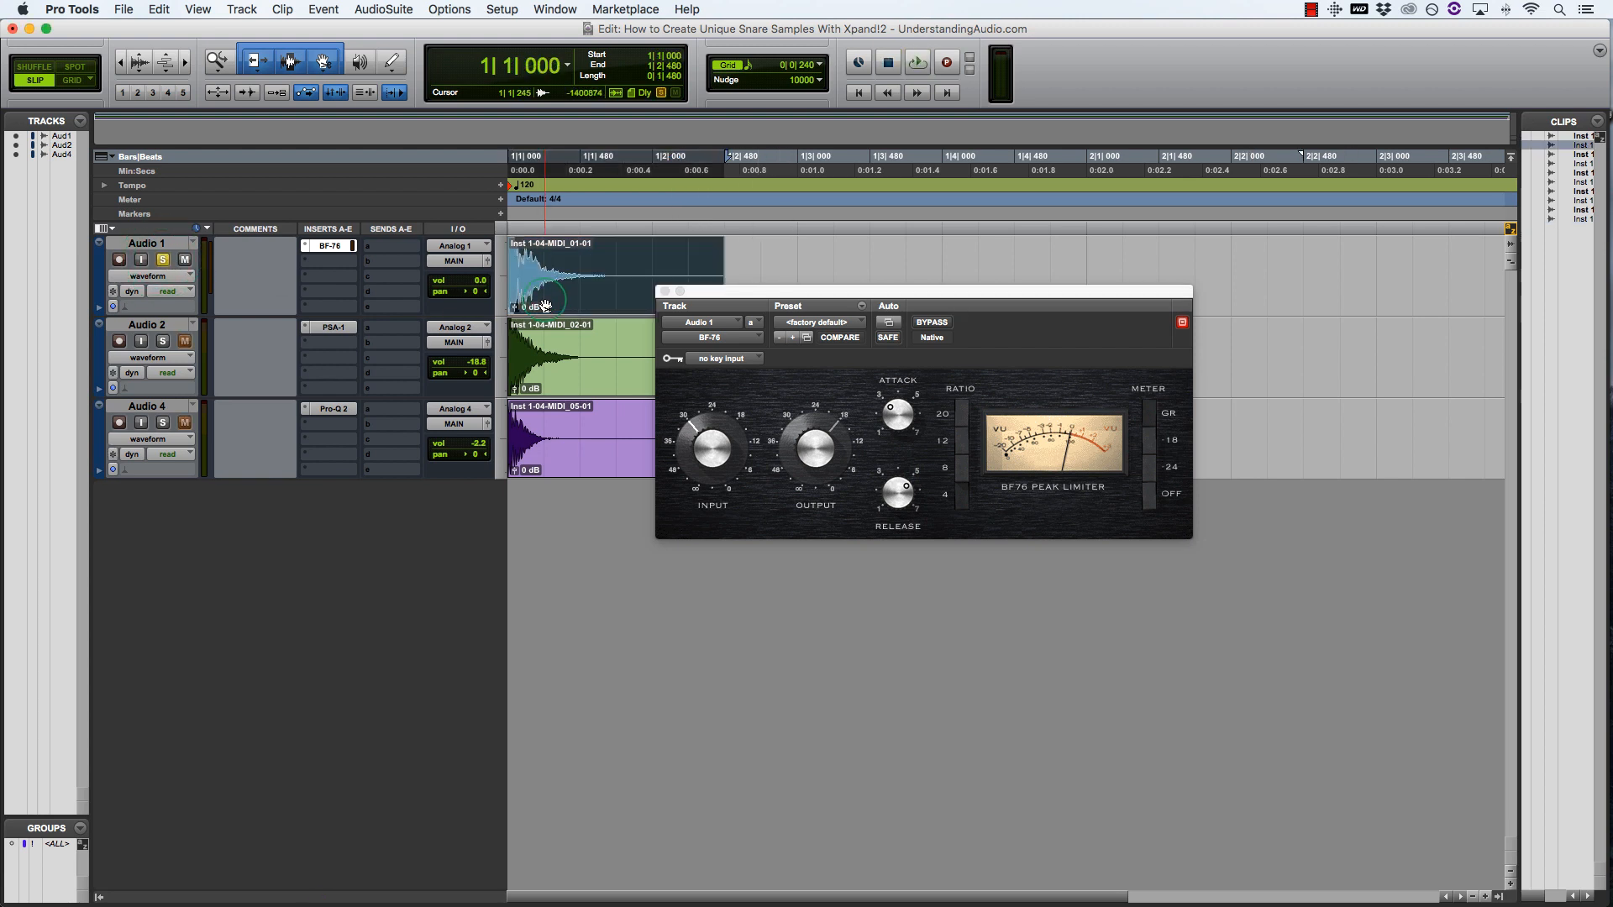
{"action": "key", "text": "space"}
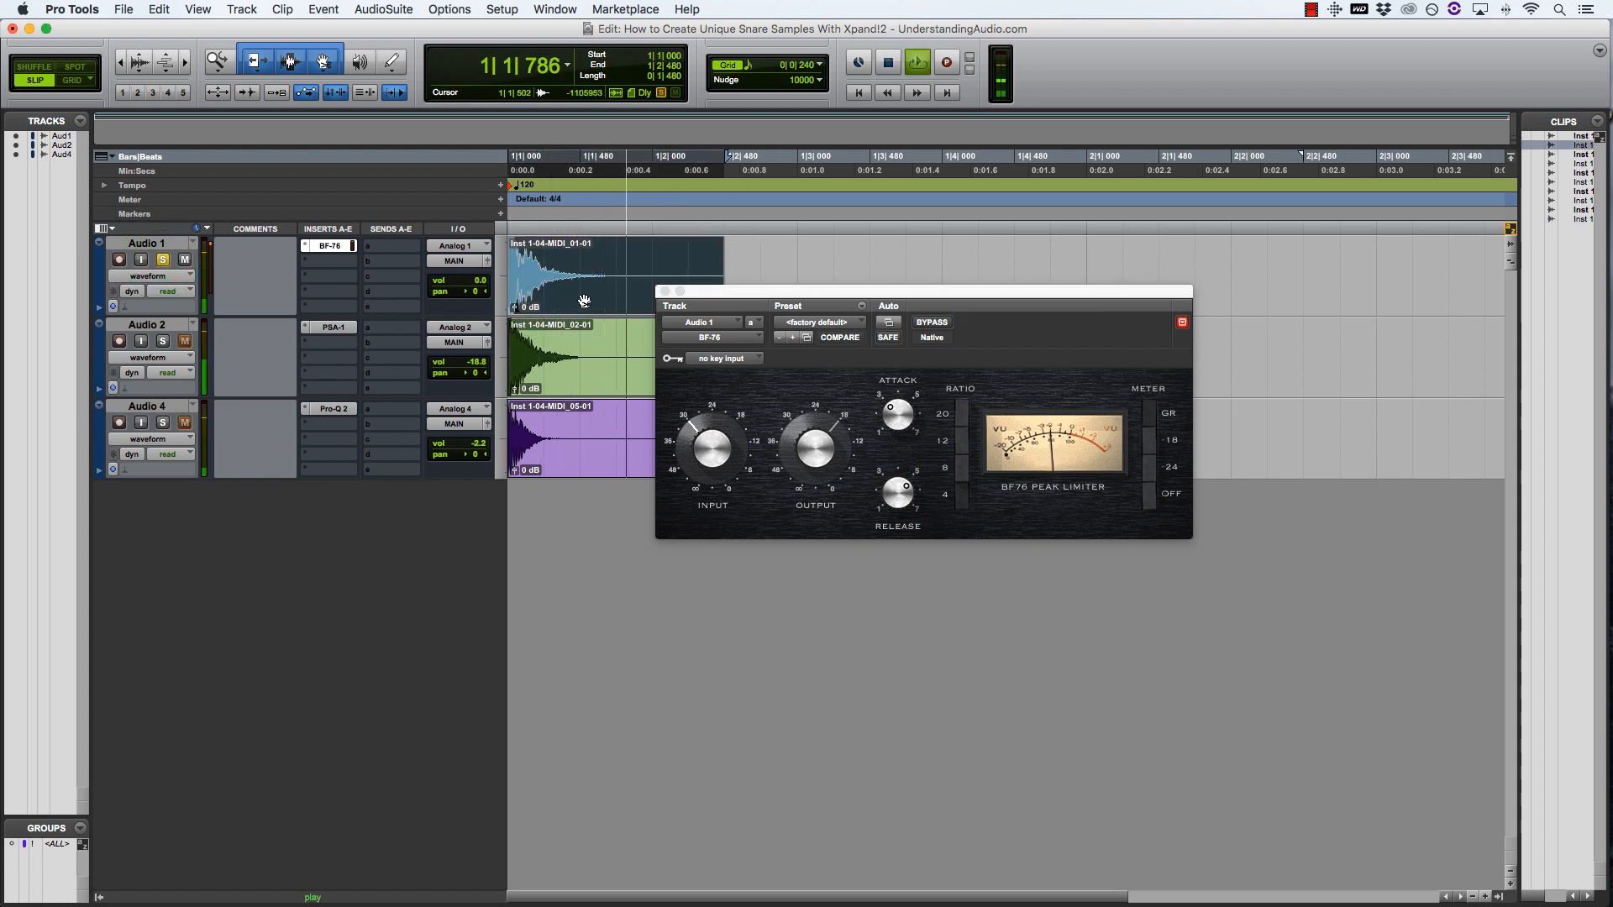
- Turn the BF-76 attack and release to around 7 and raise its input just past 24 while auditioning the soloed Audio 1
{"action": "key", "text": "space"}
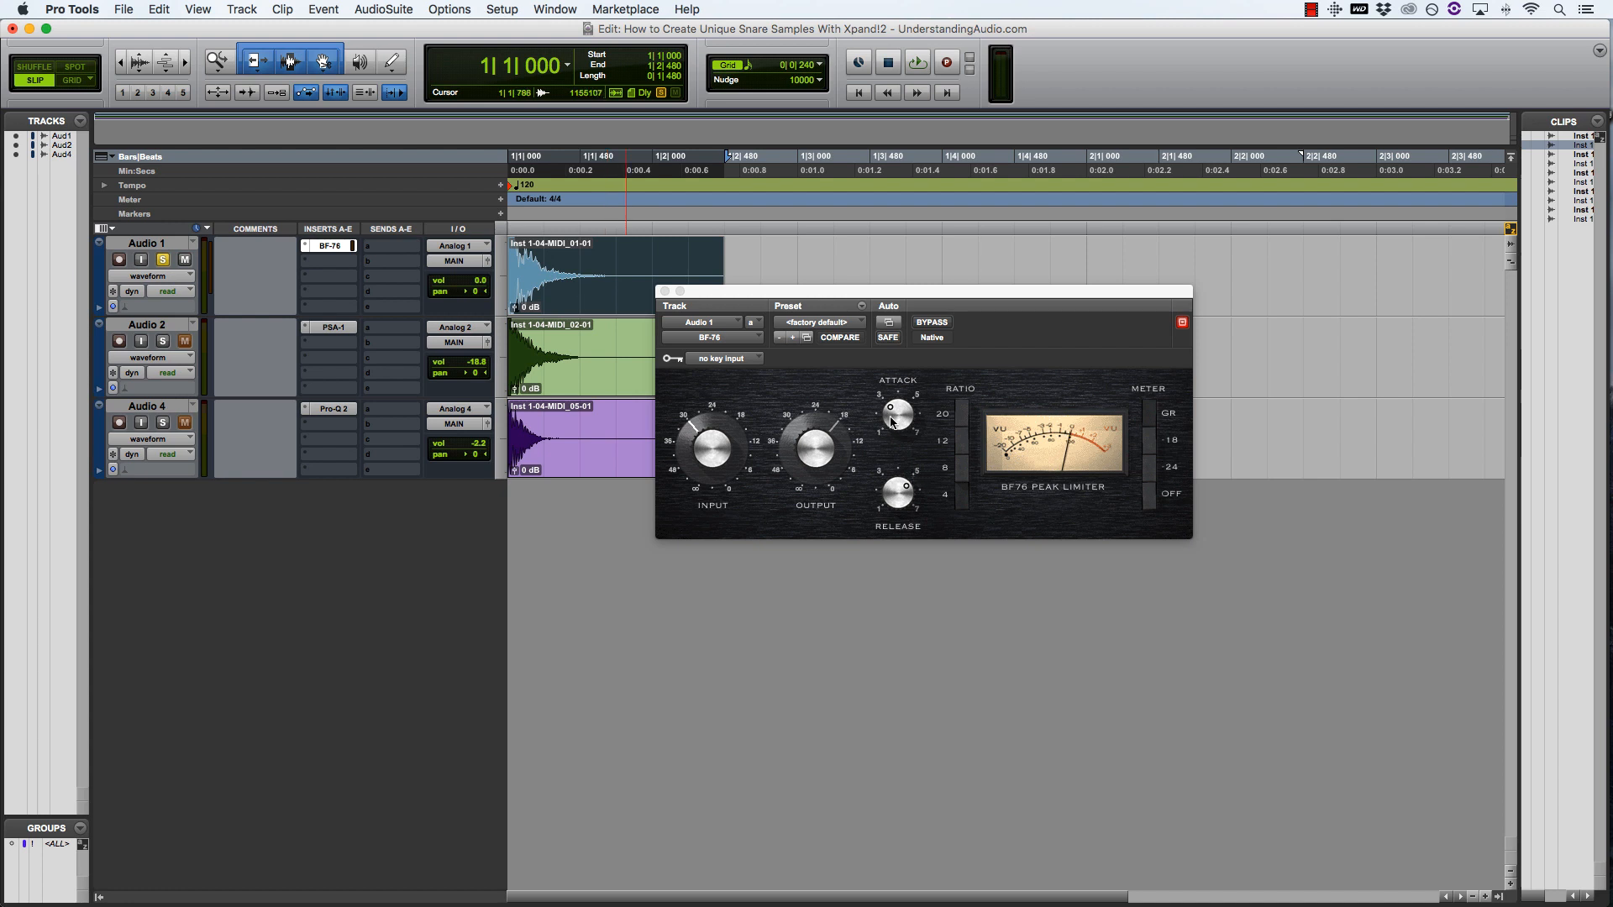
{"action": "left_click_drag", "start_coordinate": [893, 422], "coordinate": [896, 289]}
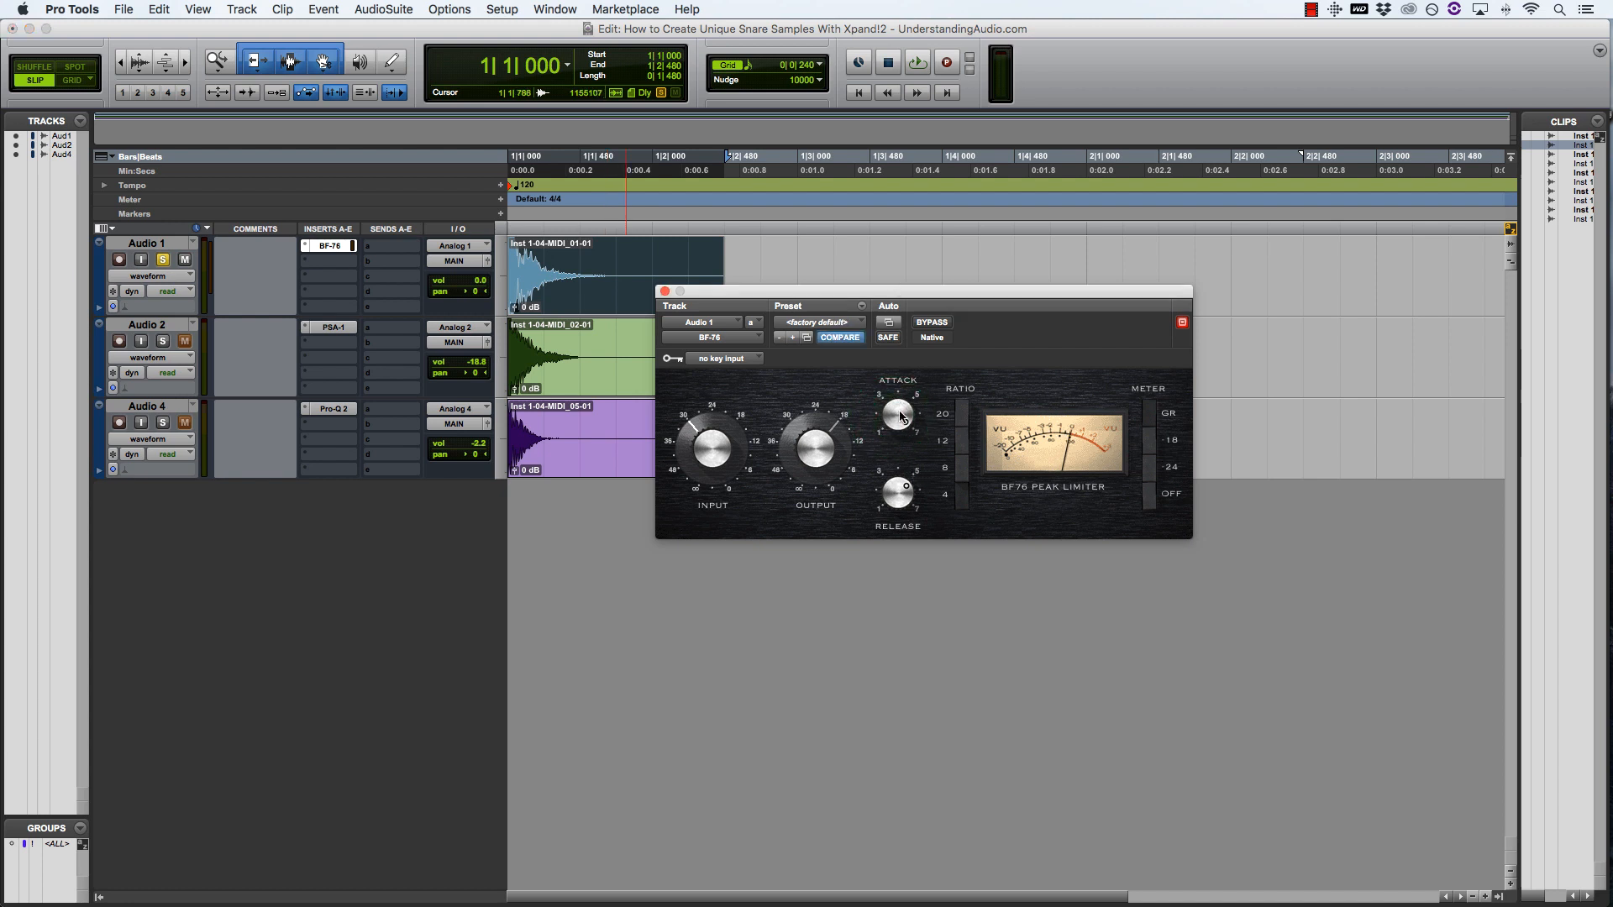
{"action": "left_click_drag", "start_coordinate": [898, 502], "coordinate": [895, 490]}
{"action": "key", "text": "space"}
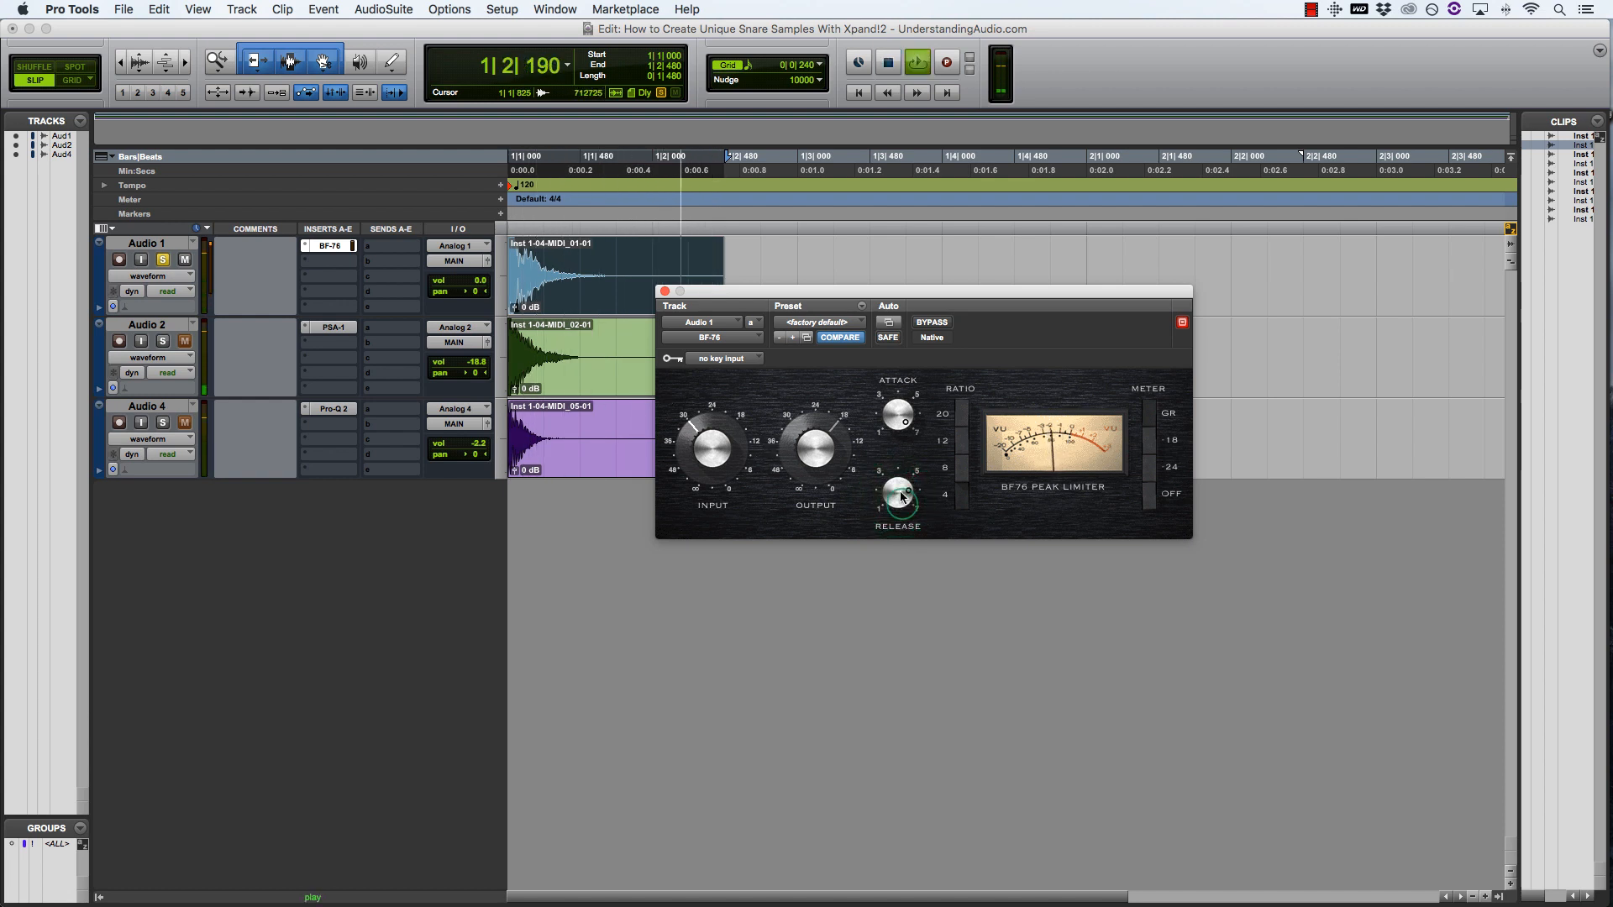
{"action": "left_click_drag", "start_coordinate": [902, 503], "coordinate": [902, 489]}
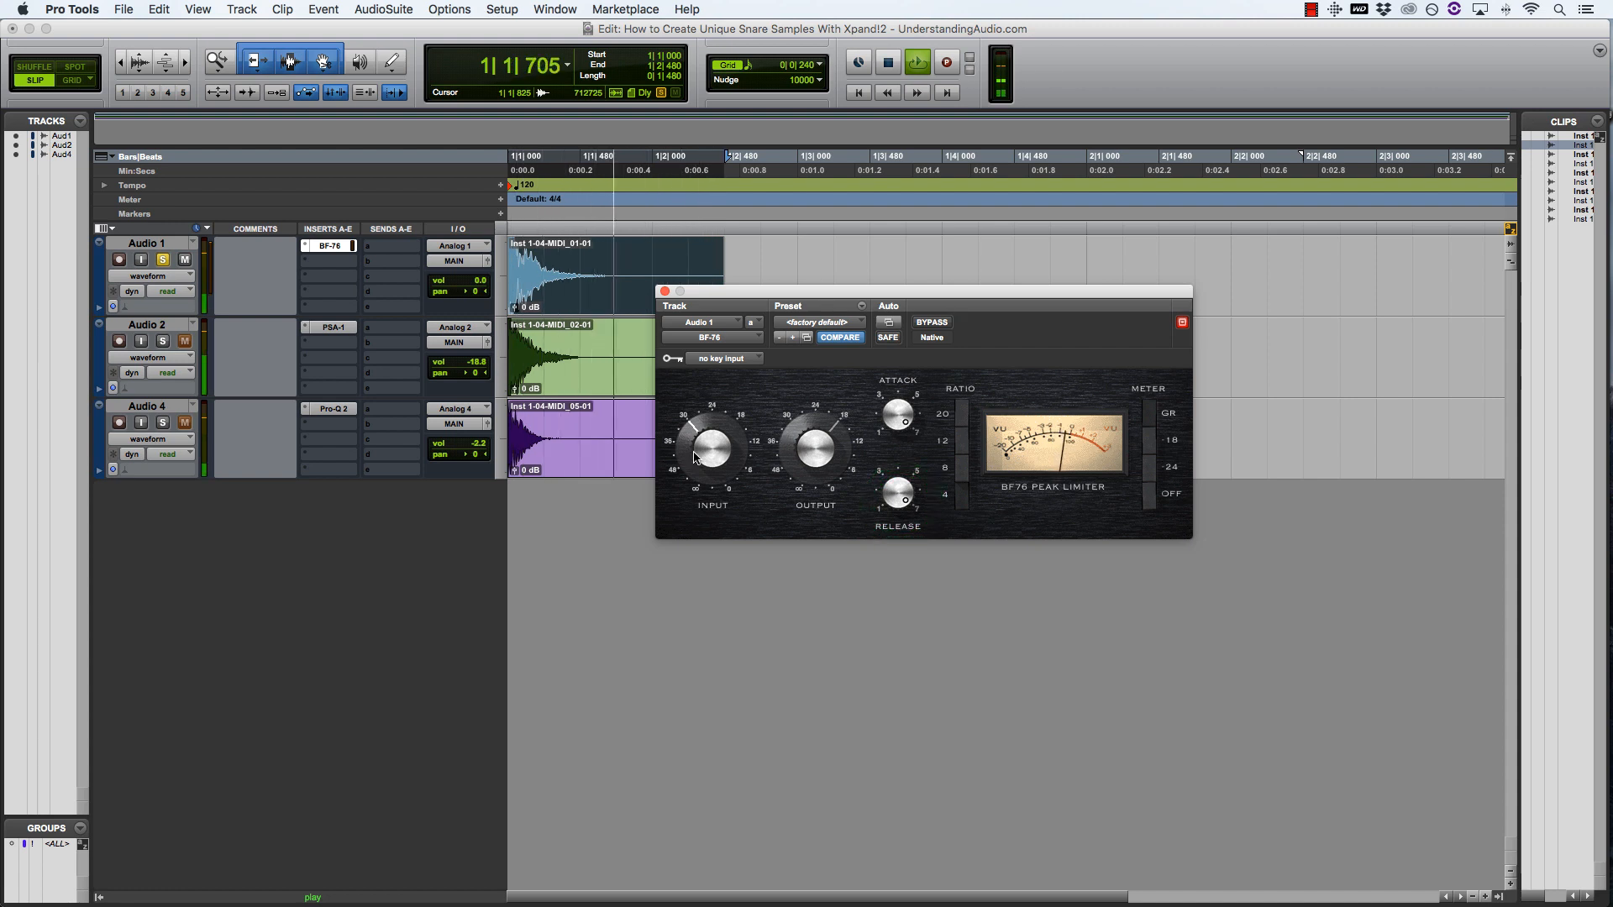
{"action": "left_click_drag", "start_coordinate": [700, 453], "coordinate": [697, 433]}
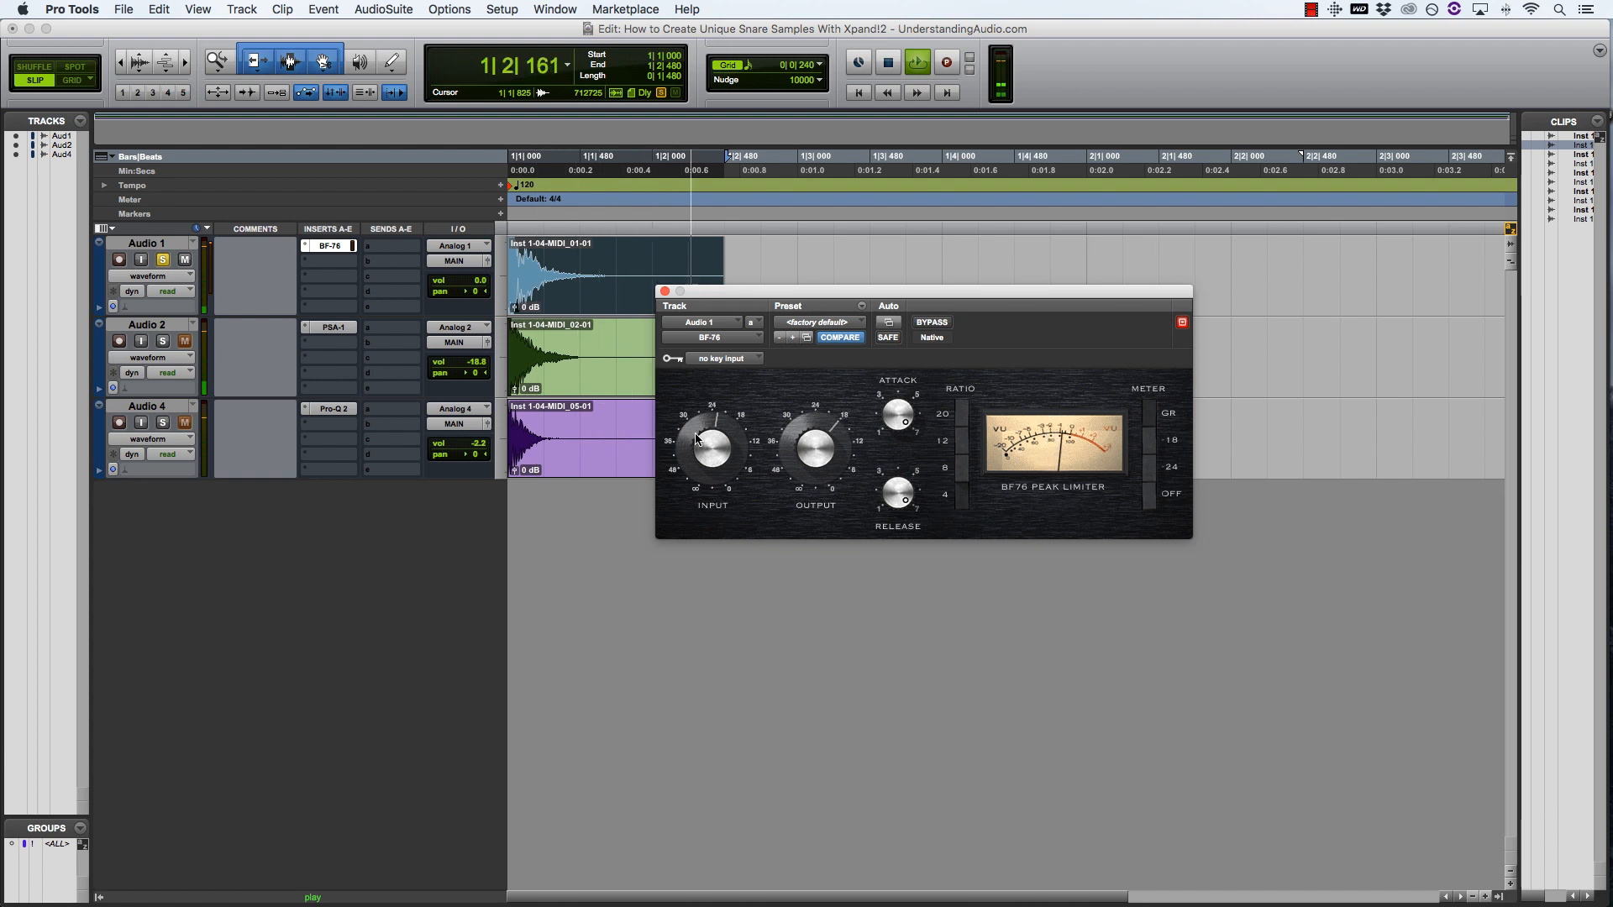
{"action": "key", "text": "space"}
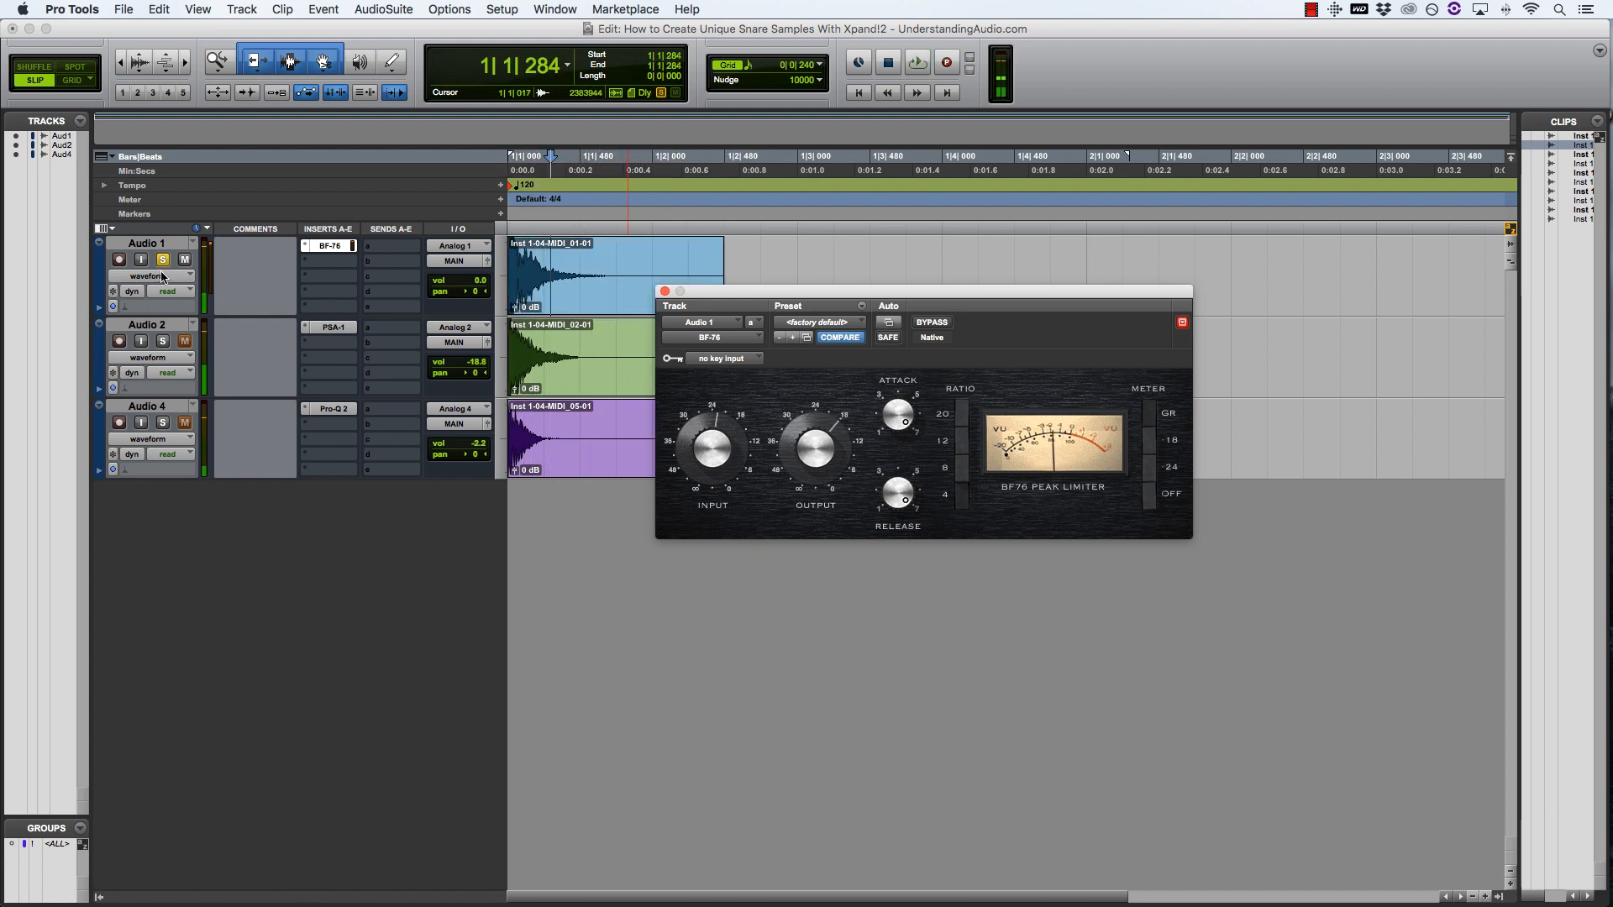
- Unsolo Audio 1 with the BF-76 closed and lower the track's volume to about -2.8 dB during playback
{"action": "left_click", "coordinate": [631, 291]}
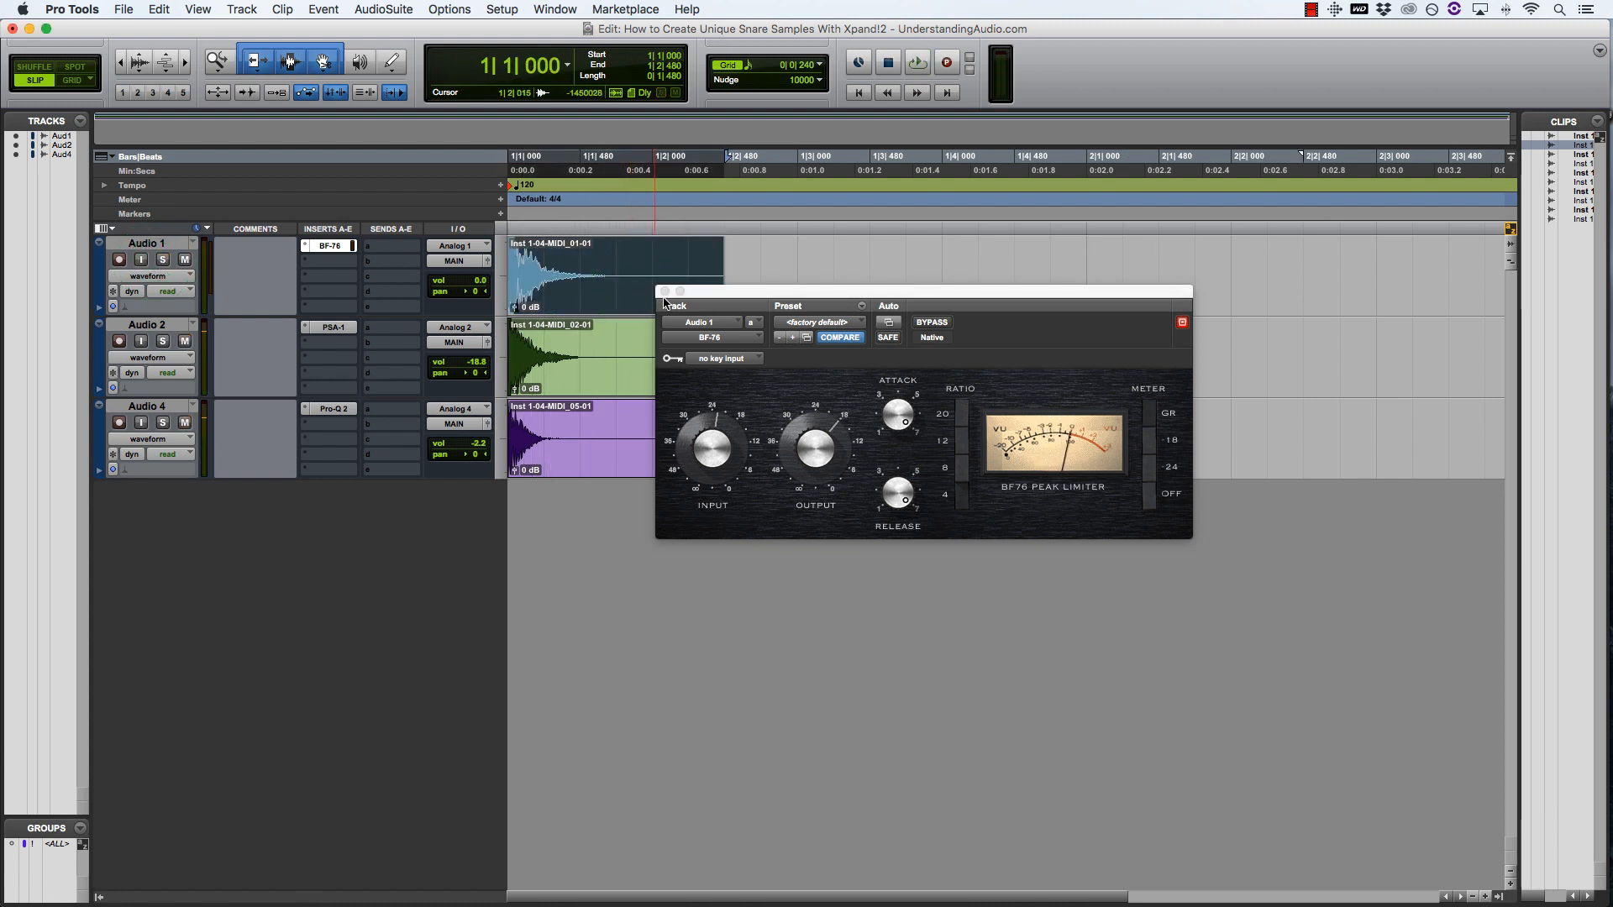
{"action": "left_click", "coordinate": [665, 291]}
{"action": "key", "text": "space"}
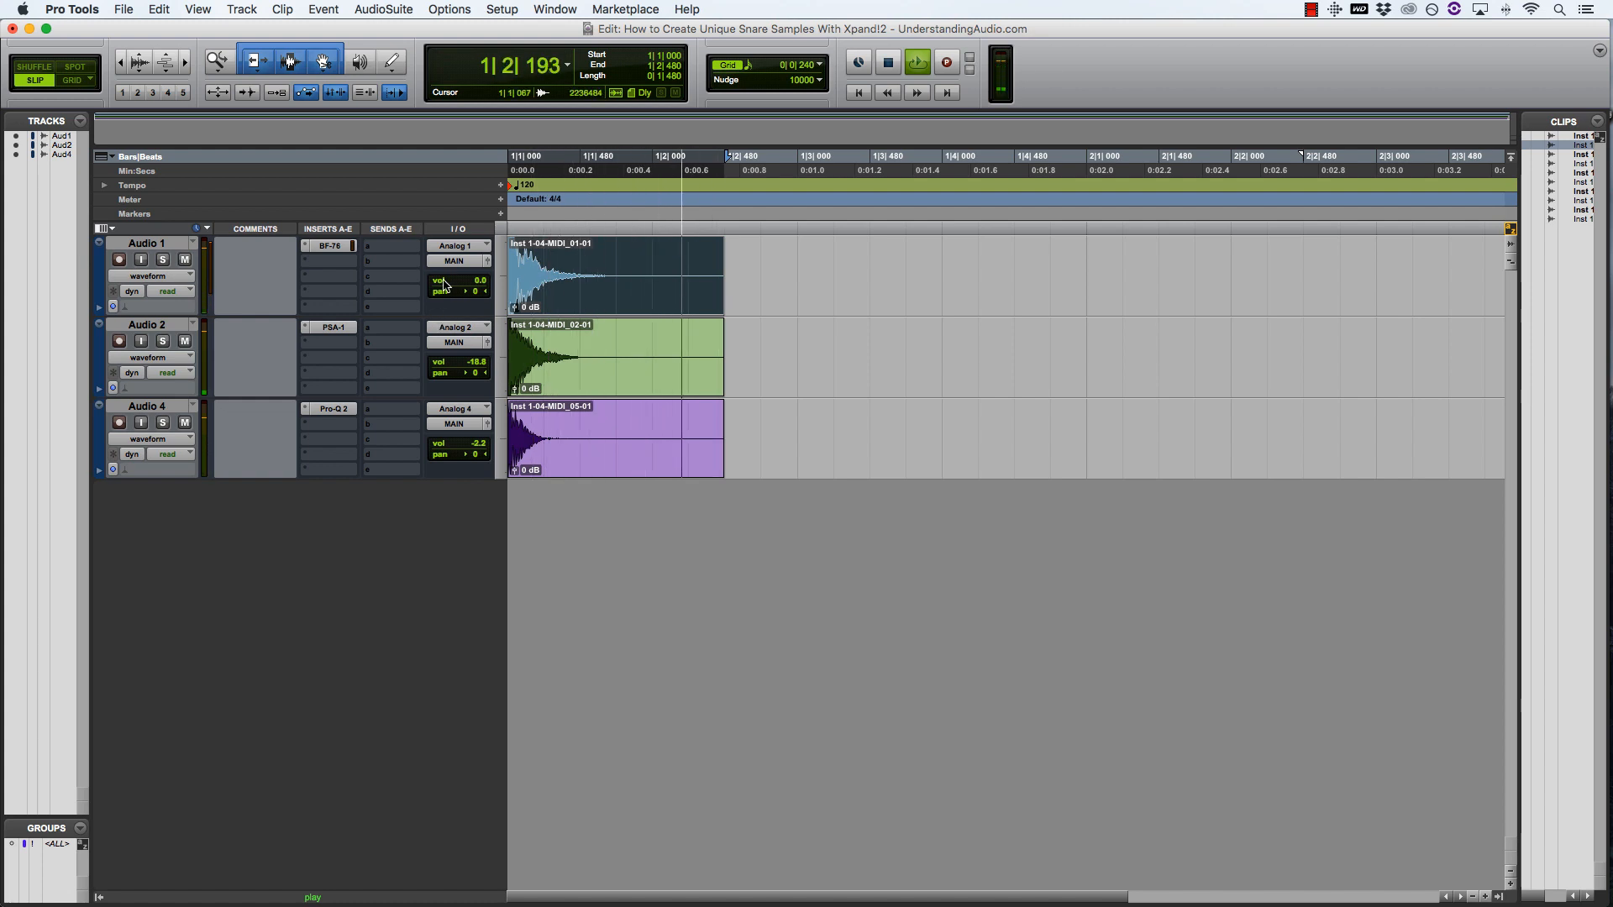
{"action": "left_click_drag", "start_coordinate": [479, 281], "coordinate": [480, 289]}
- Reduce the BF-76 input to just under 24, fine-tune its release and attack in the mix, and close it
{"action": "left_click", "coordinate": [329, 245]}
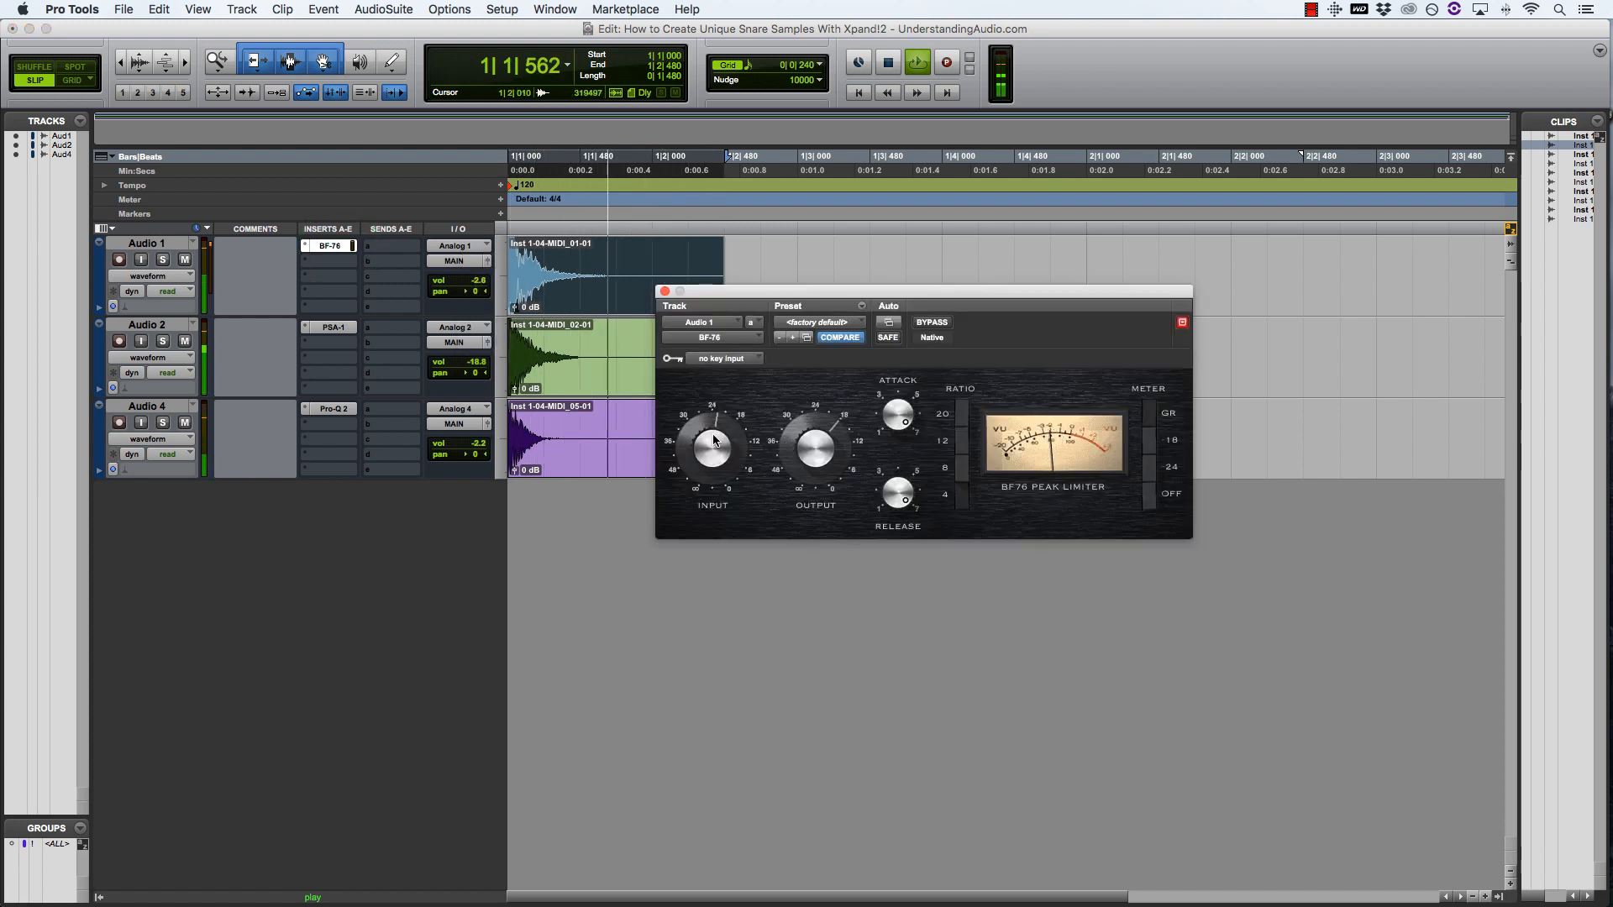
{"action": "left_click_drag", "start_coordinate": [713, 440], "coordinate": [717, 460]}
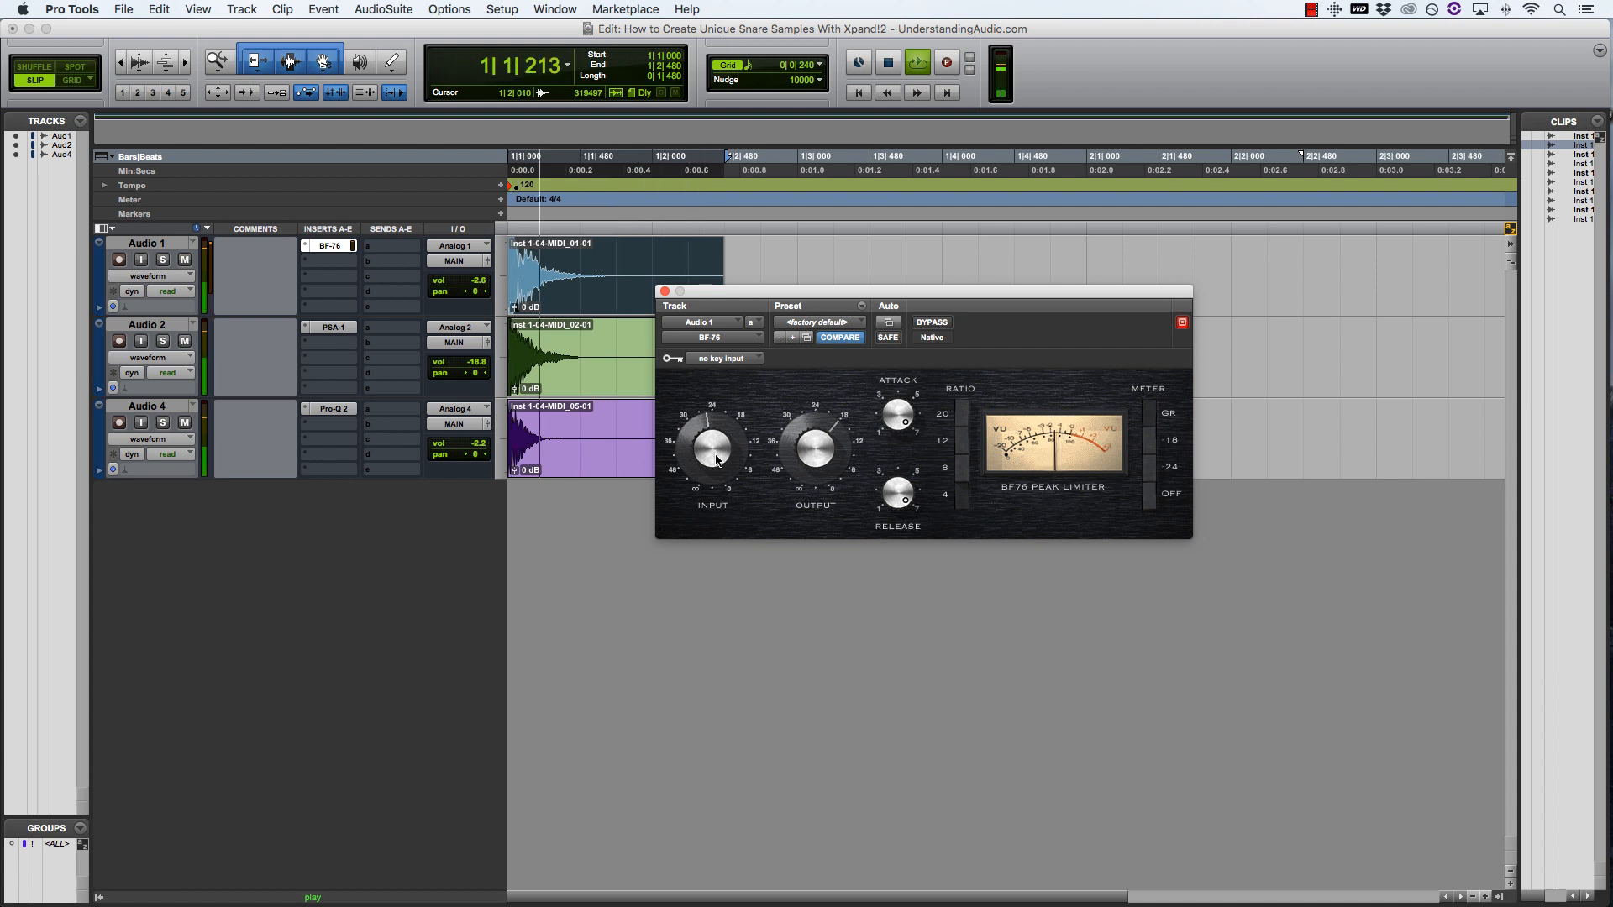
{"action": "left_click_drag", "start_coordinate": [892, 494], "coordinate": [898, 507]}
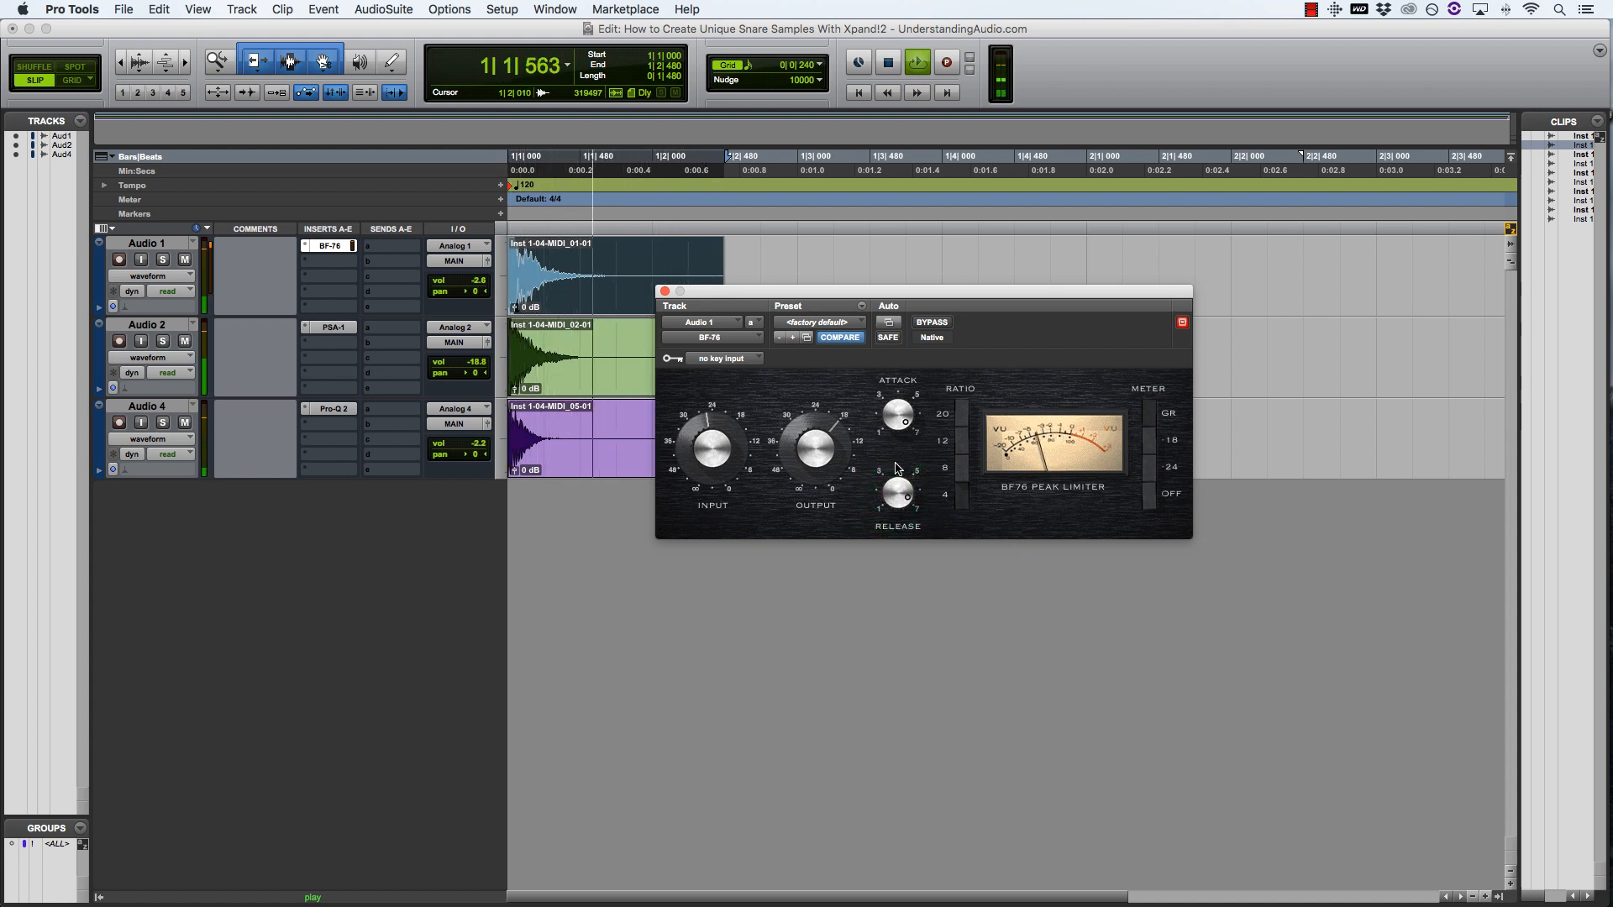
{"action": "left_click_drag", "start_coordinate": [898, 415], "coordinate": [899, 428]}
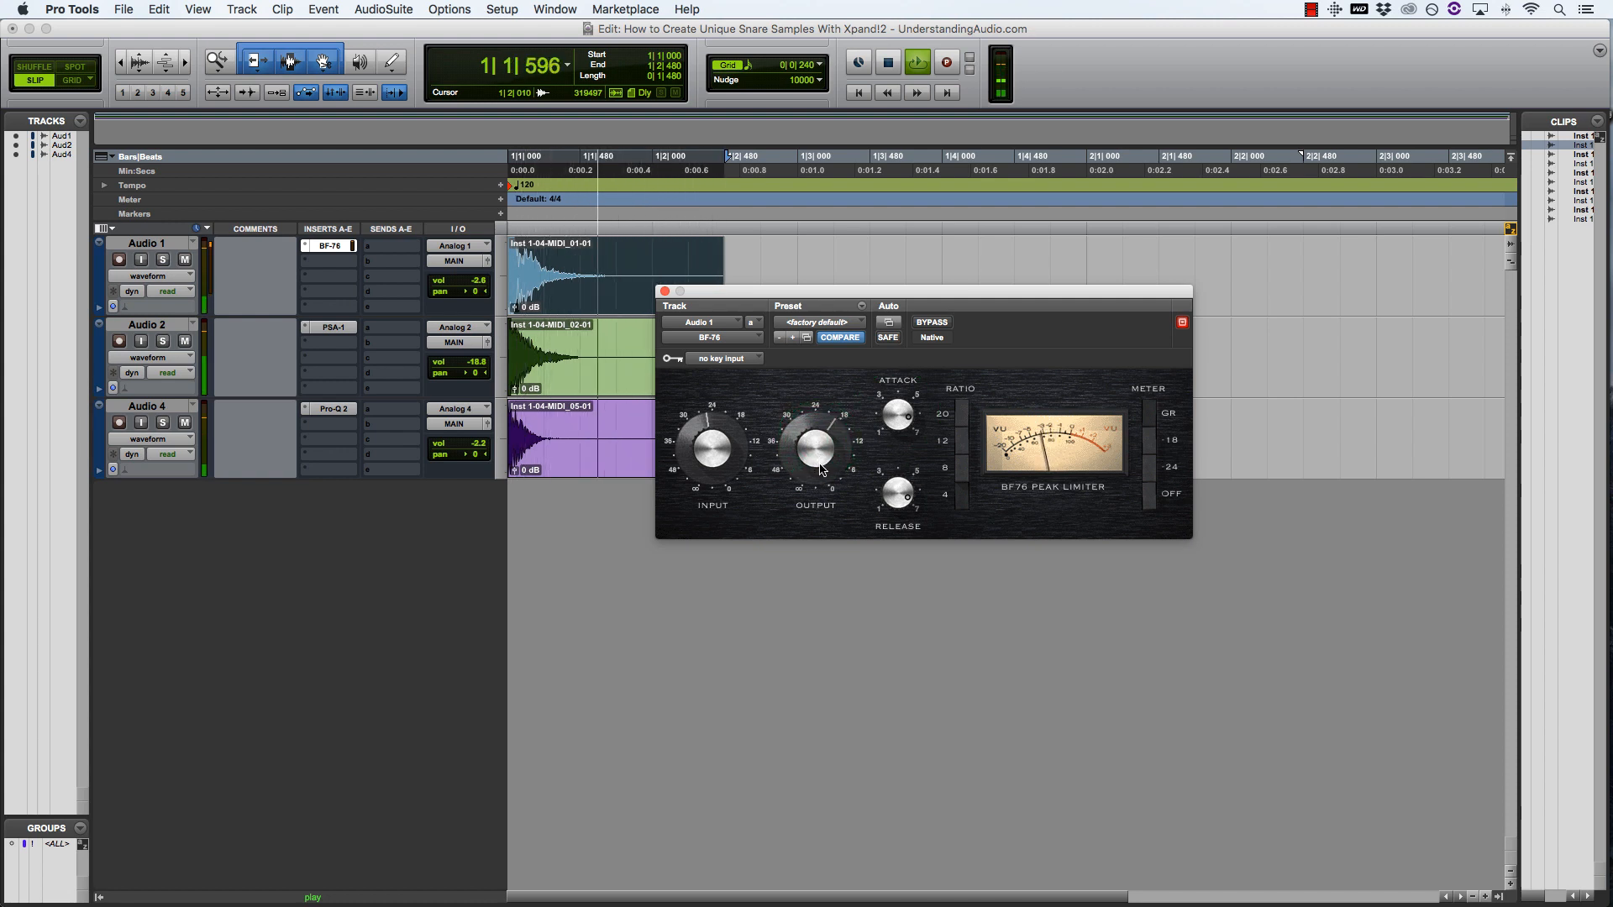
{"action": "key", "text": "space"}
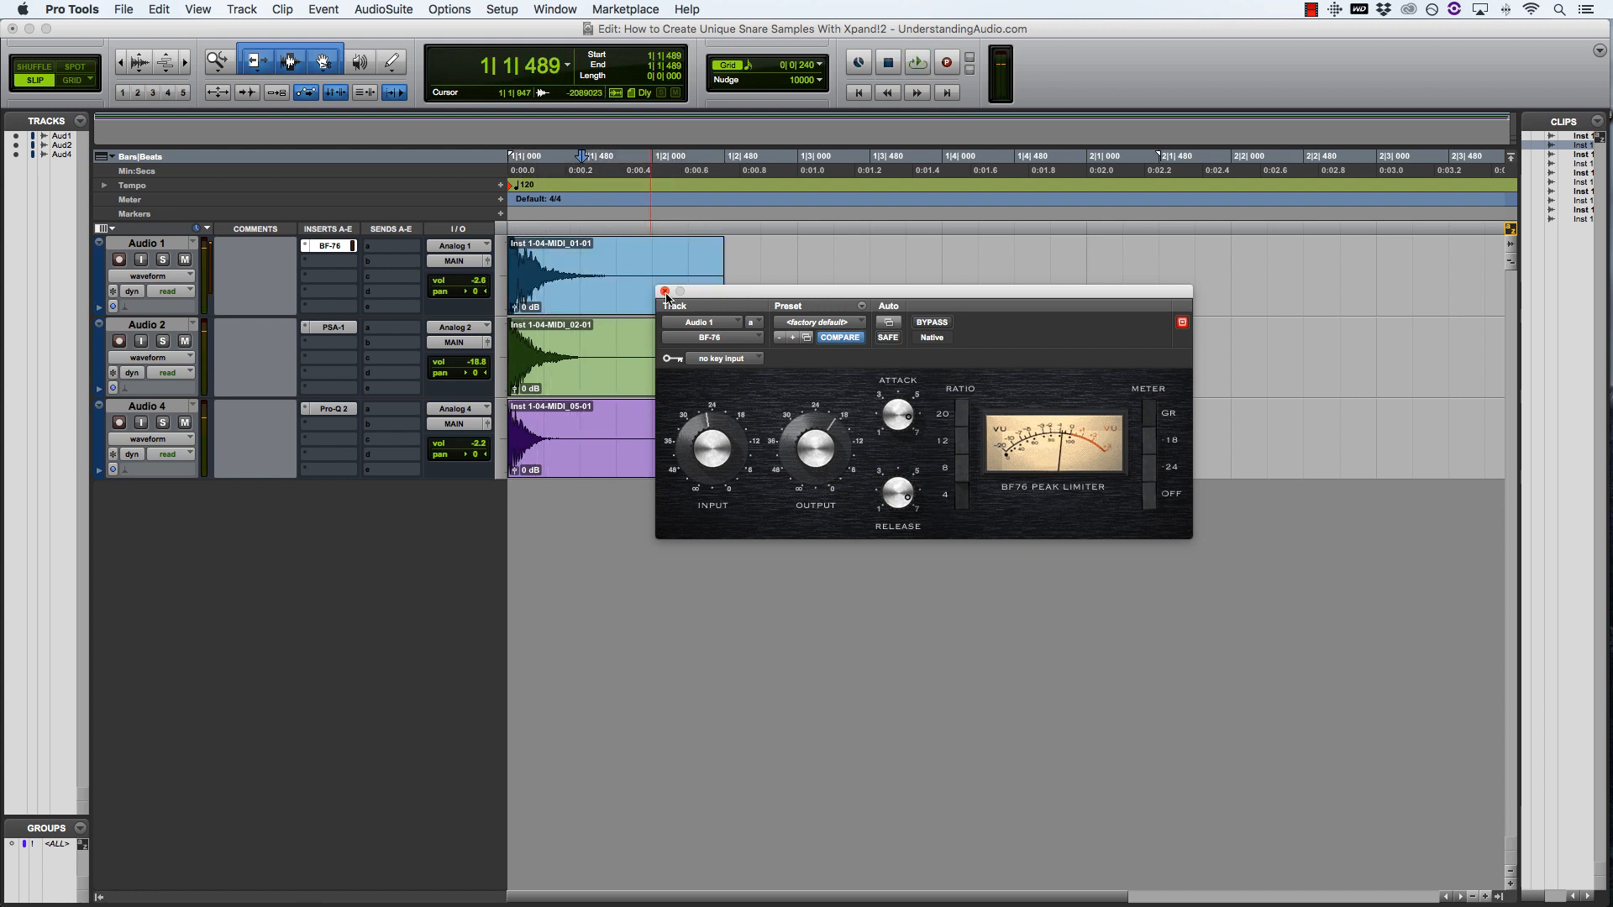
{"action": "left_click", "coordinate": [664, 292]}
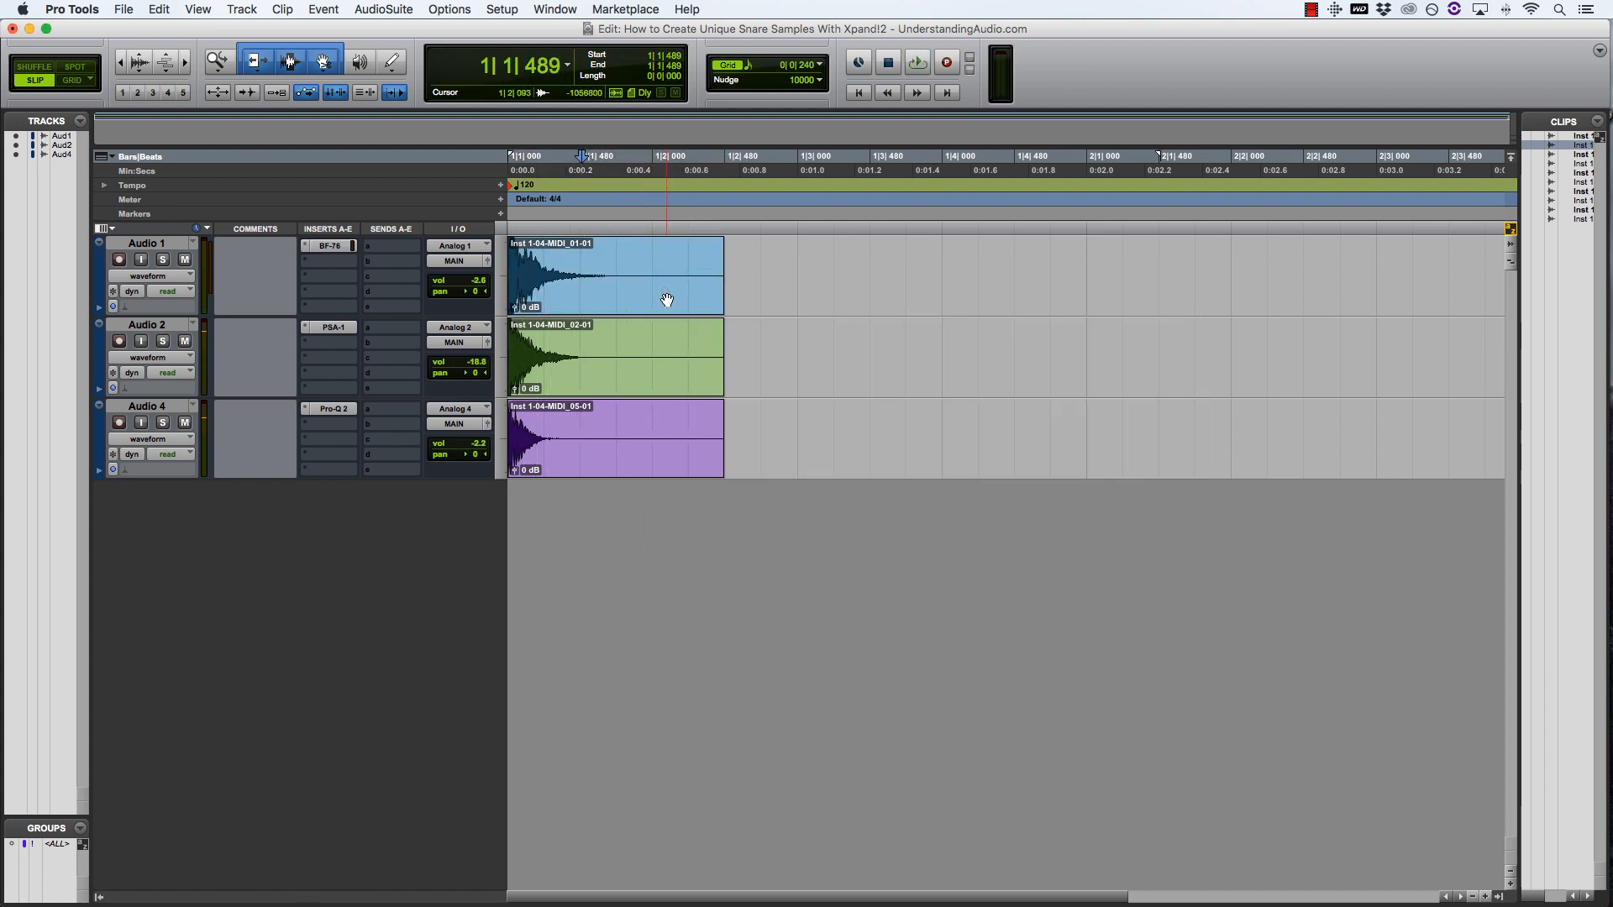
- Play the layered snare from the start with all three inserts active
{"action": "left_click", "coordinate": [655, 299]}
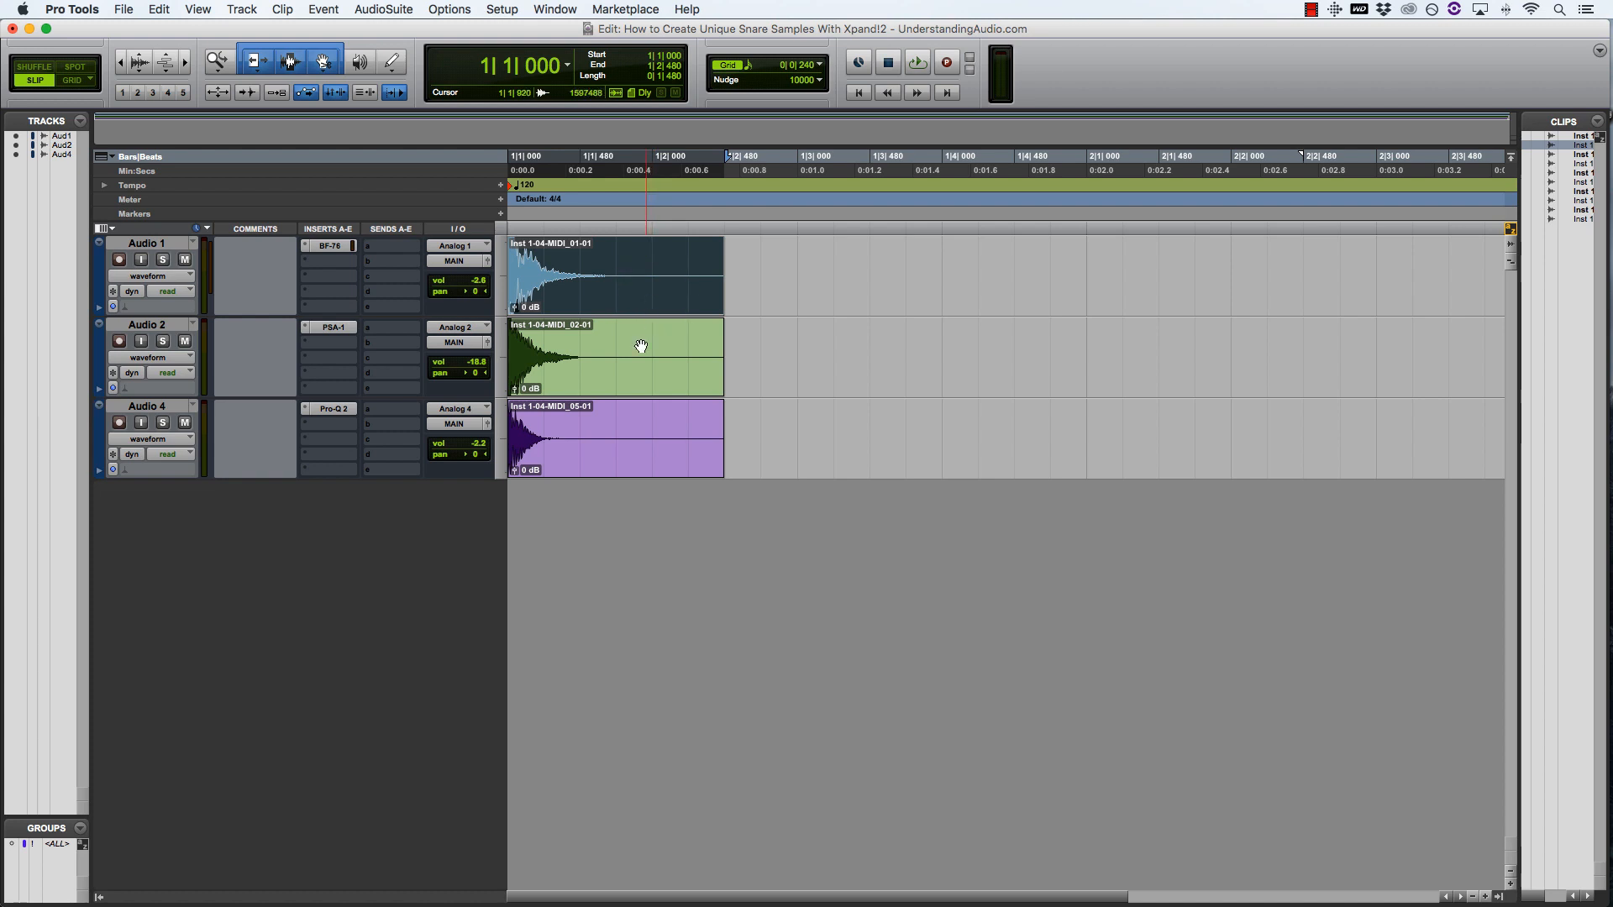
{"action": "key", "text": "space"}
{"action": "key", "text": "space"}
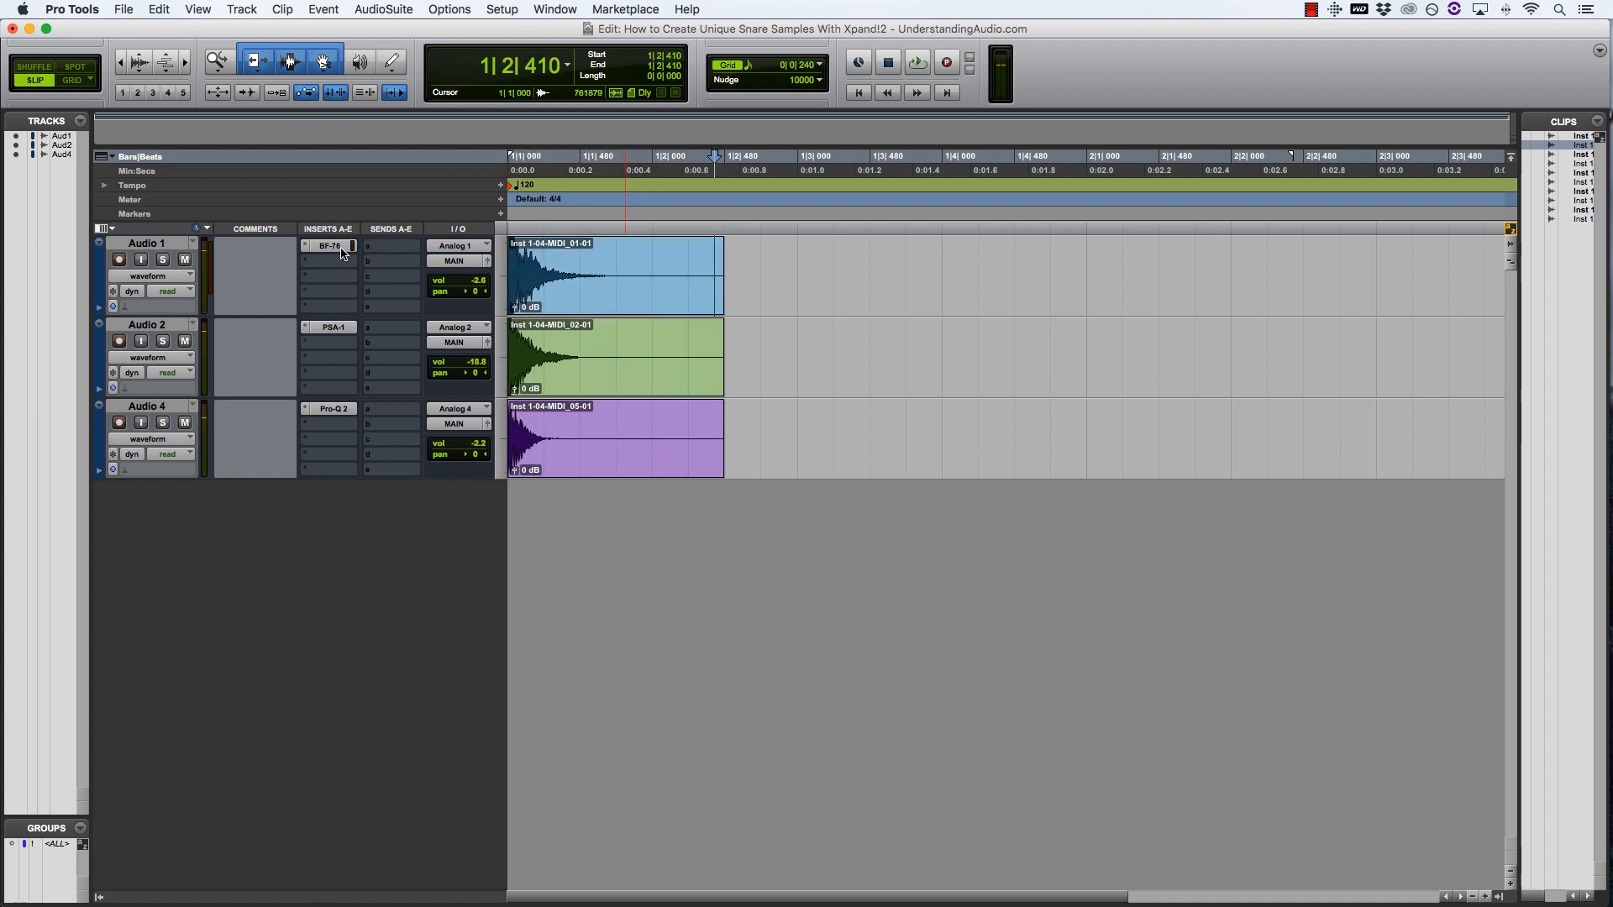
- Bypass the BF-76, PSA-1 and Pro-Q 2 inserts and play the unprocessed snare layers for comparison
{"action": "left_click", "coordinate": [335, 246]}
{"action": "left_click", "coordinate": [347, 328]}
{"action": "left_click", "coordinate": [334, 409]}
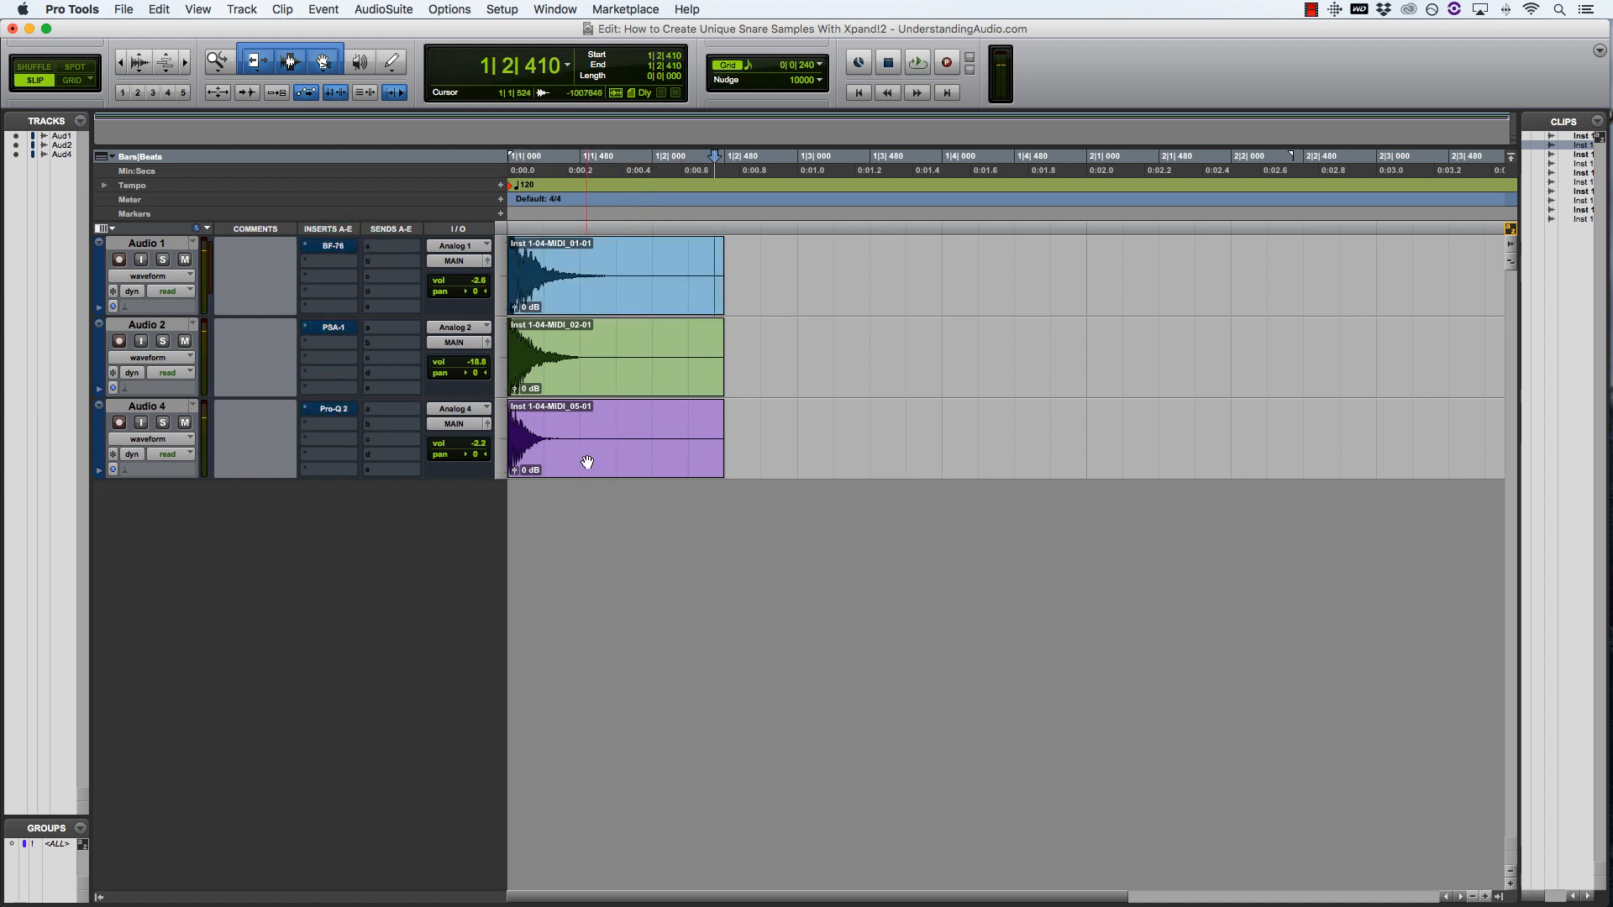
{"action": "left_click", "coordinate": [592, 462]}
{"action": "key", "text": "space"}
{"action": "key", "text": "space"}
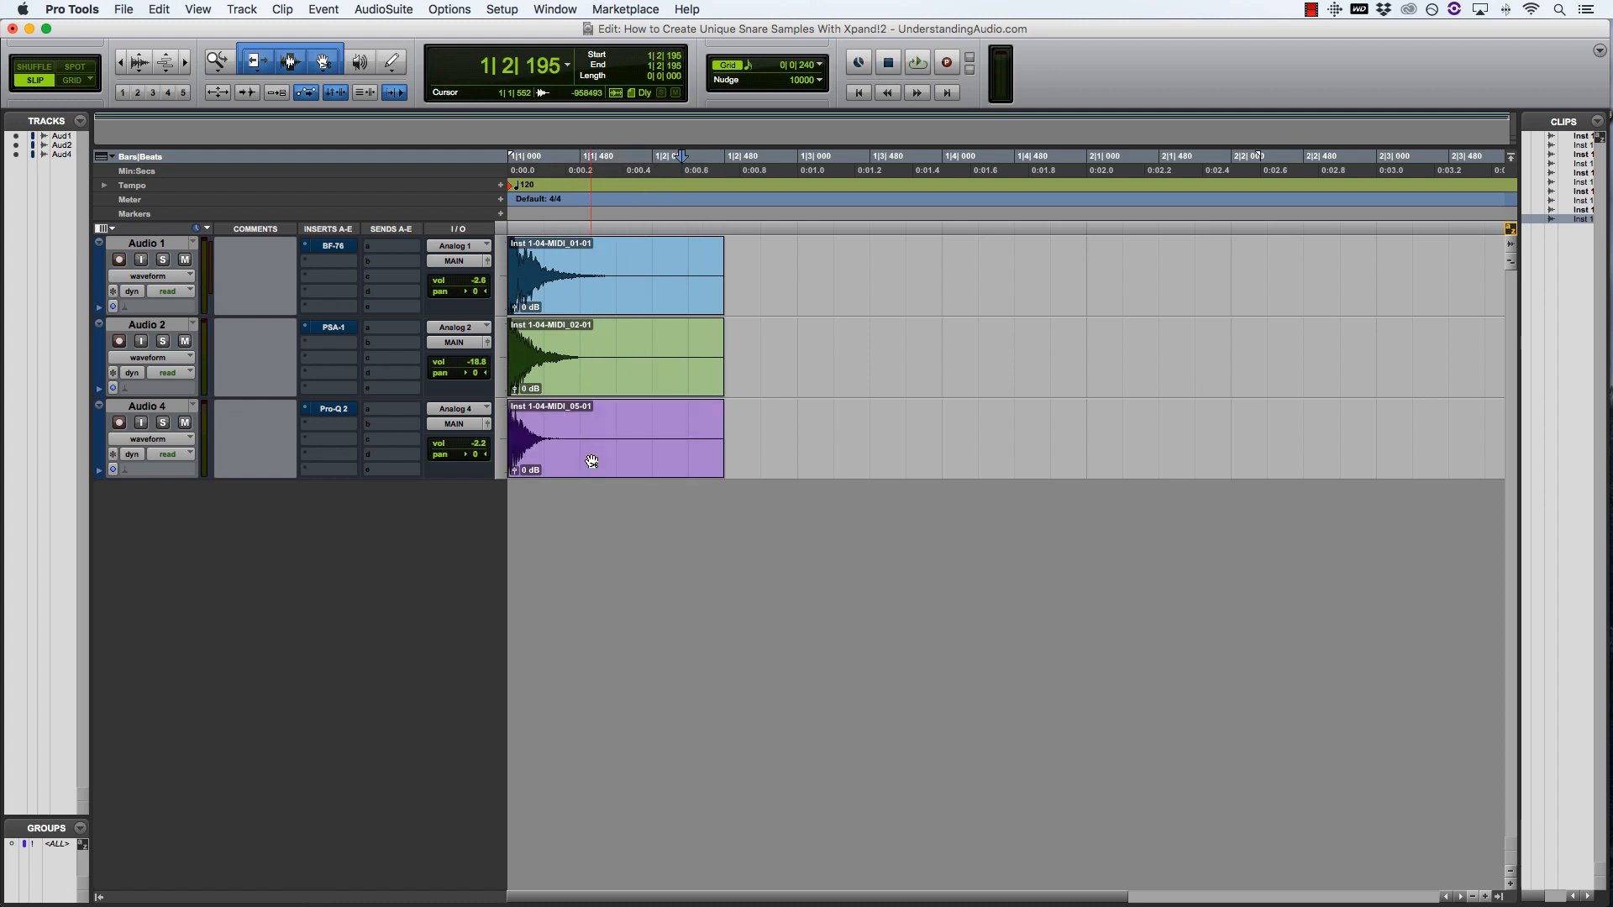
- Rebalance the unprocessed layers by setting Audio 2 to 0.0 dB, Audio 4 to -18.5 dB and Audio 1 to -14.5 dB
{"action": "key", "text": "t"}
{"action": "key", "text": "t"}
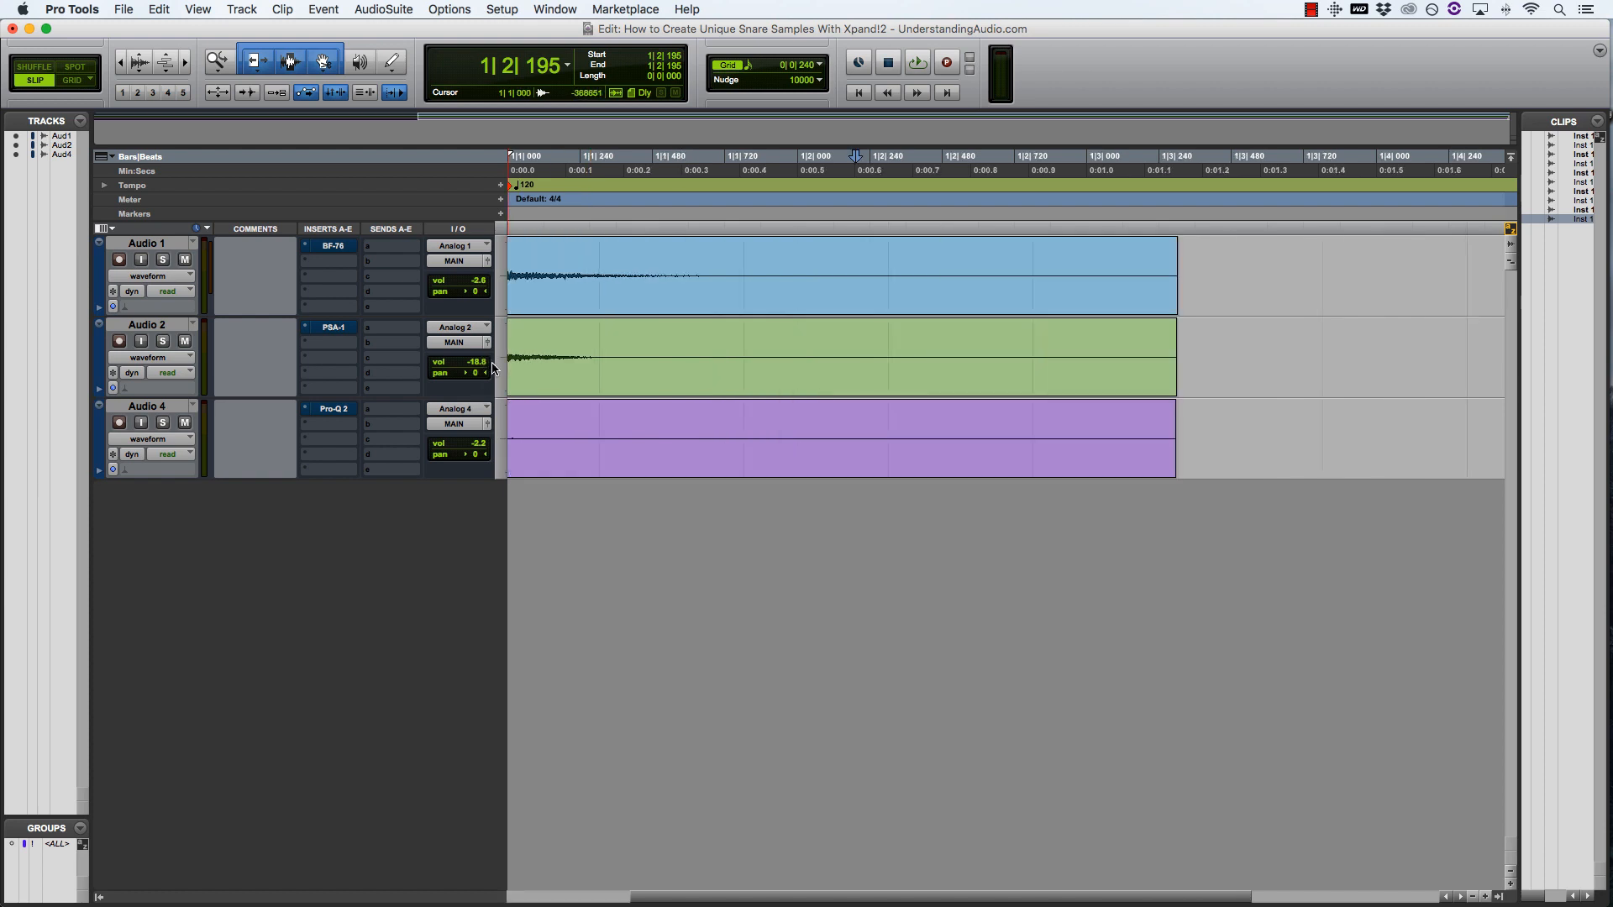
{"action": "key", "text": "r"}
{"action": "left_click", "coordinate": [479, 364], "text": "alt"}
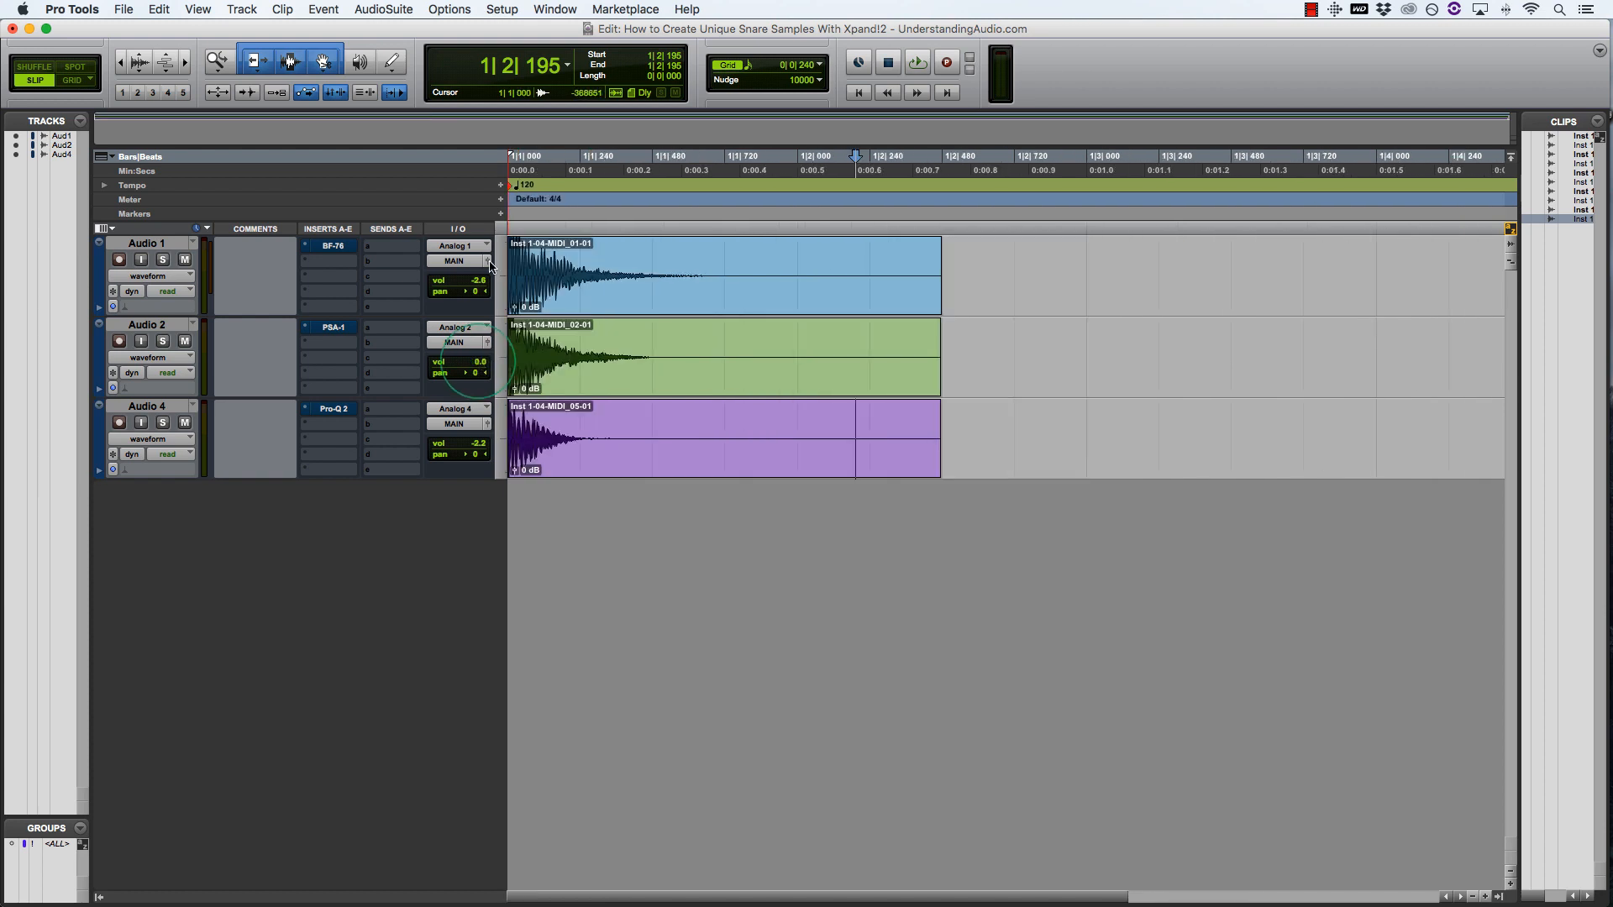
{"action": "left_click", "coordinate": [479, 281], "text": "alt"}
{"action": "left_click", "coordinate": [480, 444], "text": "alt"}
{"action": "left_click_drag", "start_coordinate": [481, 444], "coordinate": [481, 479]}
{"action": "left_click_drag", "start_coordinate": [485, 287], "coordinate": [485, 313]}
- Play the rebalanced, unprocessed snare layers twice from the start of the Audio 2 clip
{"action": "left_click", "coordinate": [699, 393]}
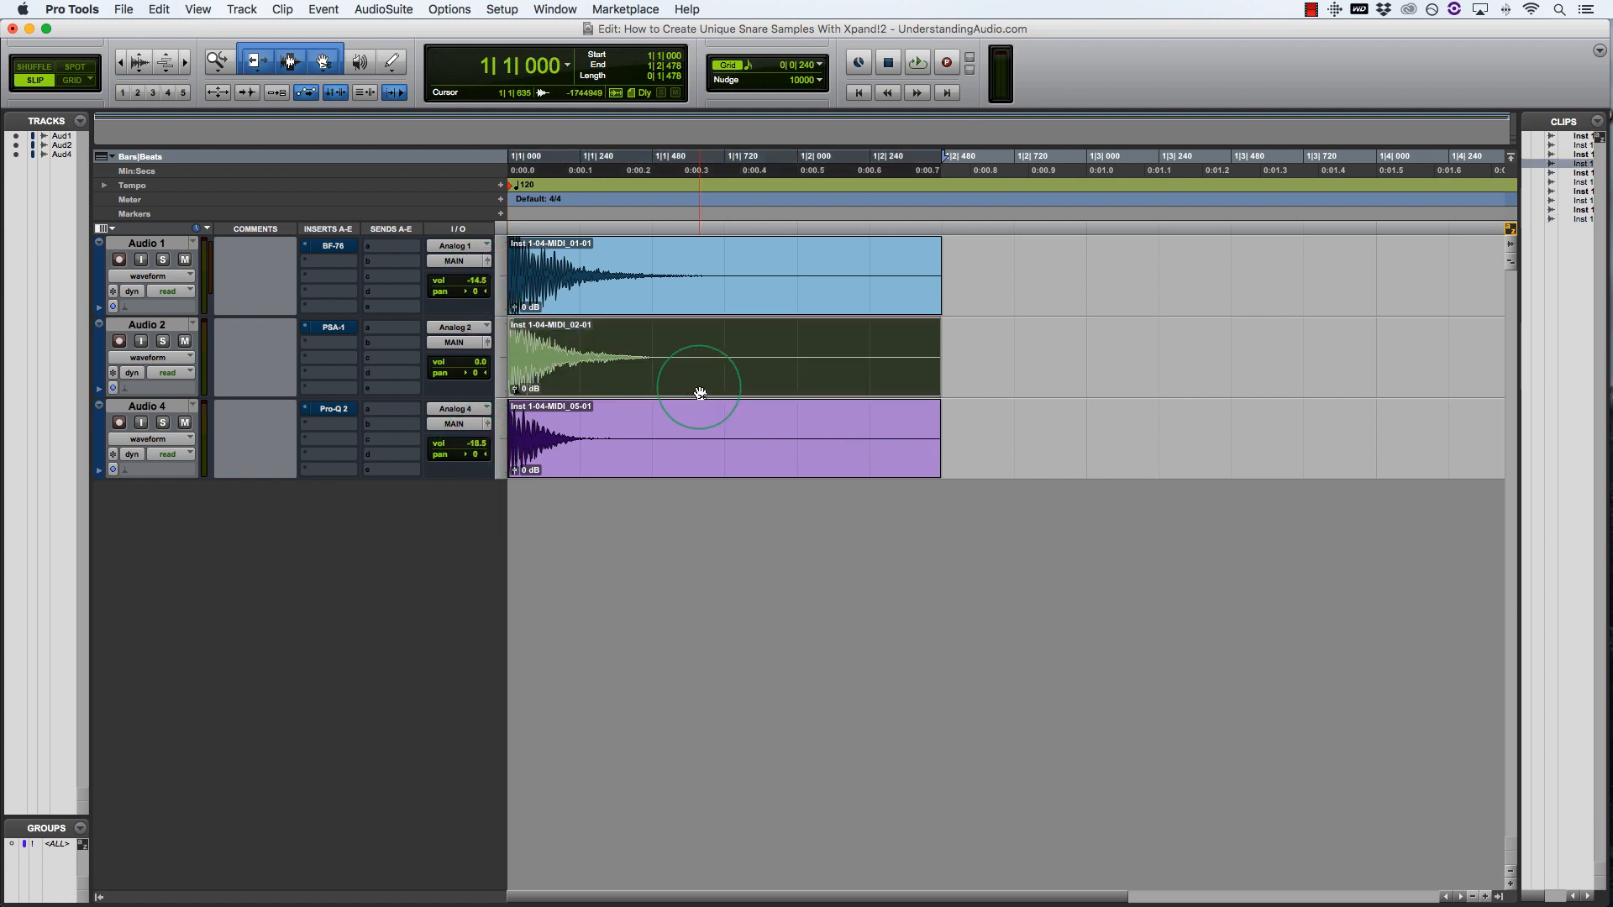
{"action": "key", "text": "space"}
{"action": "key", "text": "space"}
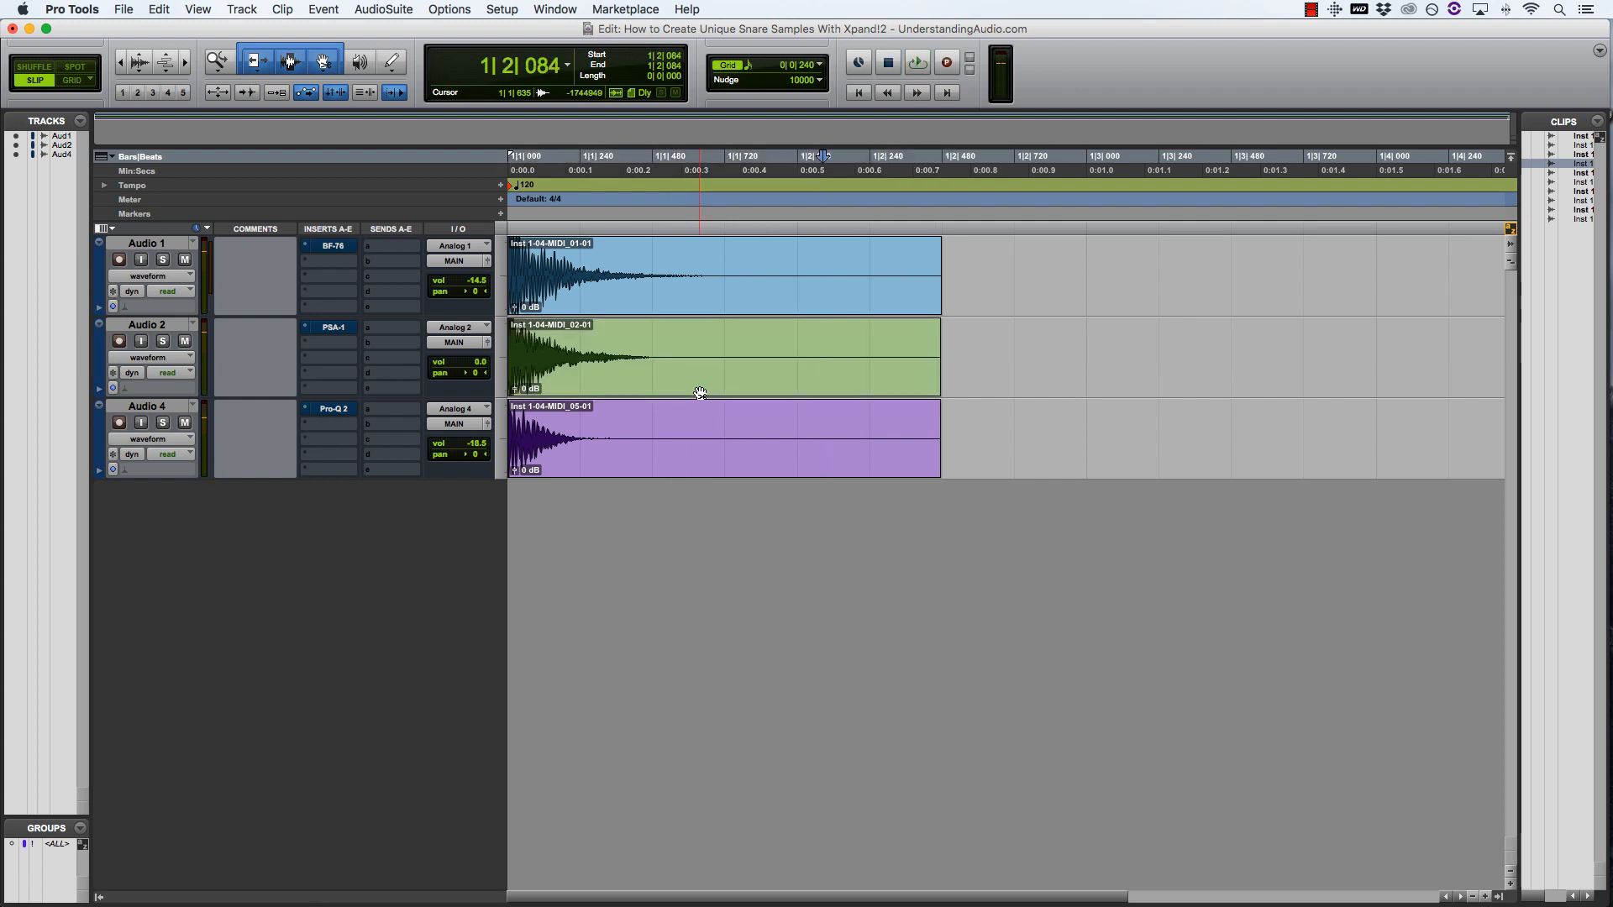
{"action": "left_click", "coordinate": [701, 392]}
{"action": "key", "text": "space"}
{"action": "key", "text": "space"}
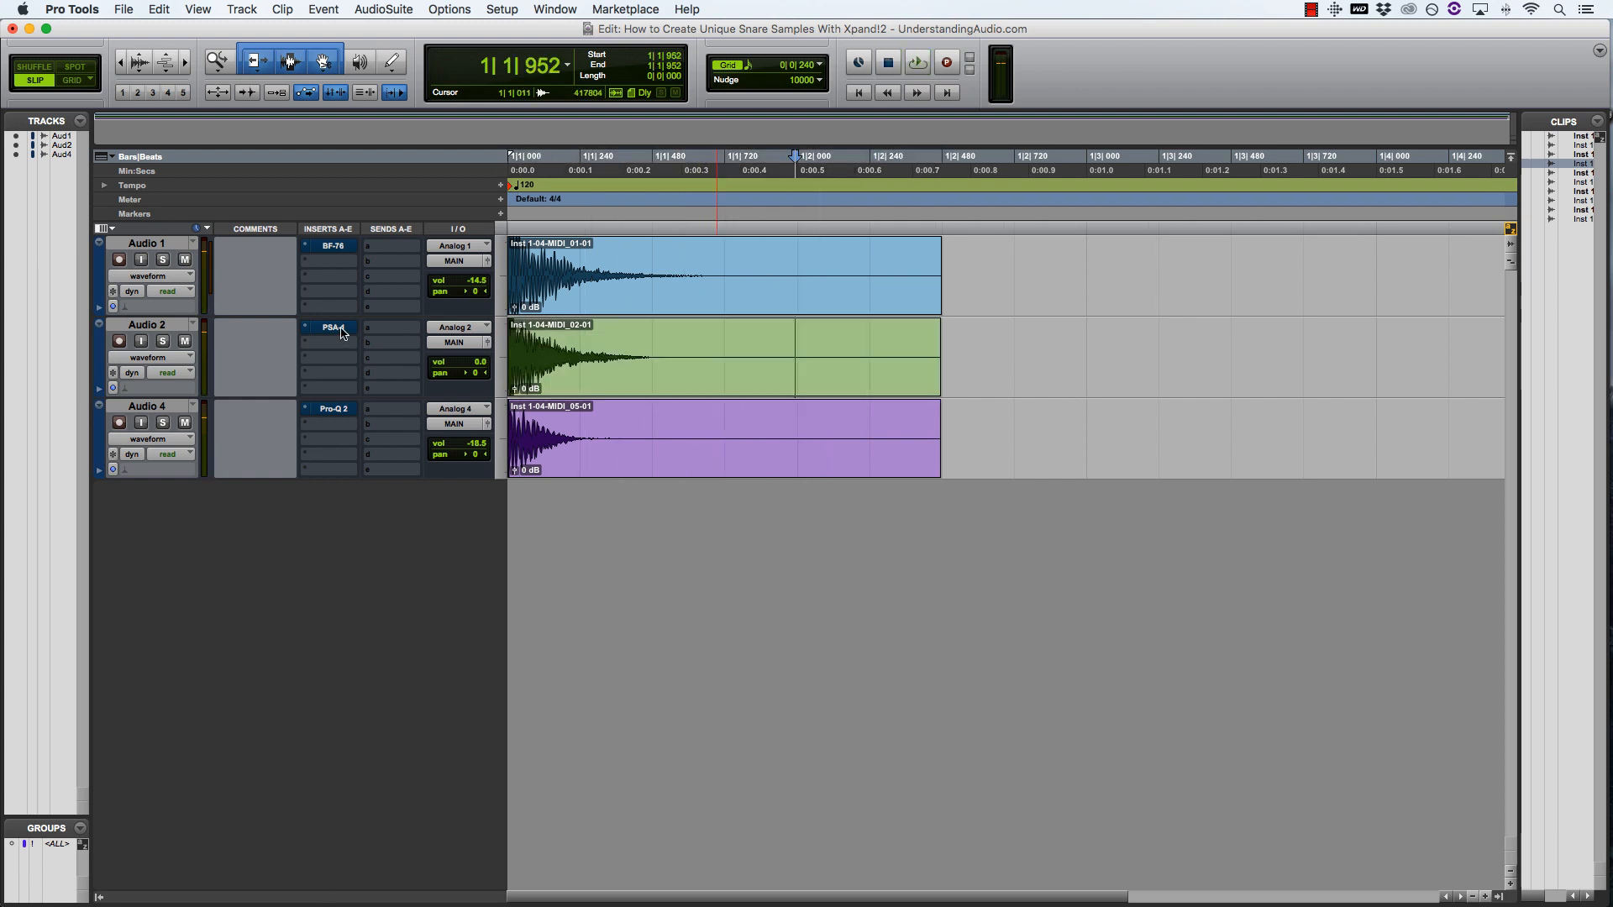
{"action": "left_click", "coordinate": [553, 380]}
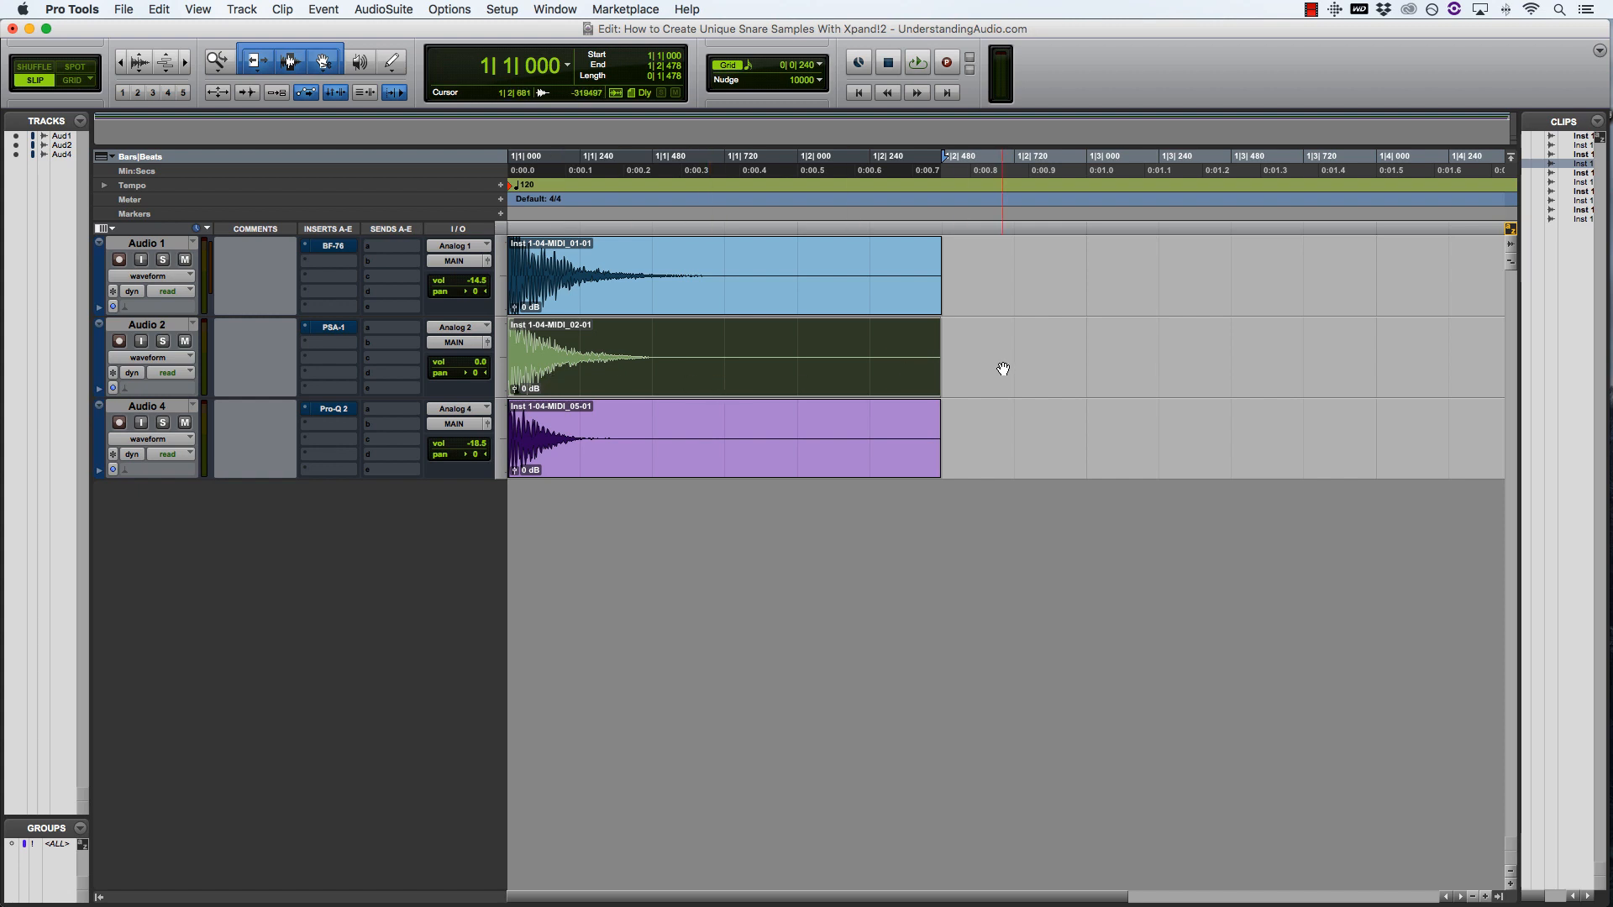
{"action": "left_click", "coordinate": [666, 453]}
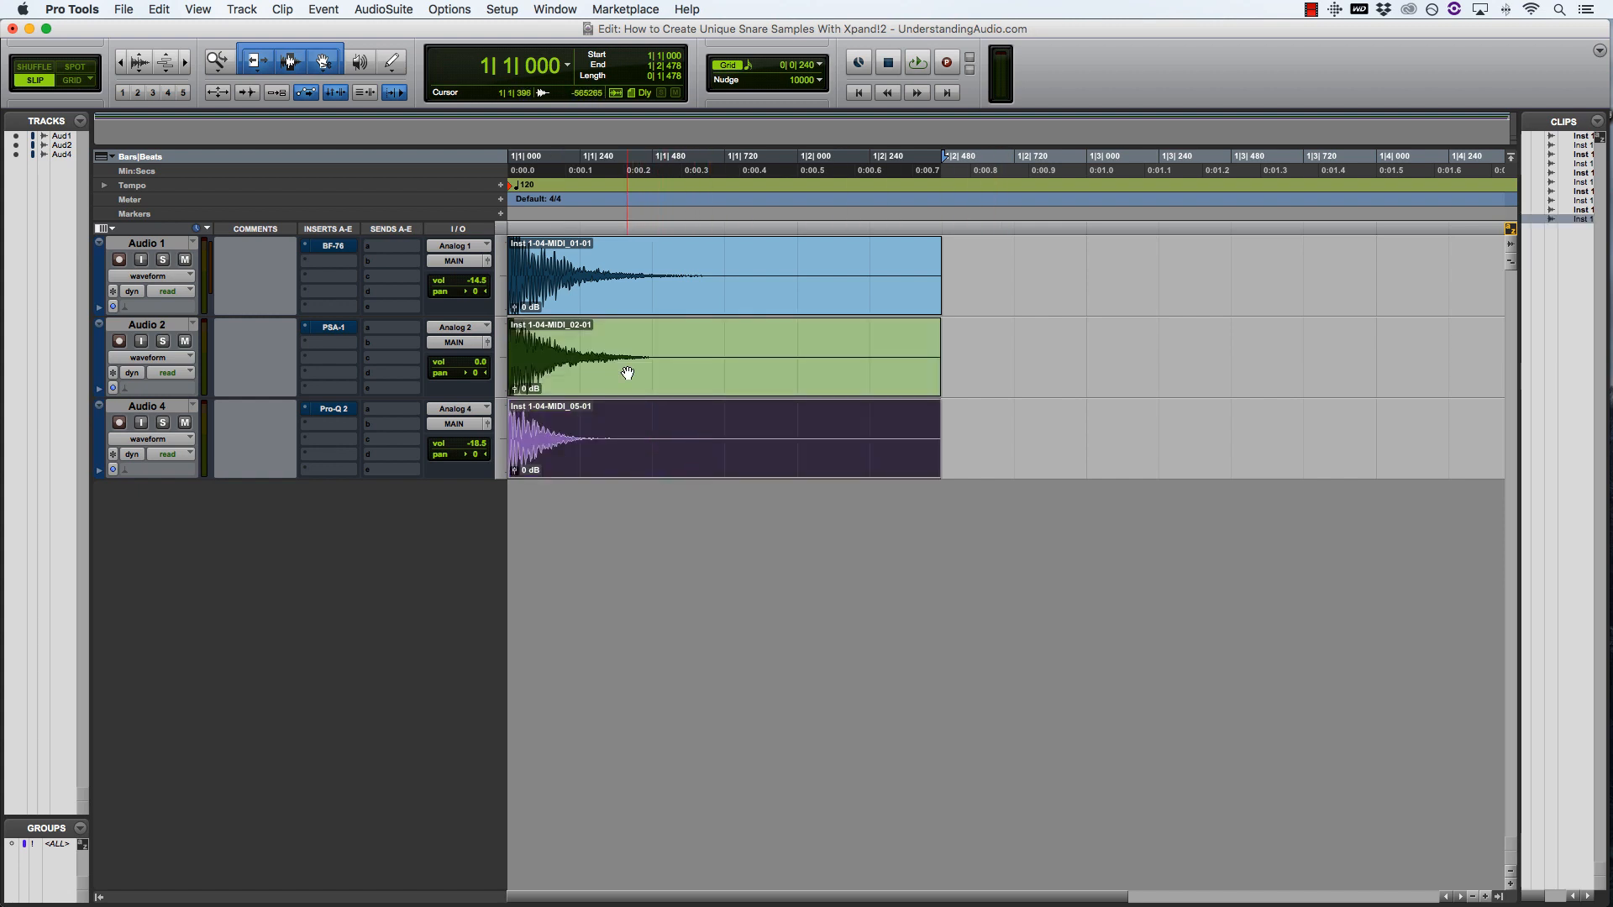